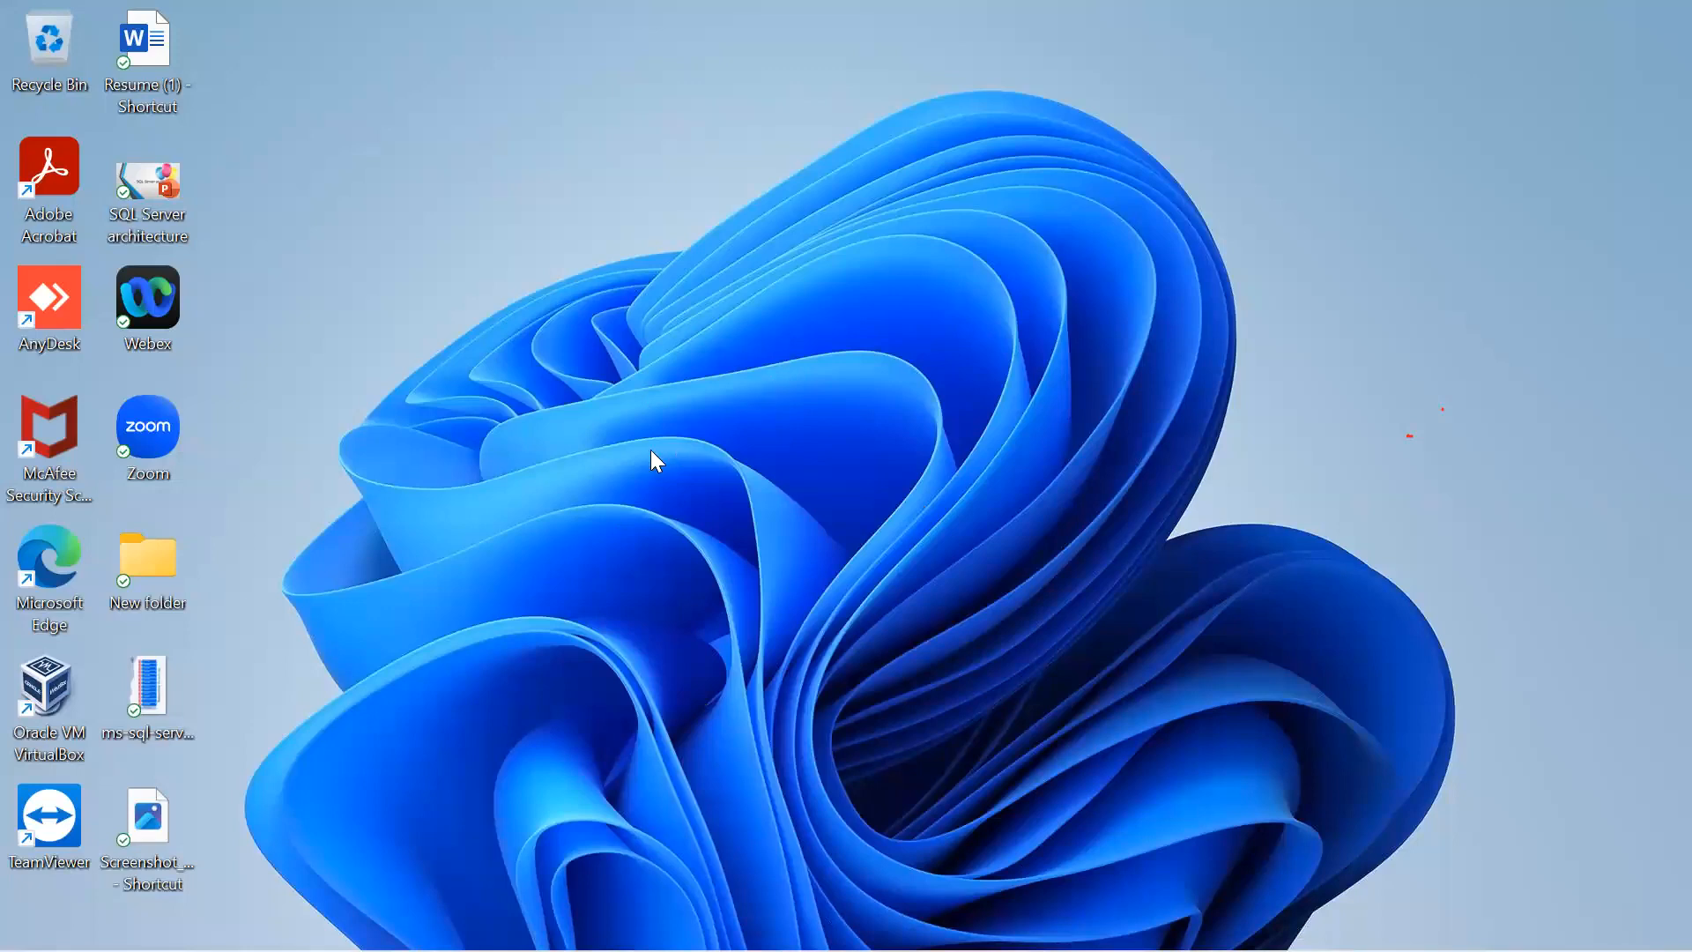
Search Google in Chrome for 'download sql server'.
mouse_move(1027, 943)
mouse_move(1146, 949)
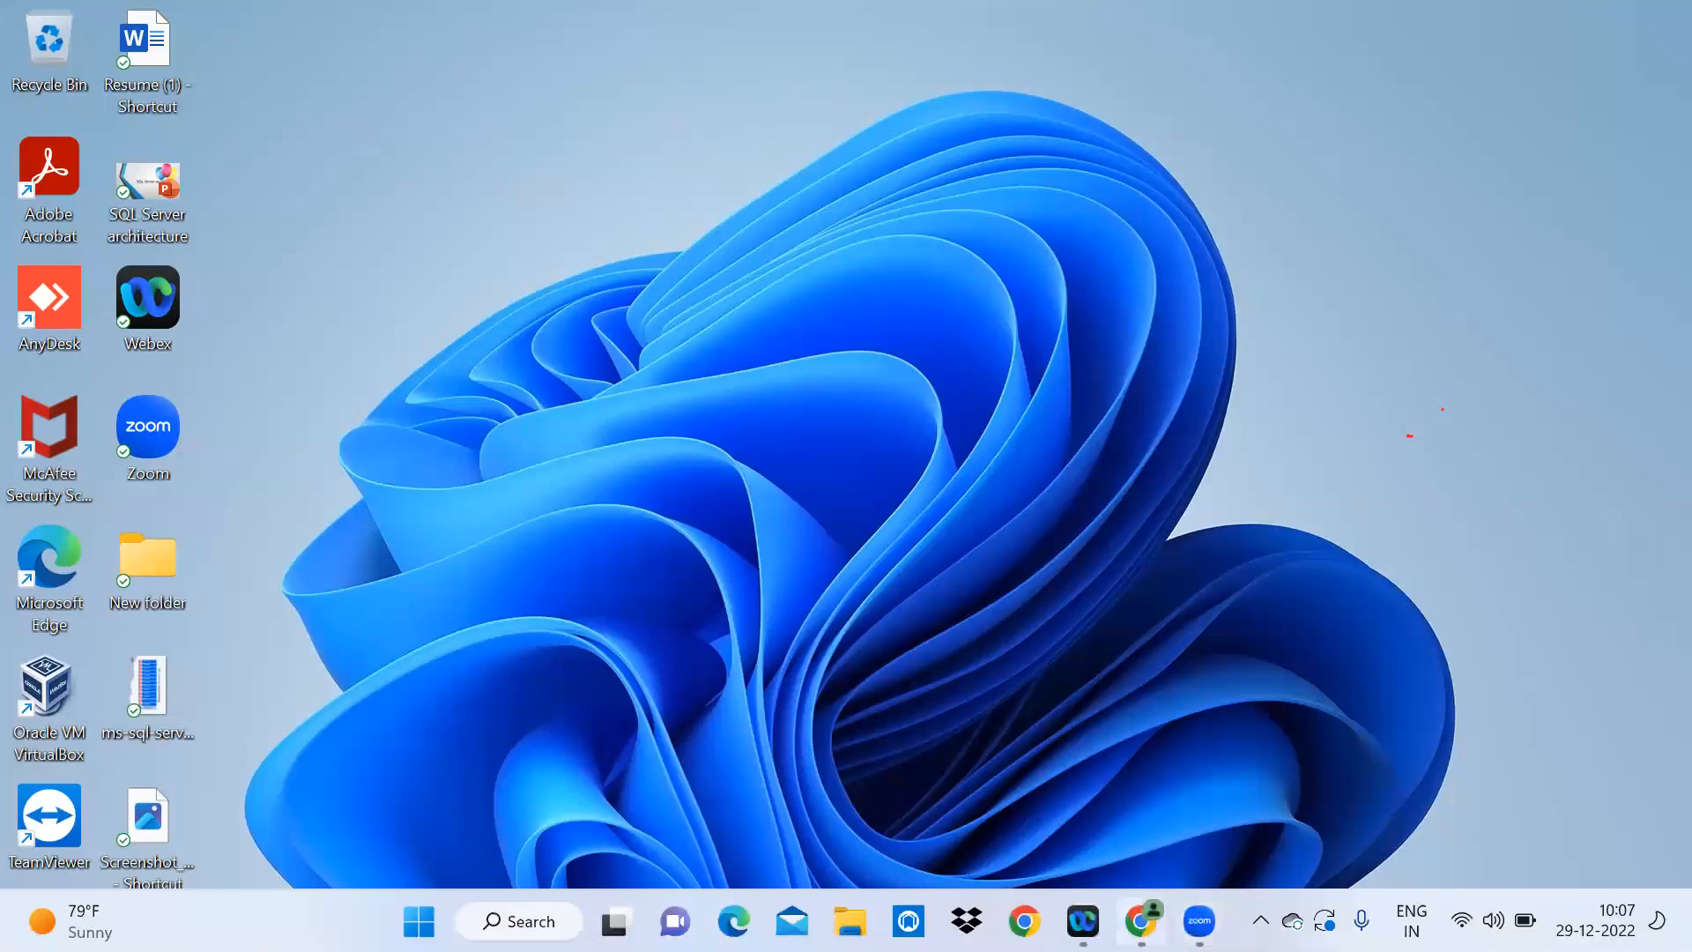
left_click(1141, 921)
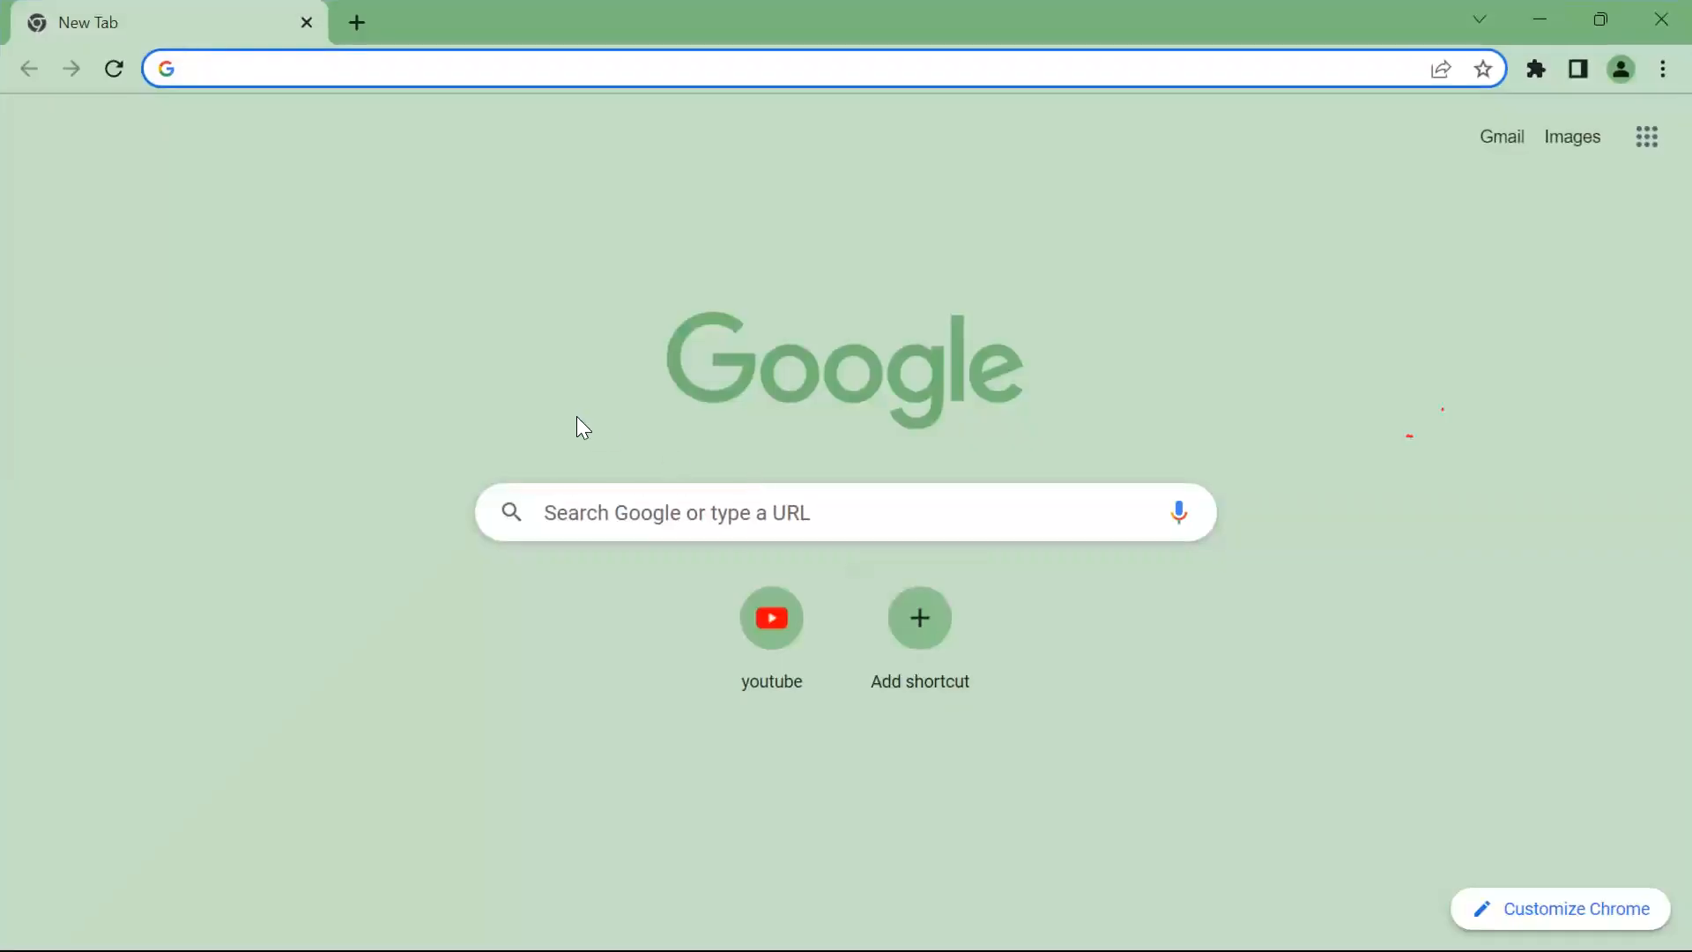
left_click(579, 505)
type("dow")
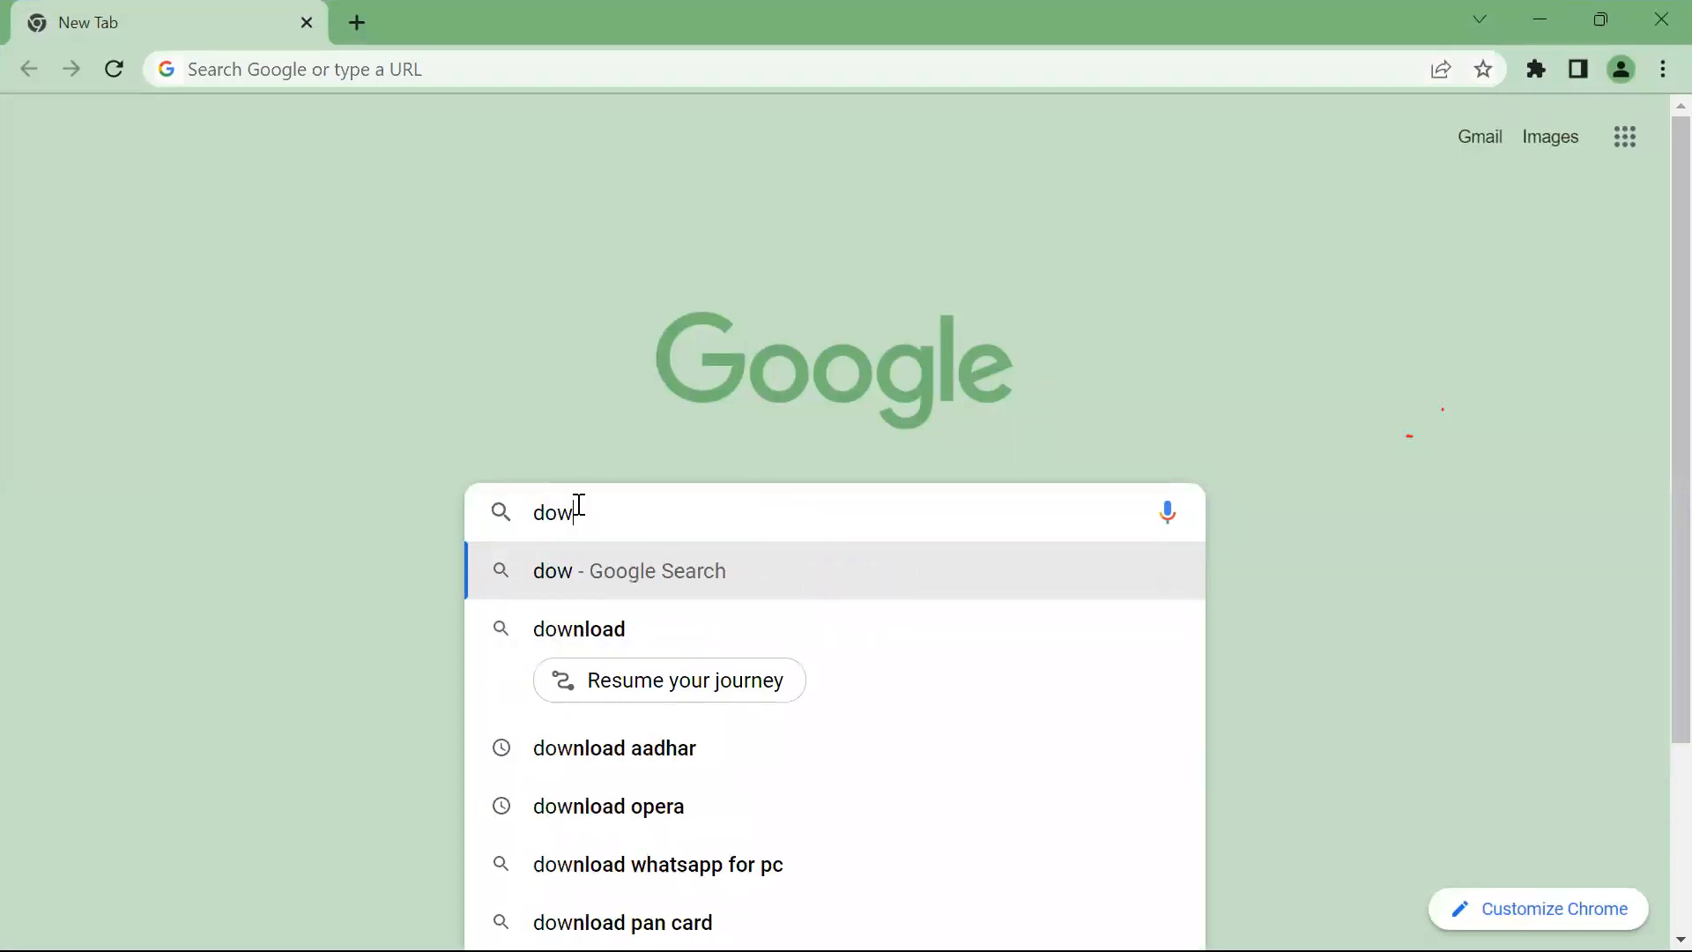
type("nload sq")
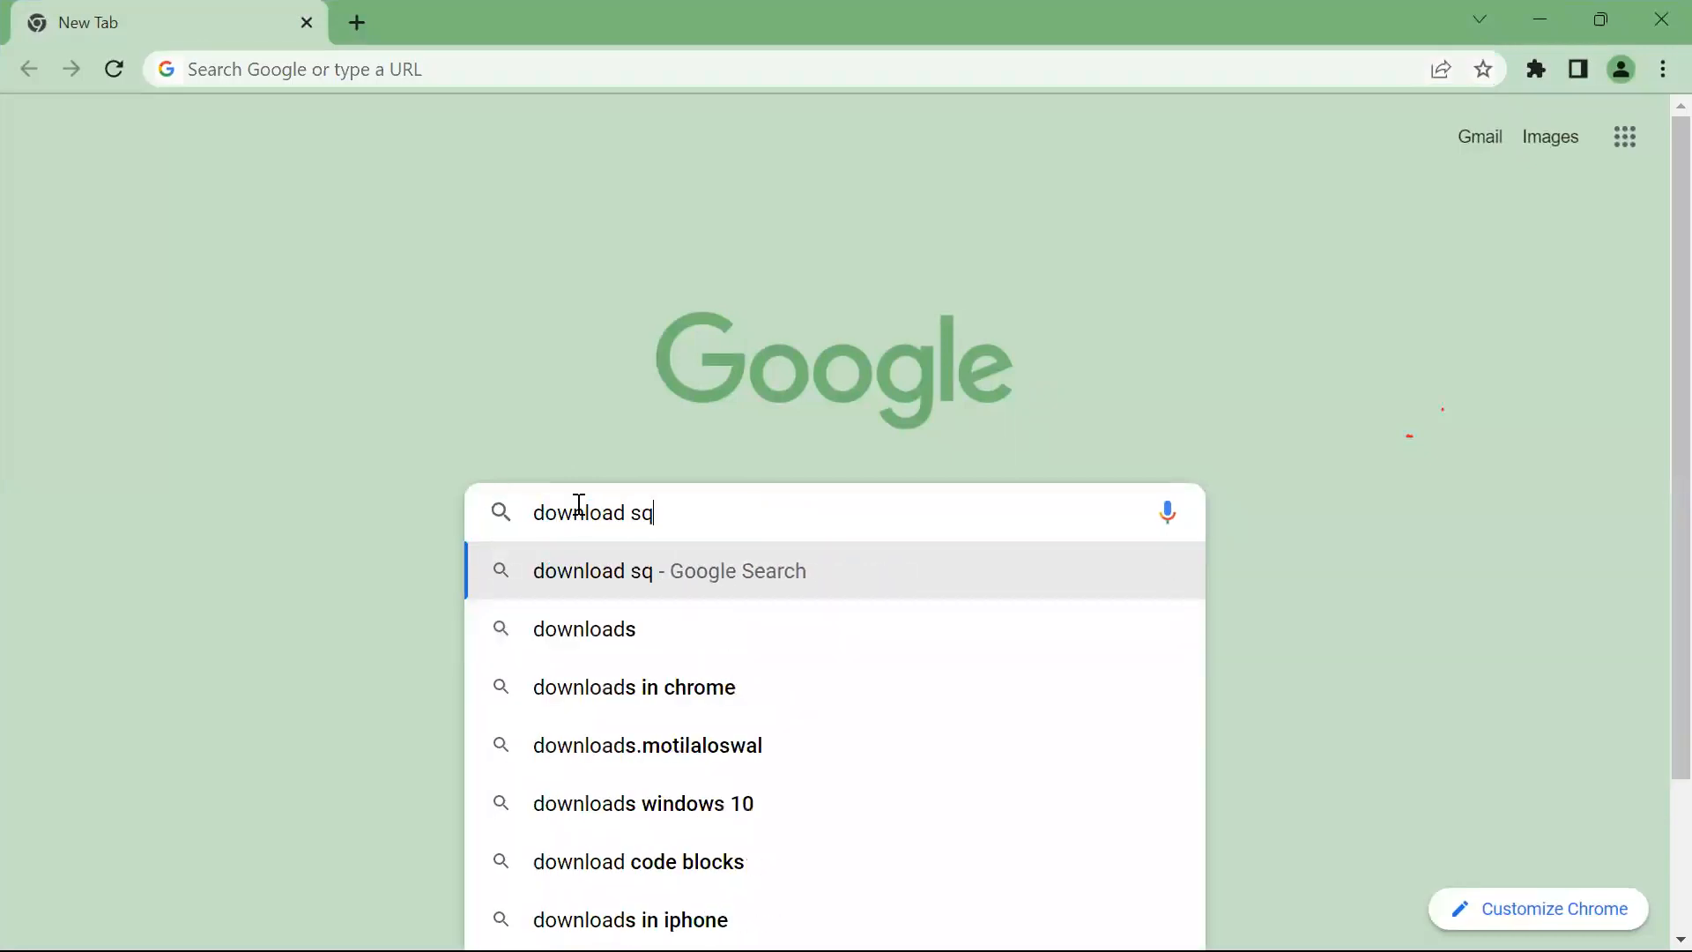
type("l server")
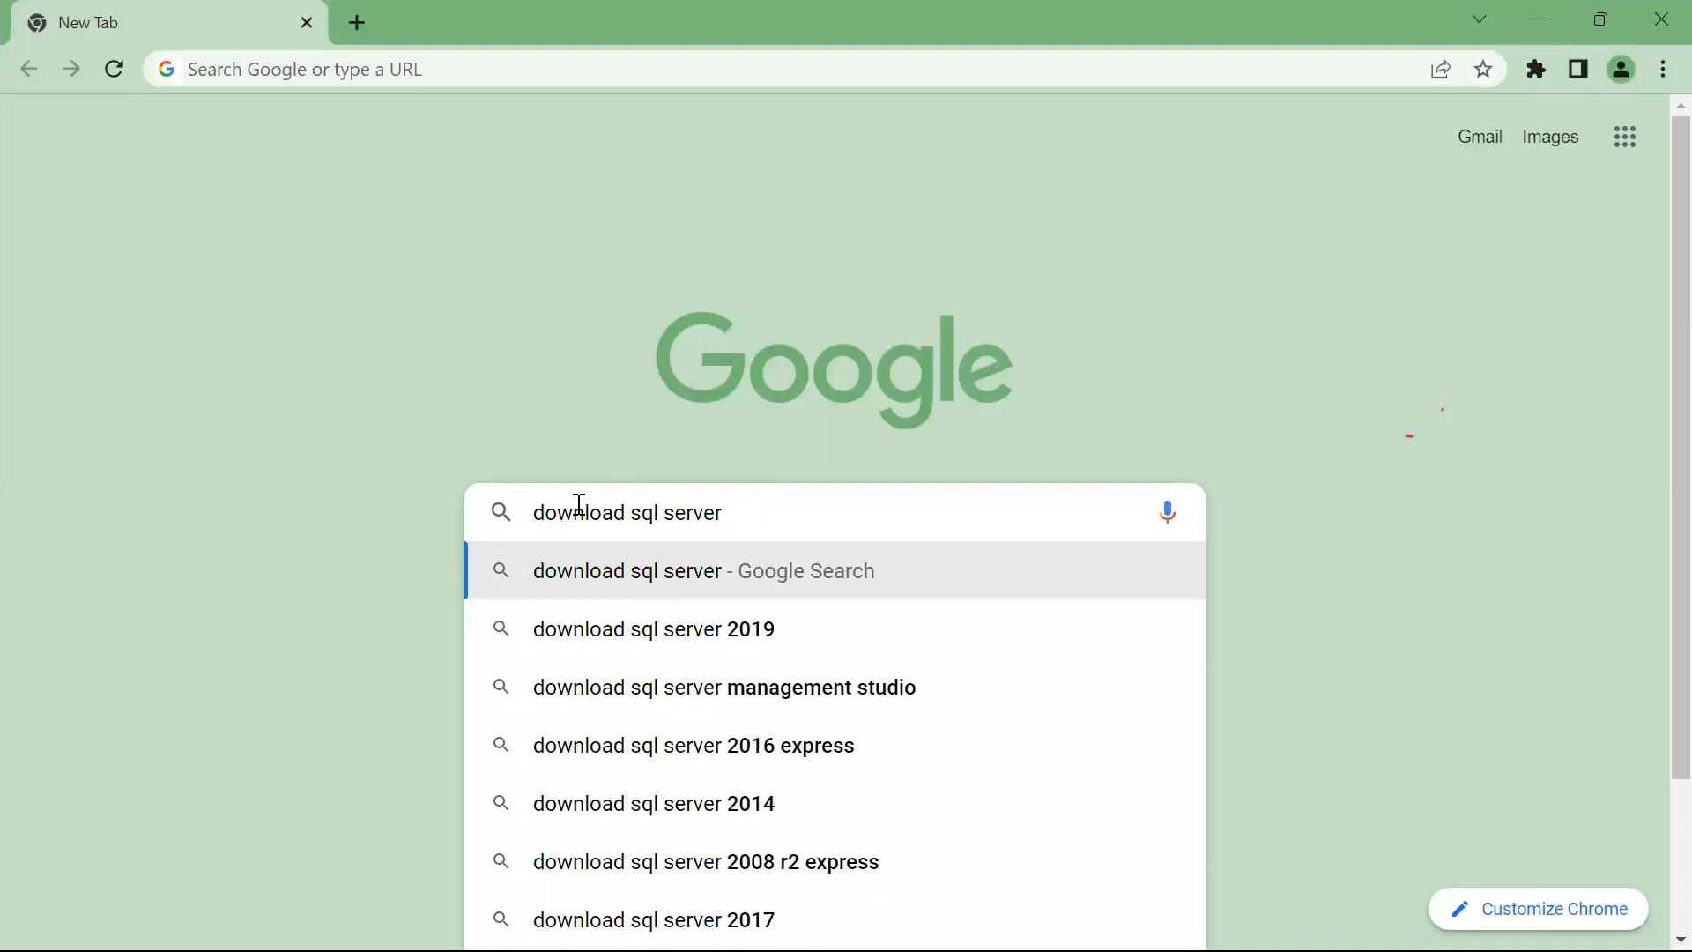
key("Return")
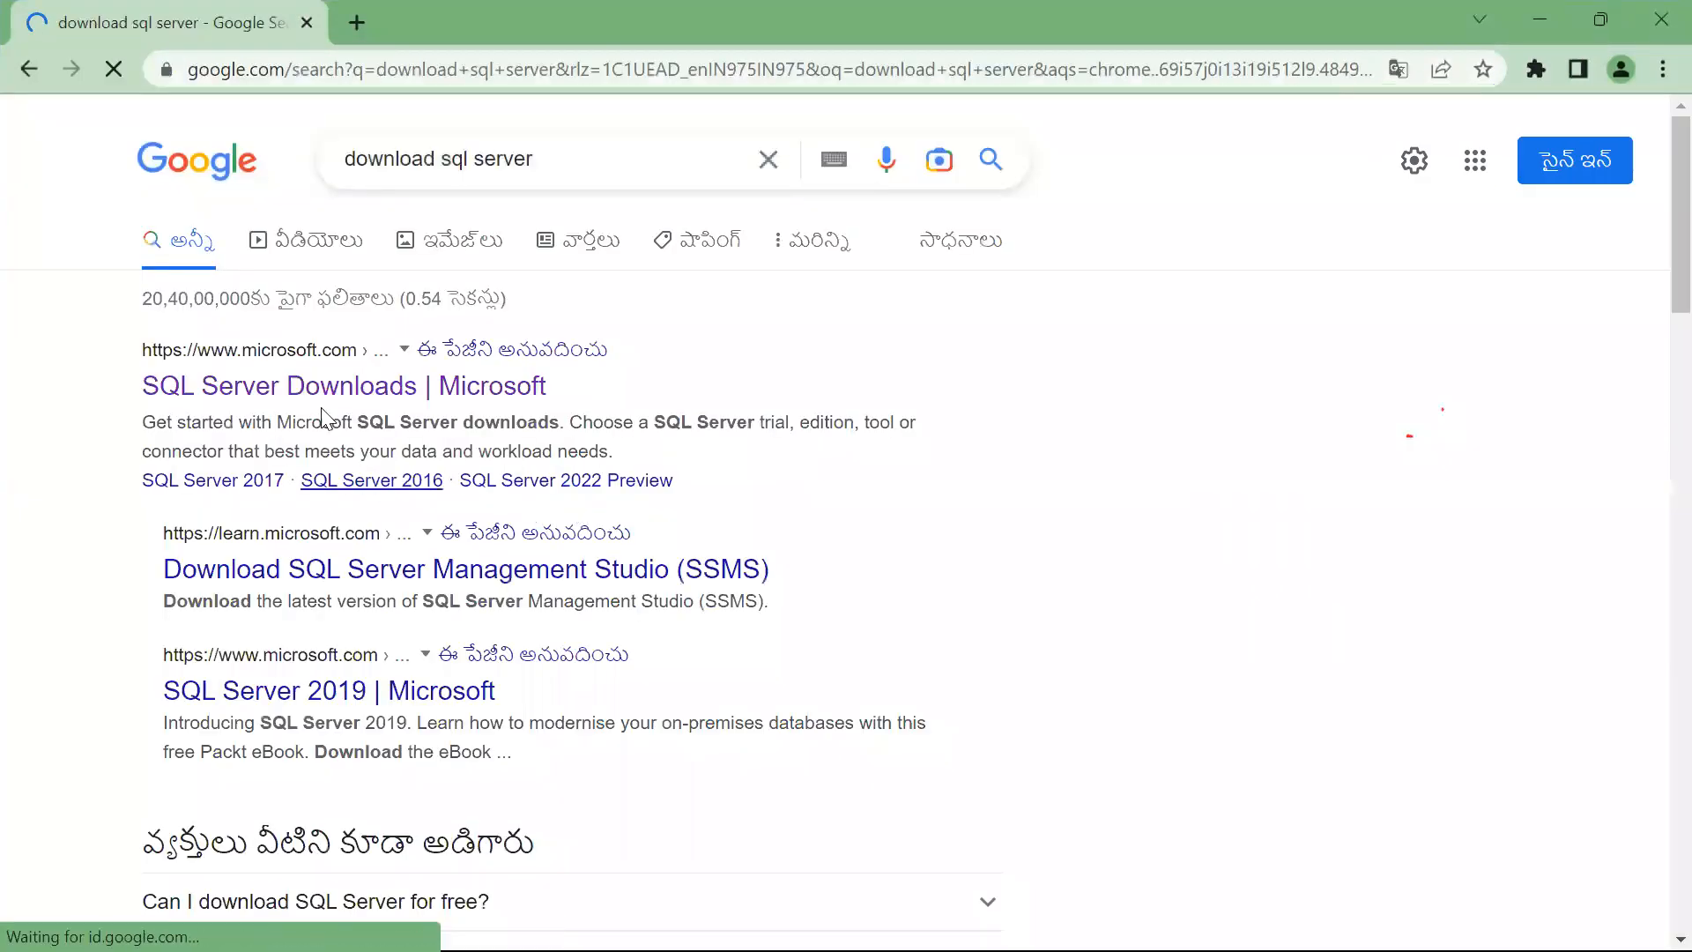
On Microsoft's SQL Server downloads page, download the free Developer edition installer.
left_click(304, 397)
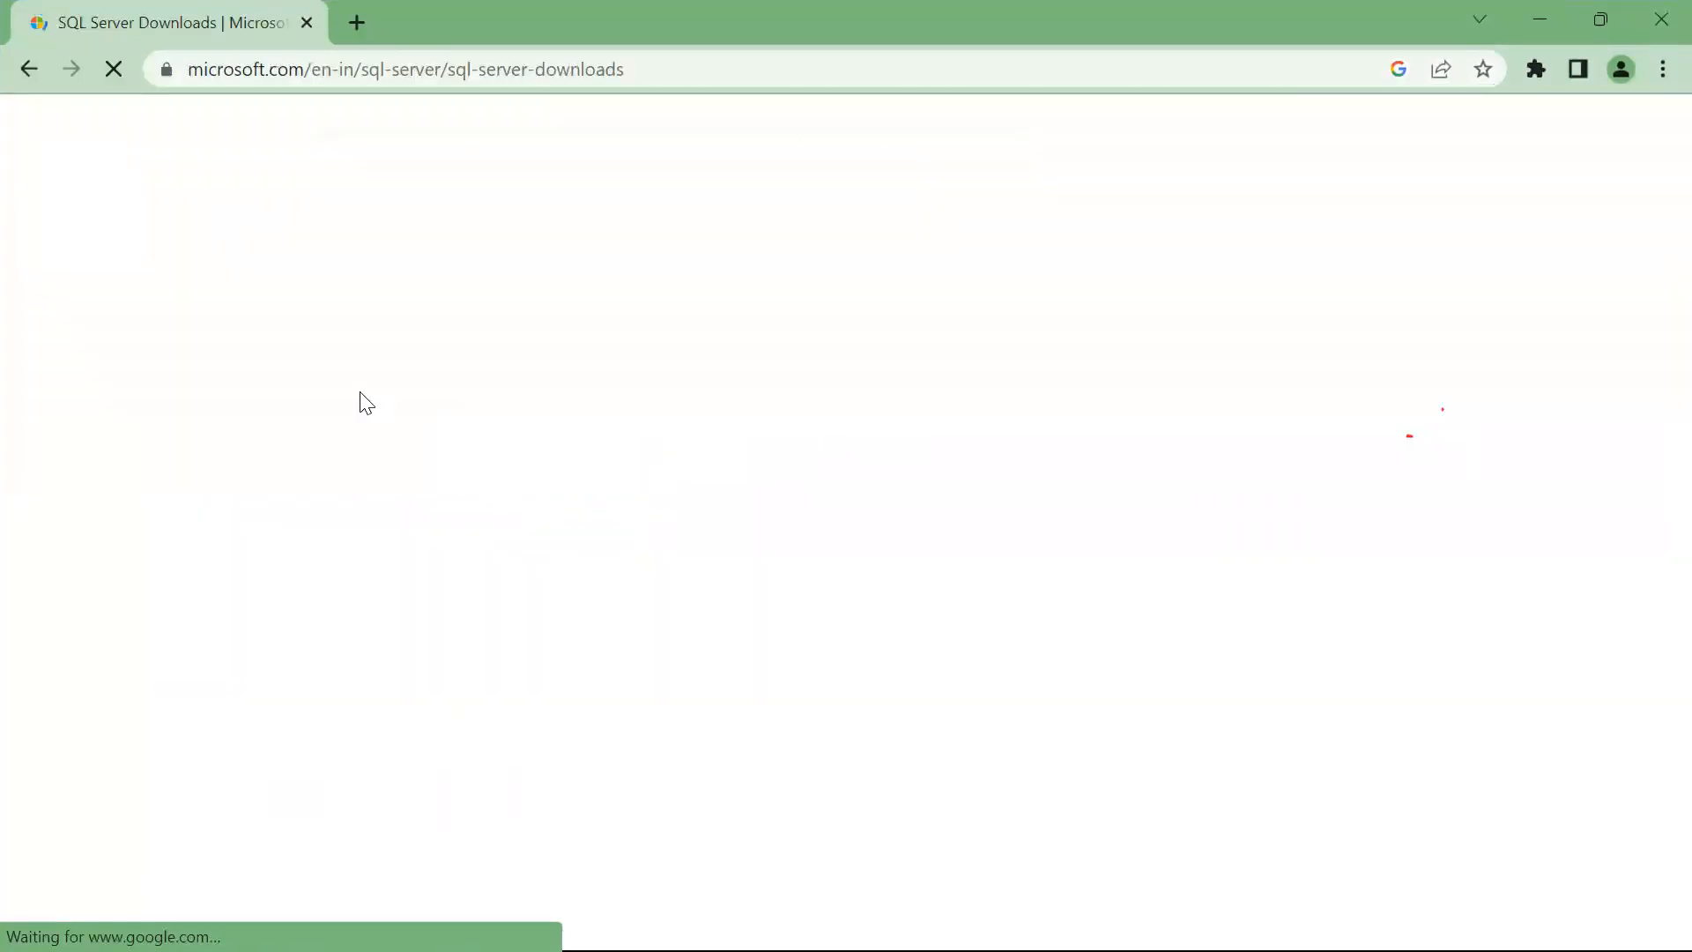
scroll(835, 568, "down", 10)
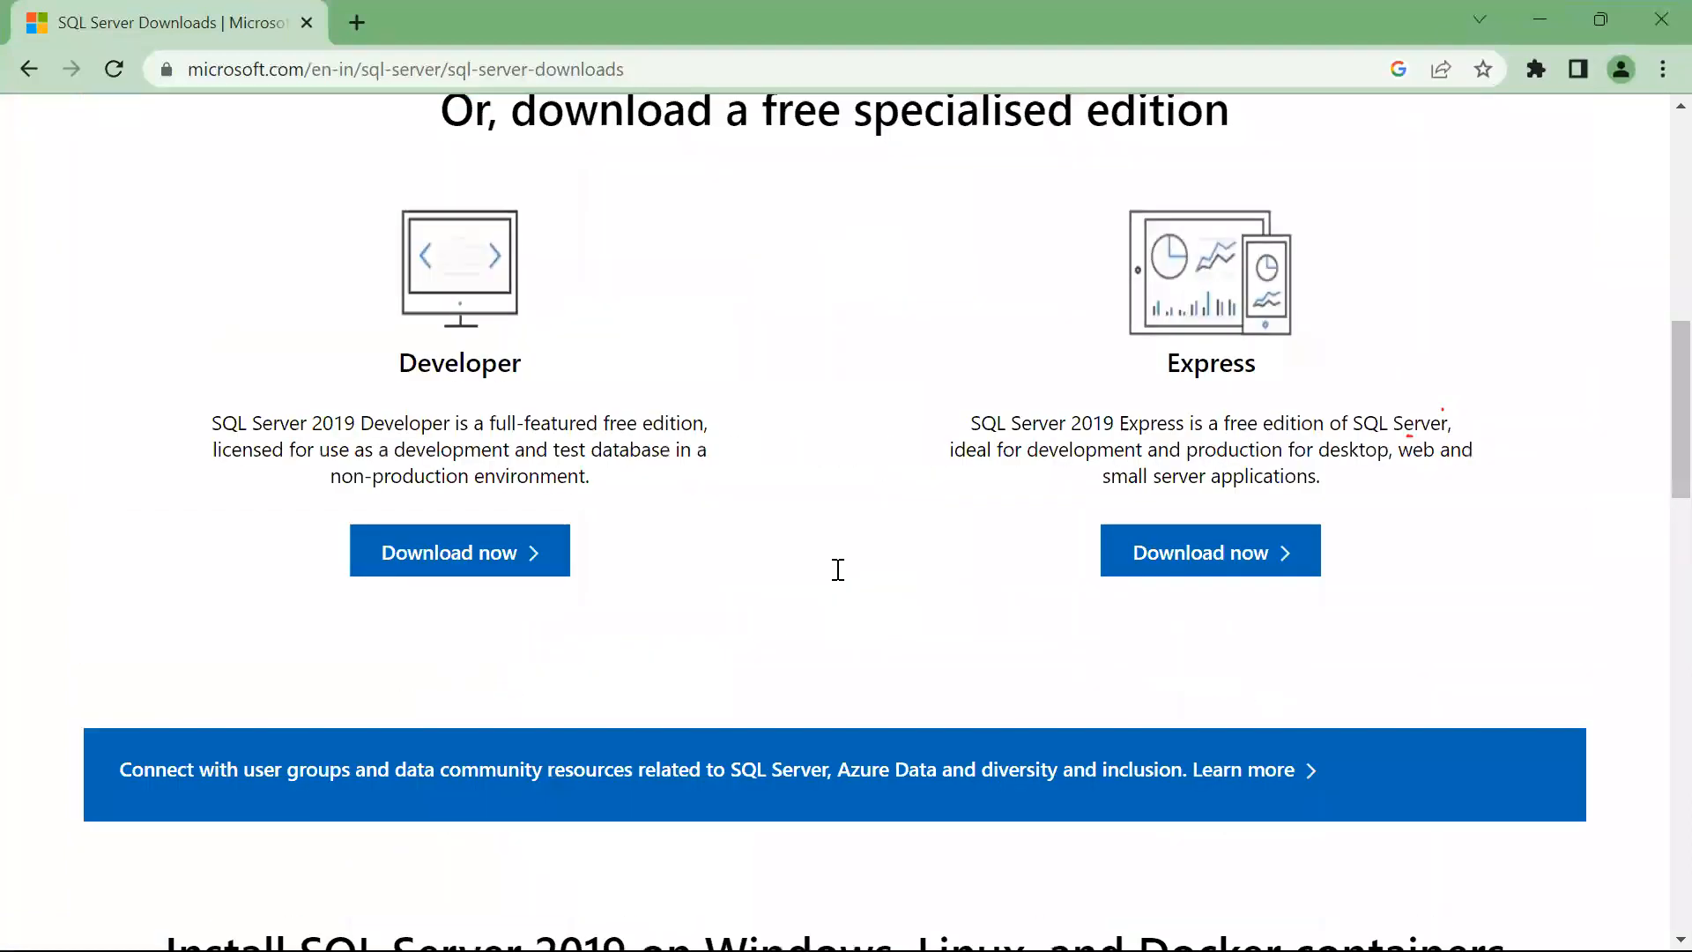
scroll(952, 593, "up", 2)
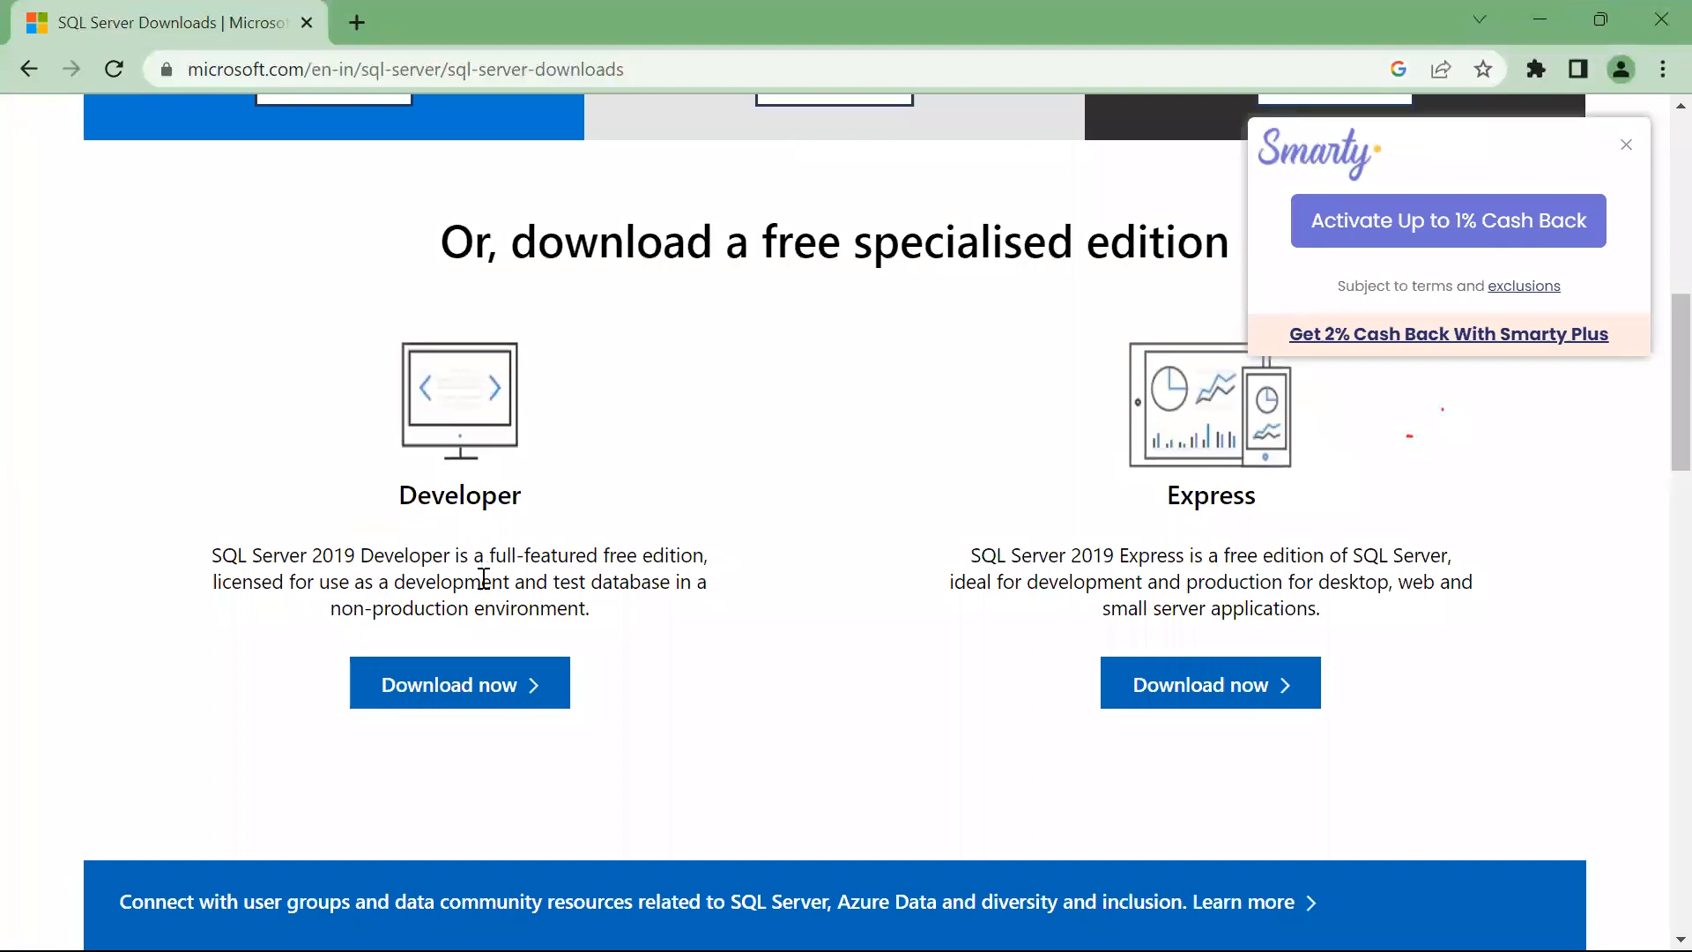
left_click(388, 680)
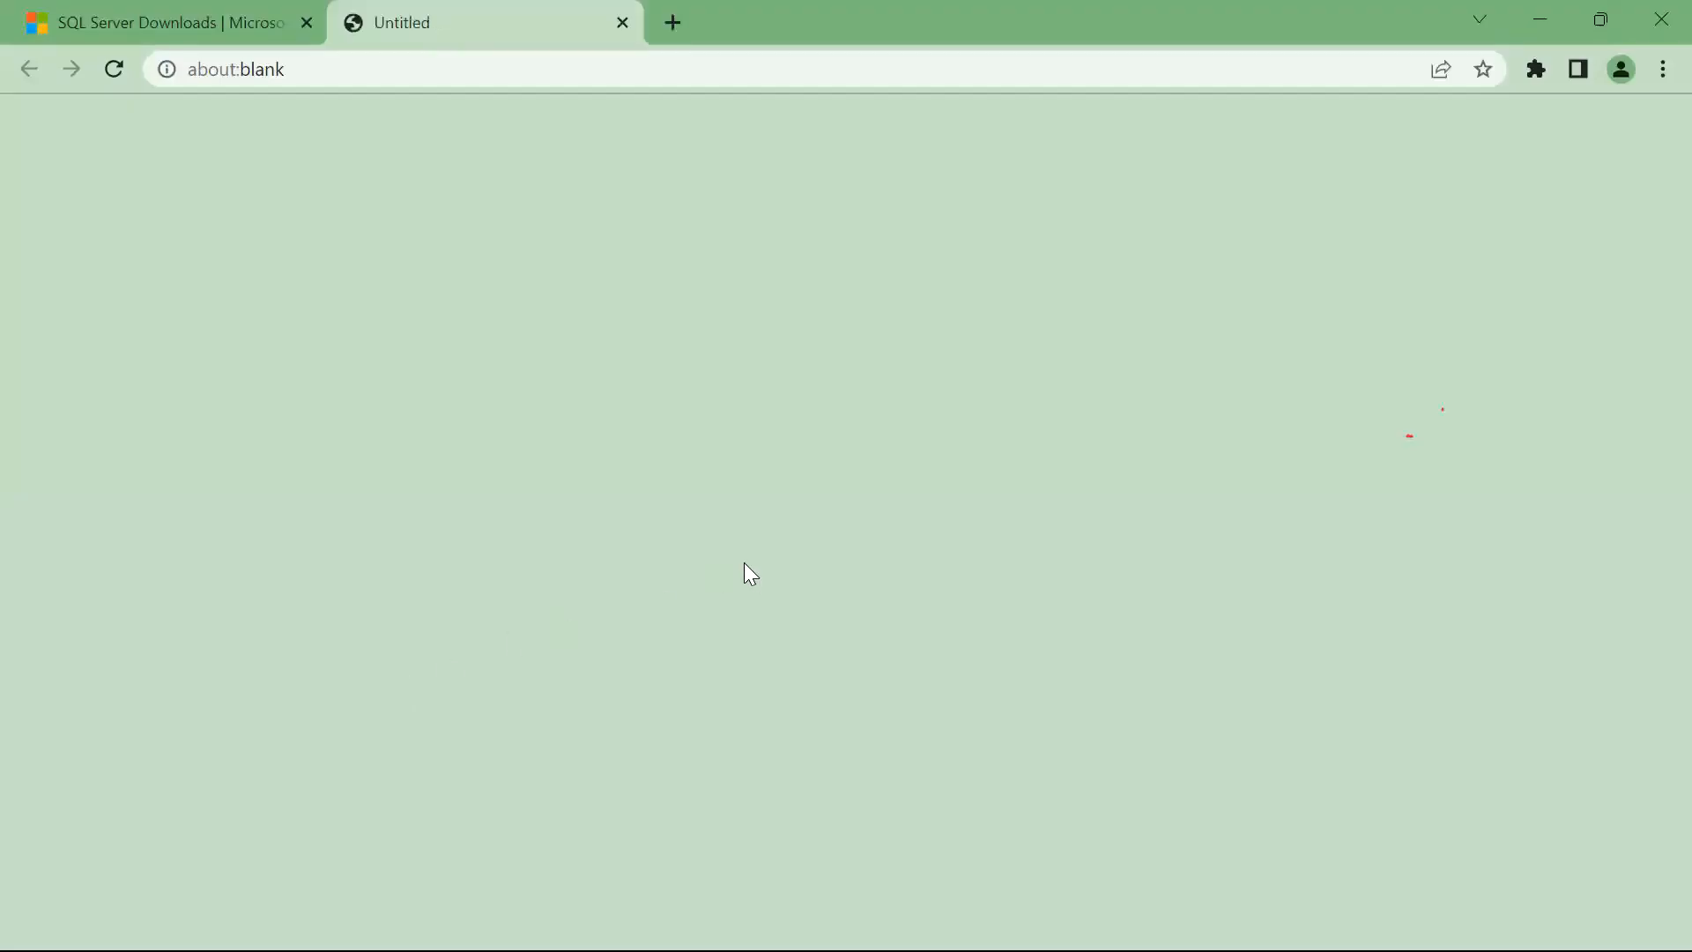
Dismiss the download options and cashback popup, then show Chrome's Downloads list.
scroll(750, 574, "up", 1)
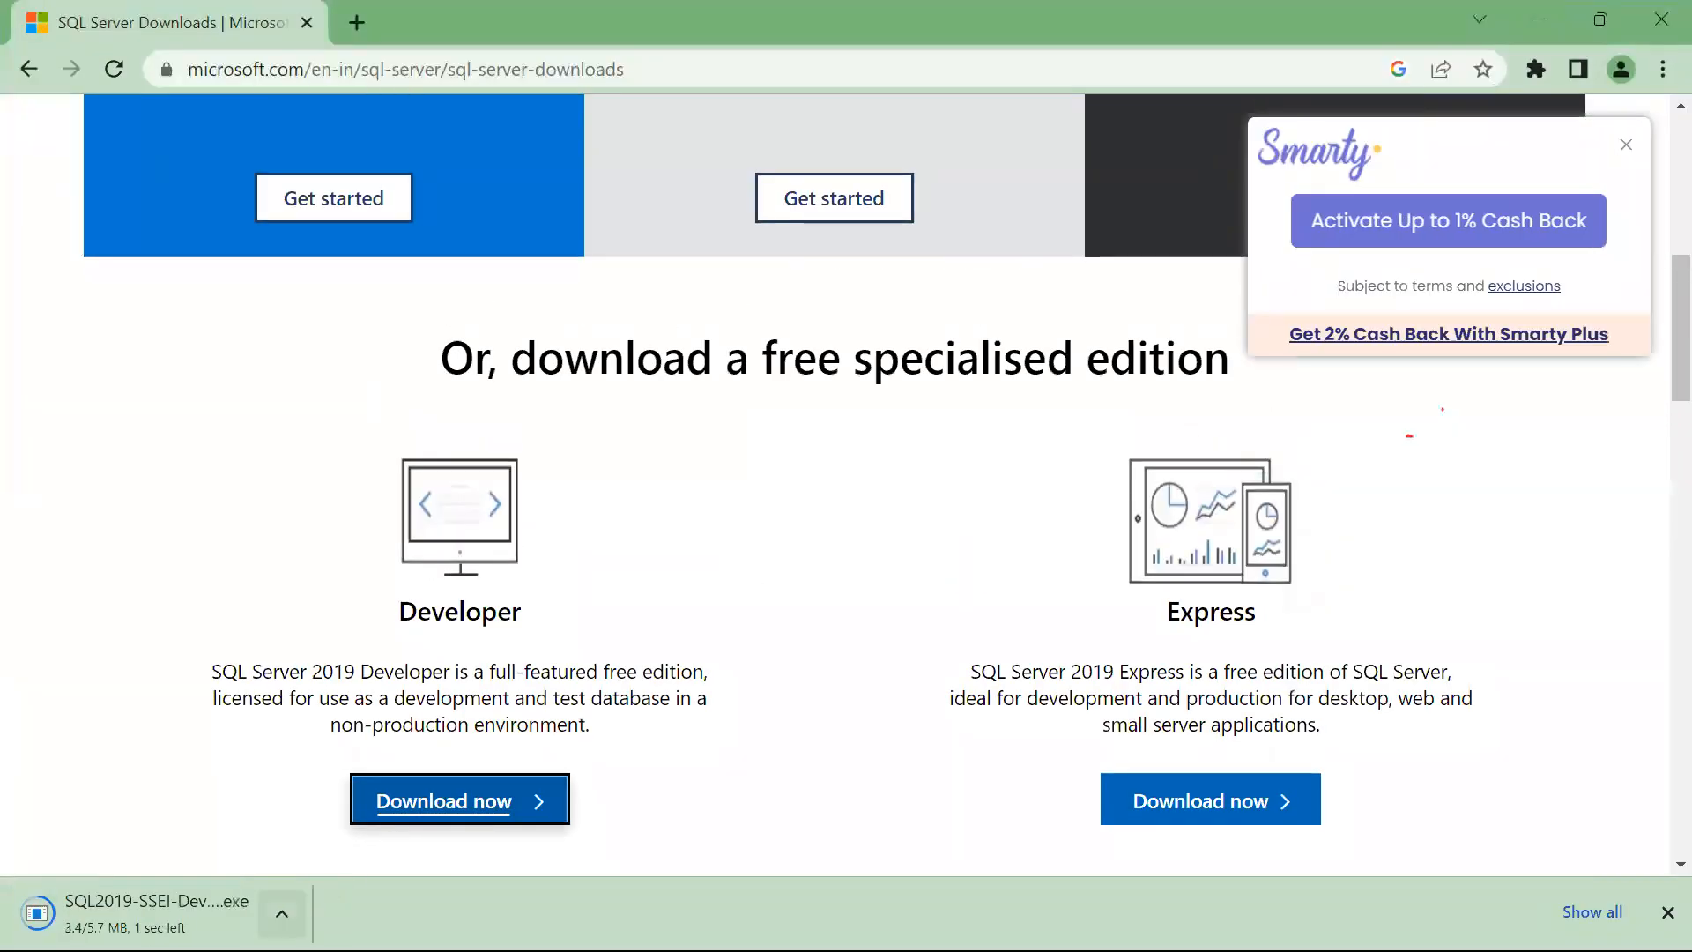
left_click(282, 914)
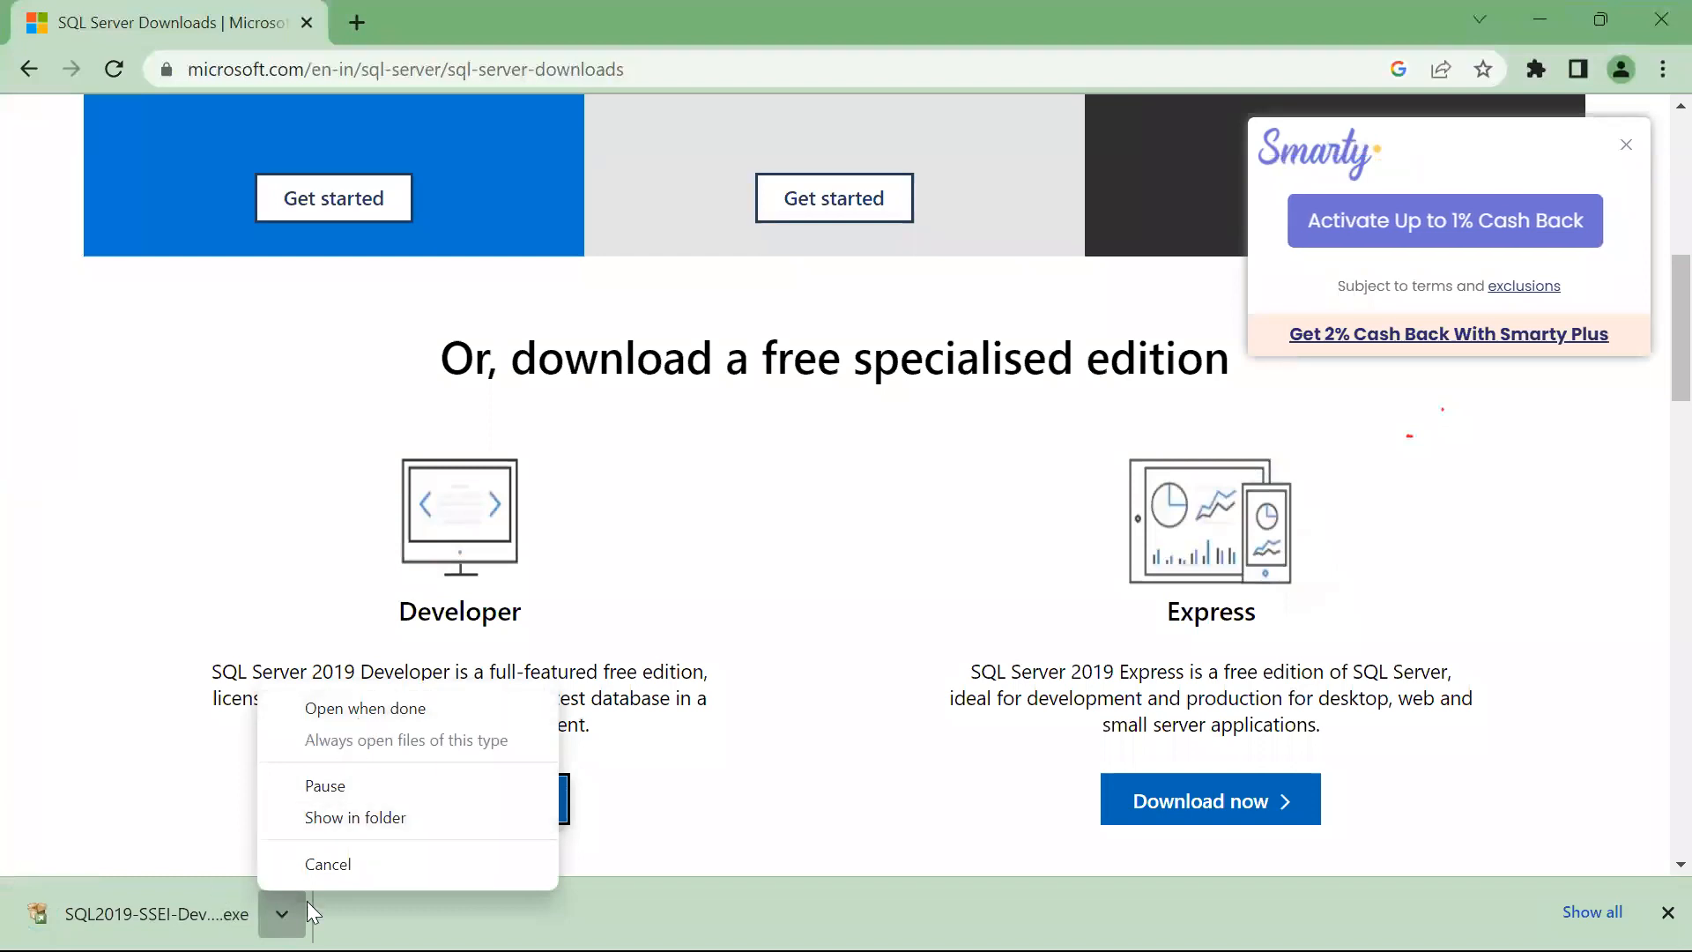
left_click(1626, 146)
left_click(1626, 145)
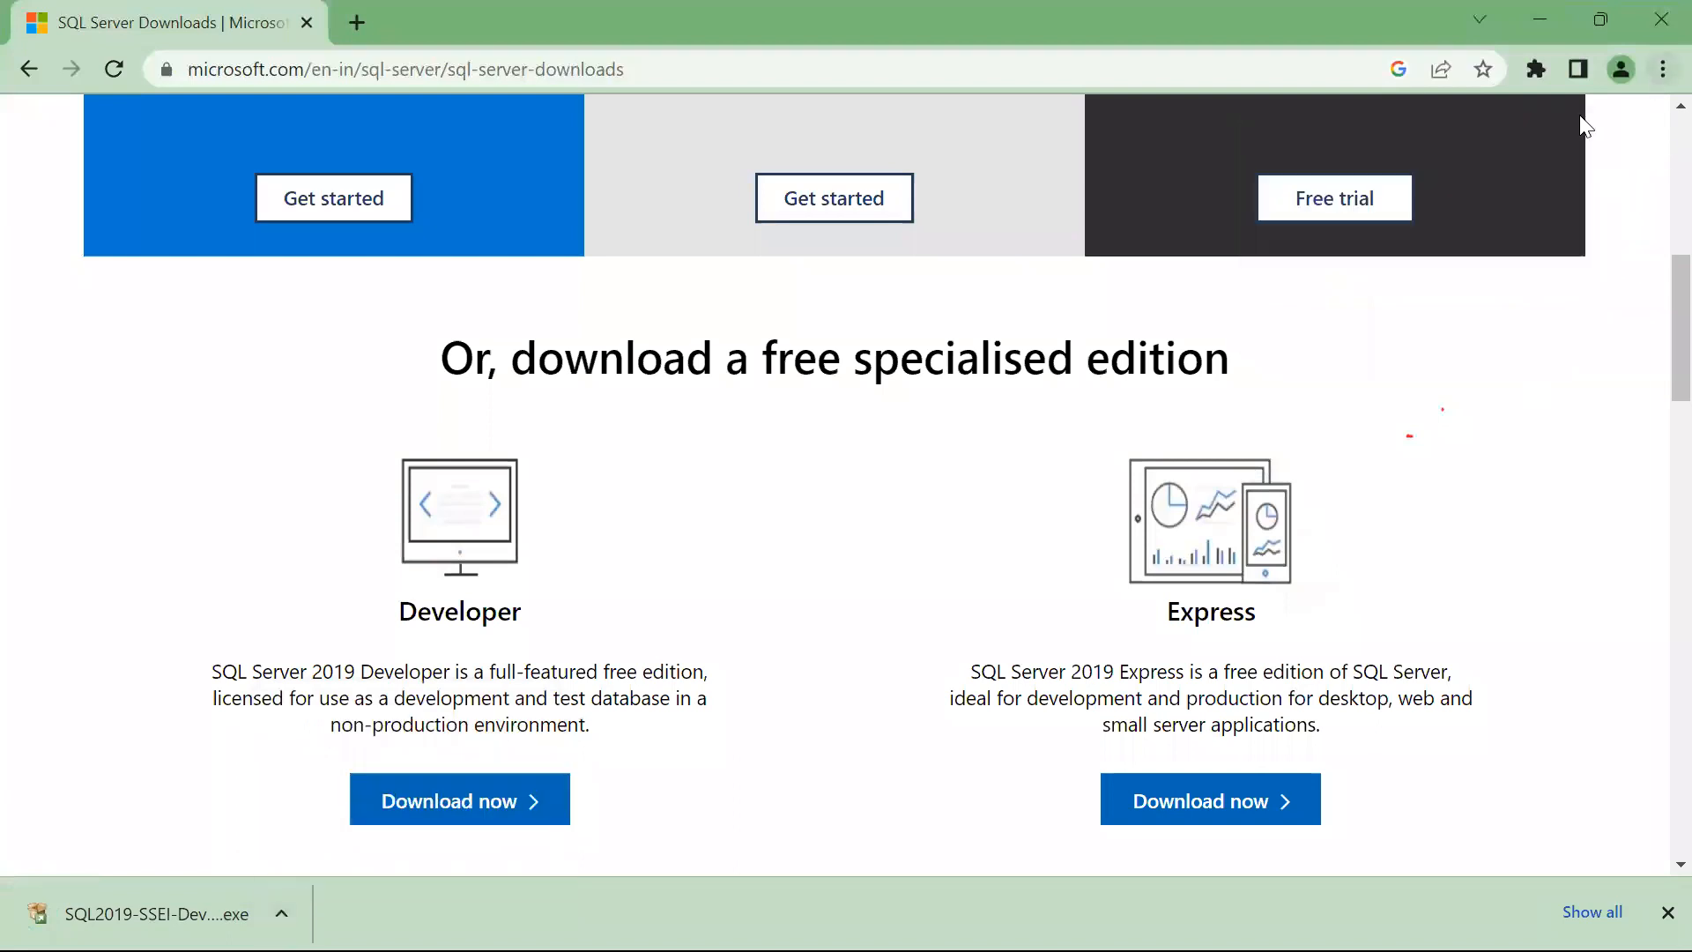
left_click(1658, 71)
left_click(1436, 256)
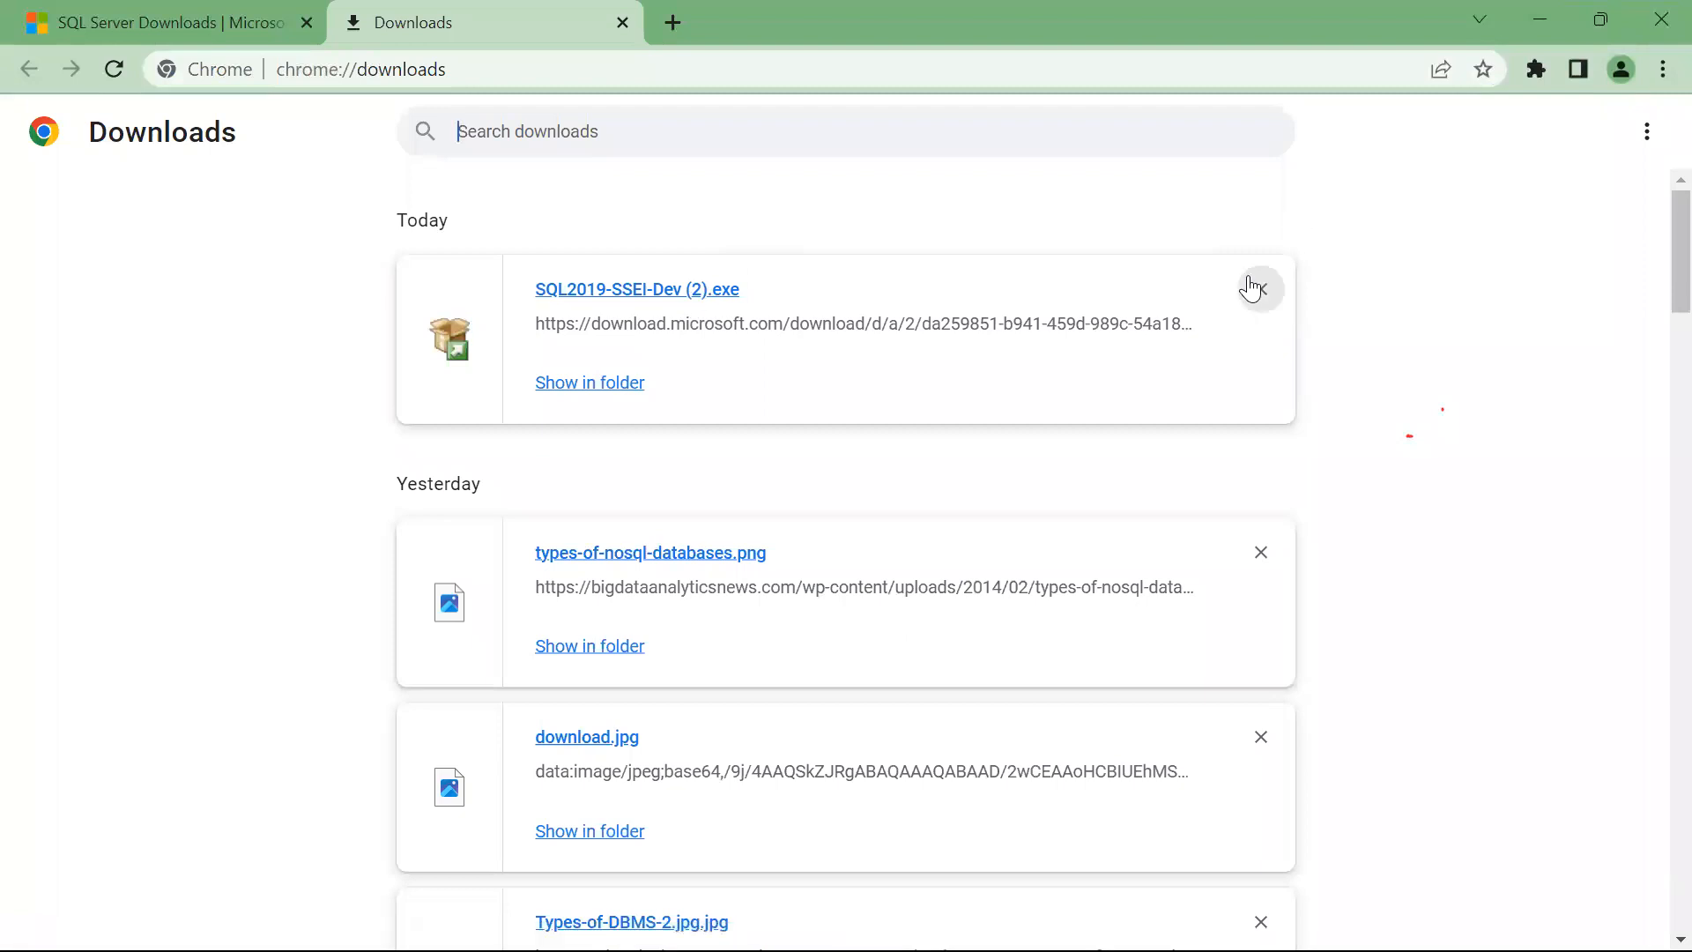
Open the Downloads folder in File Explorer and launch SQL2019-SSEI-Dev (2).exe.
left_click(1541, 28)
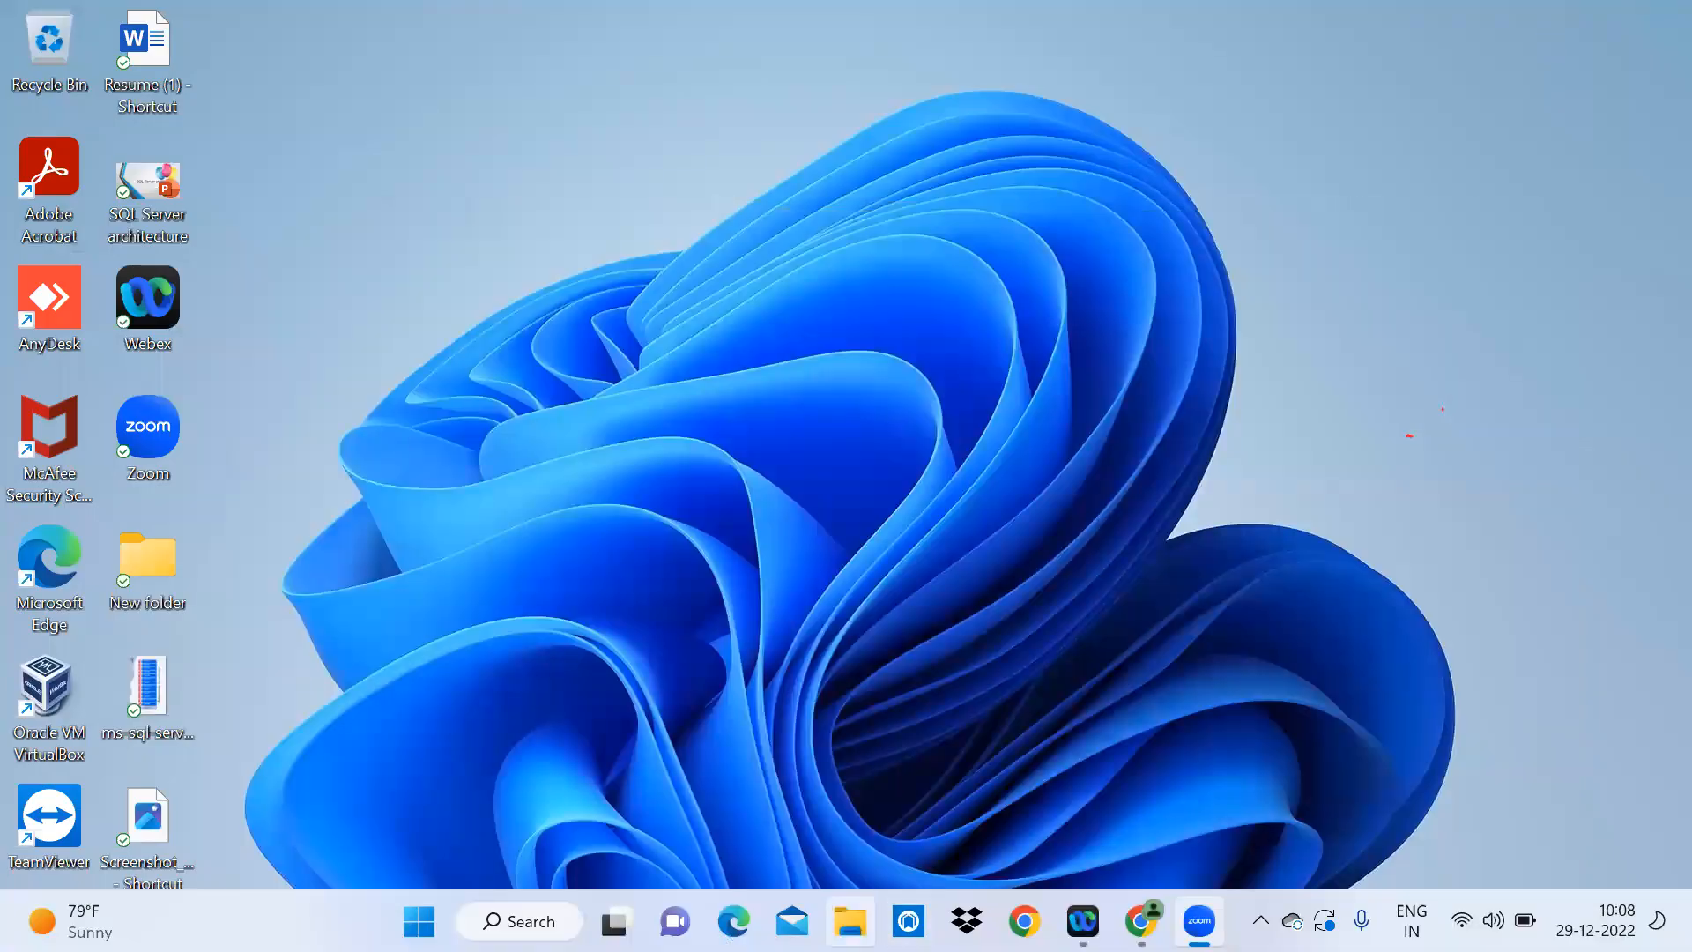
key("super+e")
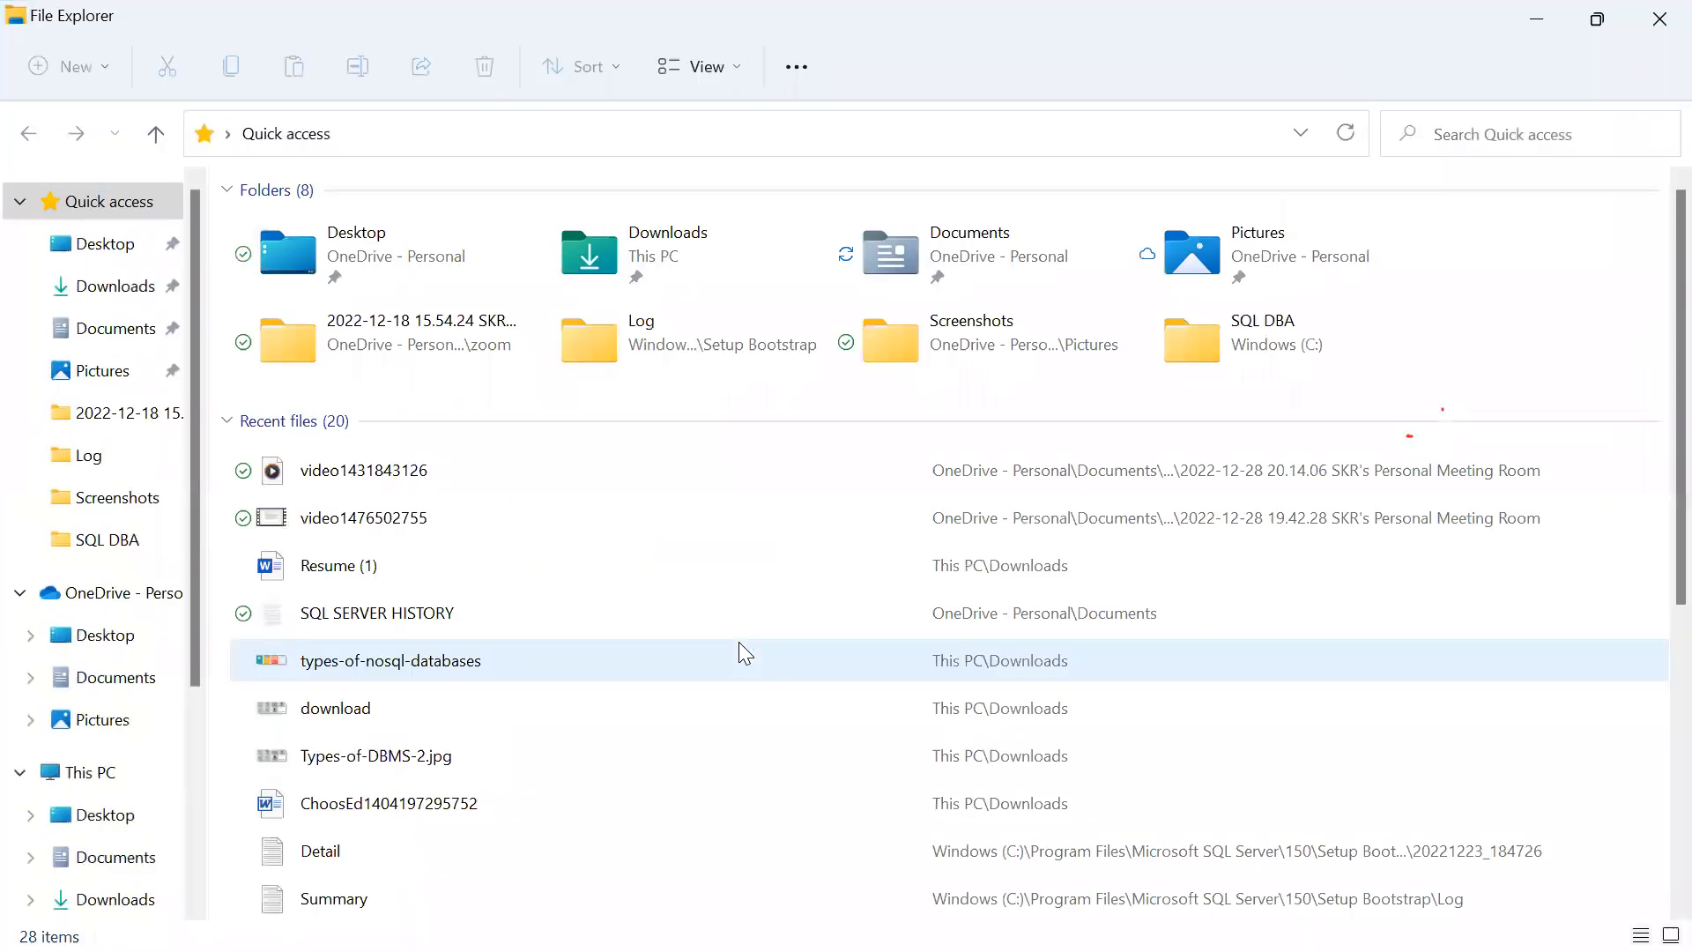
left_click(712, 240)
double_click(711, 238)
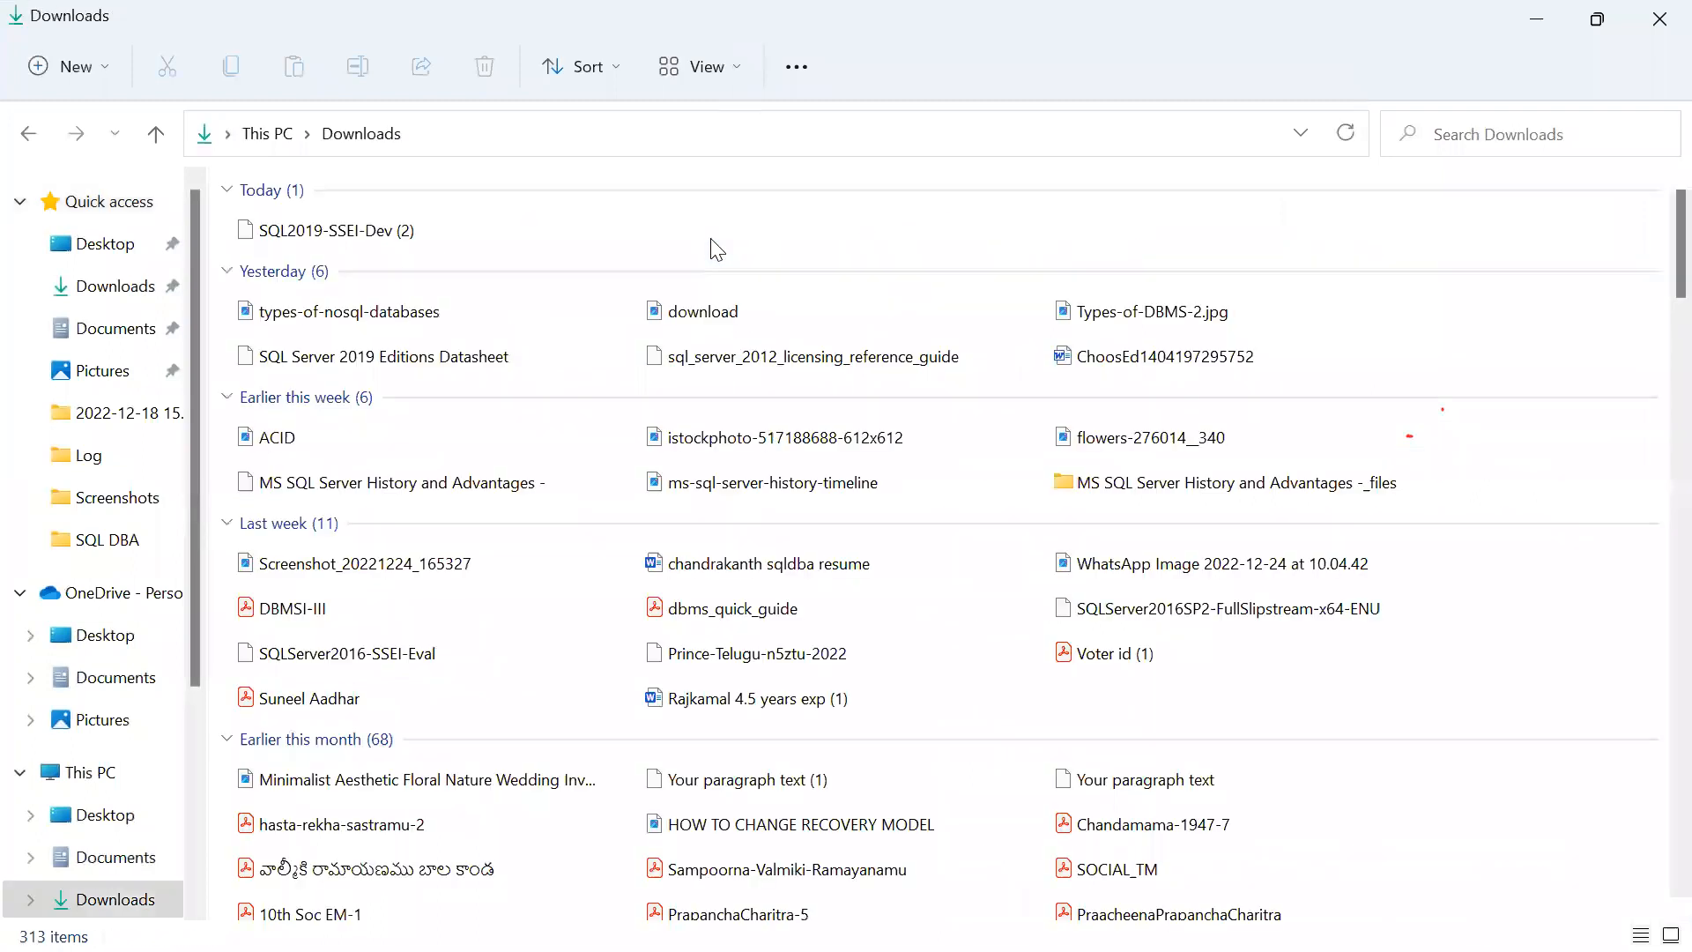
double_click(375, 234)
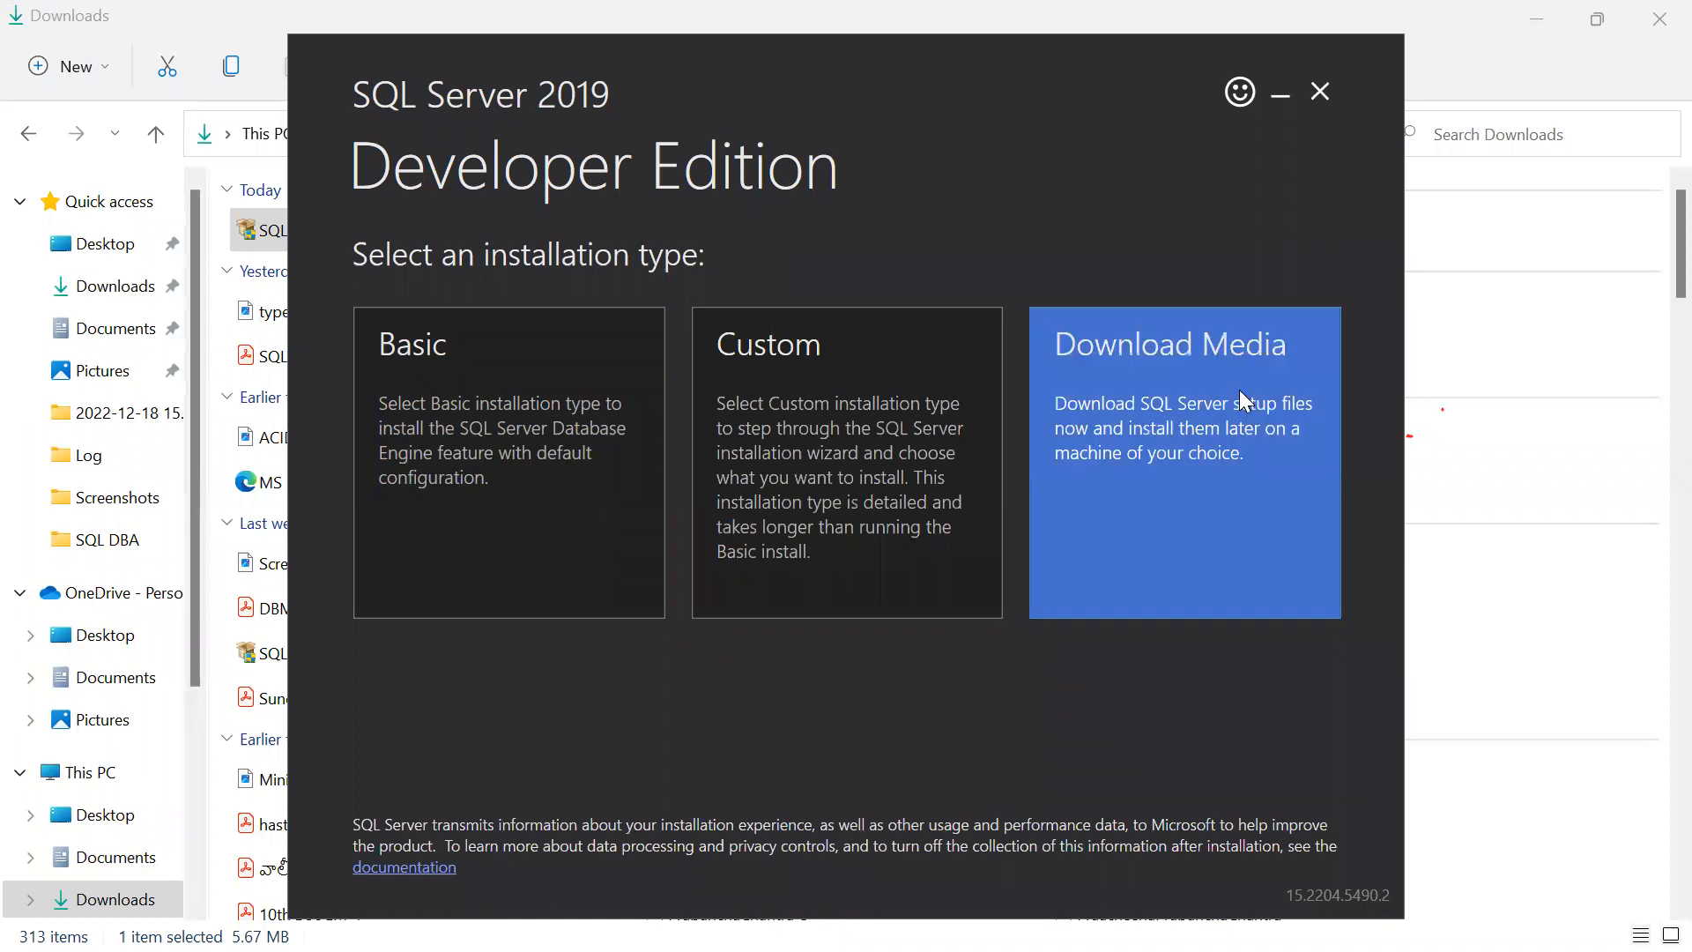
Quit the SQL Server 2019 installer from its Download Media page and close the Downloads window.
left_click(1229, 409)
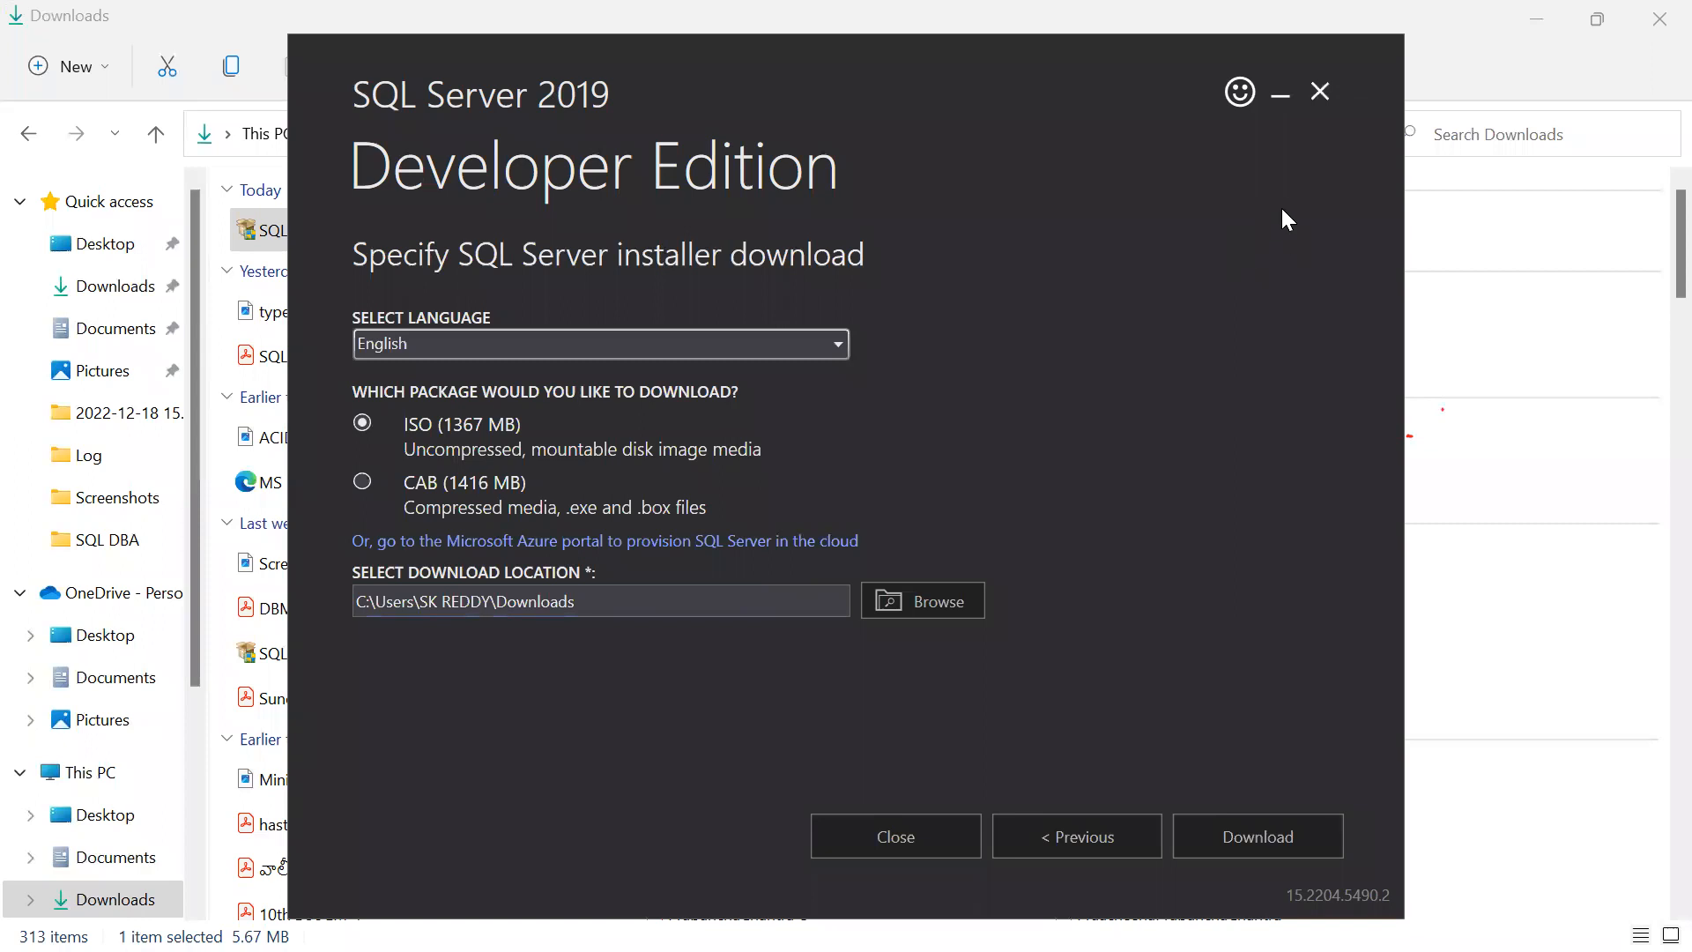
left_click(1319, 110)
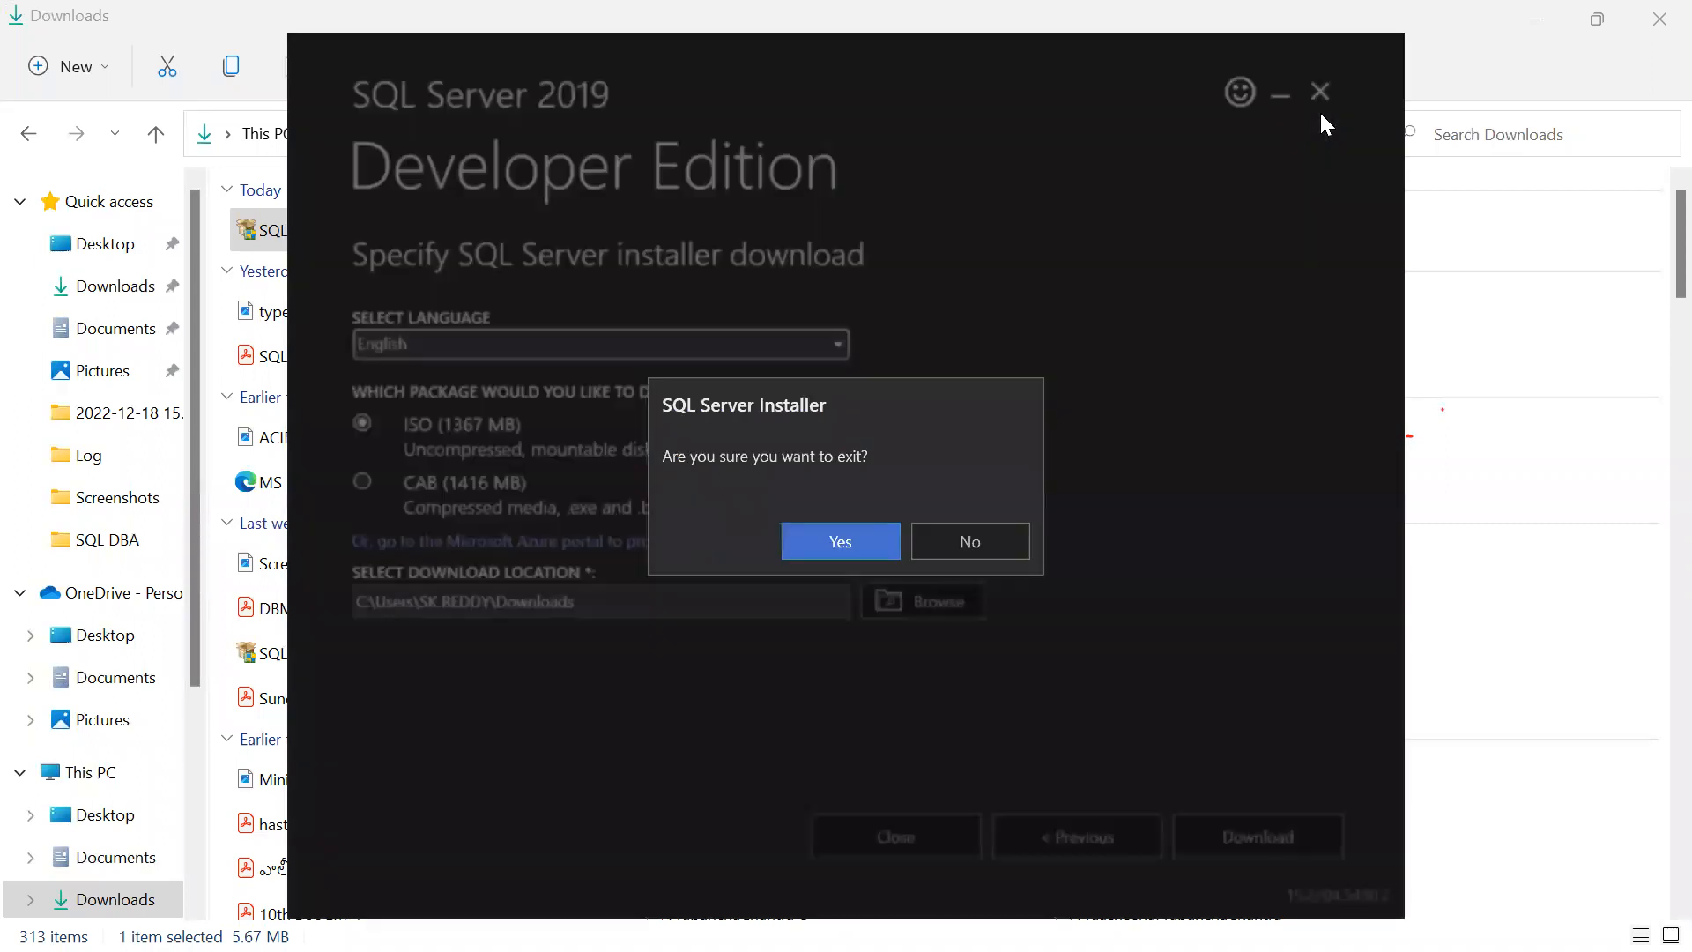
left_click(820, 545)
left_click(1656, 21)
right_click(1276, 250)
Reopen Downloads and mount the SQLServer2016SP2-FullSlipstream-x64-ENU disc image.
left_click(1368, 382)
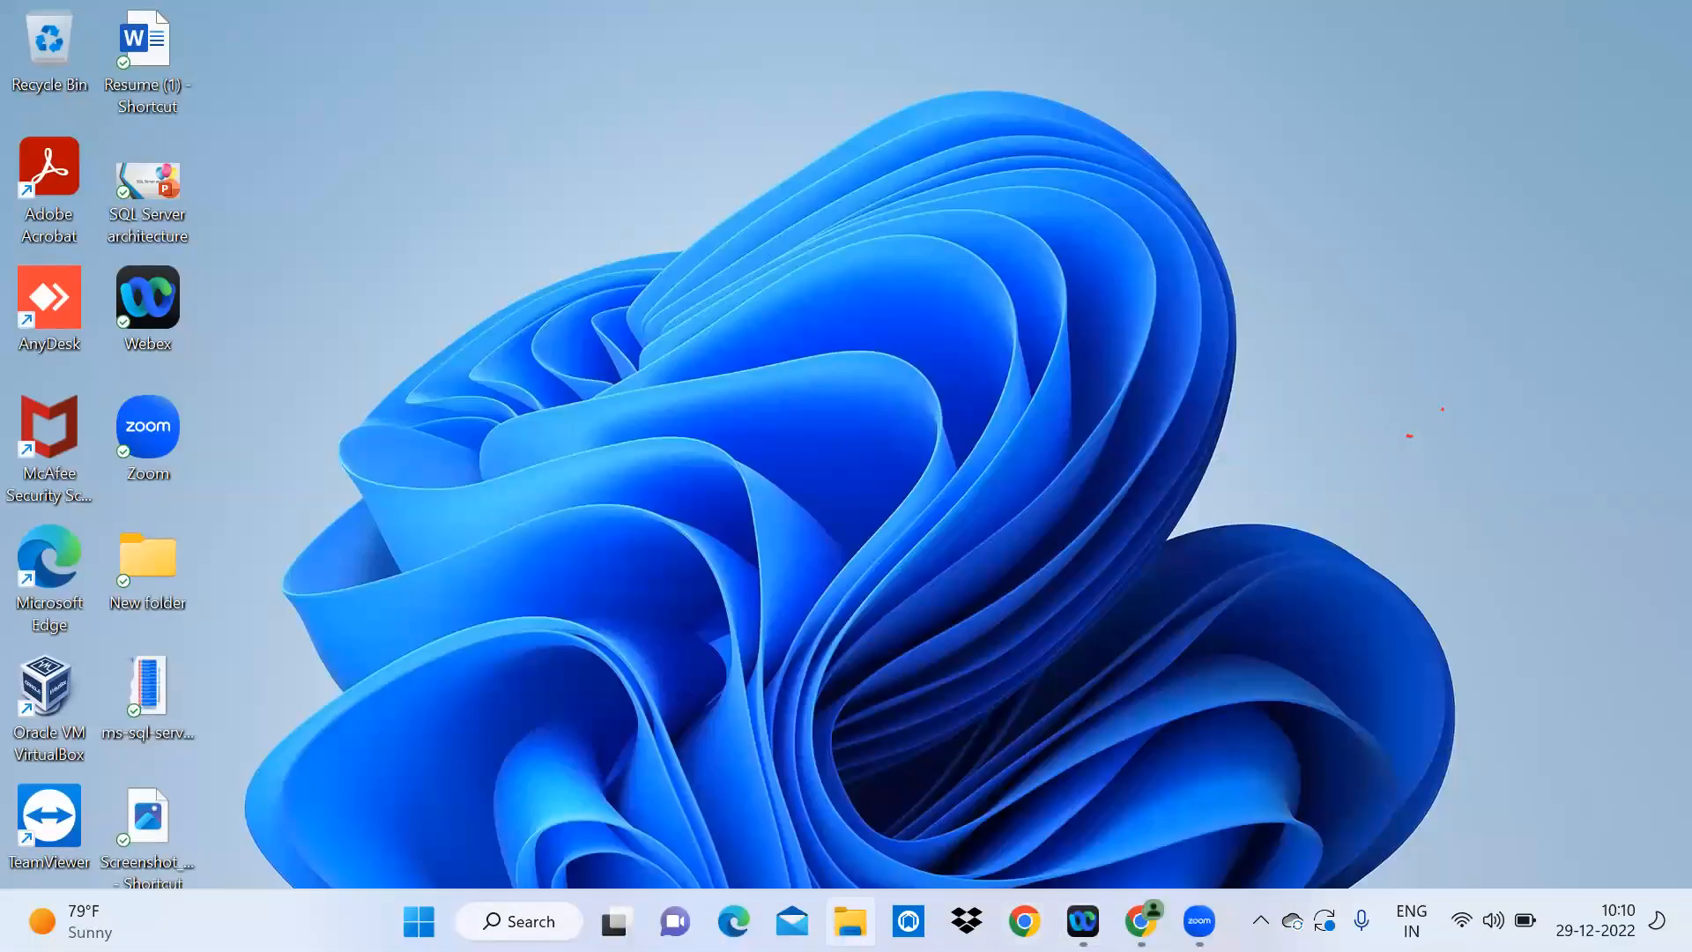
left_click(851, 922)
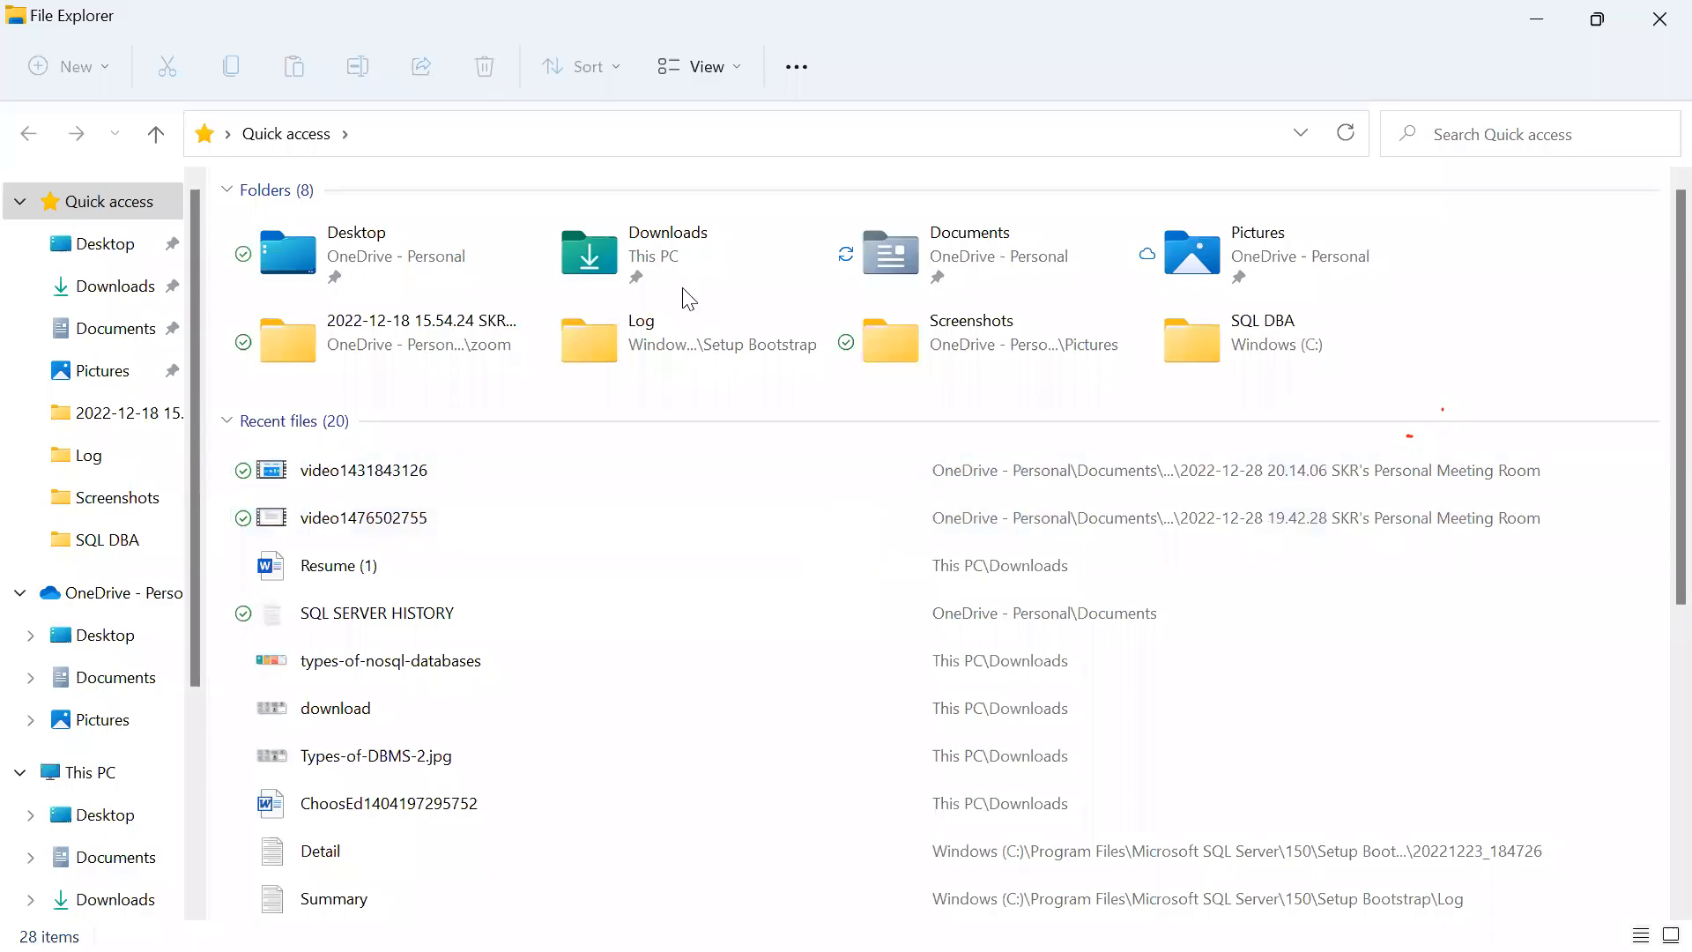
double_click(649, 258)
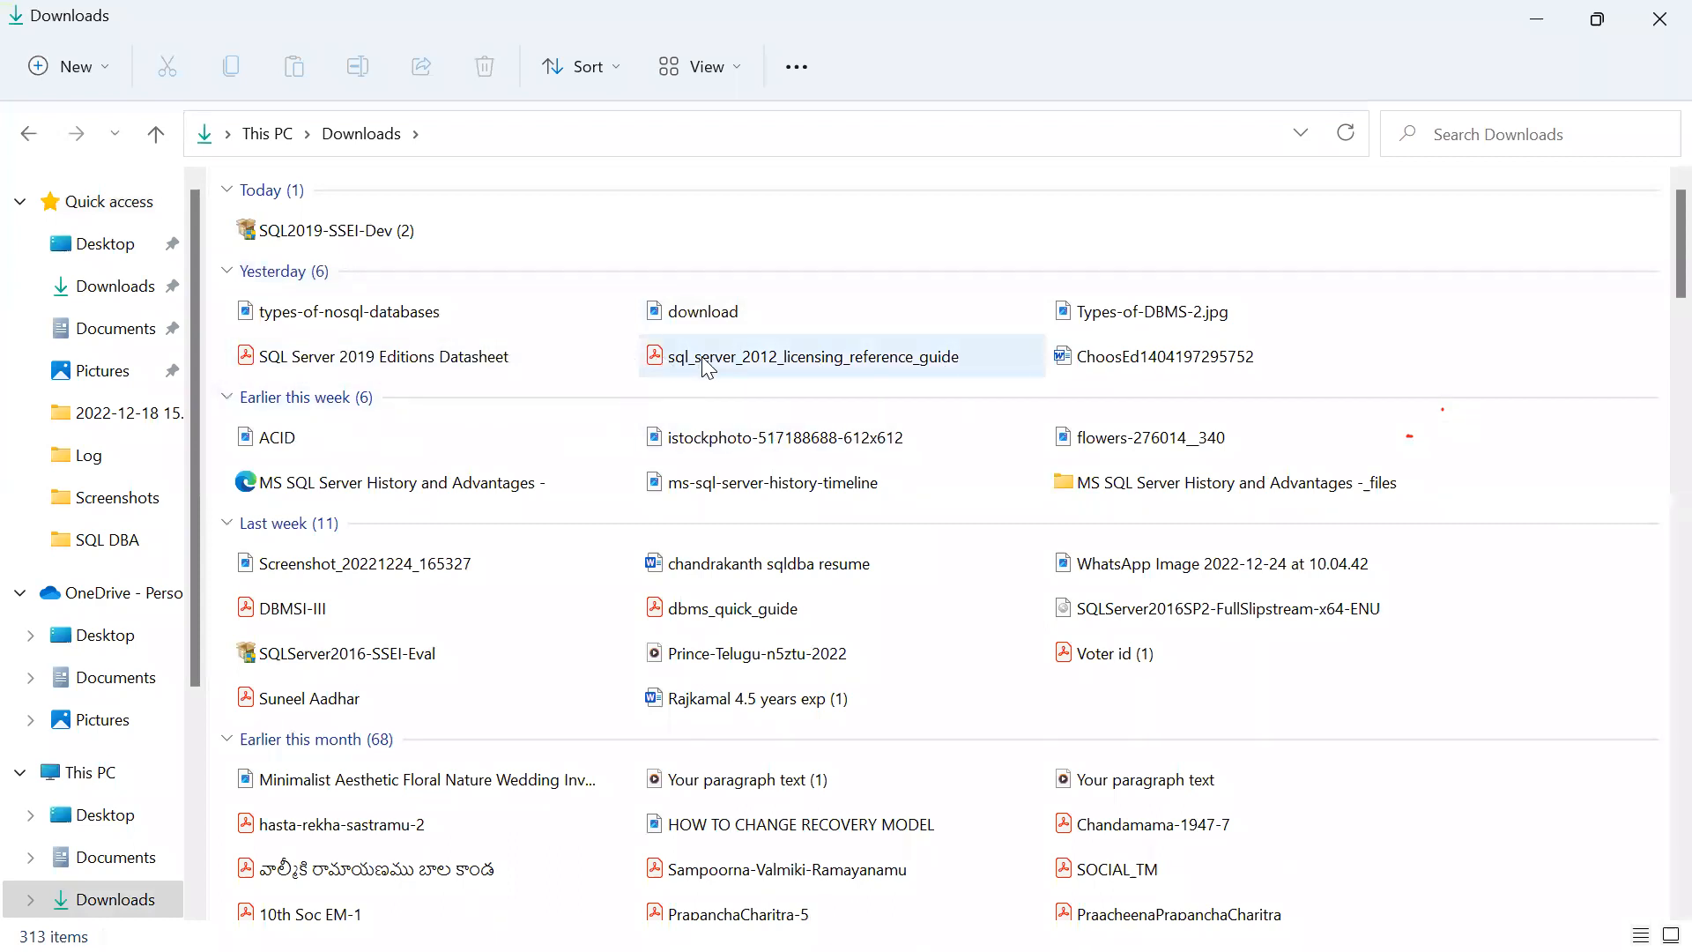
left_click(1157, 623)
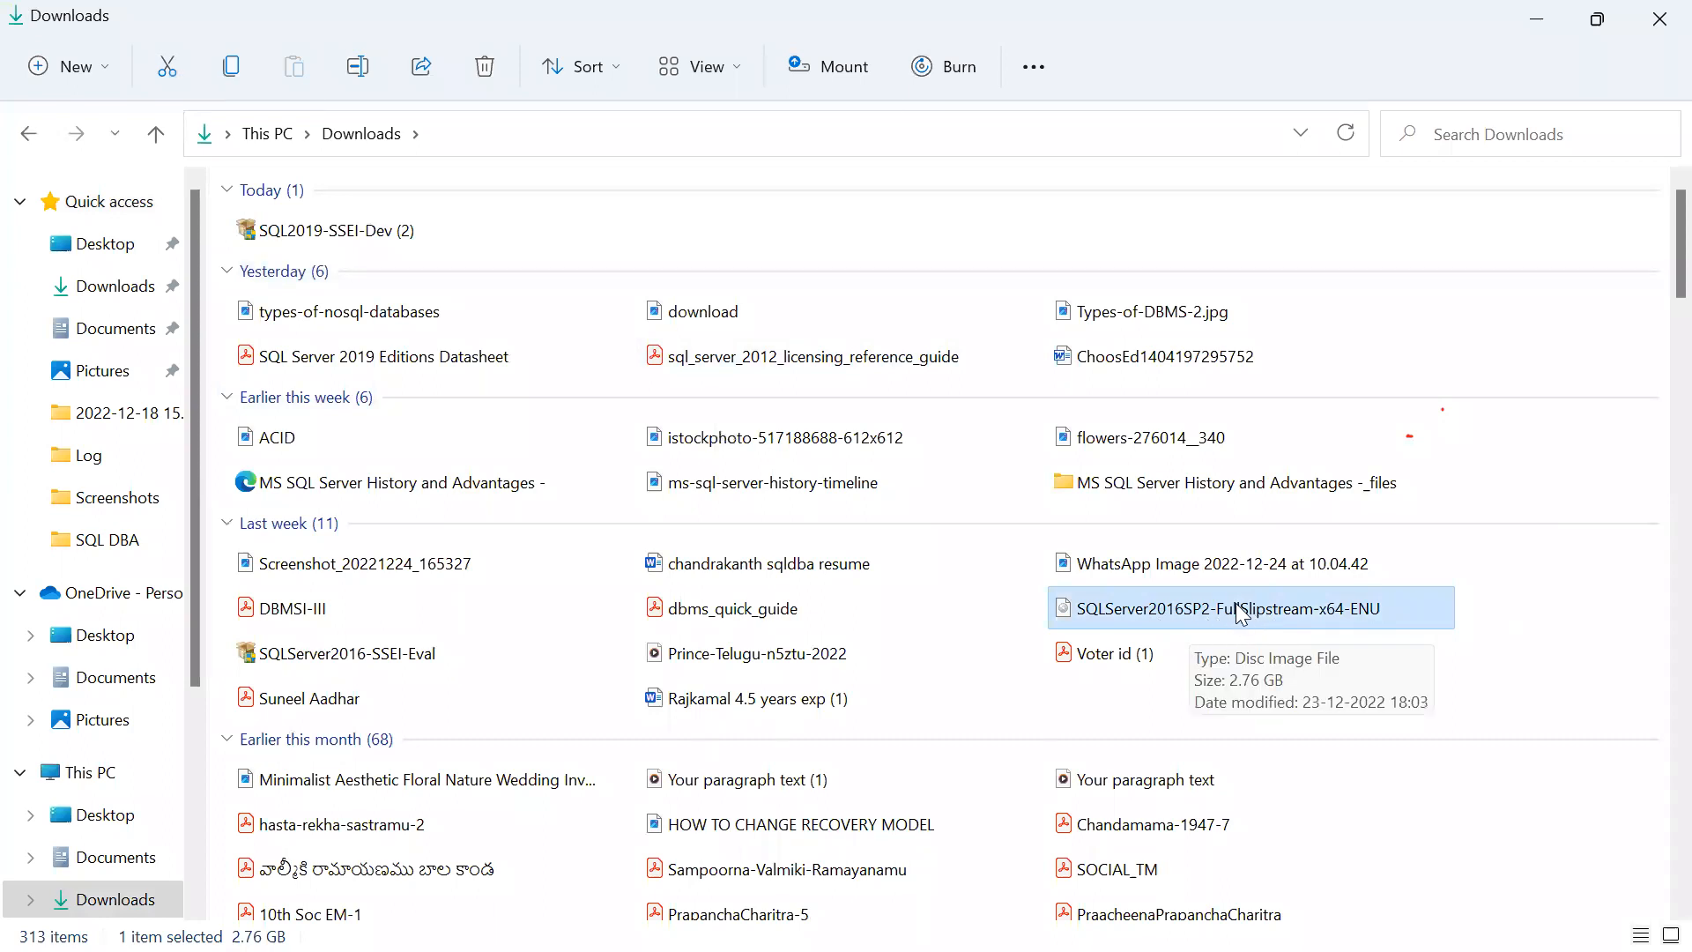
double_click(1139, 620)
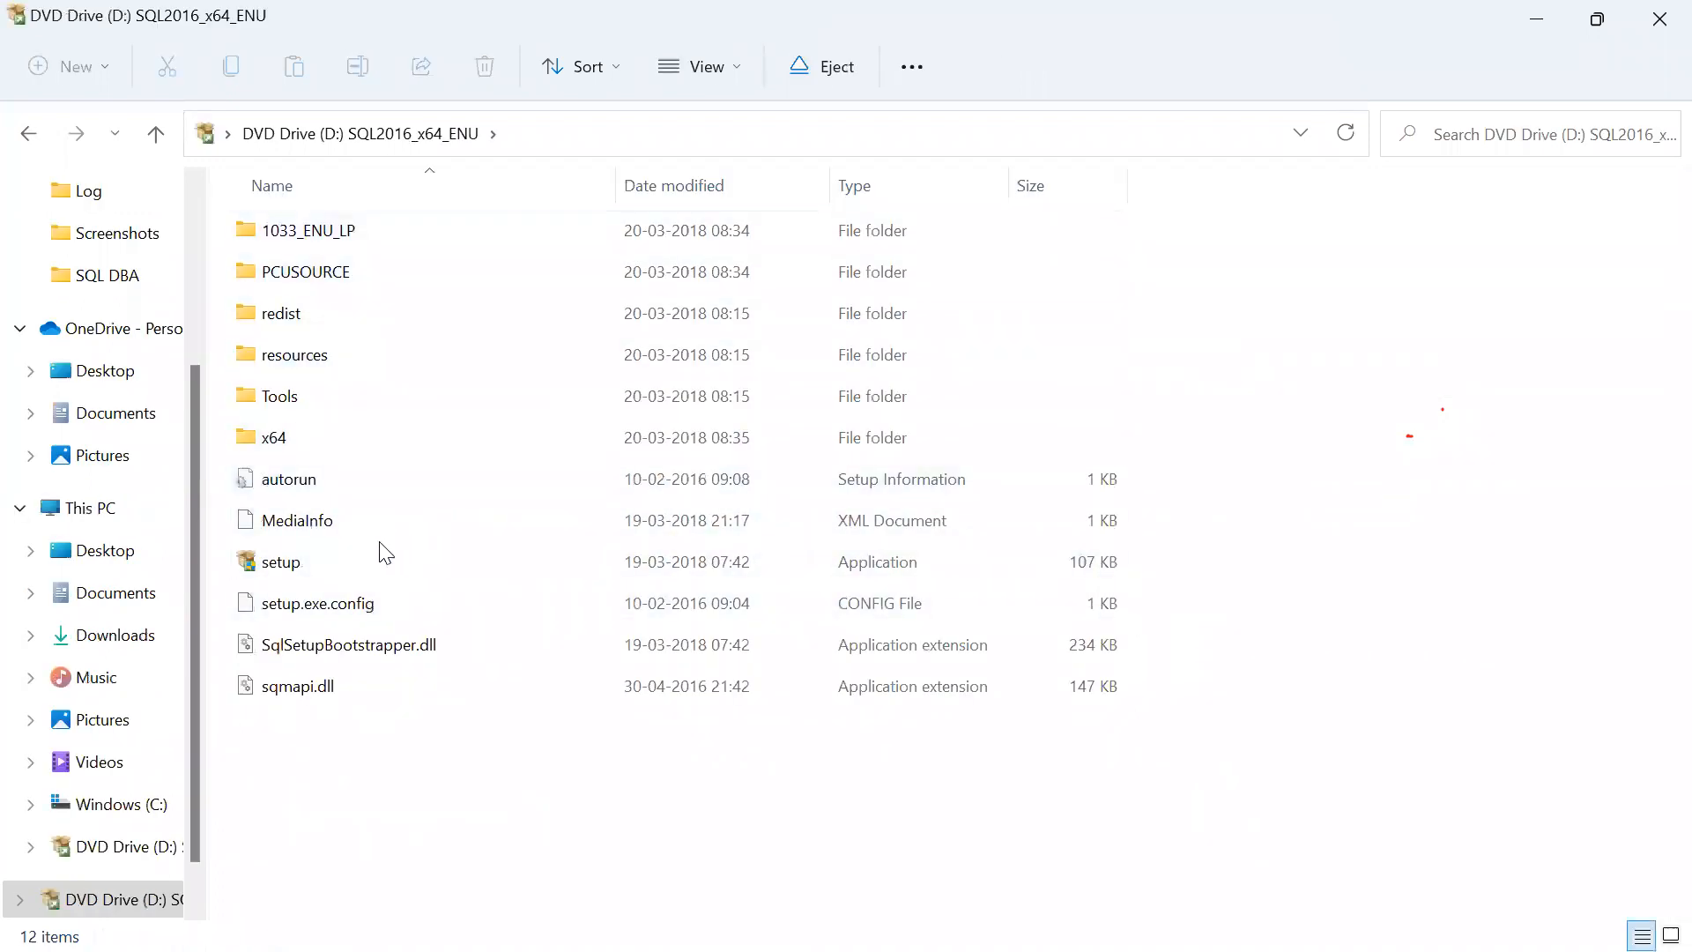
Run SQL Server 2016 setup from the mounted disc as administrator, then minimize Explorer.
right_click(310, 571)
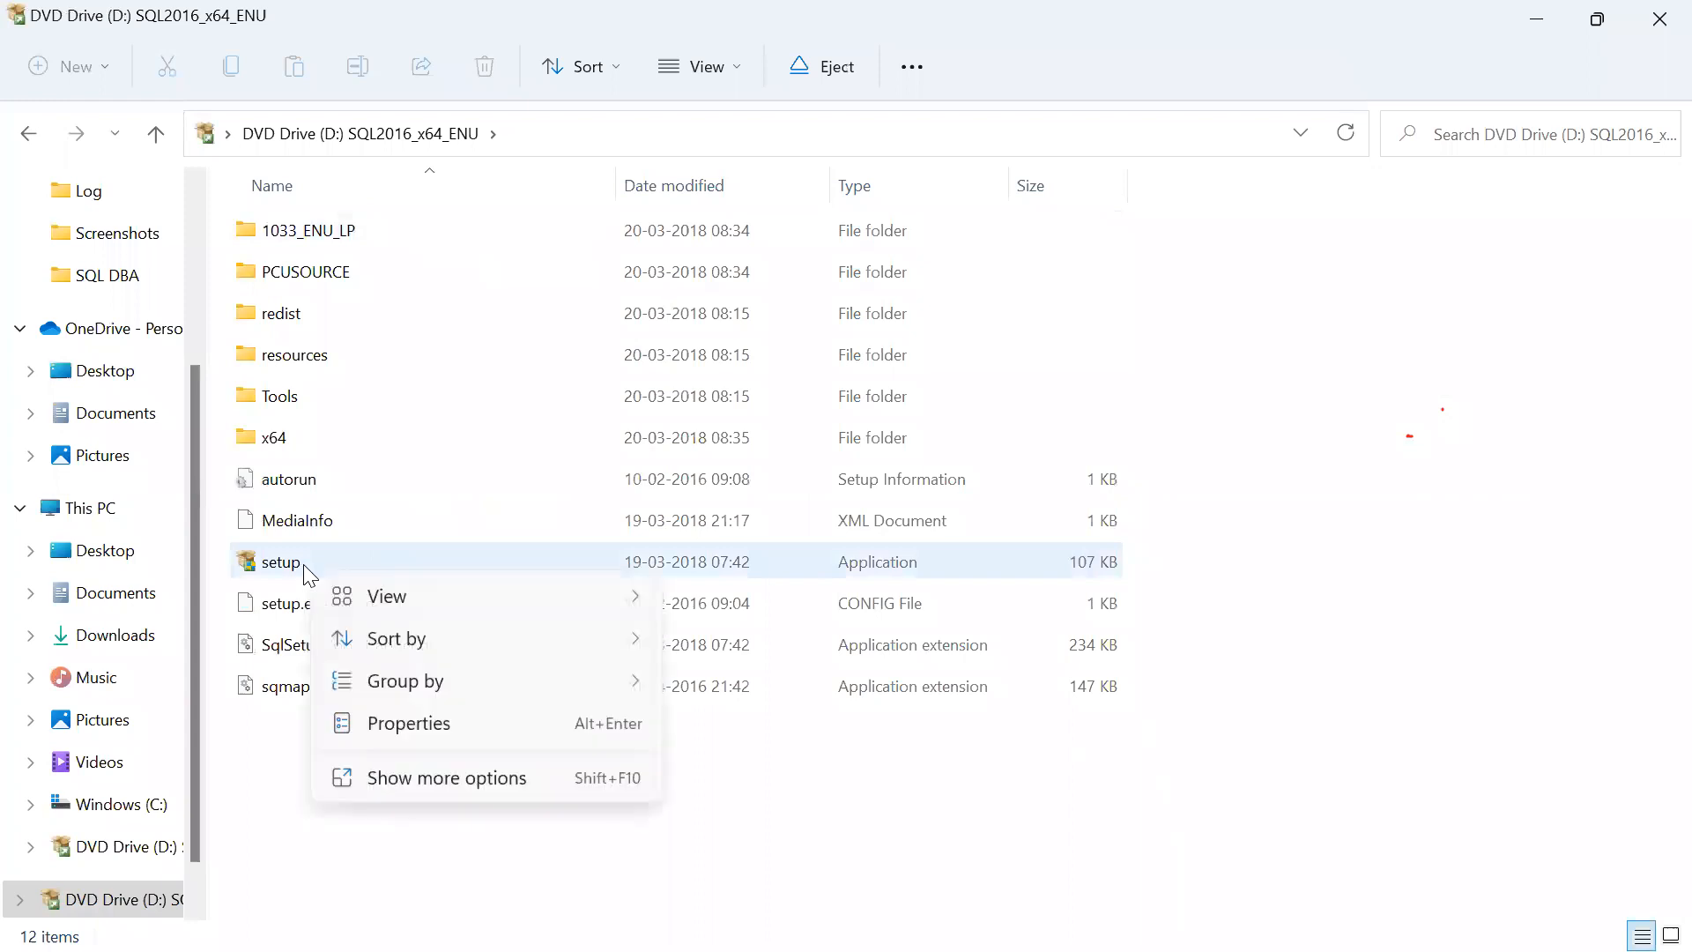
left_click(293, 571)
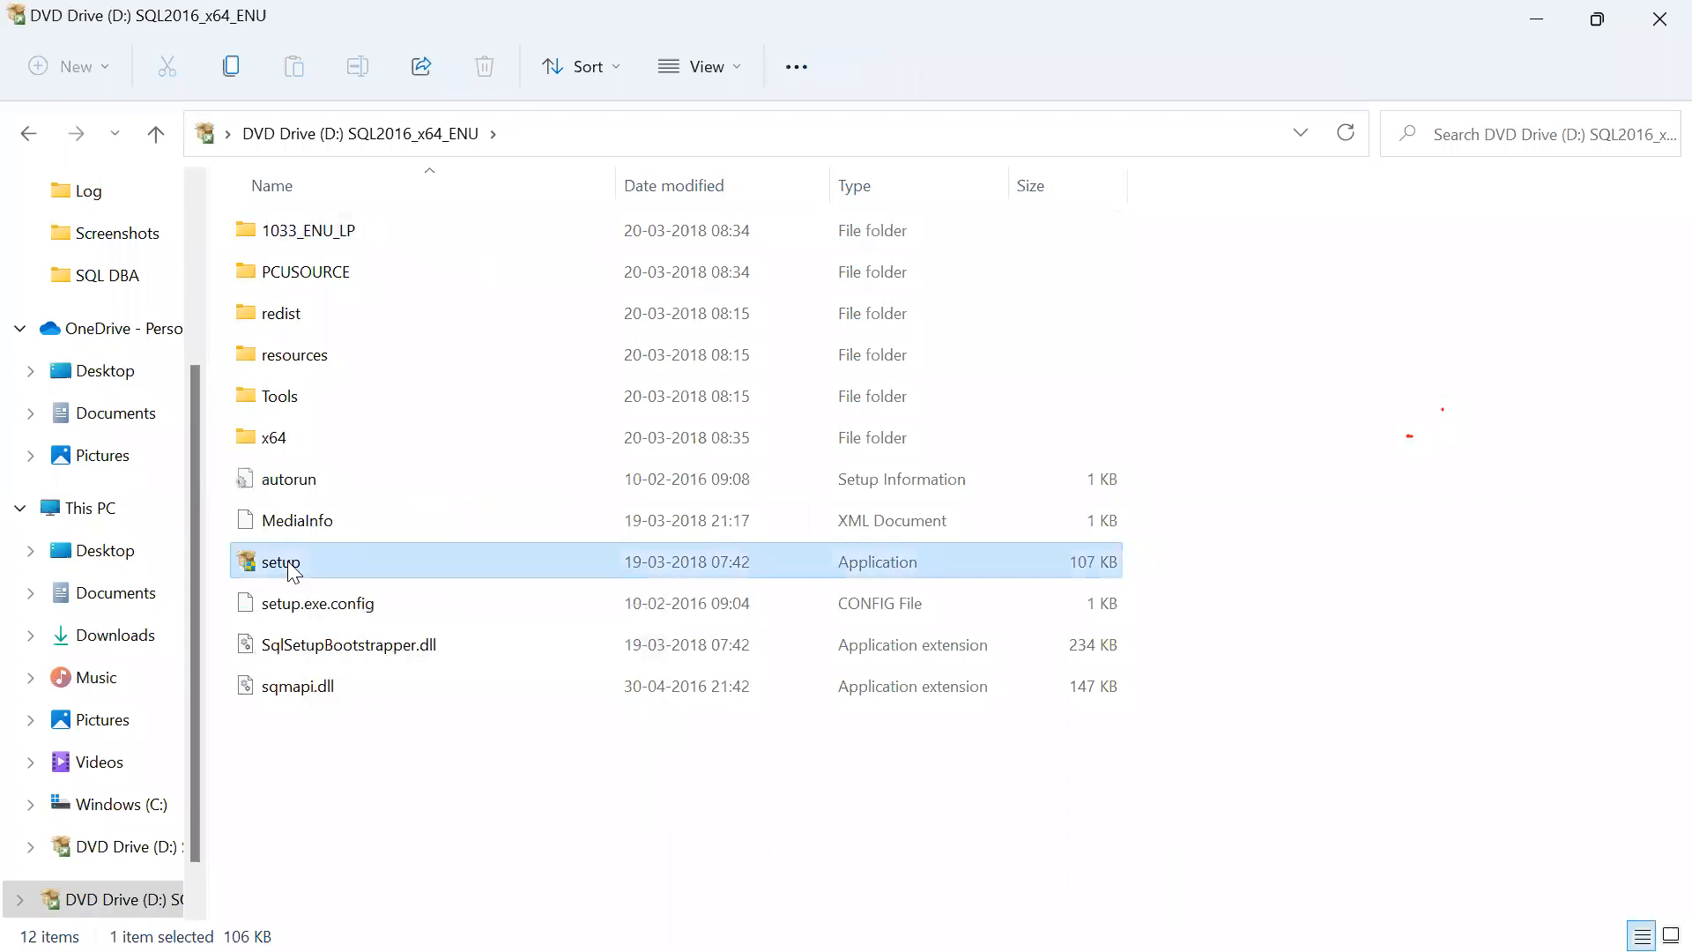
right_click(294, 571)
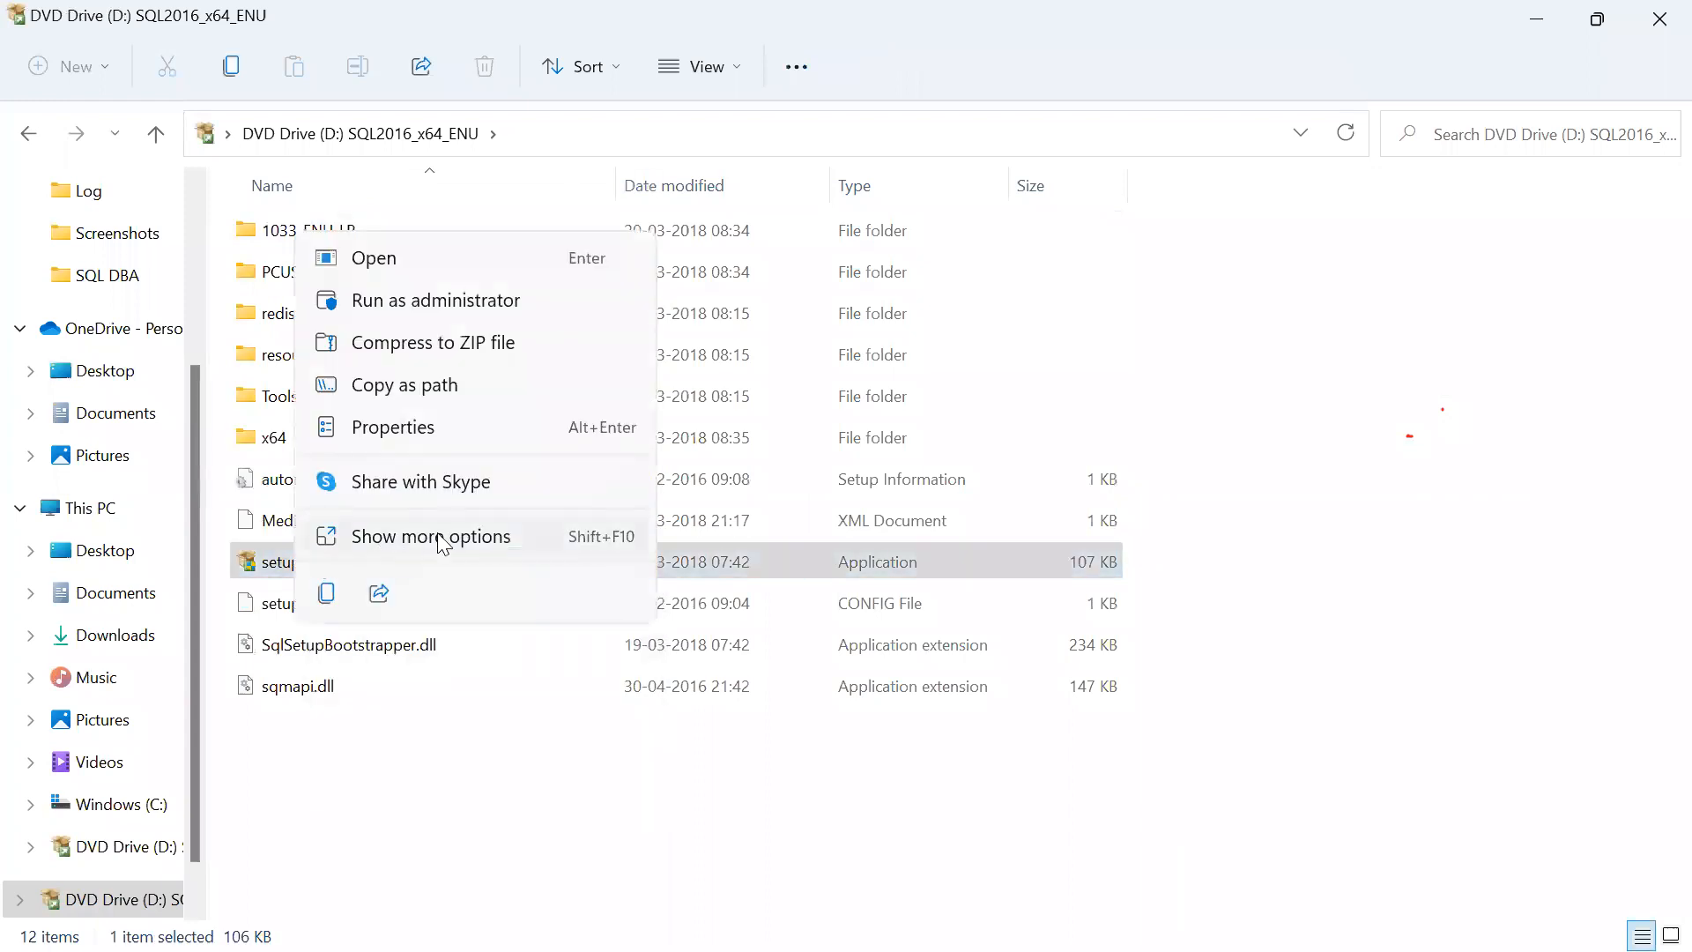
left_click(407, 304)
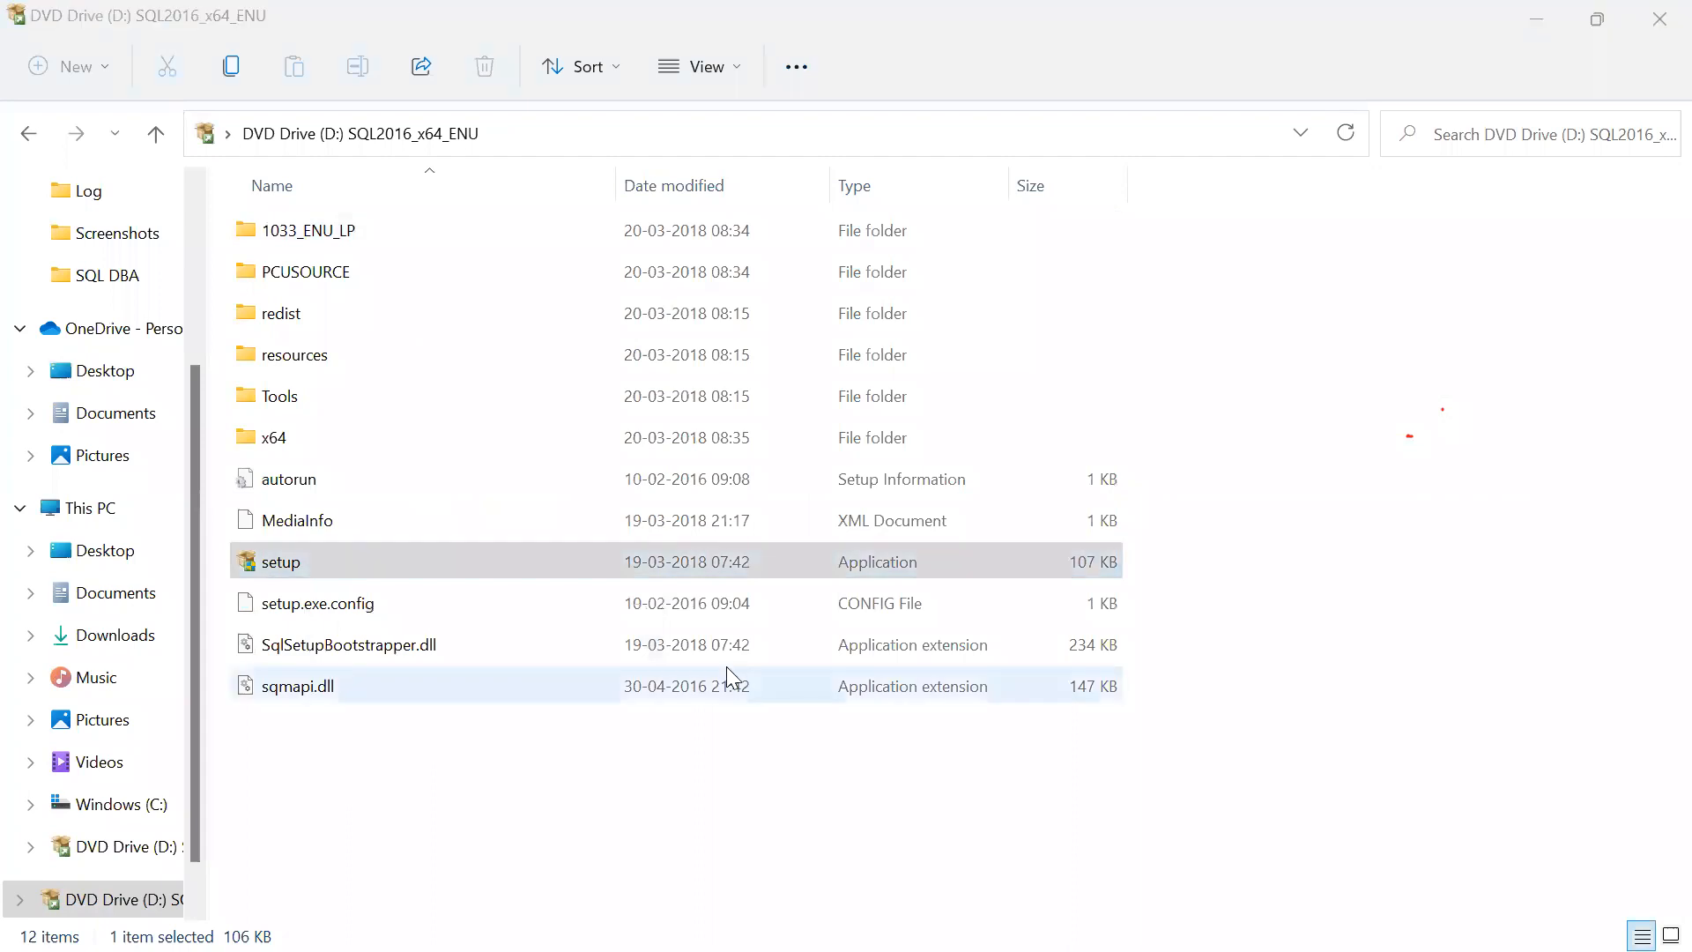
left_click(1543, 17)
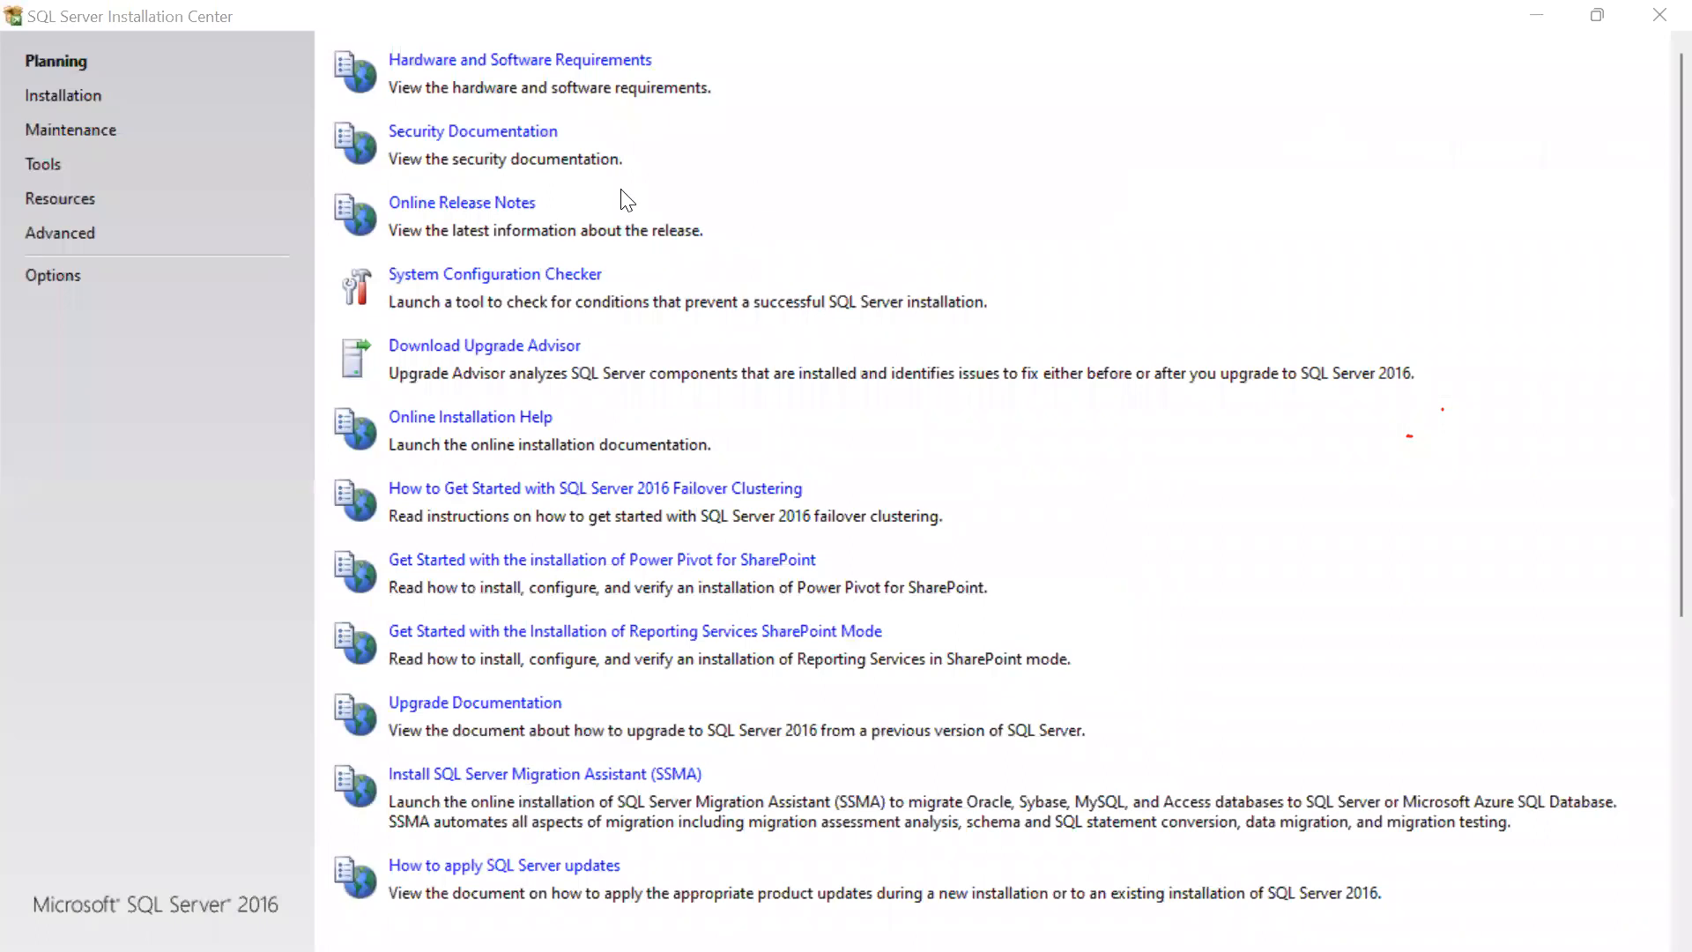
Switch the Installation Center to its Installation page.
left_click(86, 97)
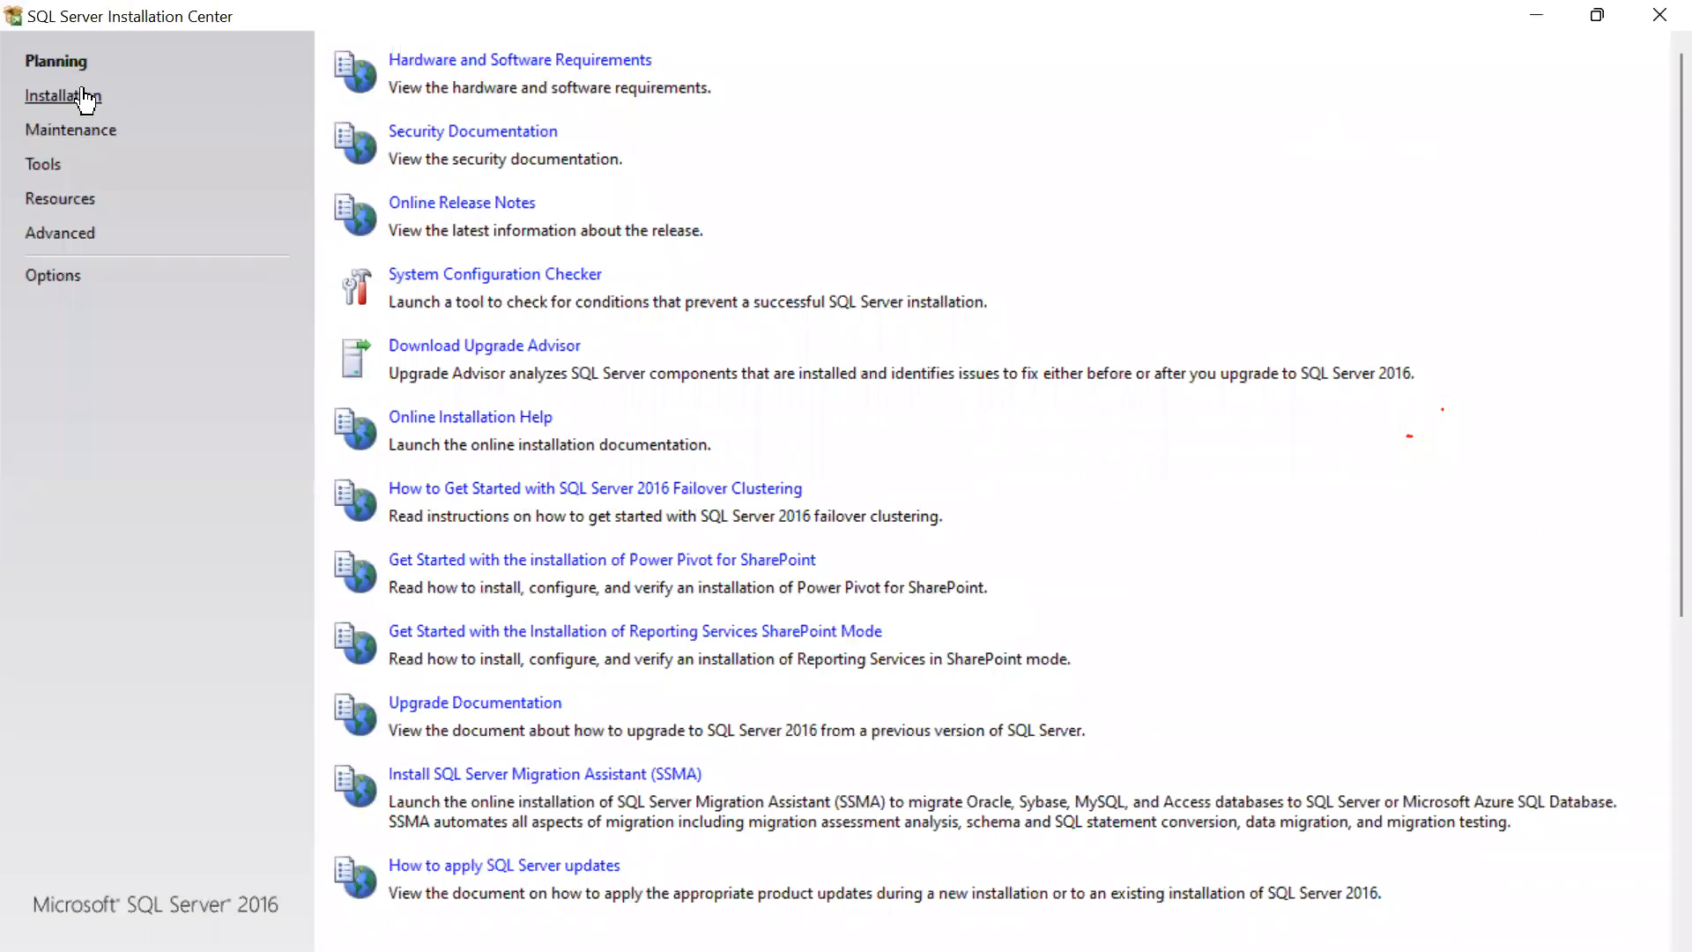
left_click(85, 97)
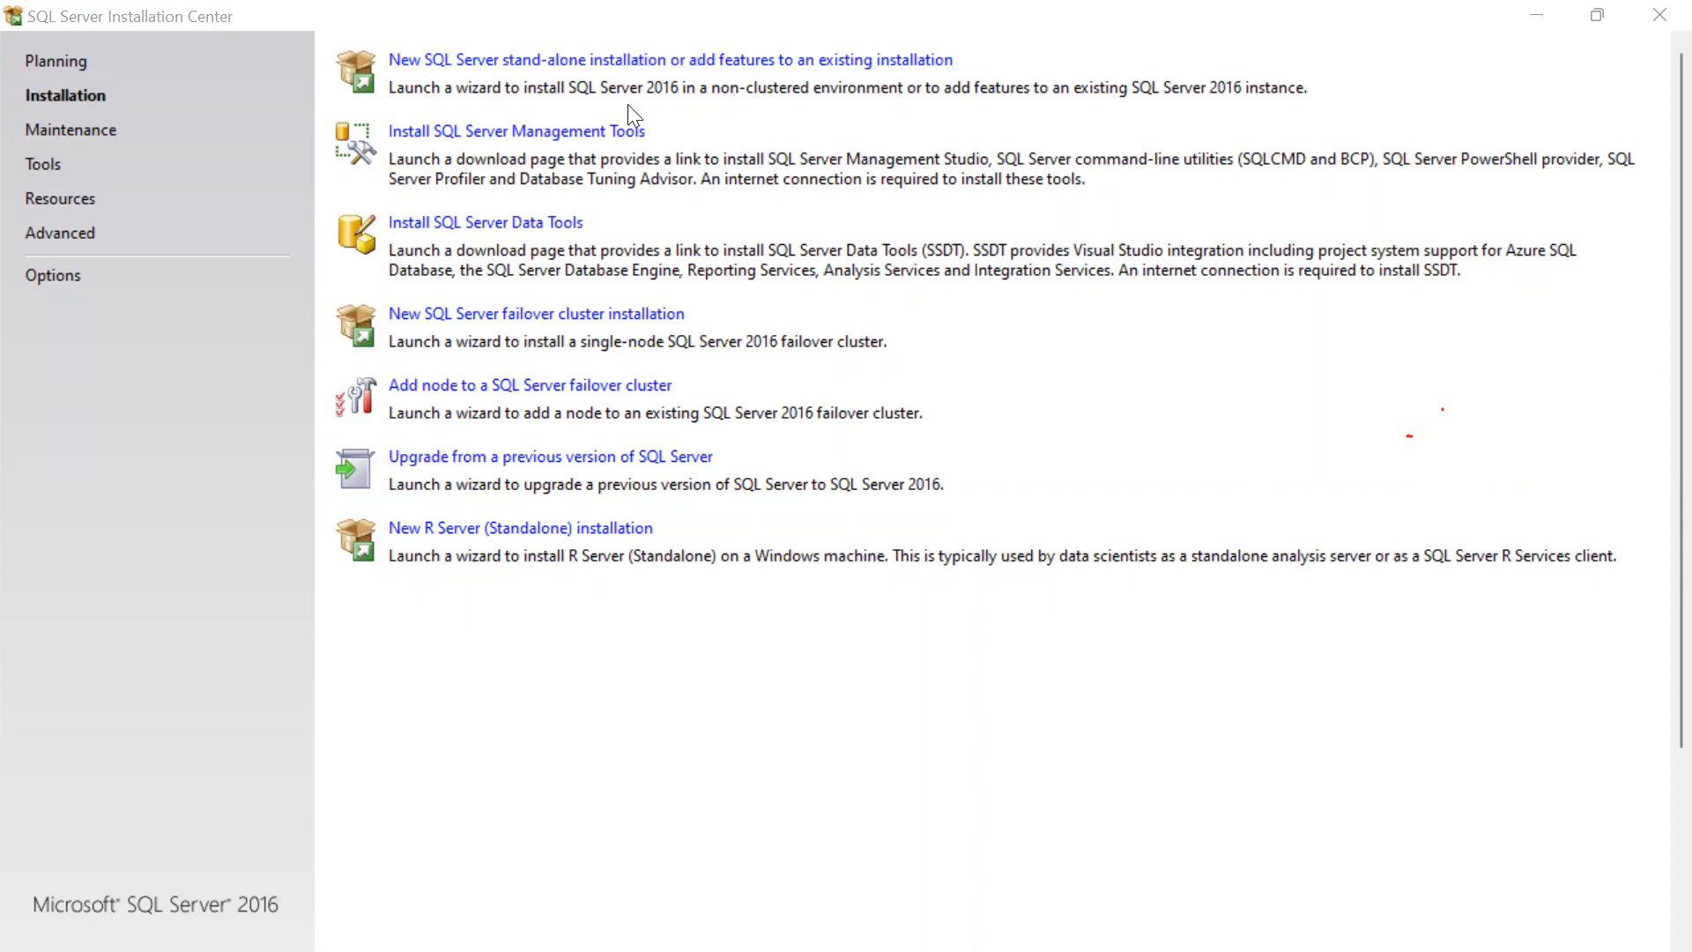
Begin a new SQL Server stand-alone installation and set the free edition to Evaluation.
left_click(497, 58)
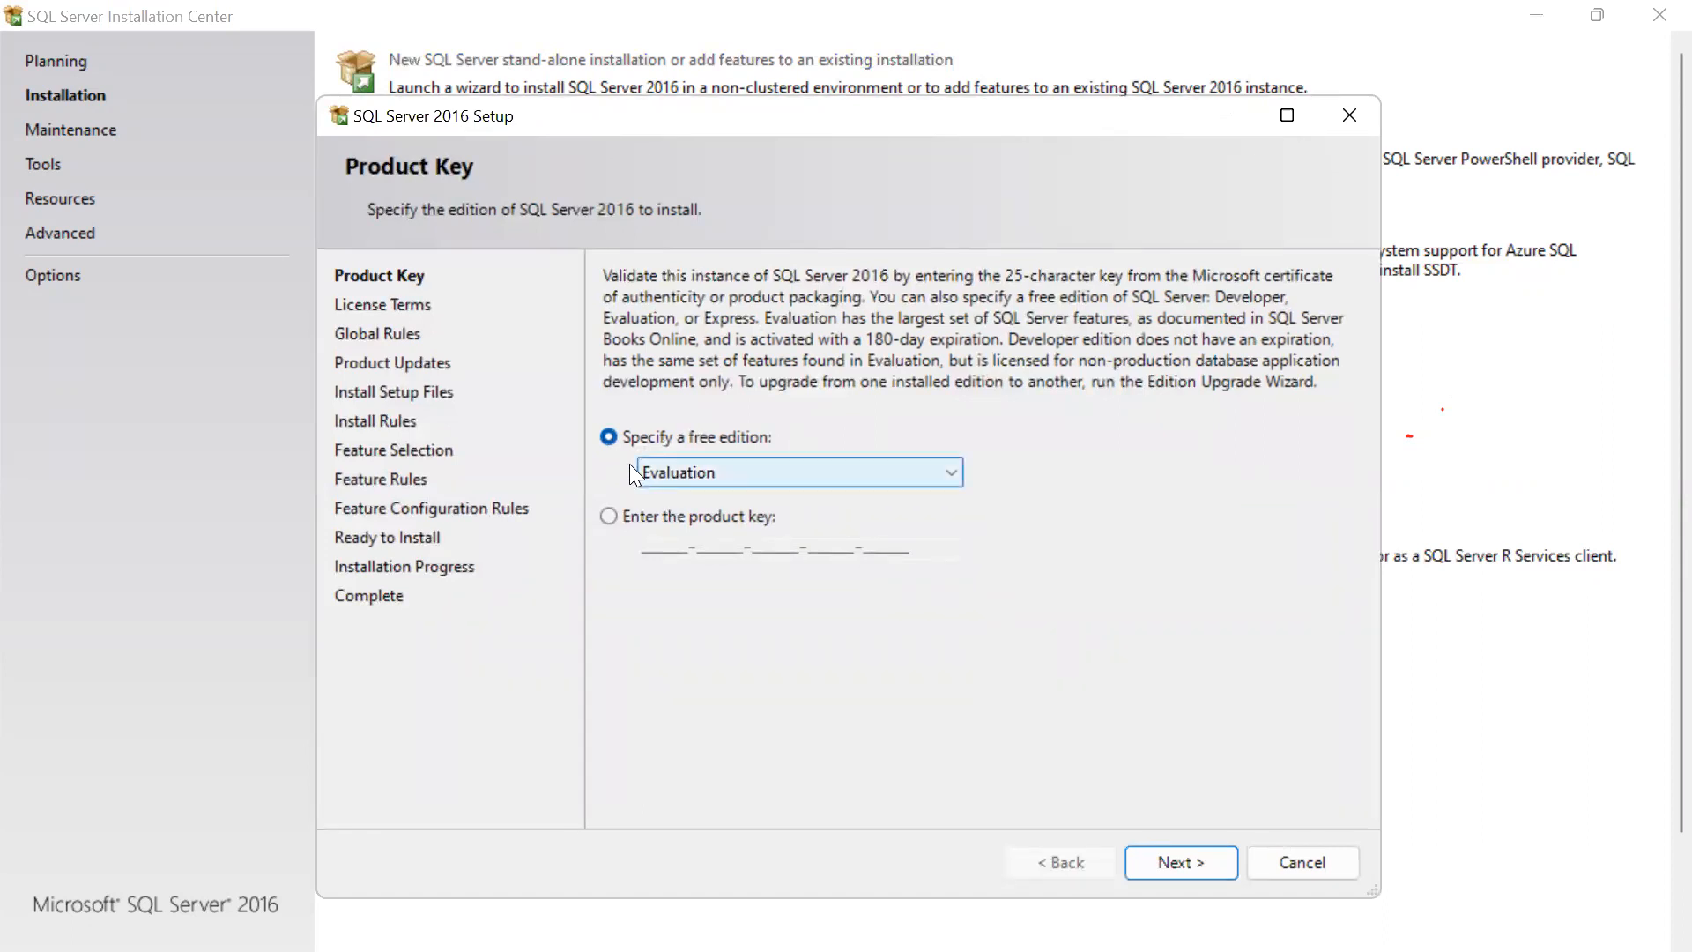
left_click(954, 469)
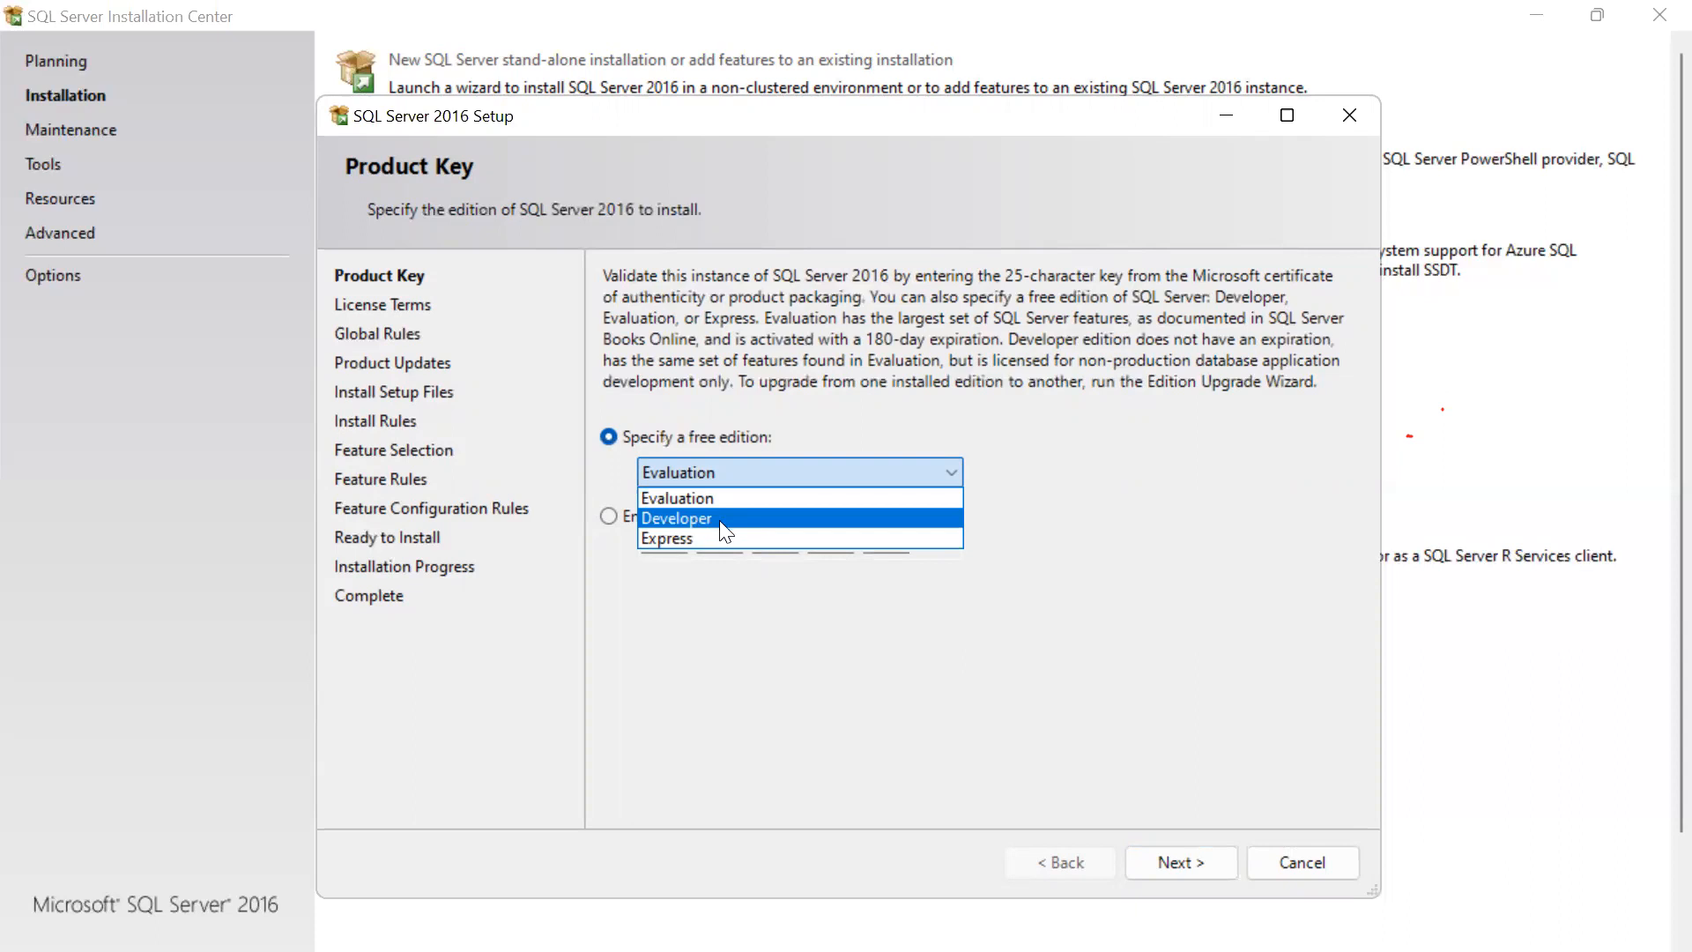
left_click(675, 539)
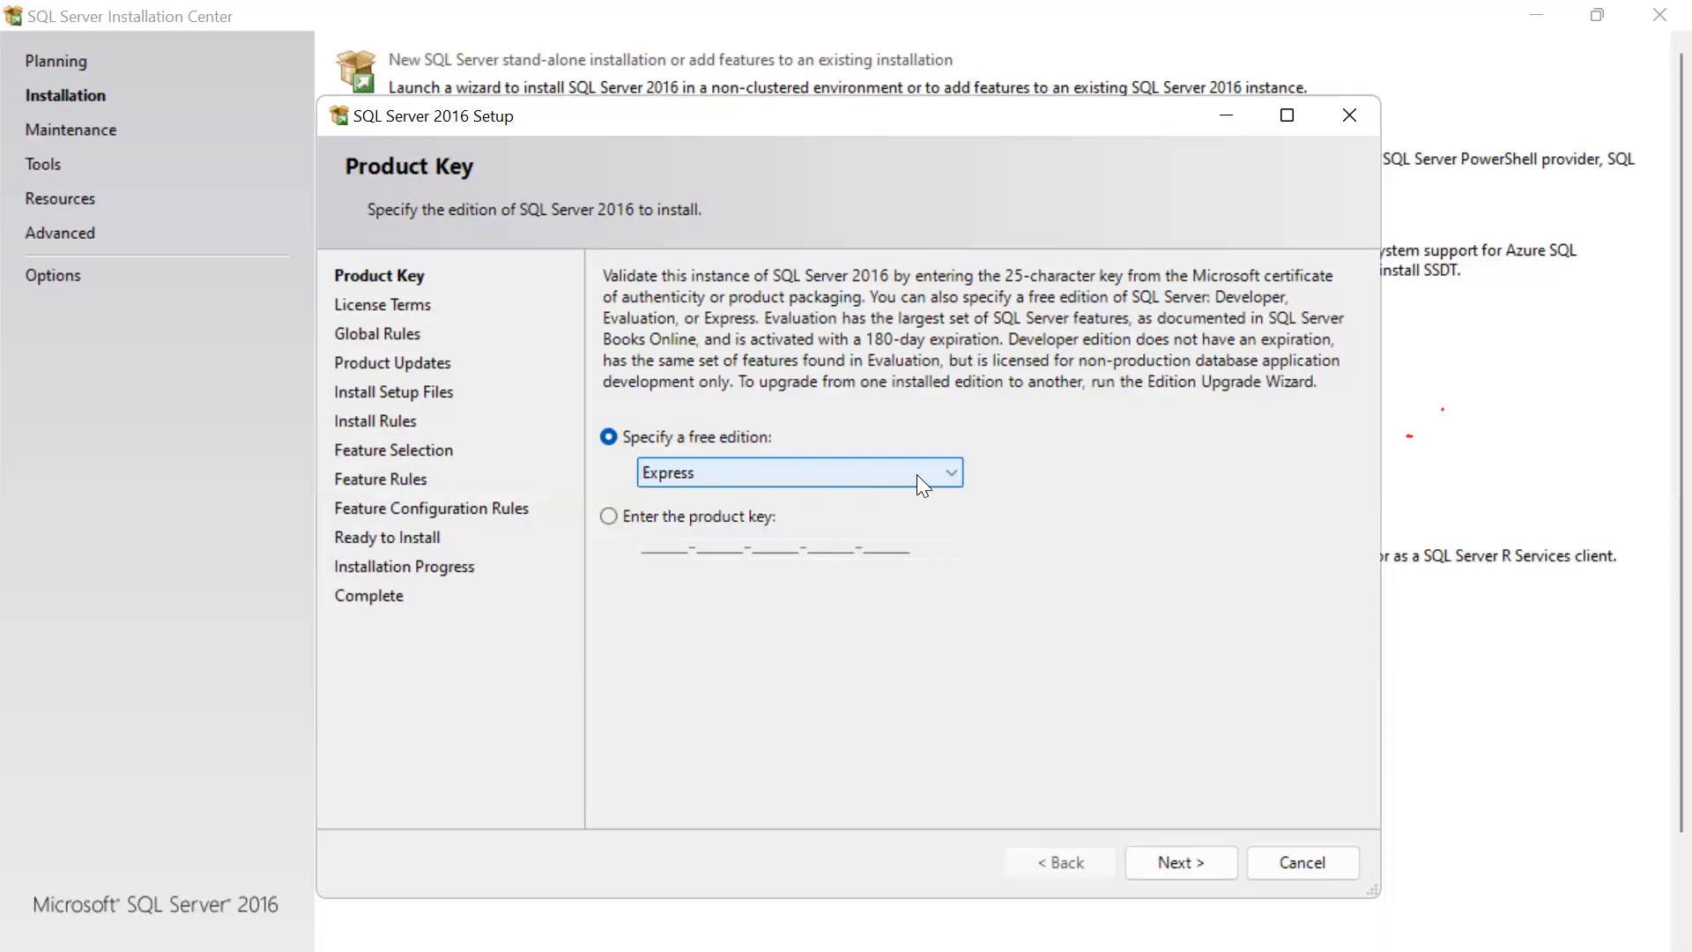
left_click(952, 475)
left_click(842, 490)
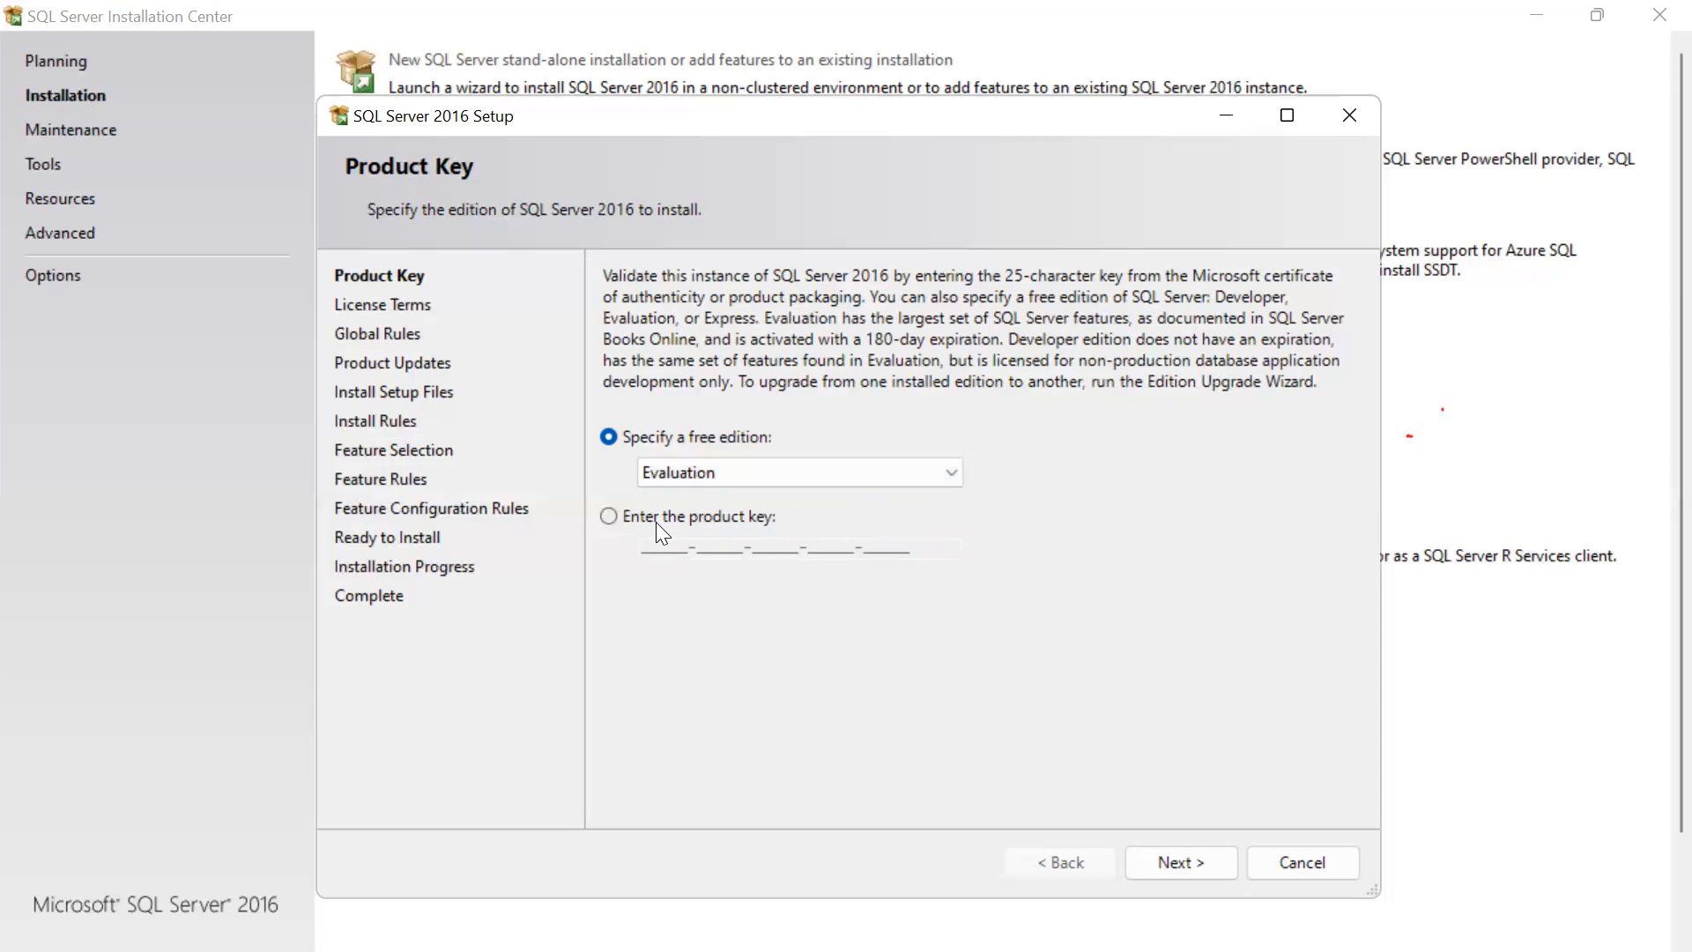
left_click(609, 516)
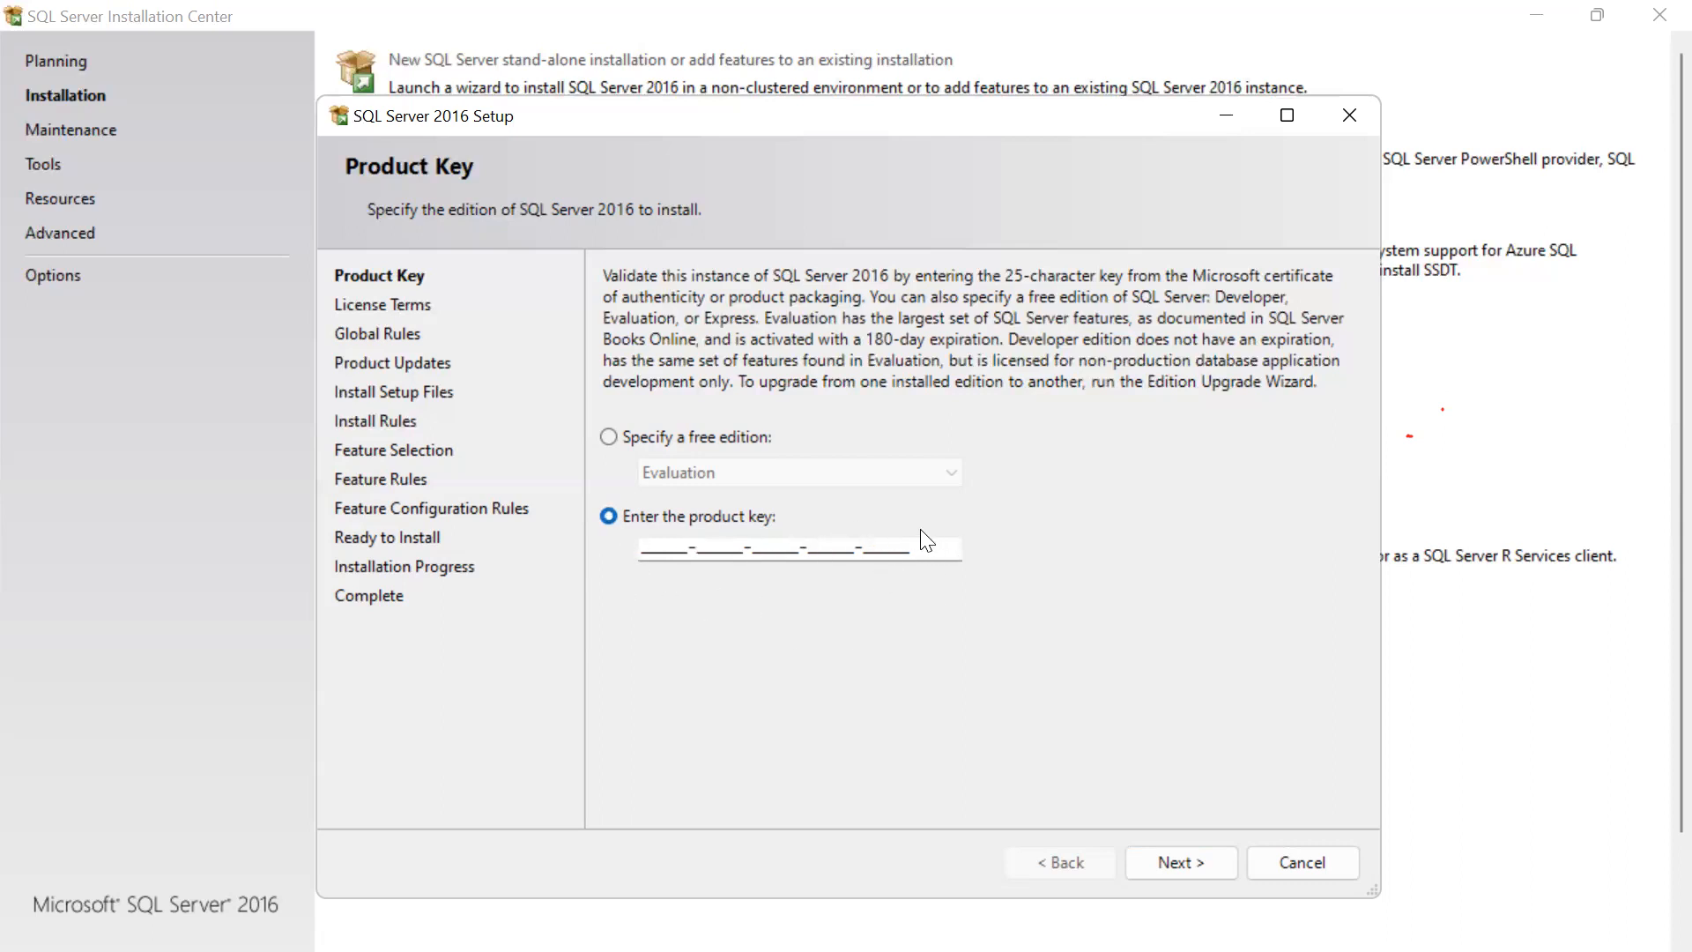
left_click(608, 437)
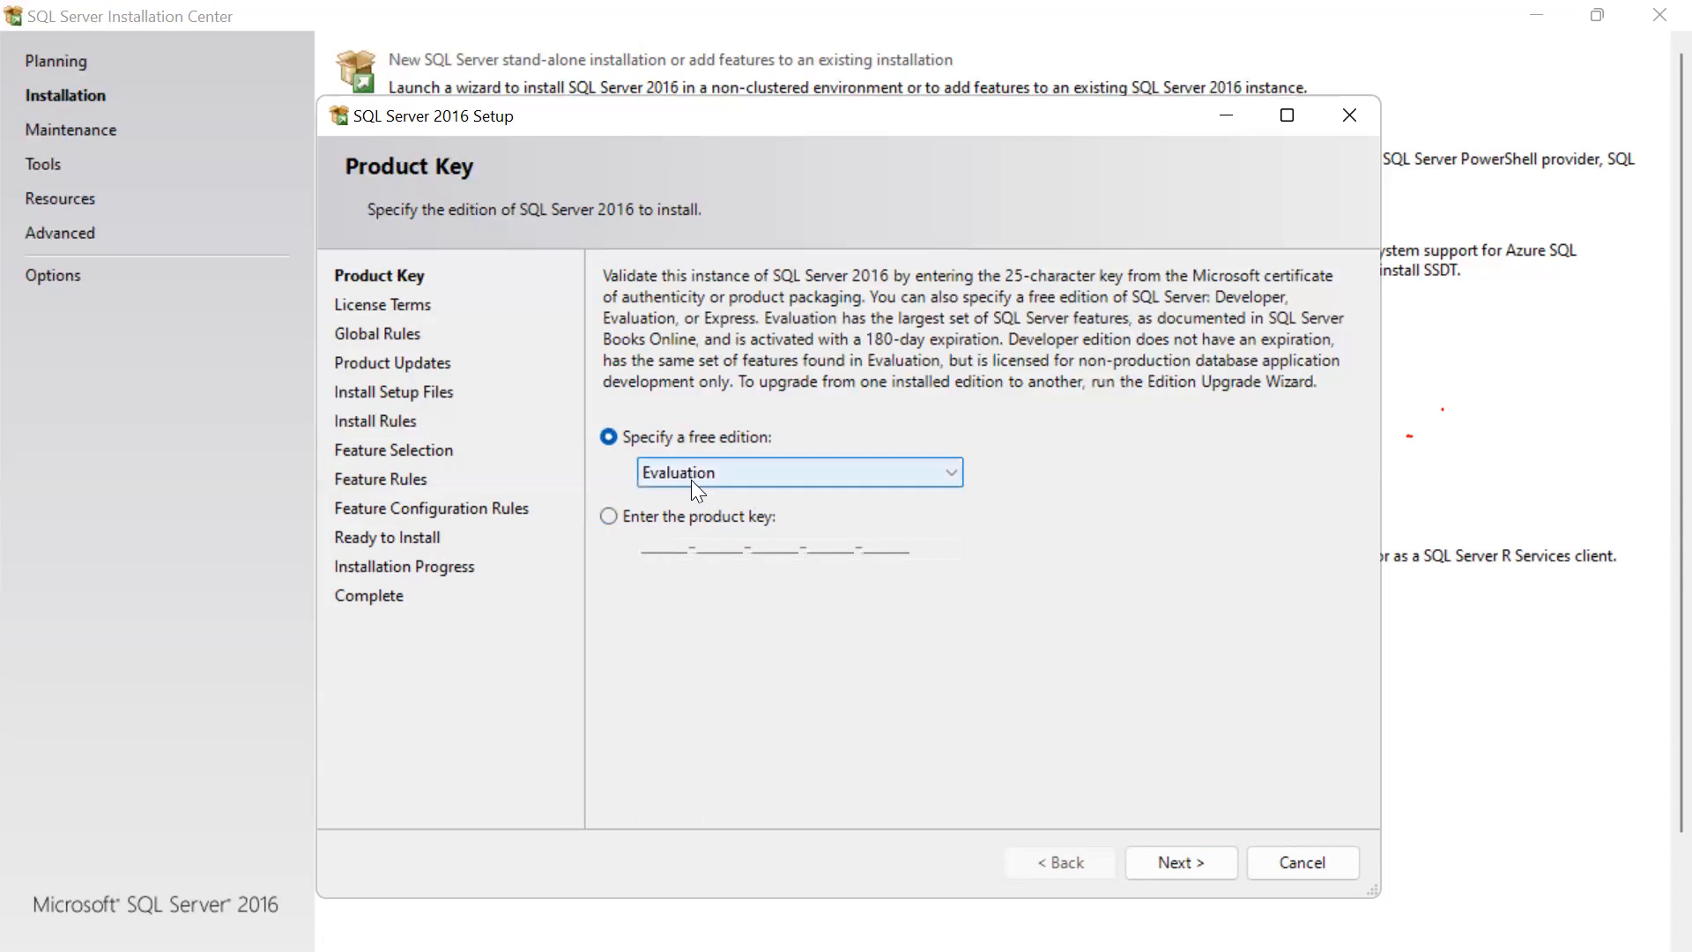
Accept the license terms and proceed to the Global Rules check.
left_click(1179, 864)
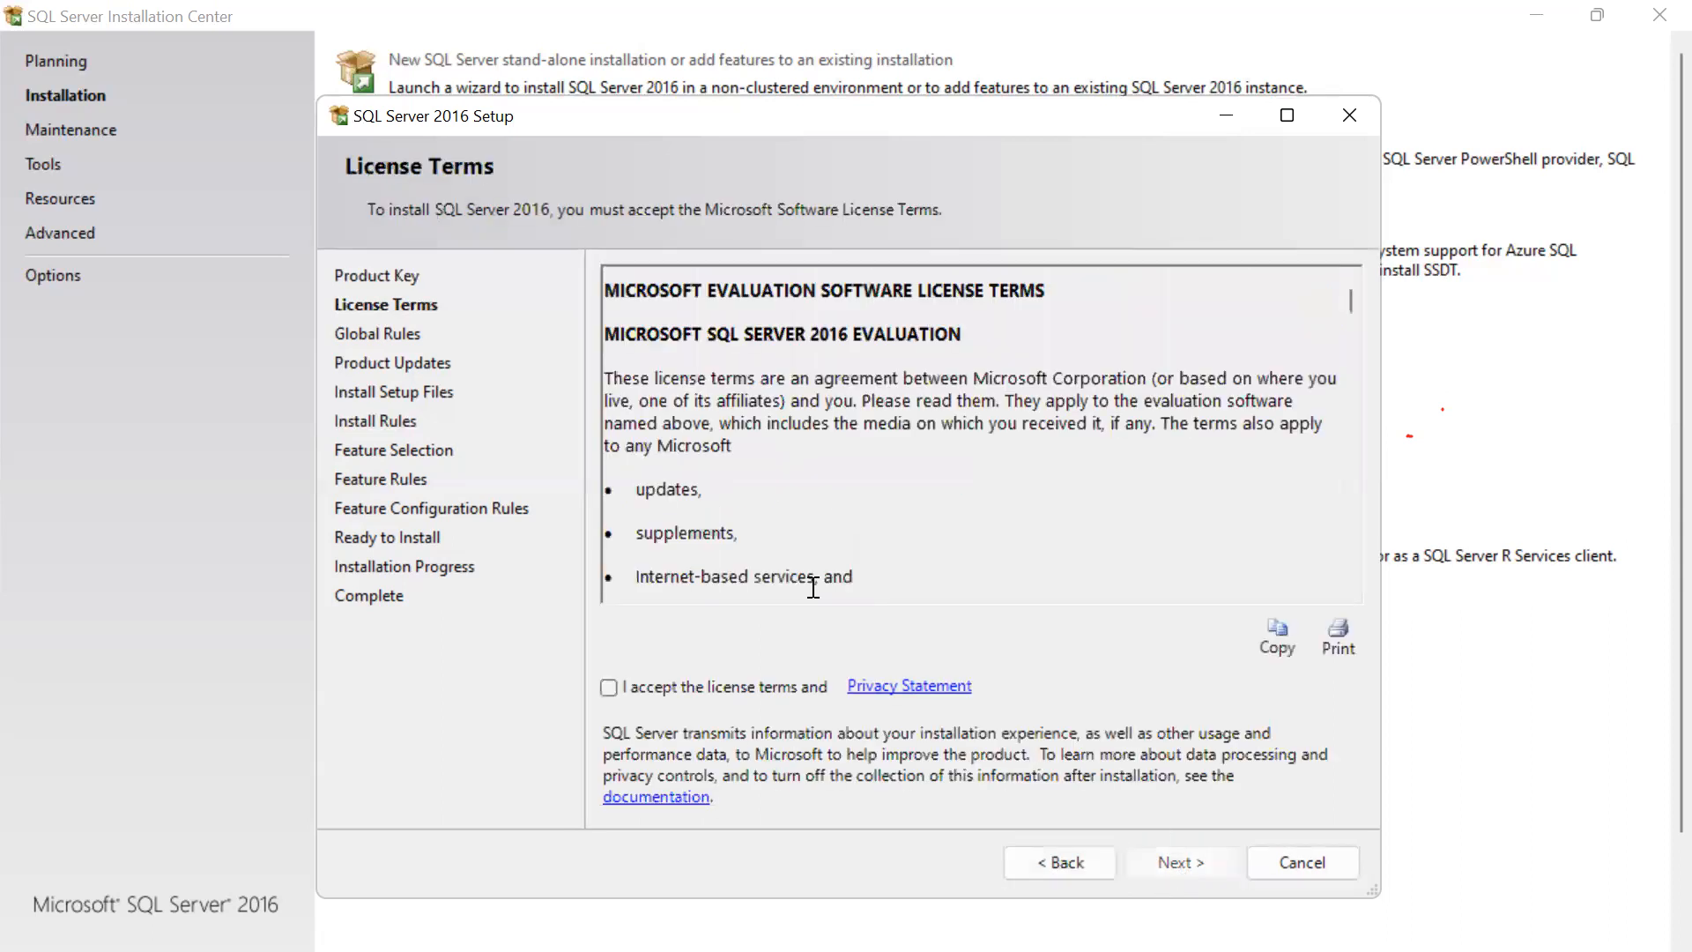
left_click(608, 687)
left_click(1190, 869)
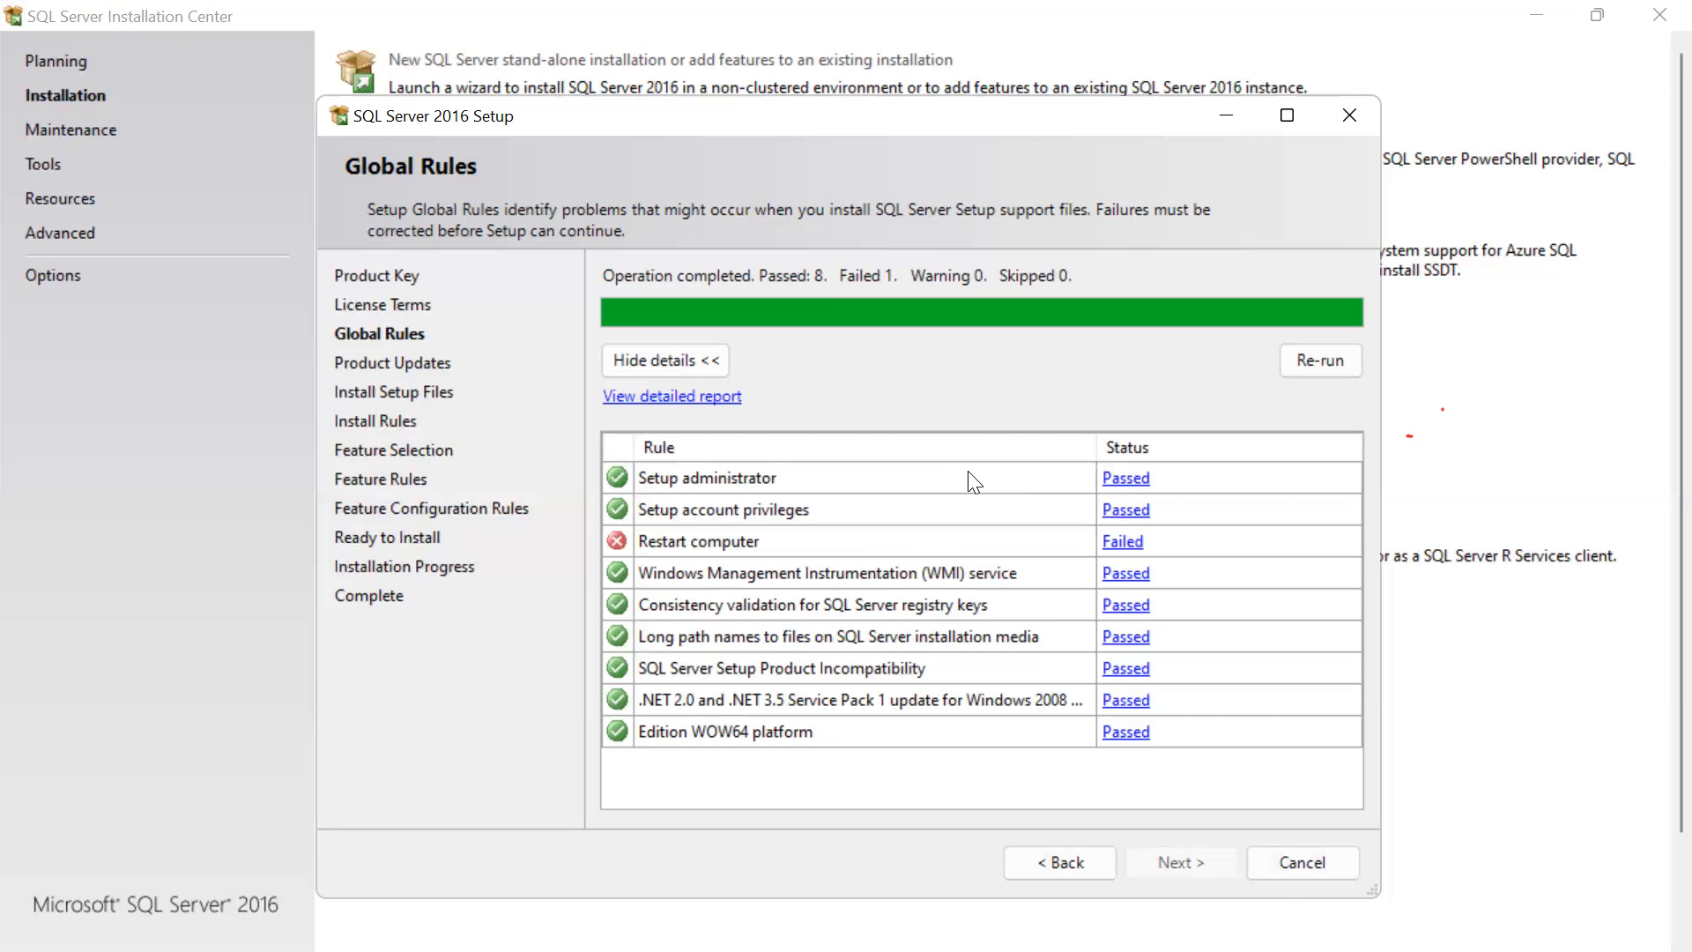
Cancel SQL Server 2016 setup and close the Installation Center.
left_click(1298, 866)
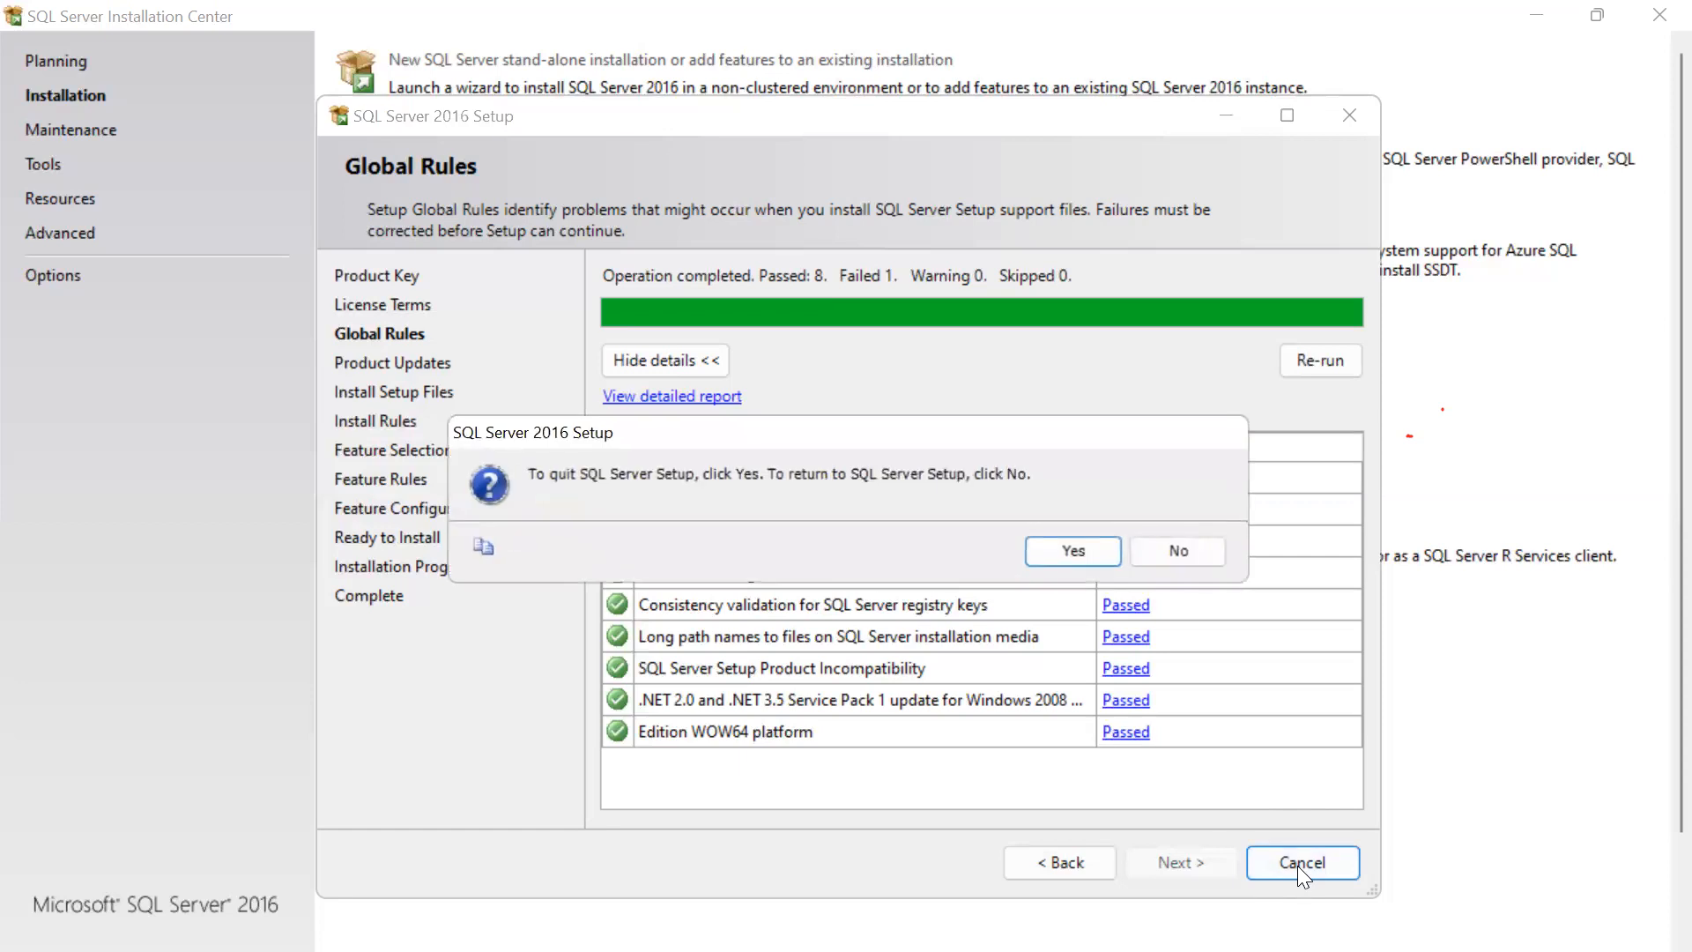
left_click(1074, 548)
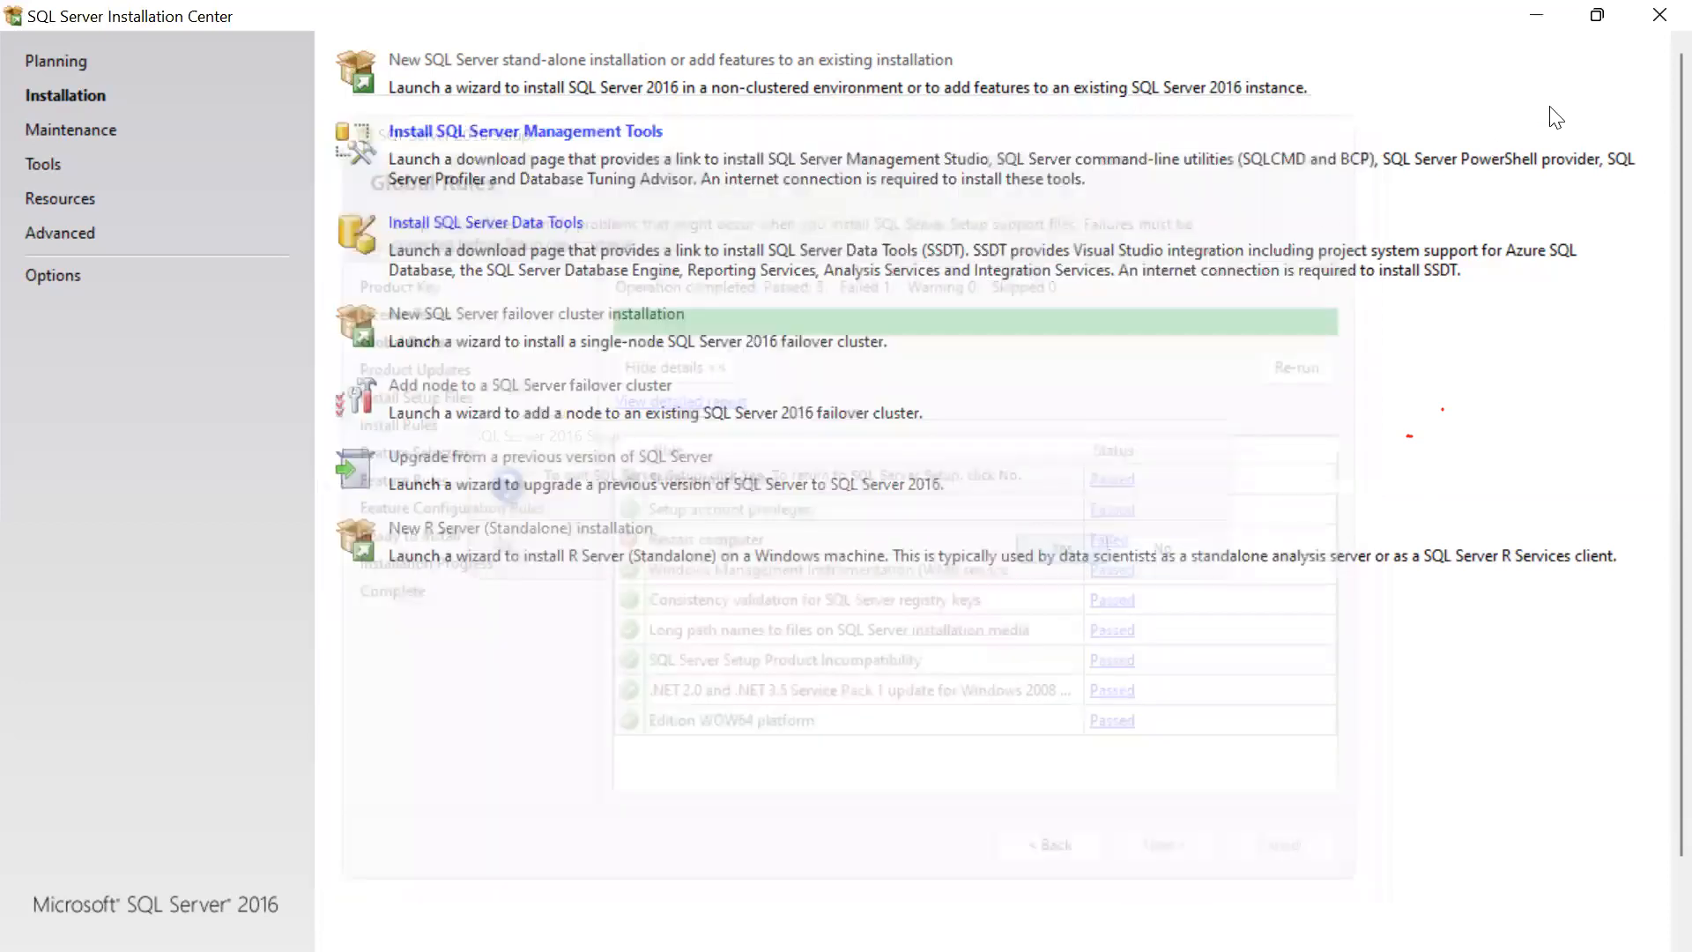
left_click(1656, 27)
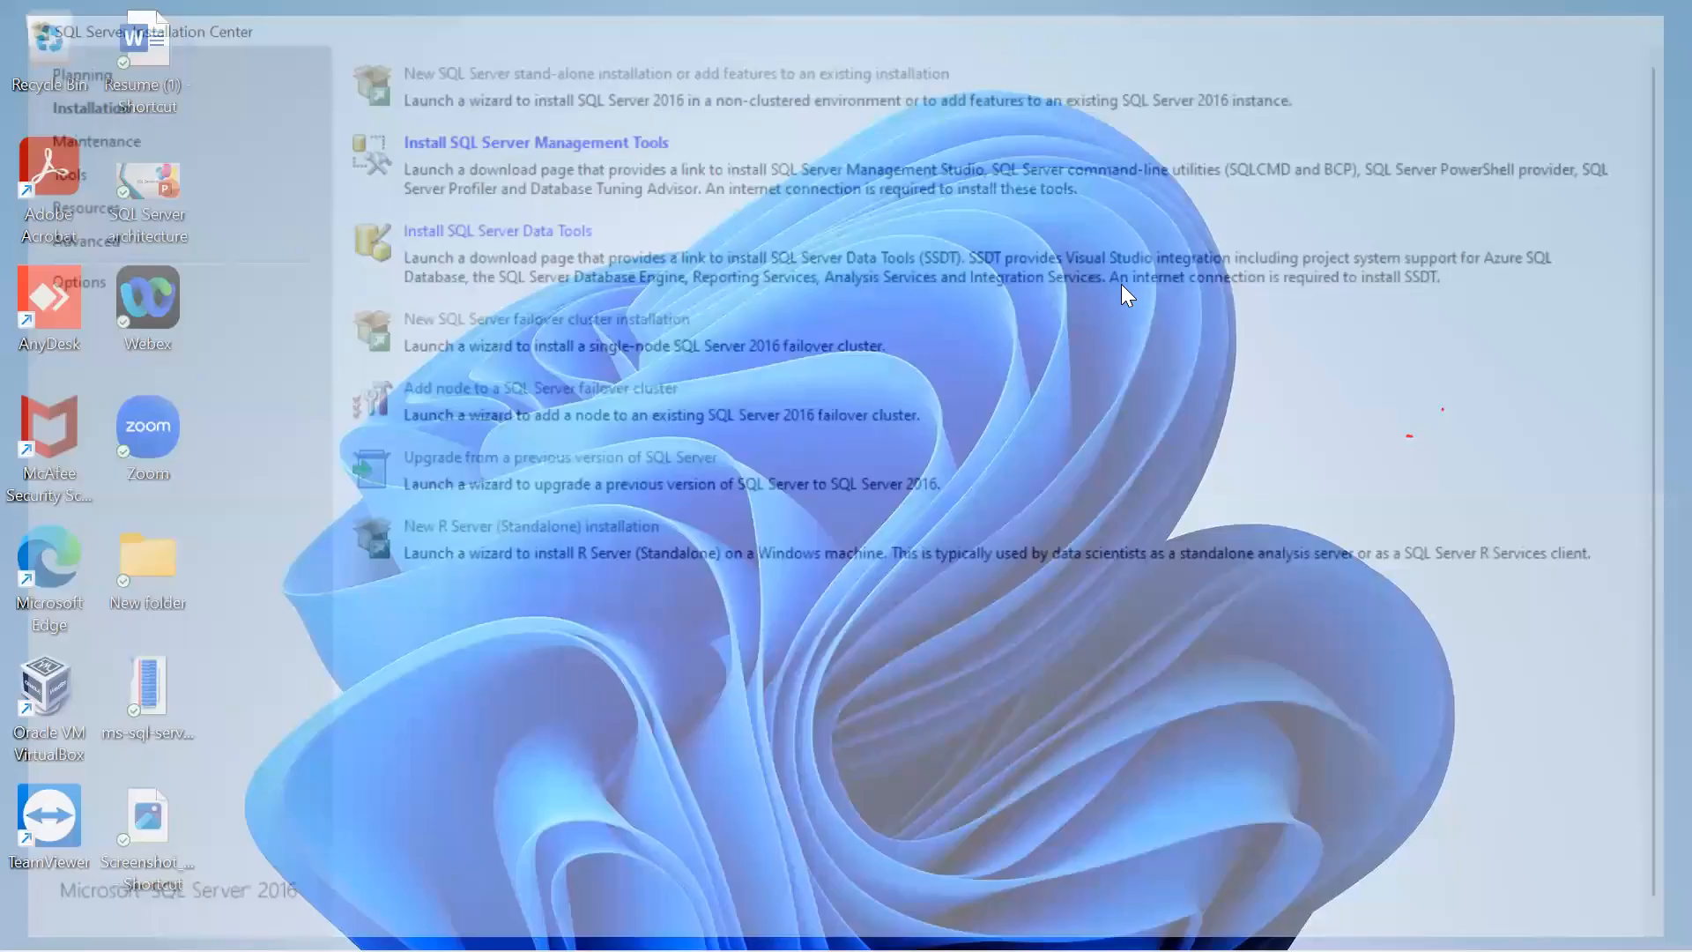
Refresh the desktop and start the SERVER virtual machine in Oracle VM VirtualBox.
right_click(1175, 345)
left_click(1204, 397)
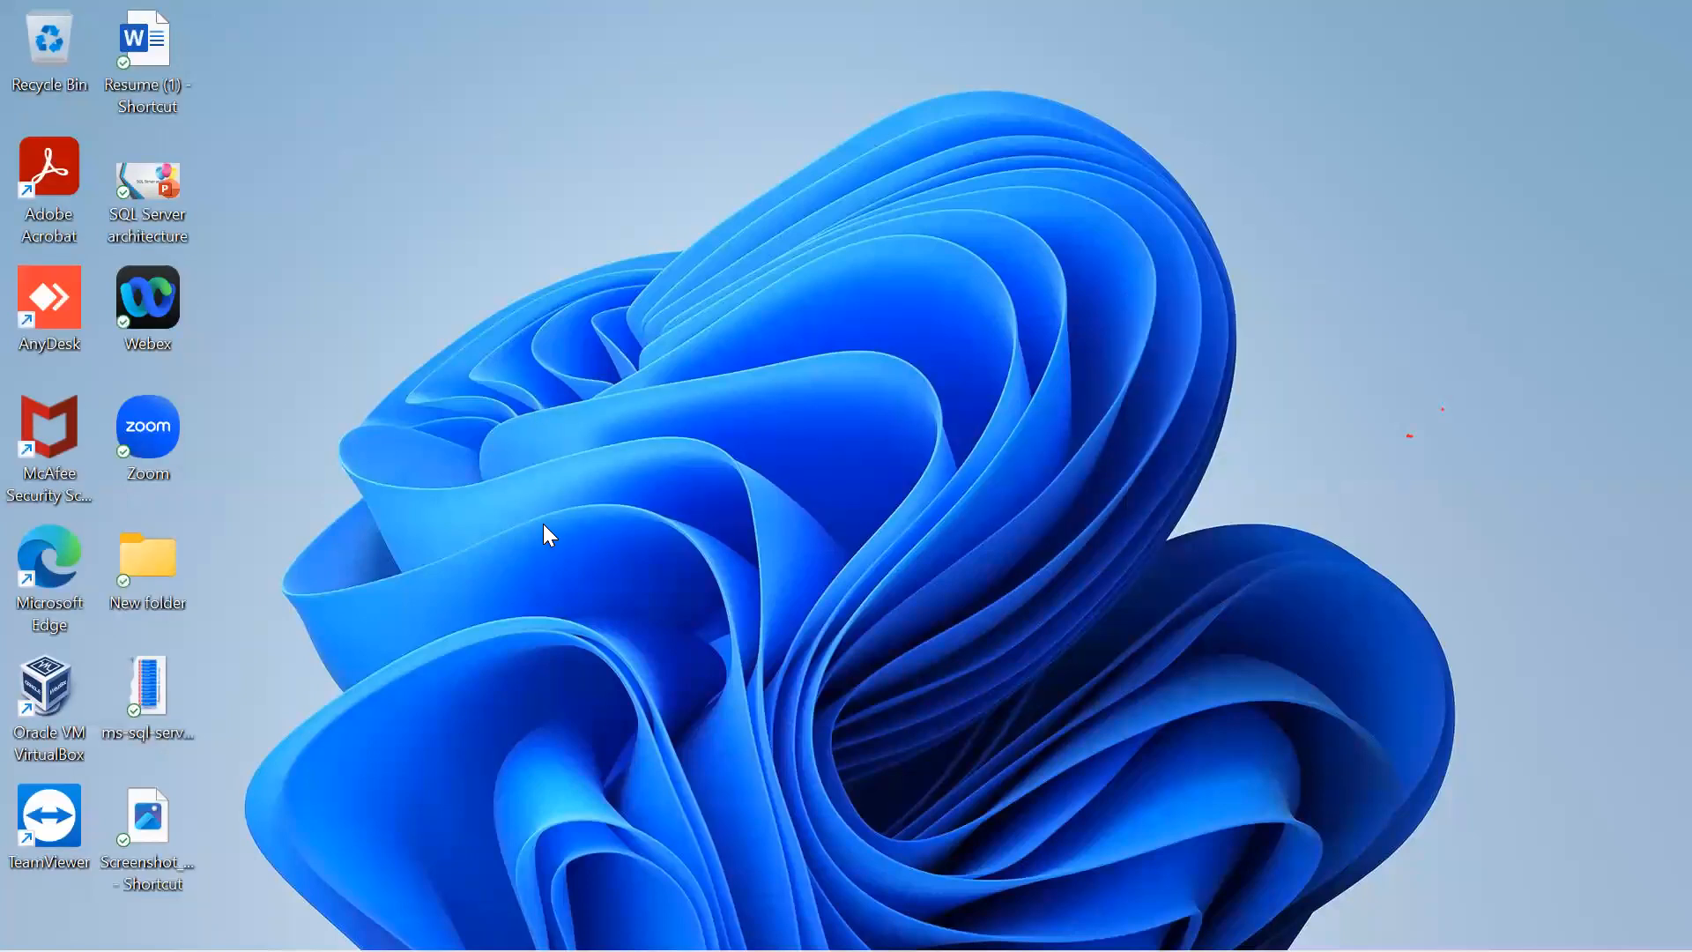
double_click(37, 697)
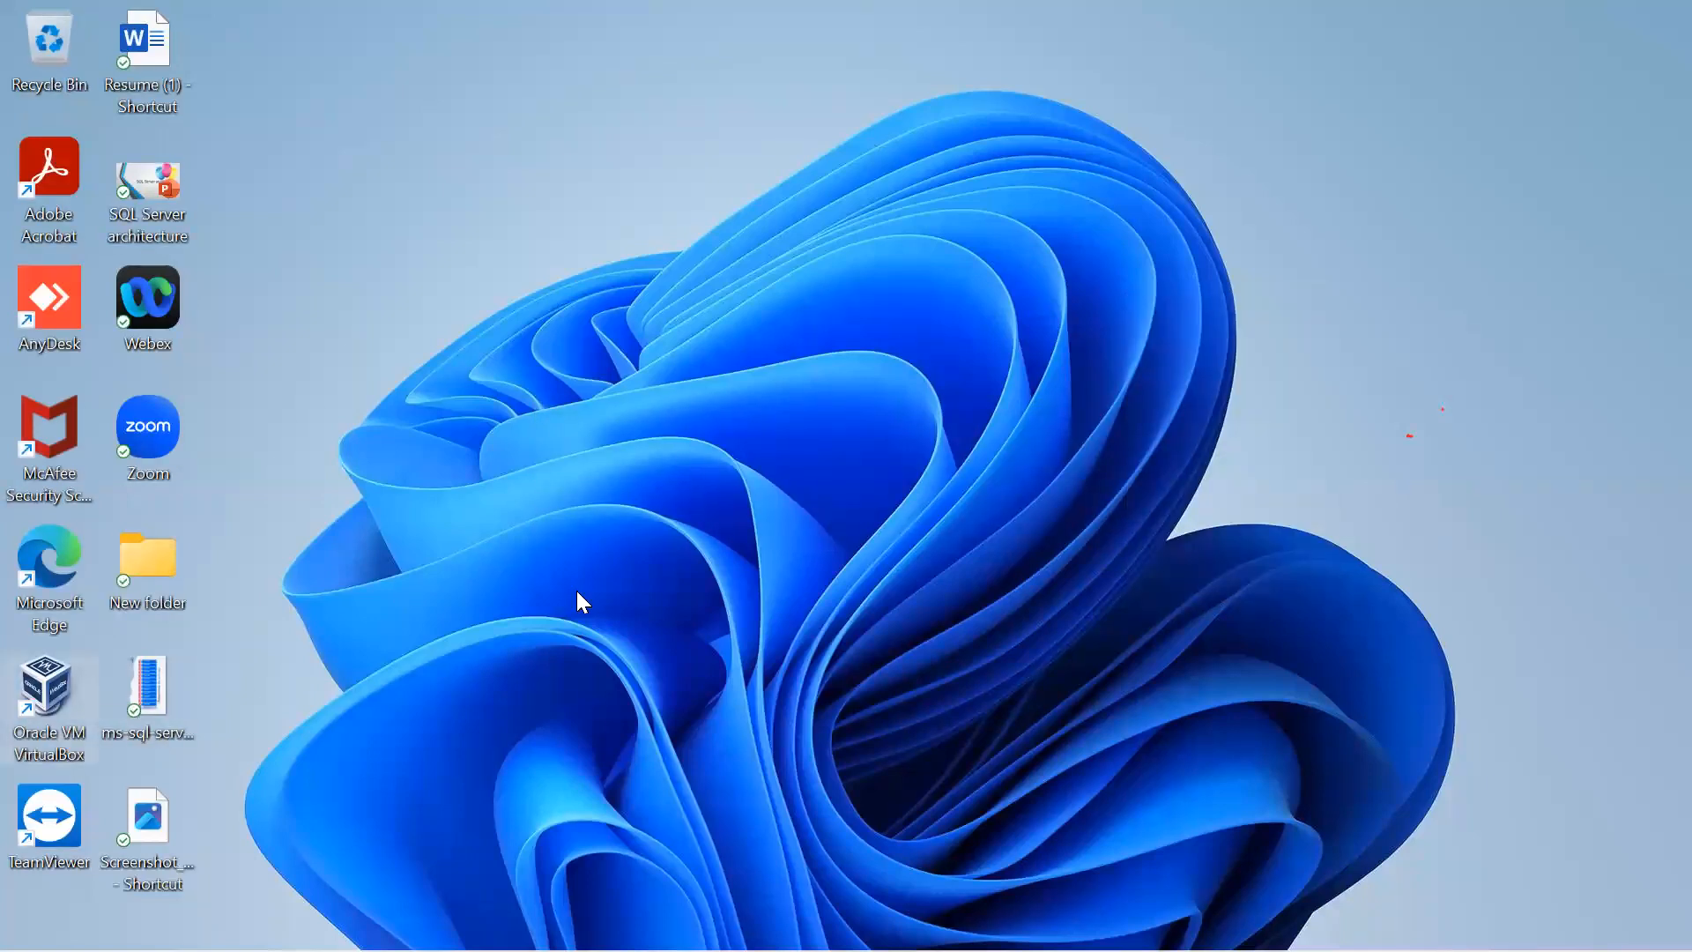
left_click(625, 104)
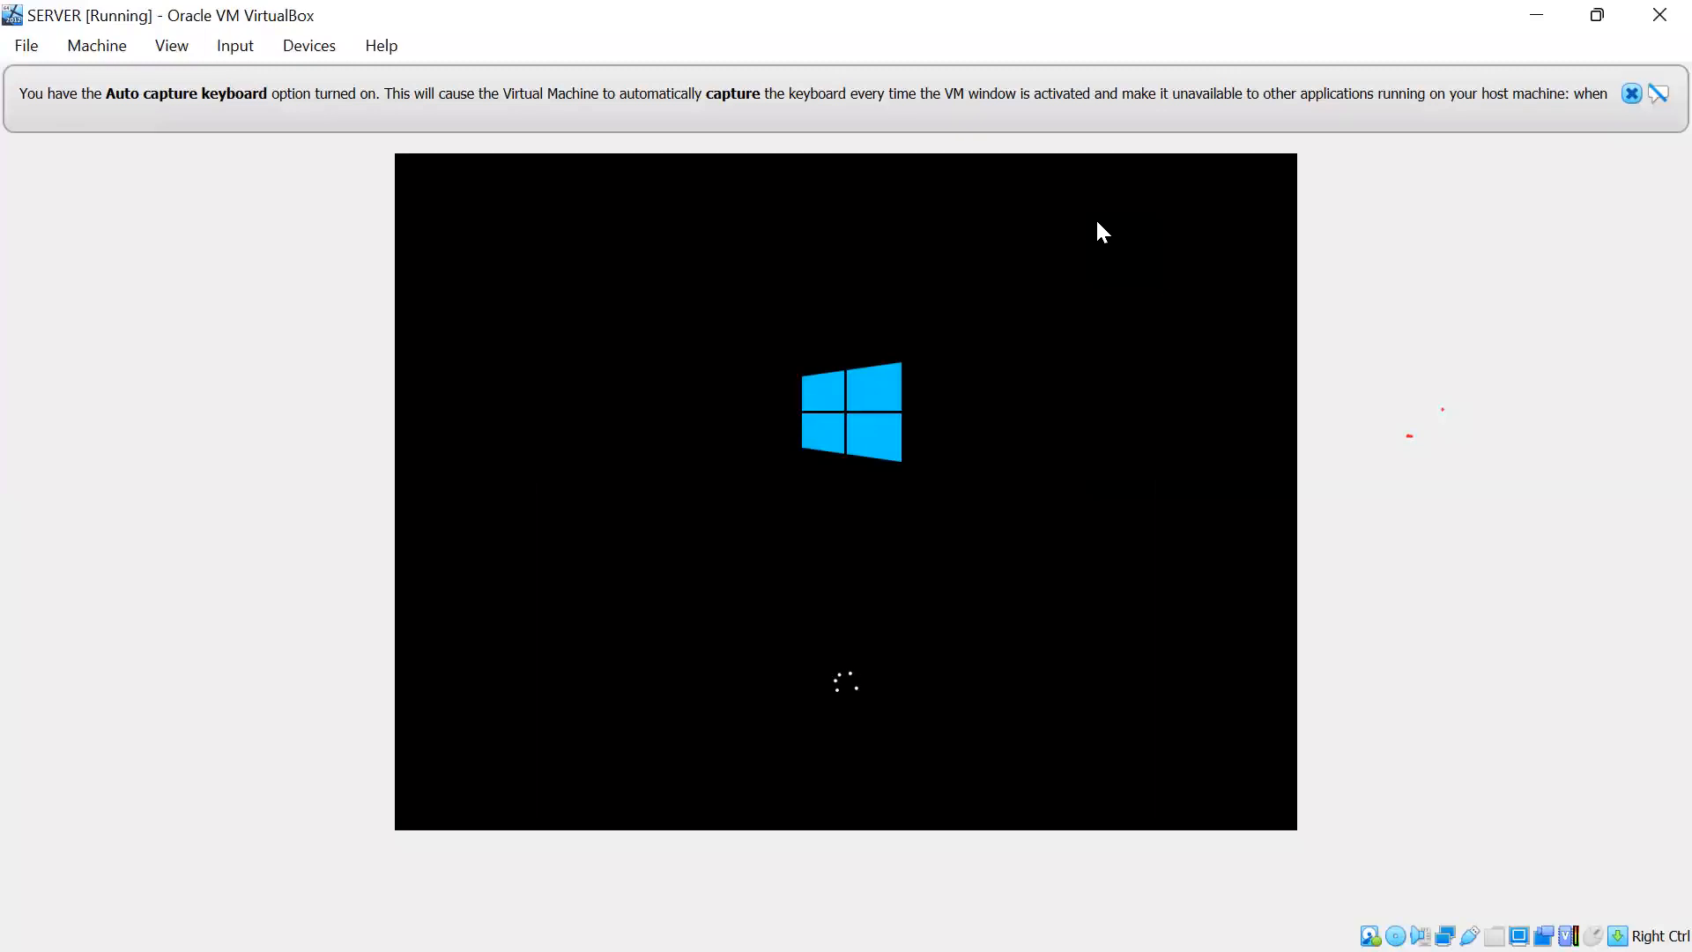
Dismiss the VirtualBox notices, sign in as Administrator with the account password, and close Server Manager.
left_click(1632, 94)
left_click(1633, 93)
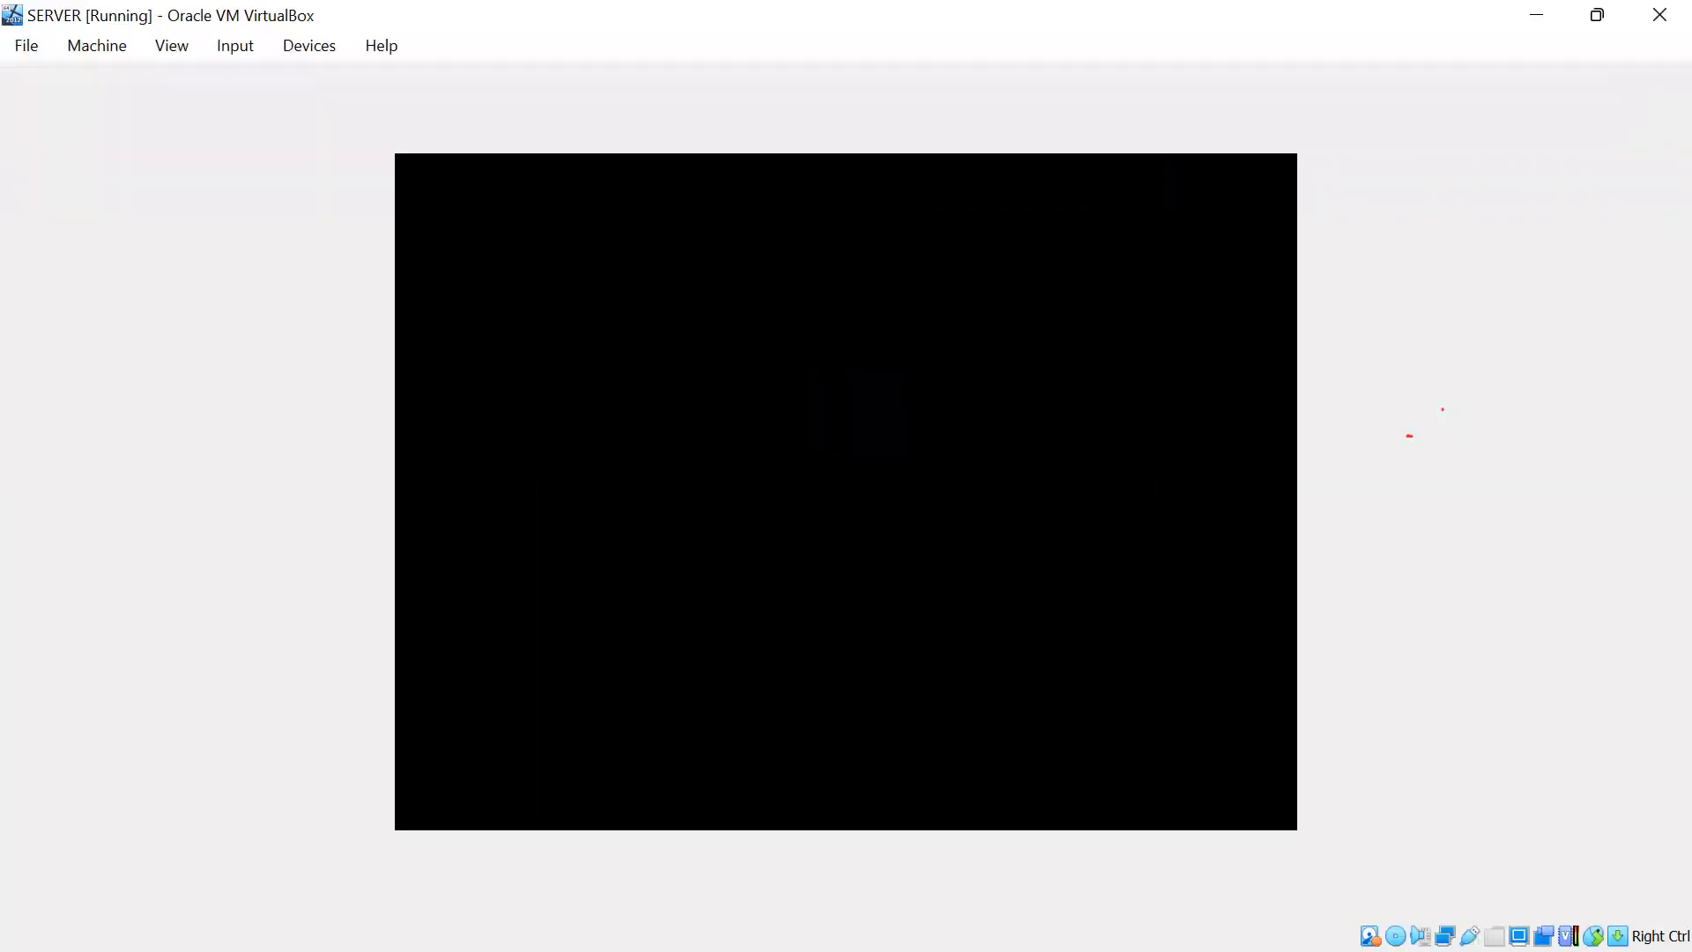
key("ctrl+alt+Delete")
type("Pa$$w0rd123")
key("Return")
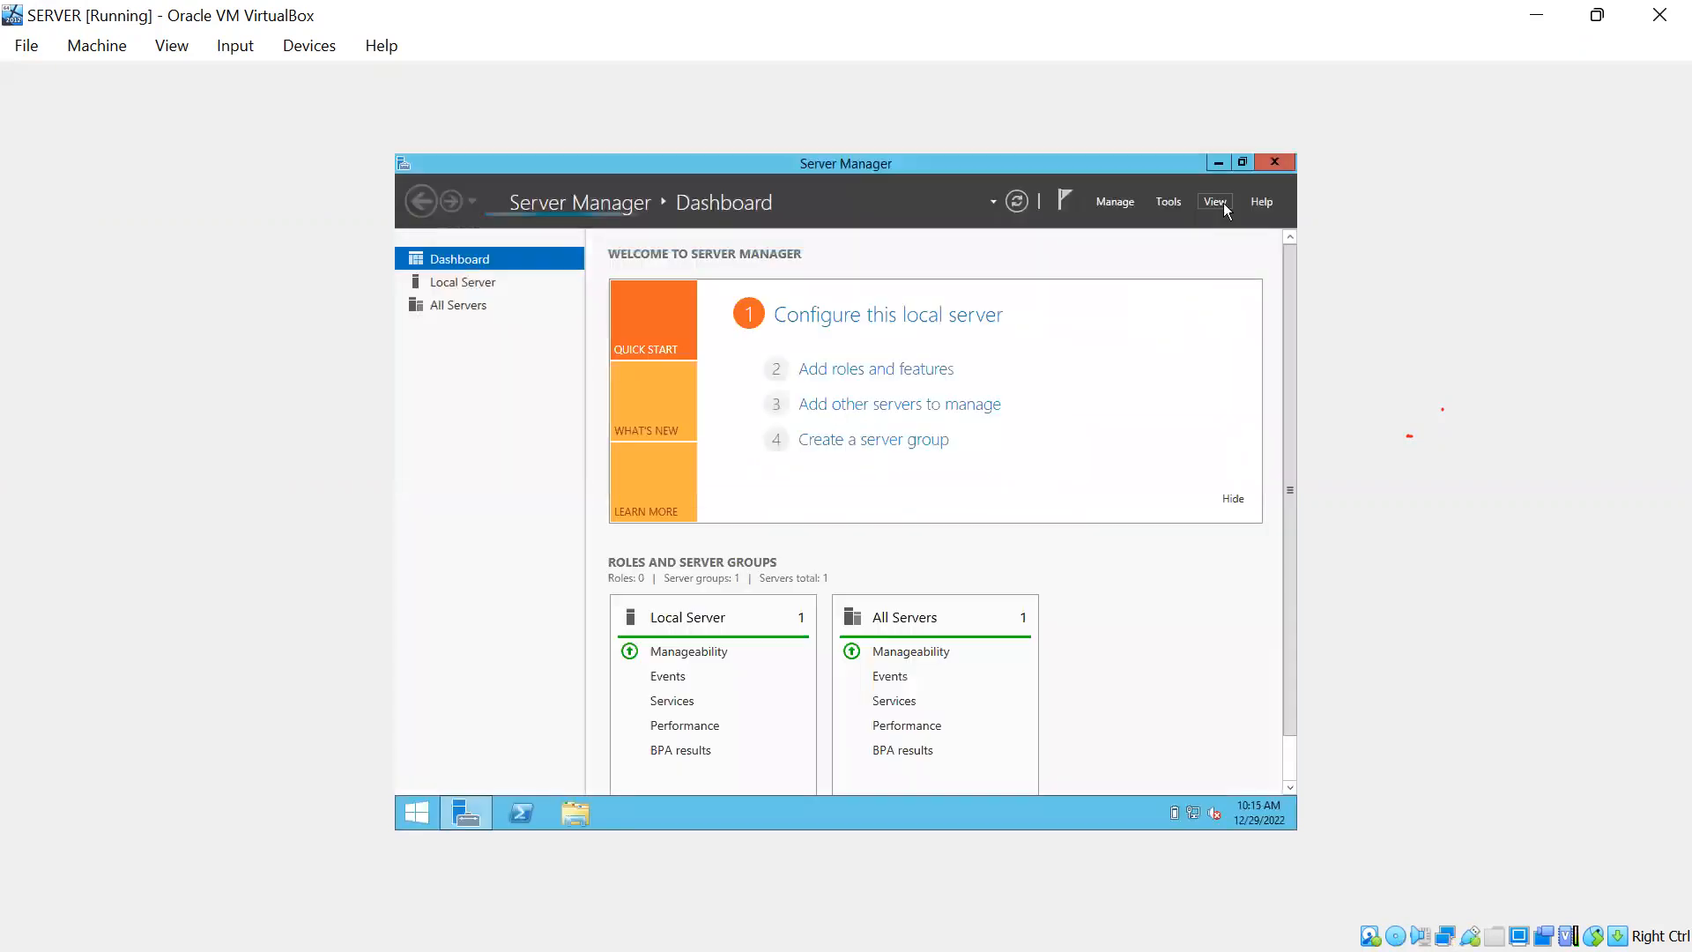
left_click(1275, 162)
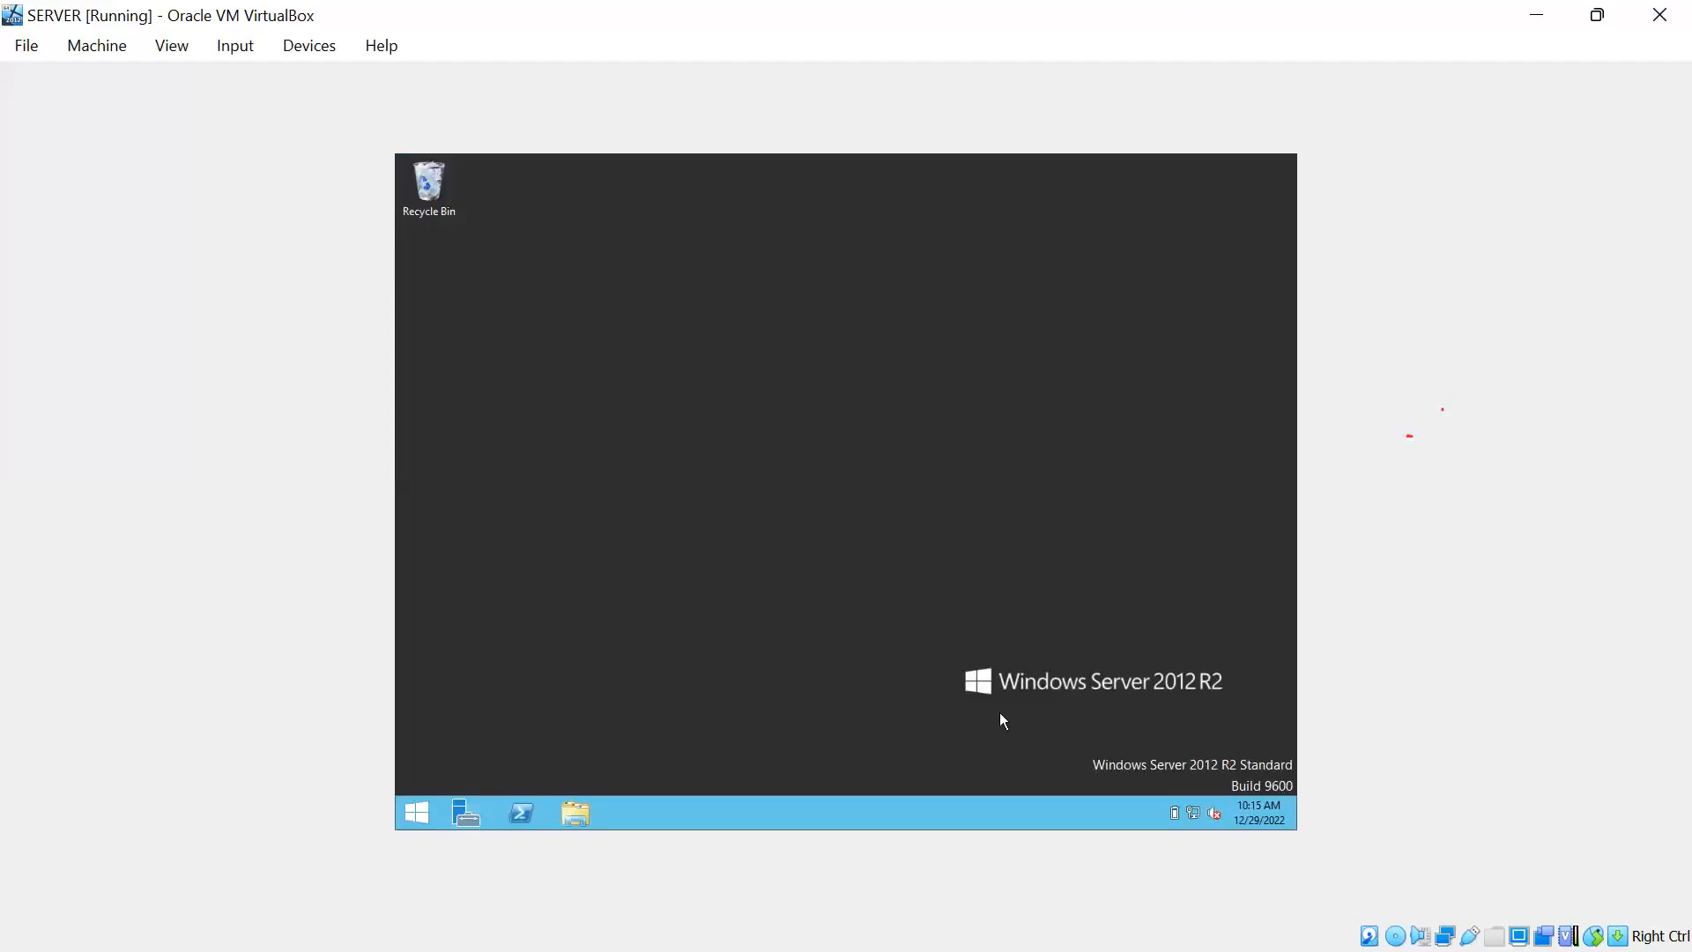
key("super")
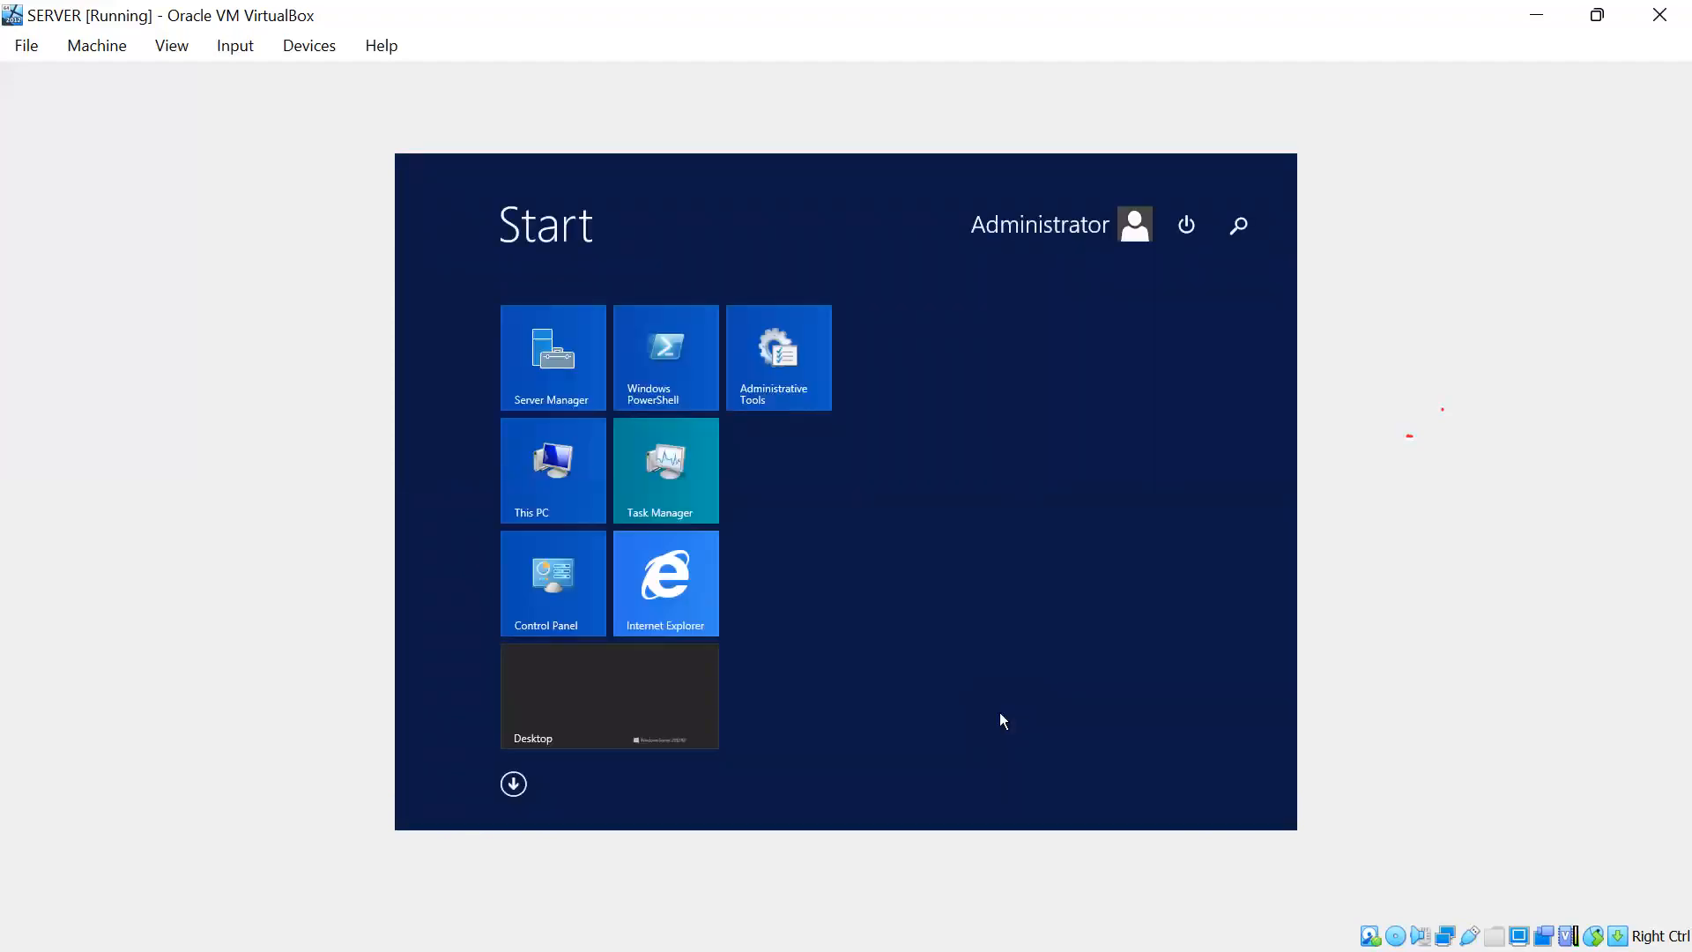
Run ipconfig in the server VM's Command Prompt to show IPv4 192.168.217.203, then minimize the VM.
type("cmd")
key("Return")
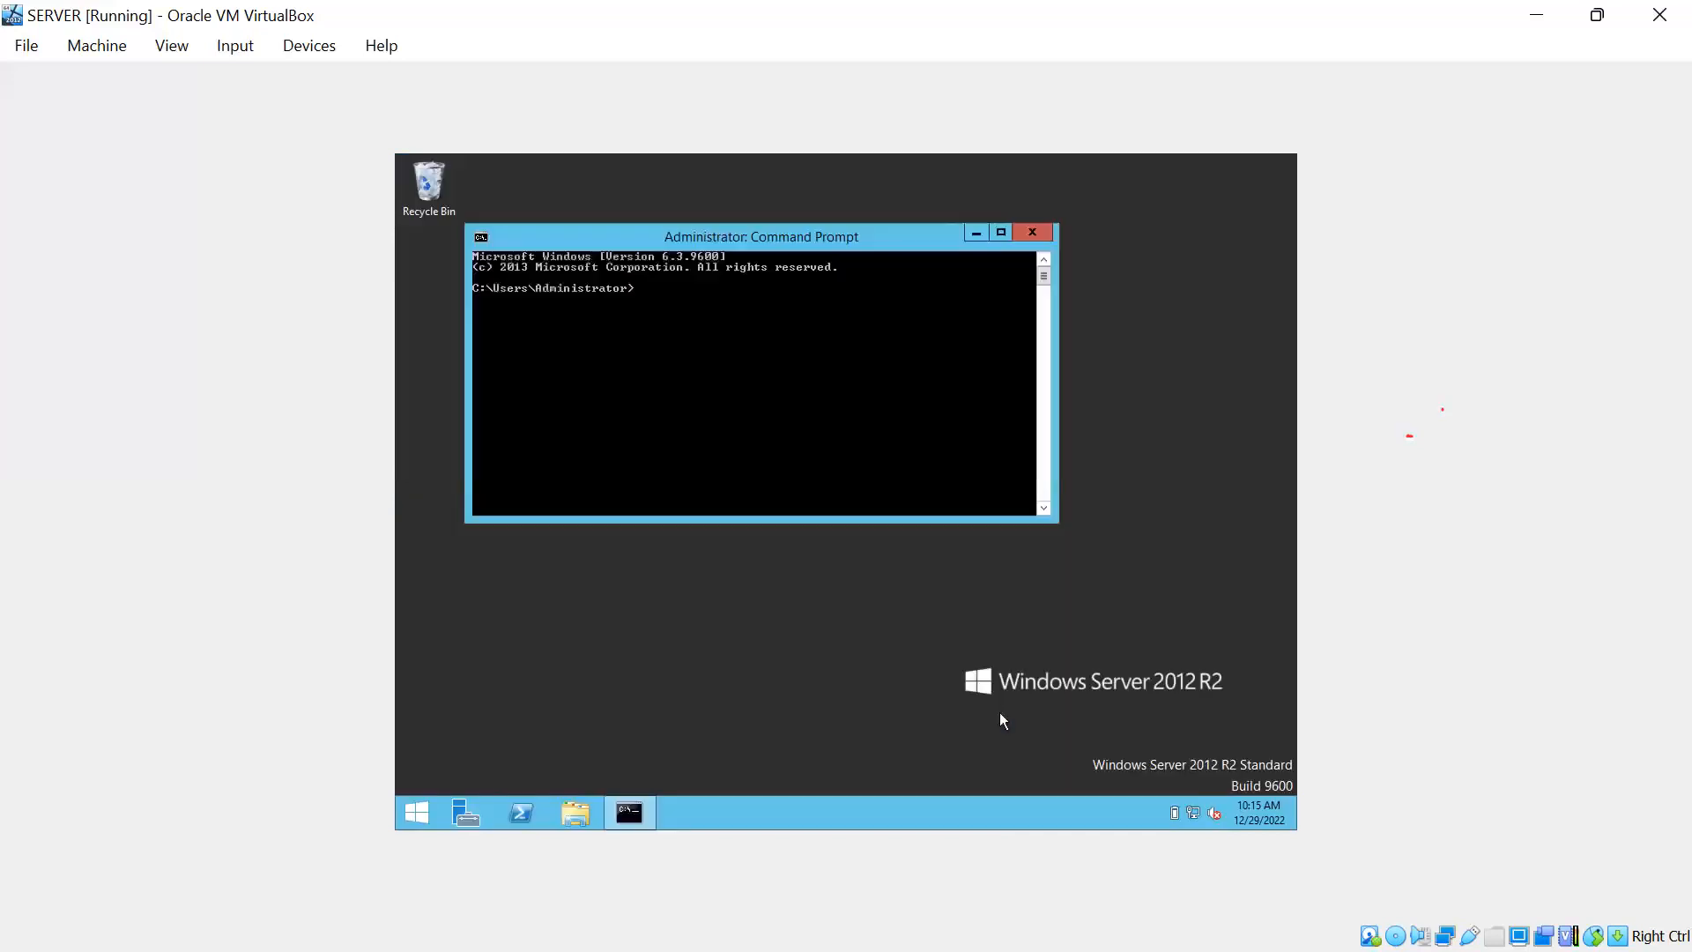
type("ipconfi")
key("Return")
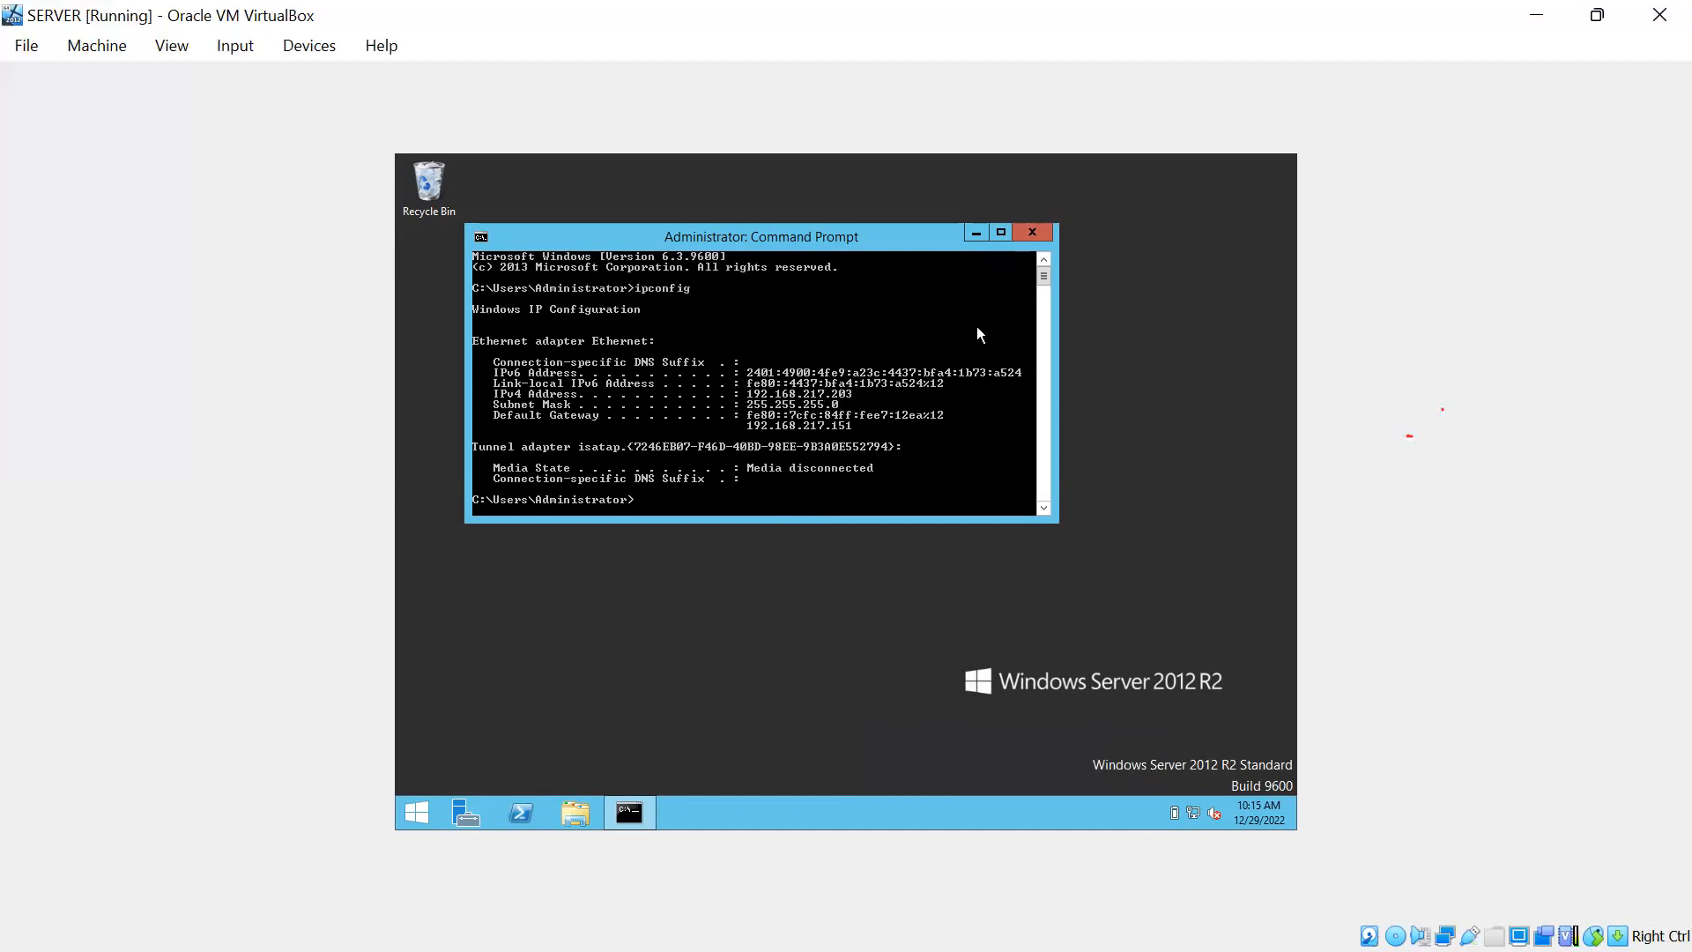
left_click(1541, 19)
Minimize VirtualBox Manager and launch Remote Desktop Connection via the Start search 'rdp'.
left_click(1558, 15)
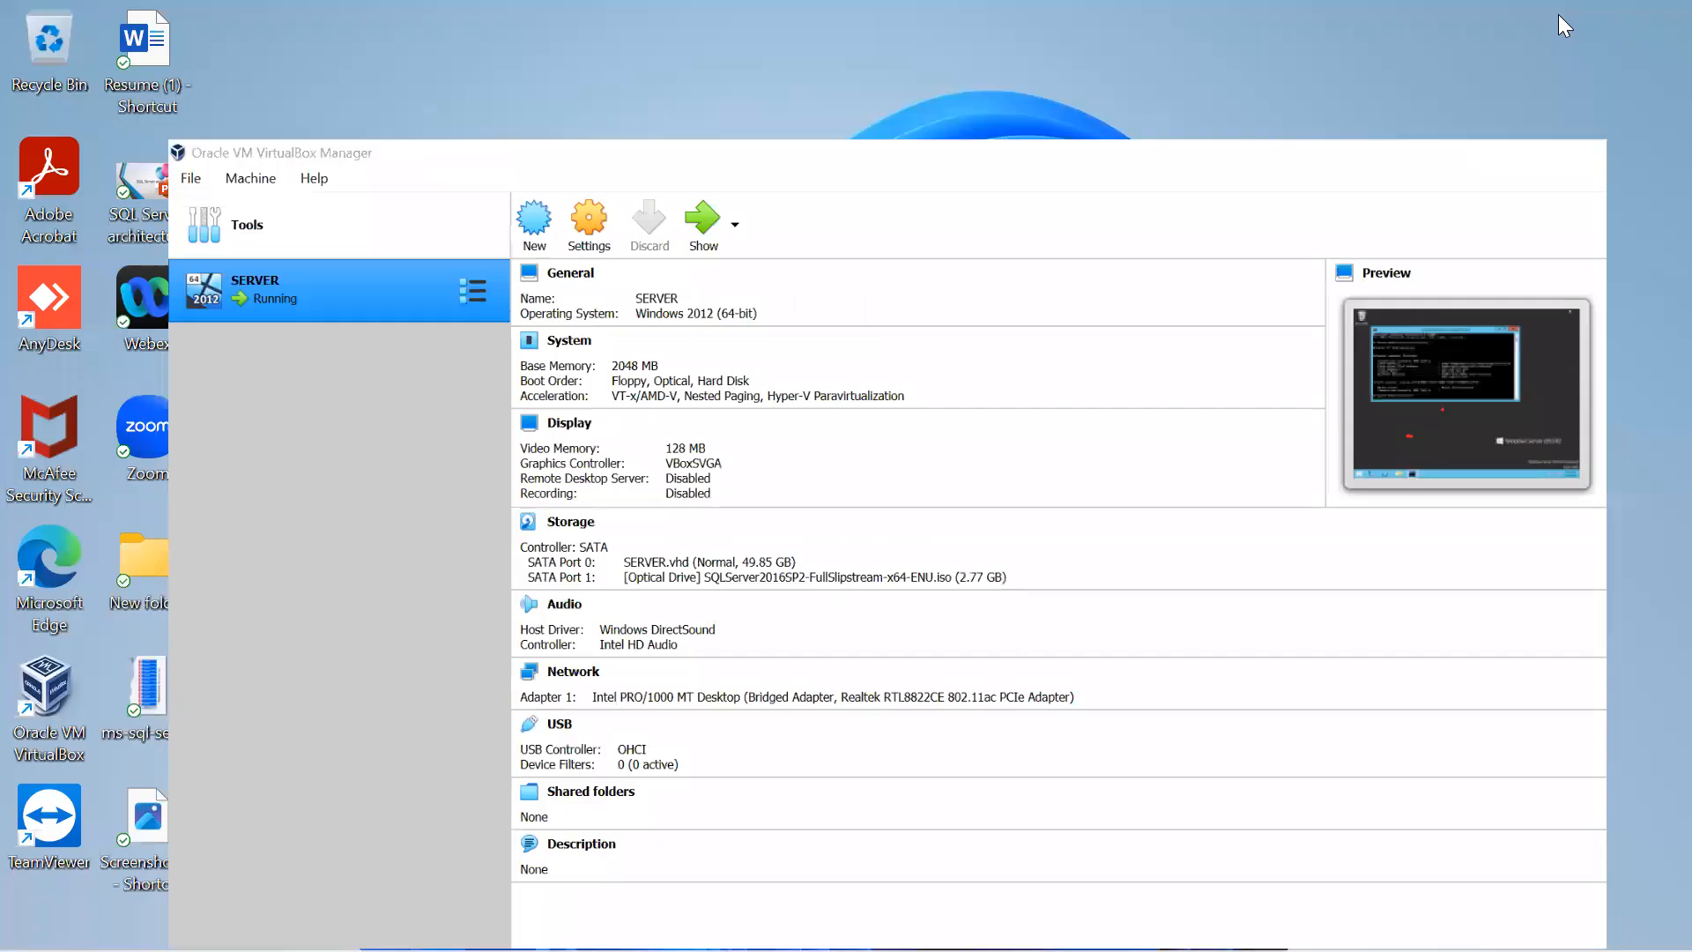
key("super")
type("rdp")
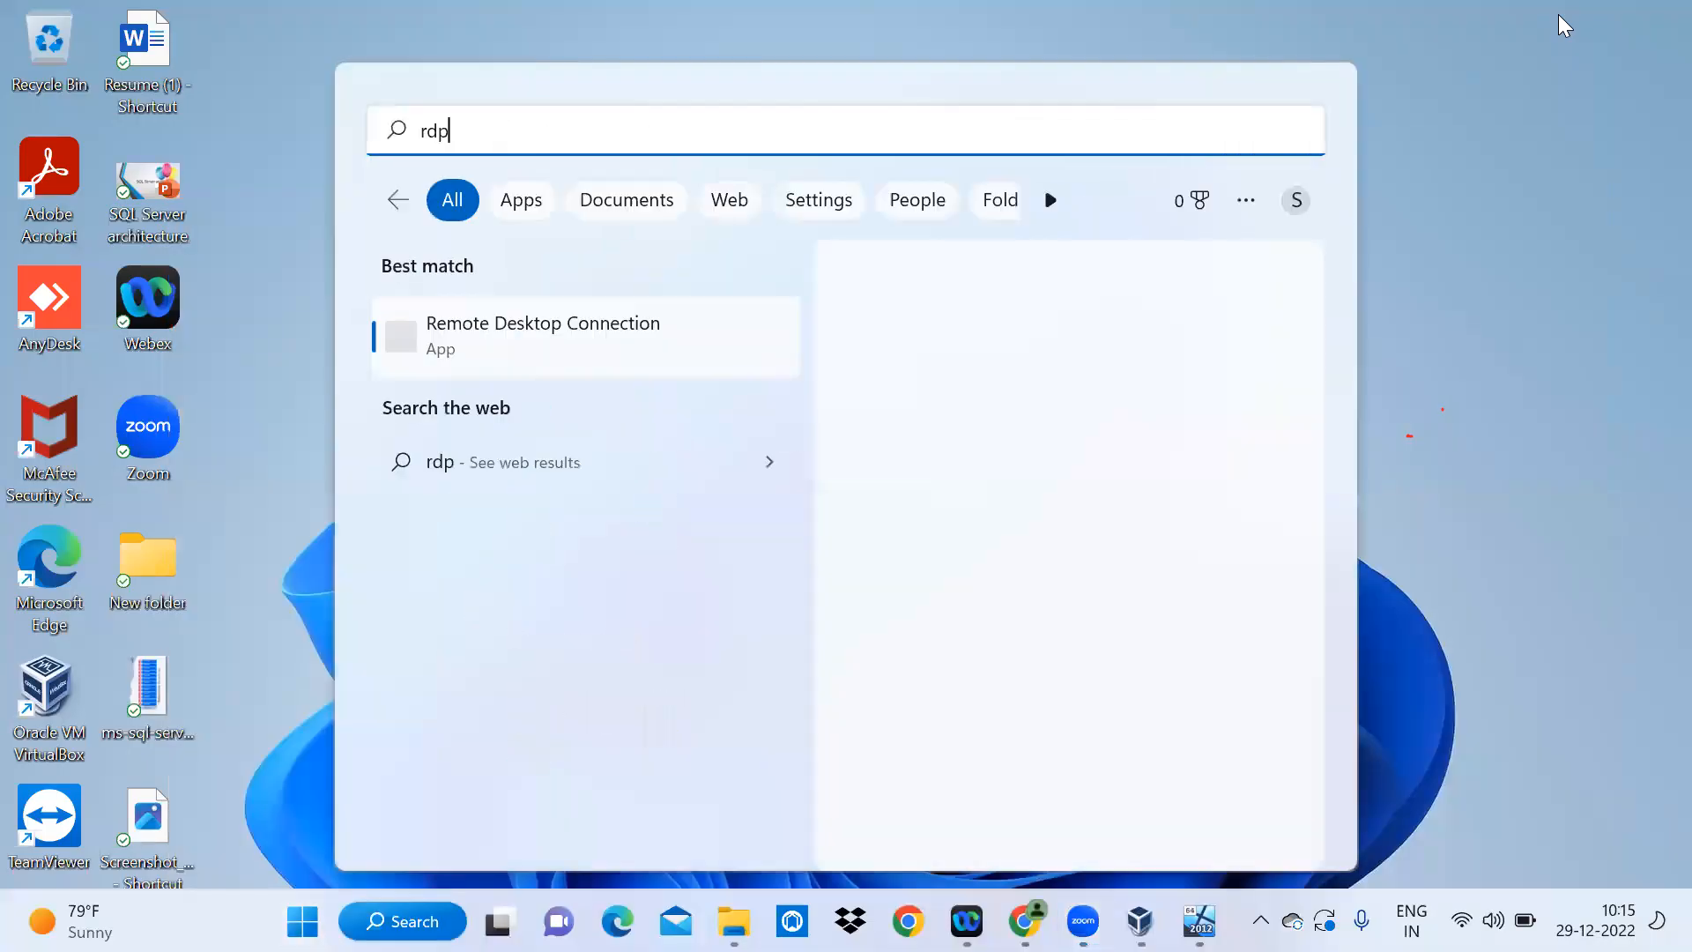
key("Return")
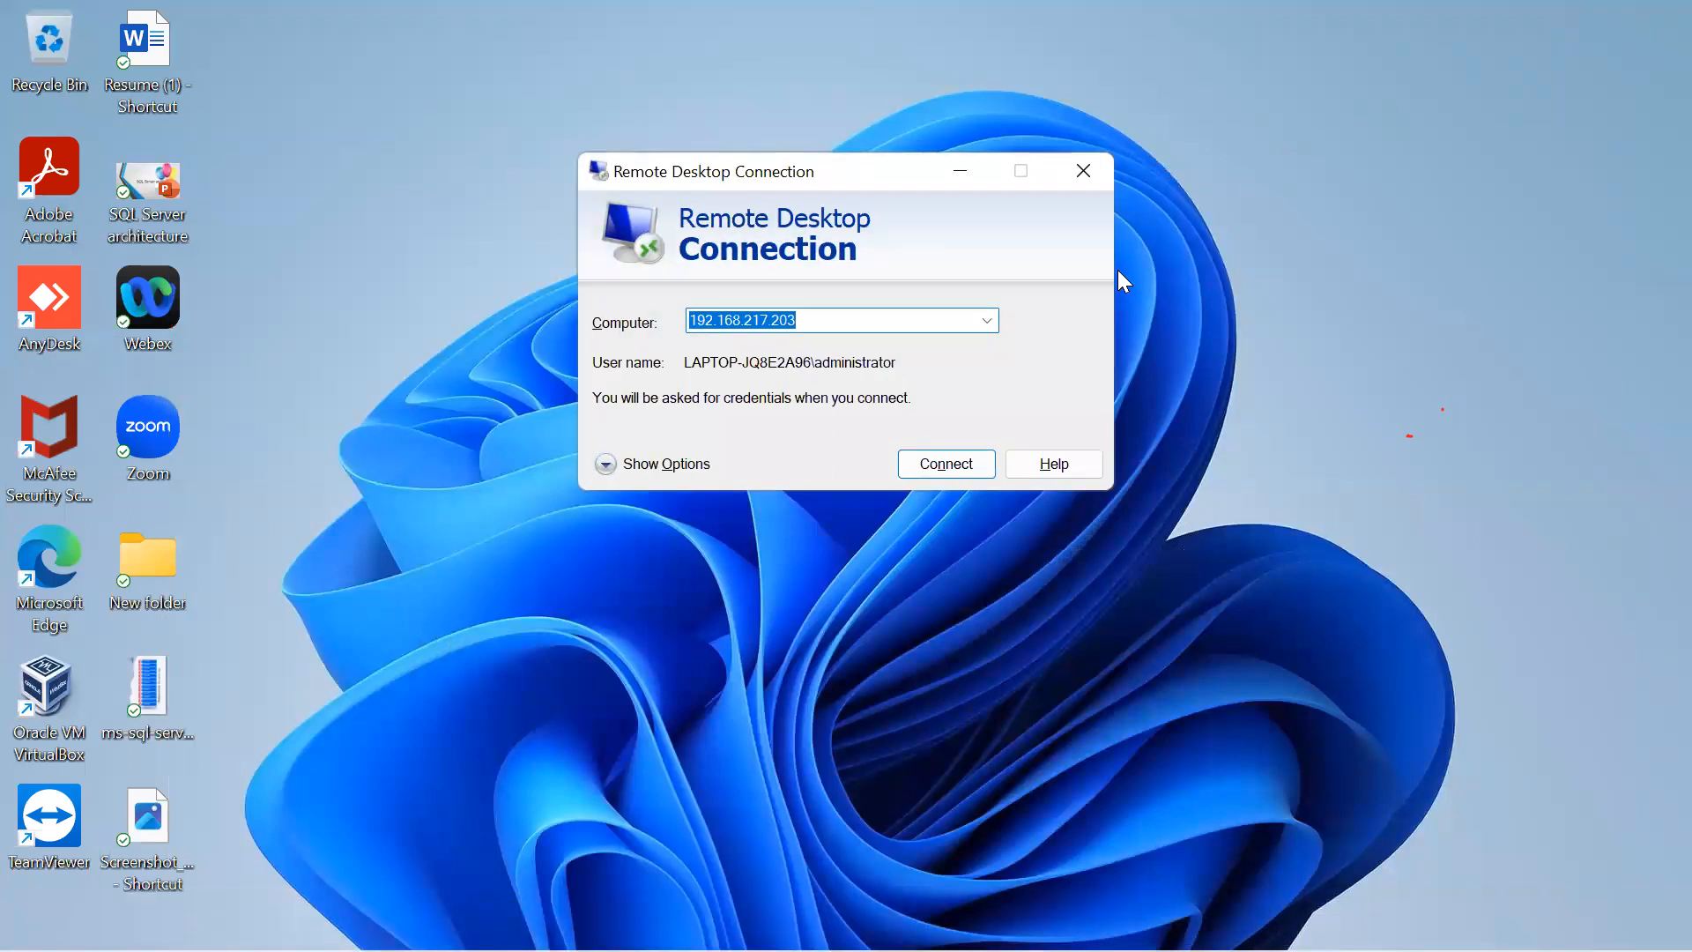
Connect to 192.168.217.203 with the account password and accept the certificate warning.
left_click(942, 469)
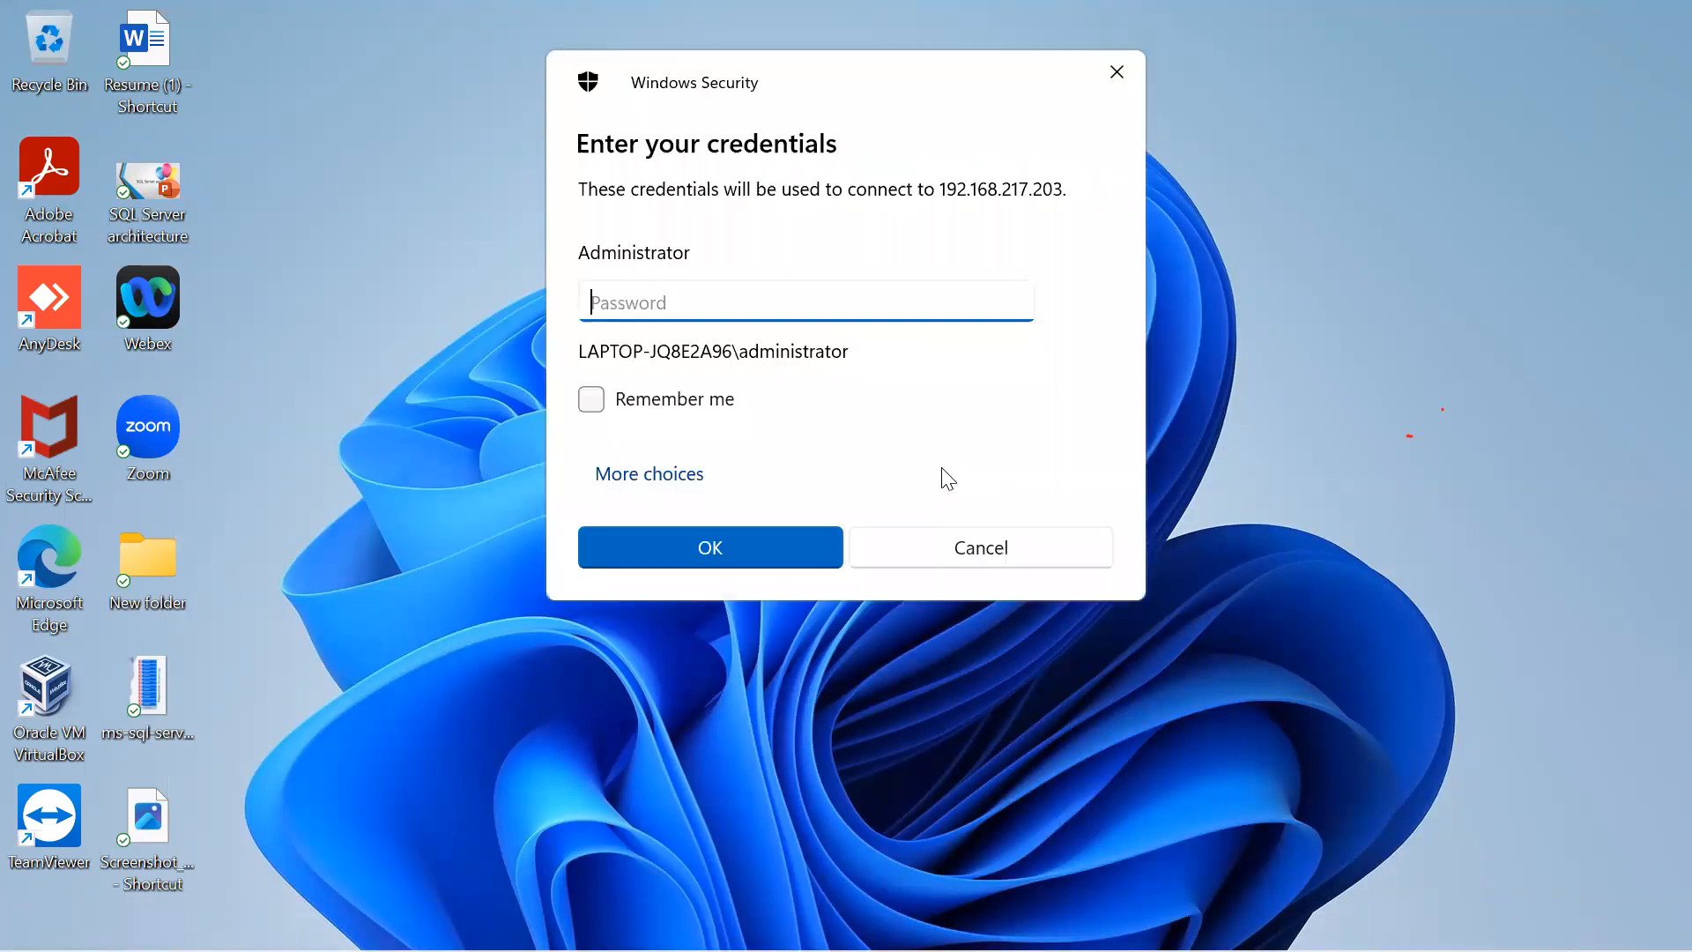
type("•••••••••••")
key("Return")
left_click(956, 554)
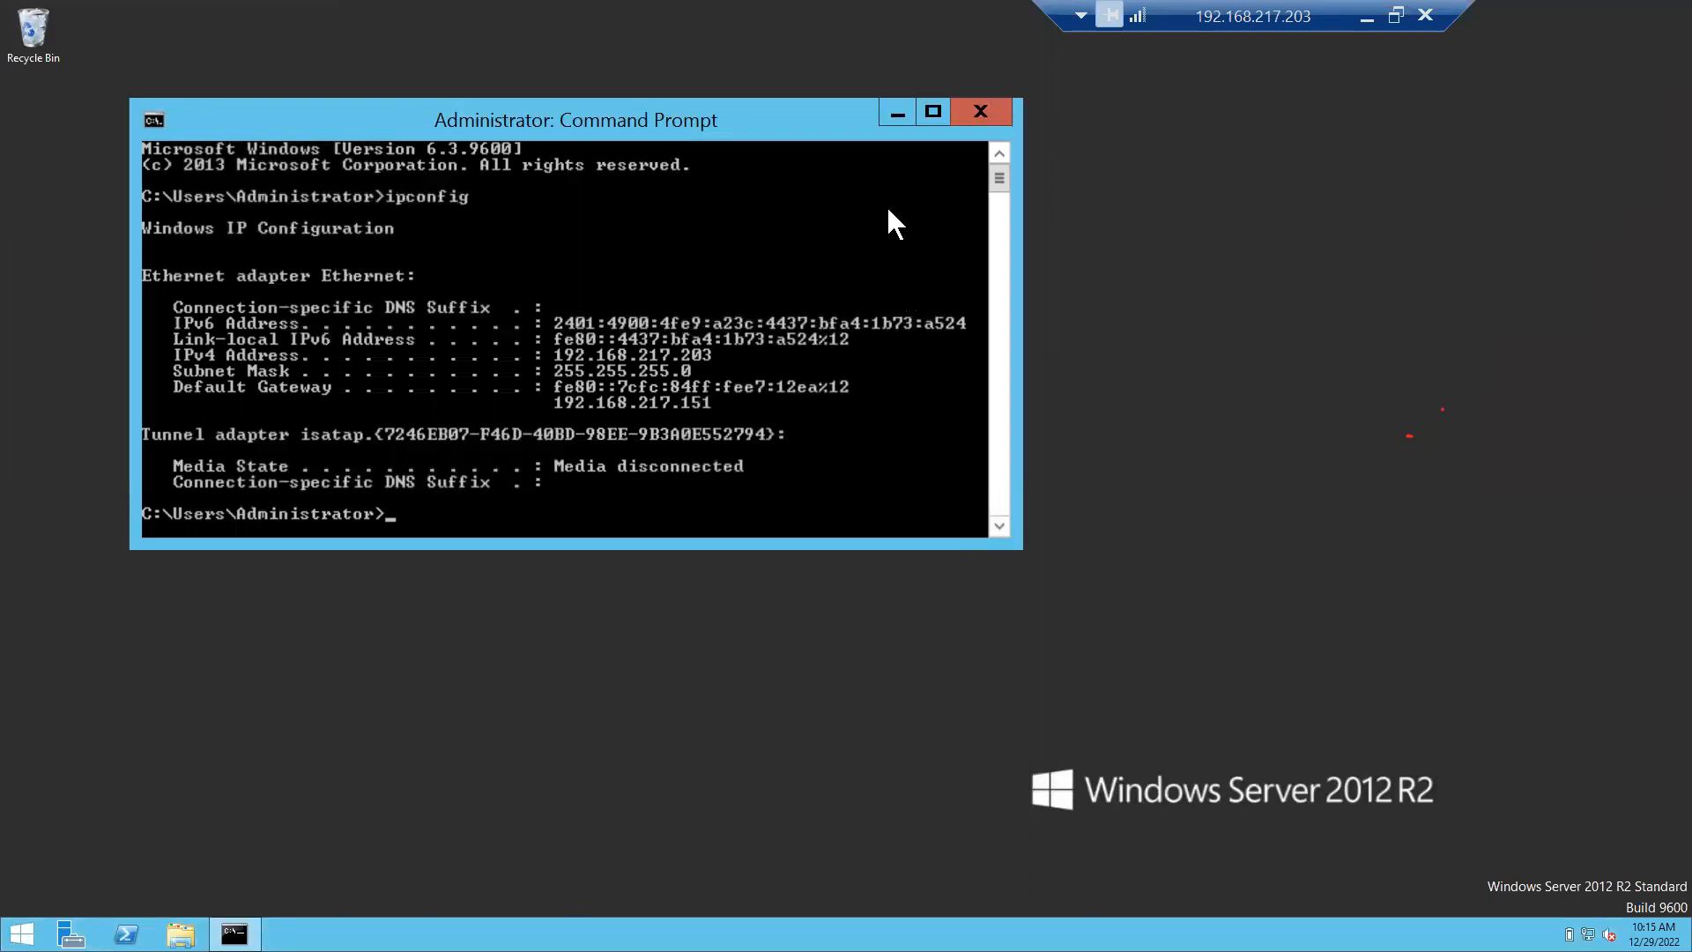
Close the Command Prompt and refresh the remote desktop four times.
left_click(1008, 111)
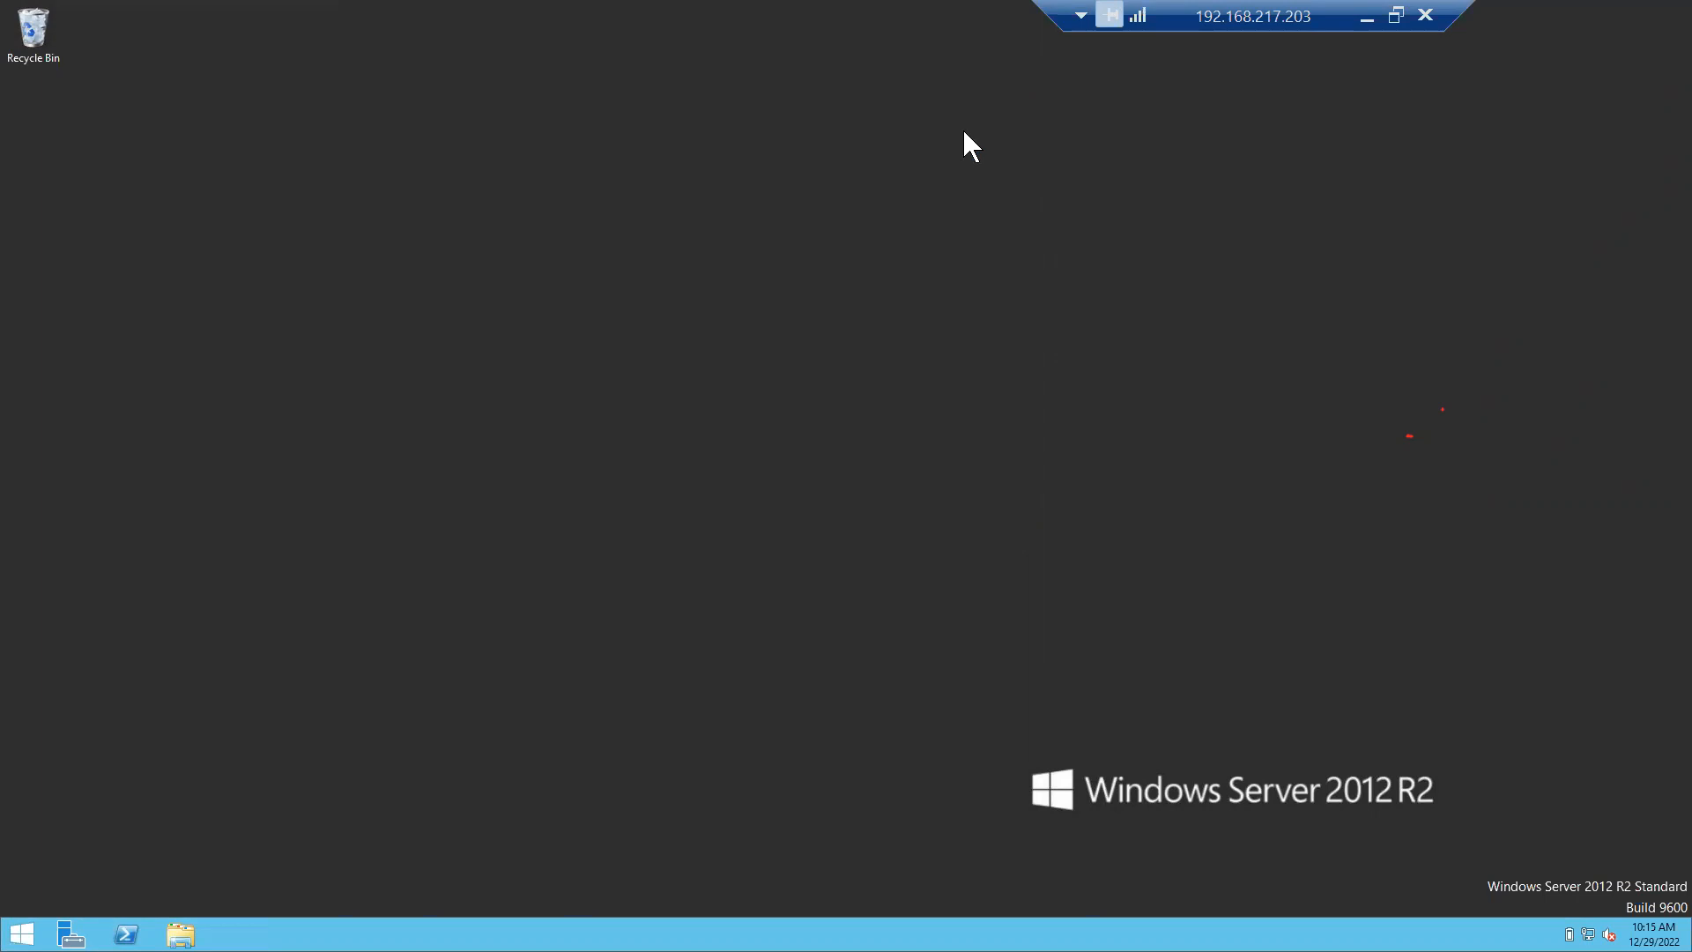
right_click(841, 198)
left_click(917, 277)
right_click(573, 347)
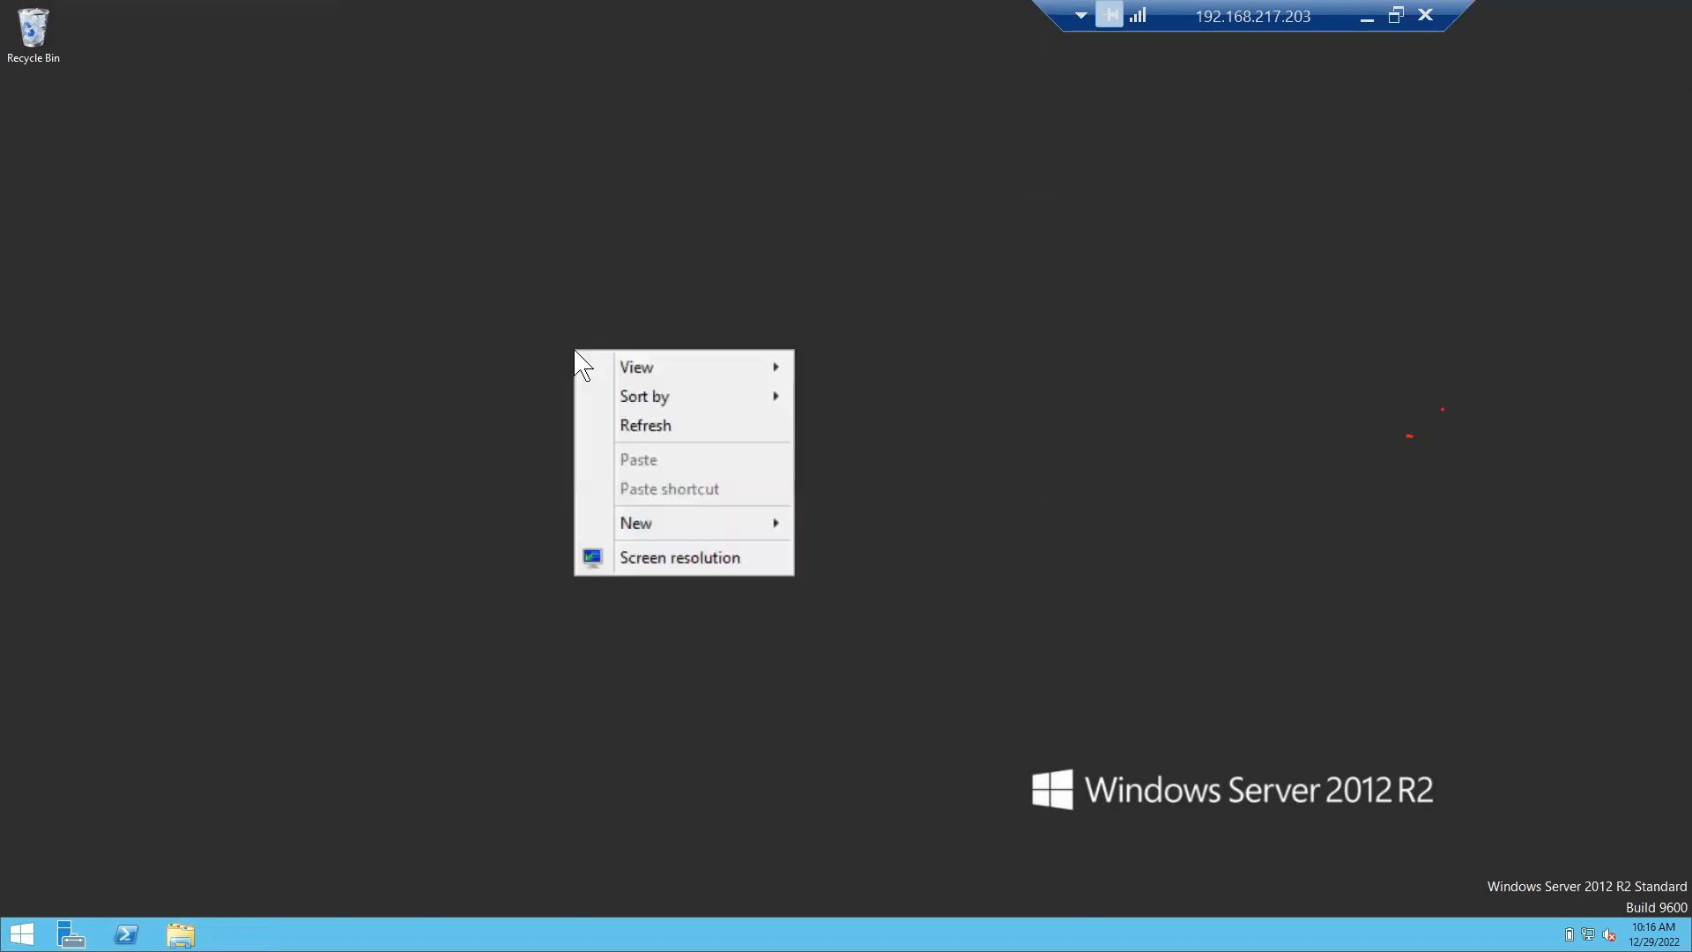
left_click(640, 414)
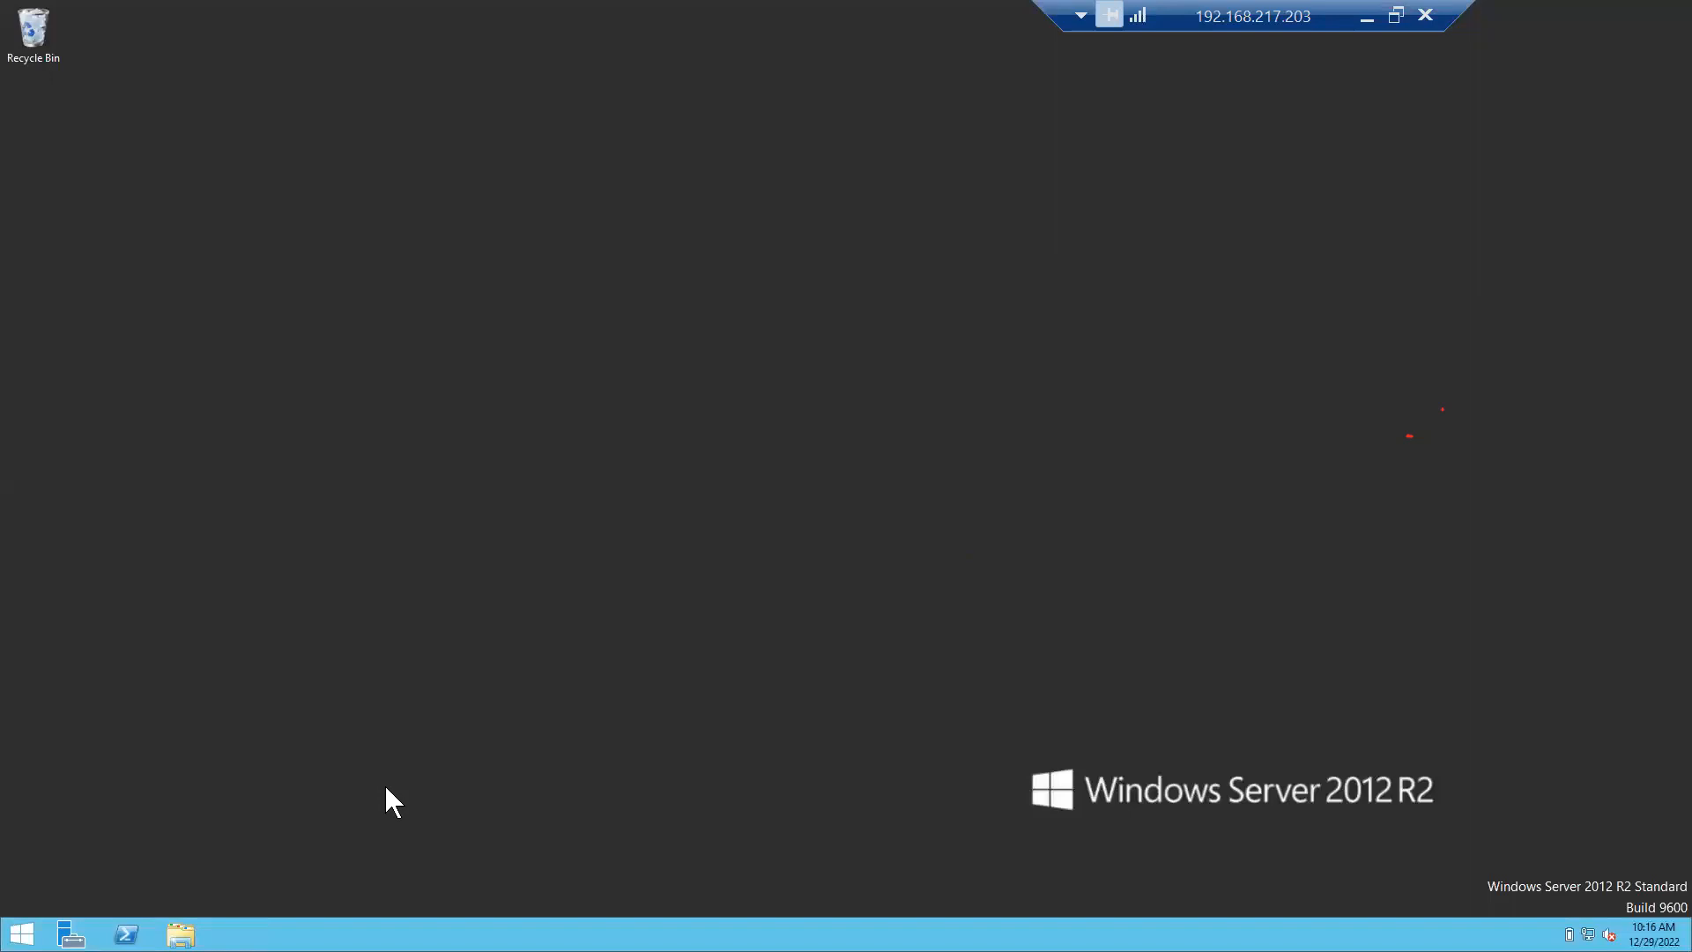
right_click(668, 284)
left_click(744, 351)
right_click(744, 351)
left_click(798, 428)
Bring up File Explorer's This PC window showing the SQL2016_x64_ENU CD drive.
left_click(180, 932)
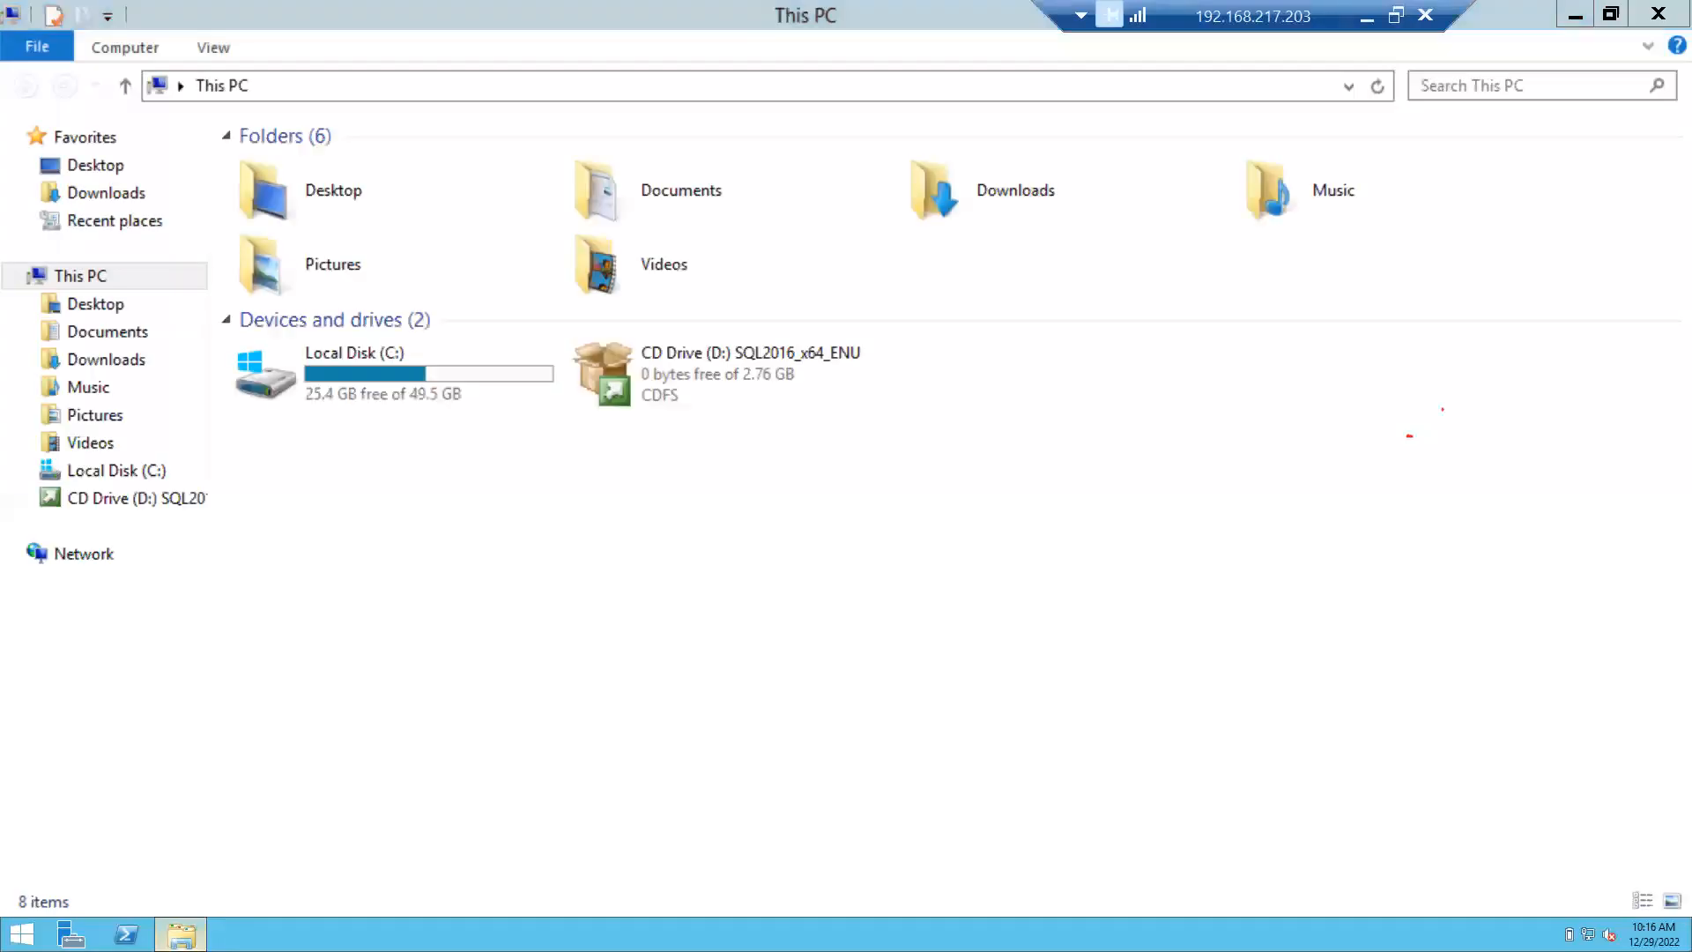
left_click(176, 939)
left_click(176, 939)
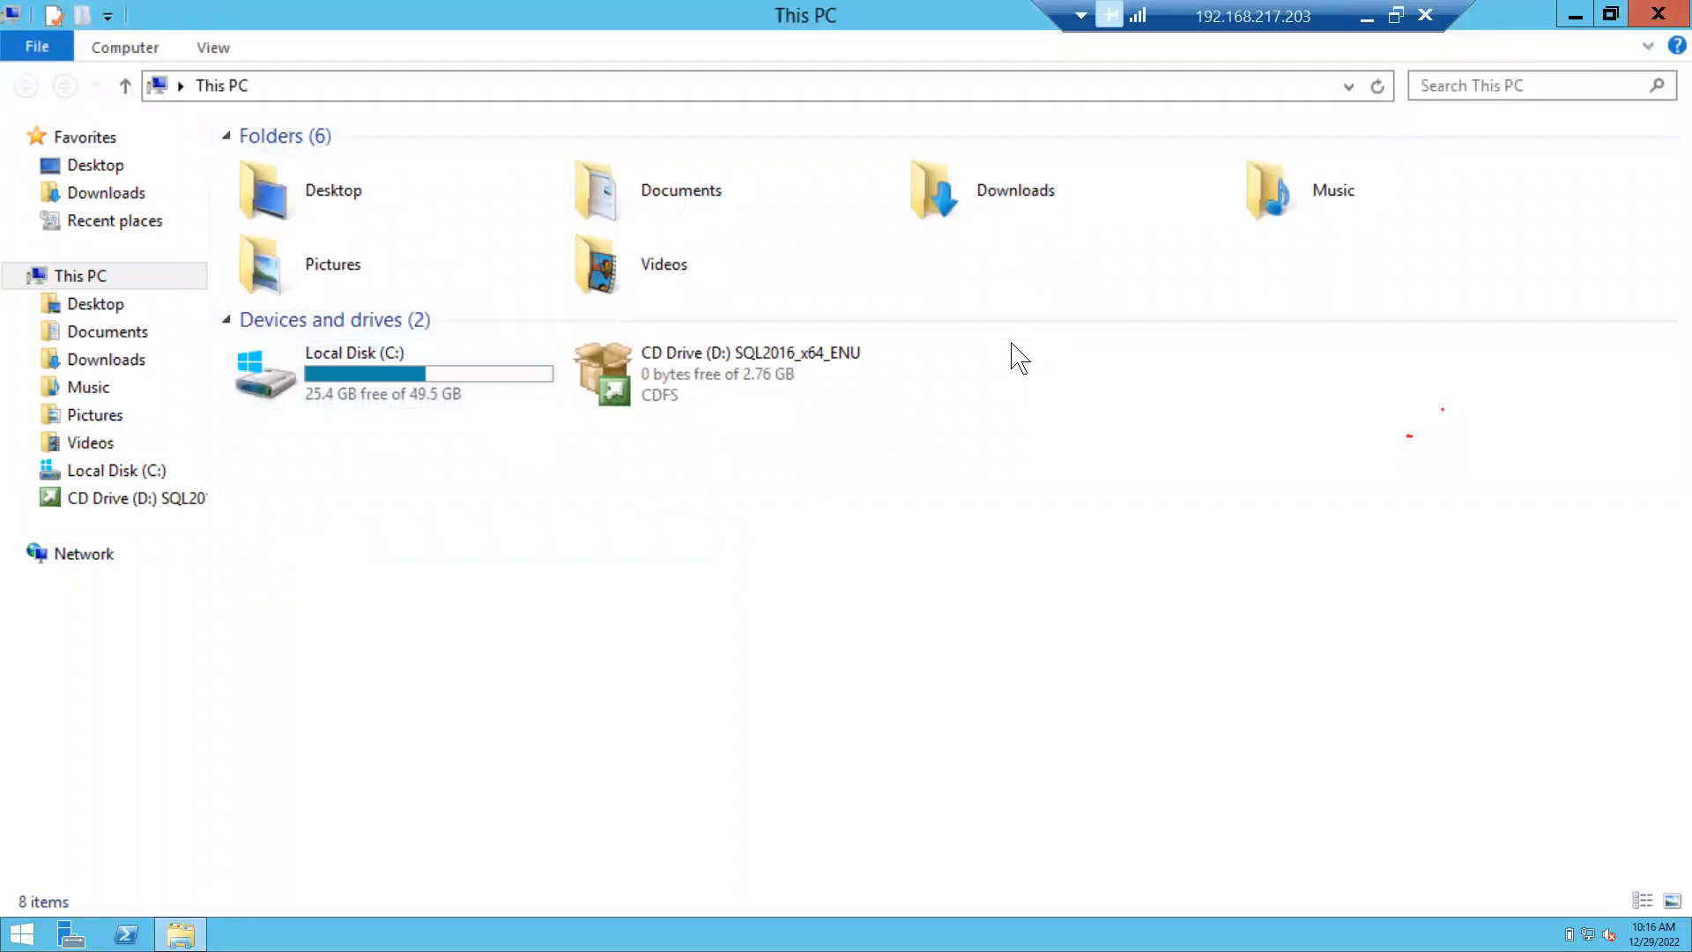
Open CD Drive (D:) SQL2016_x64_ENU and run setup.exe as administrator.
left_click(780, 404)
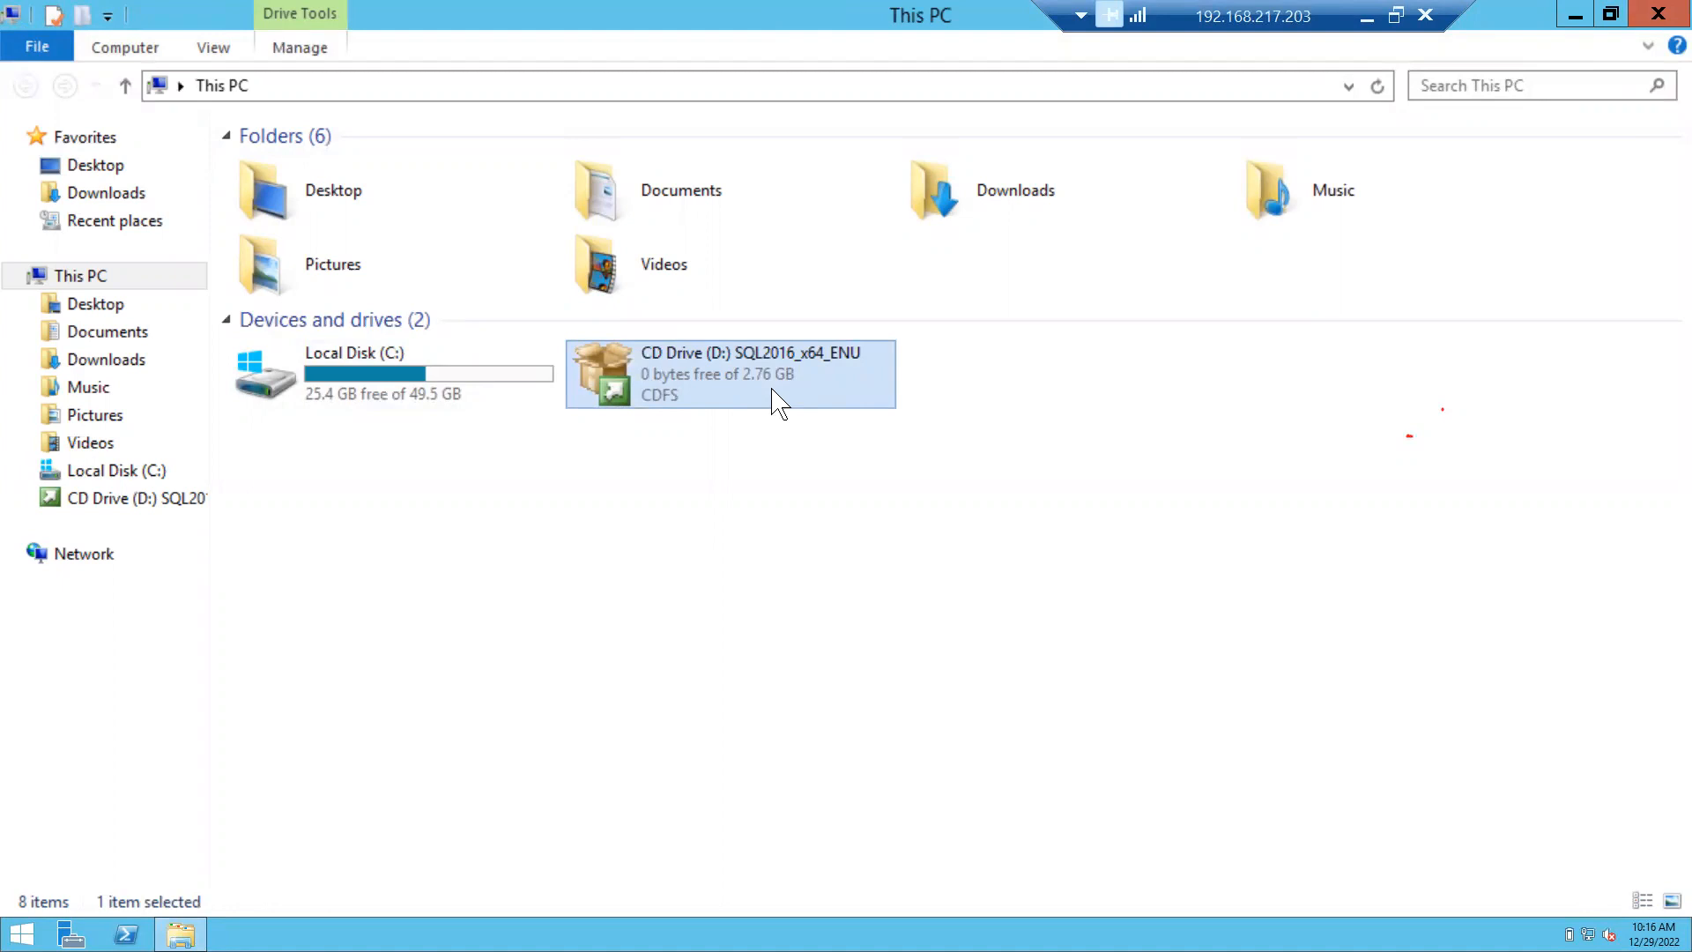
right_click(703, 388)
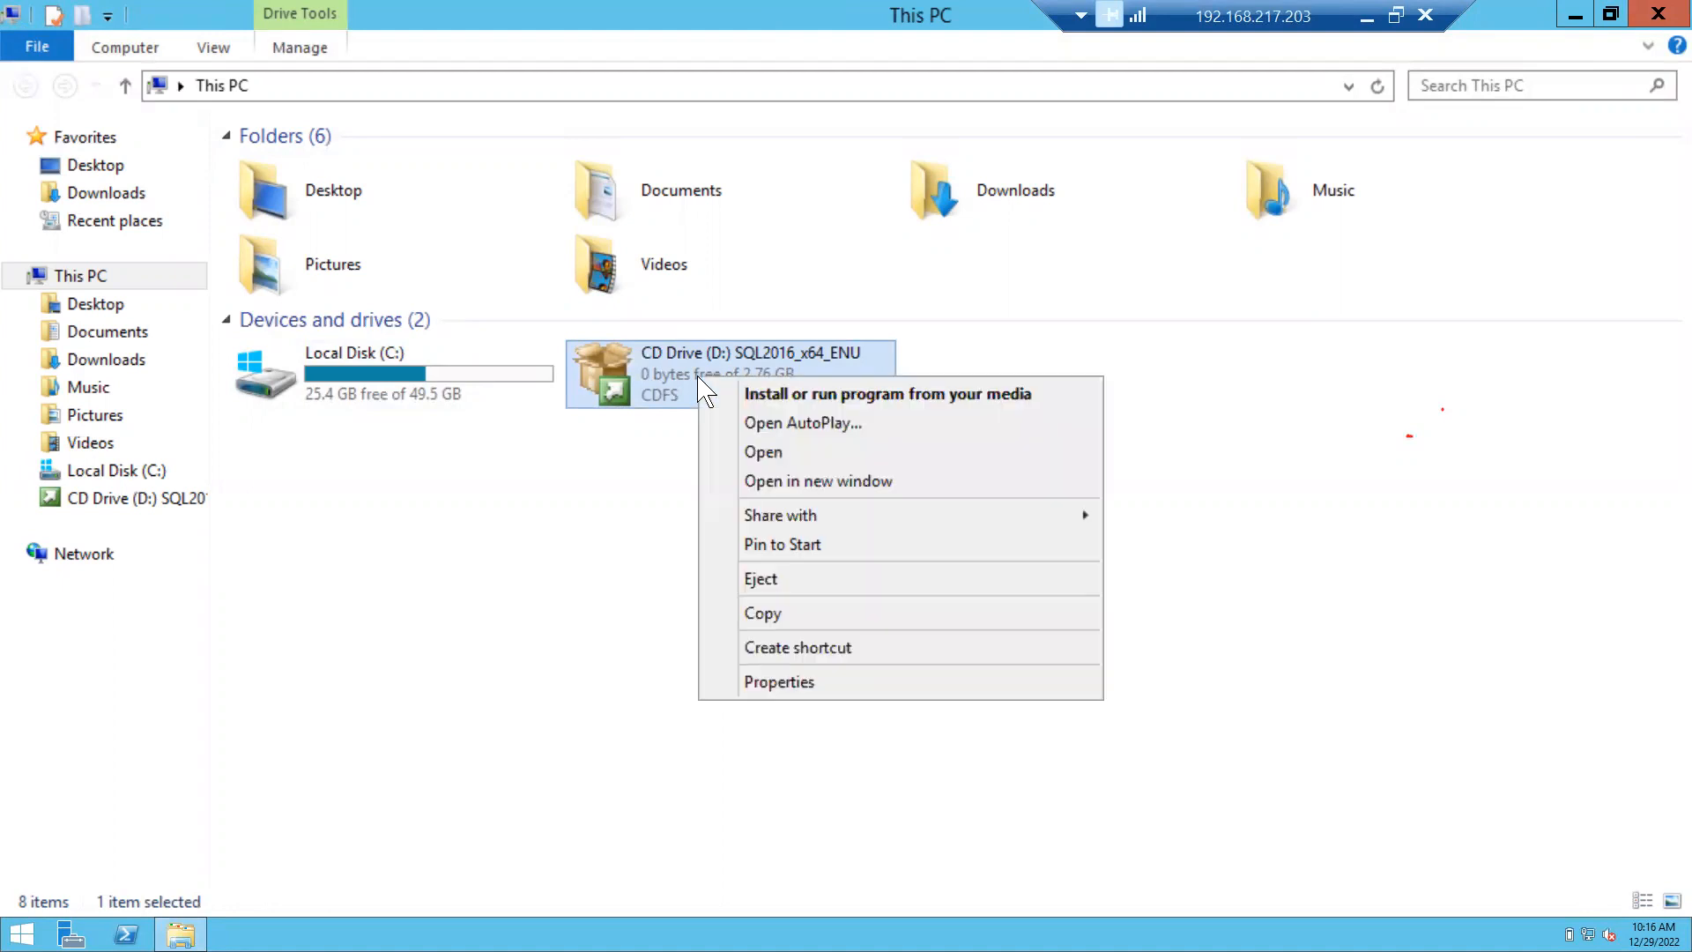
left_click(767, 451)
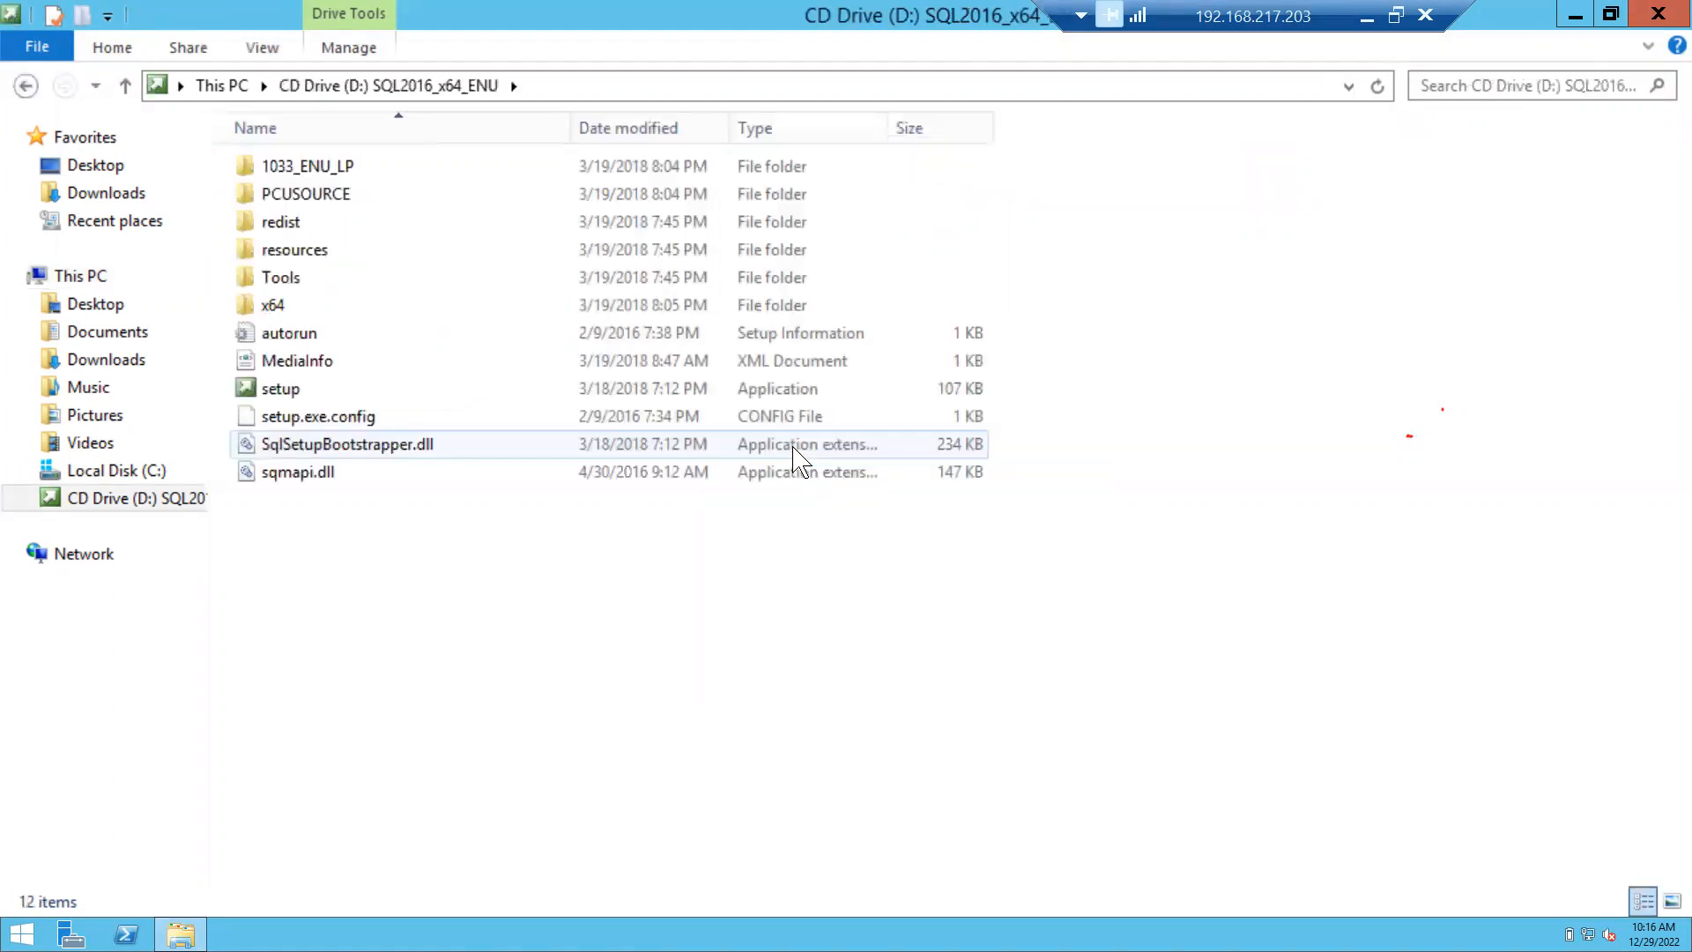
left_click(385, 388)
right_click(385, 393)
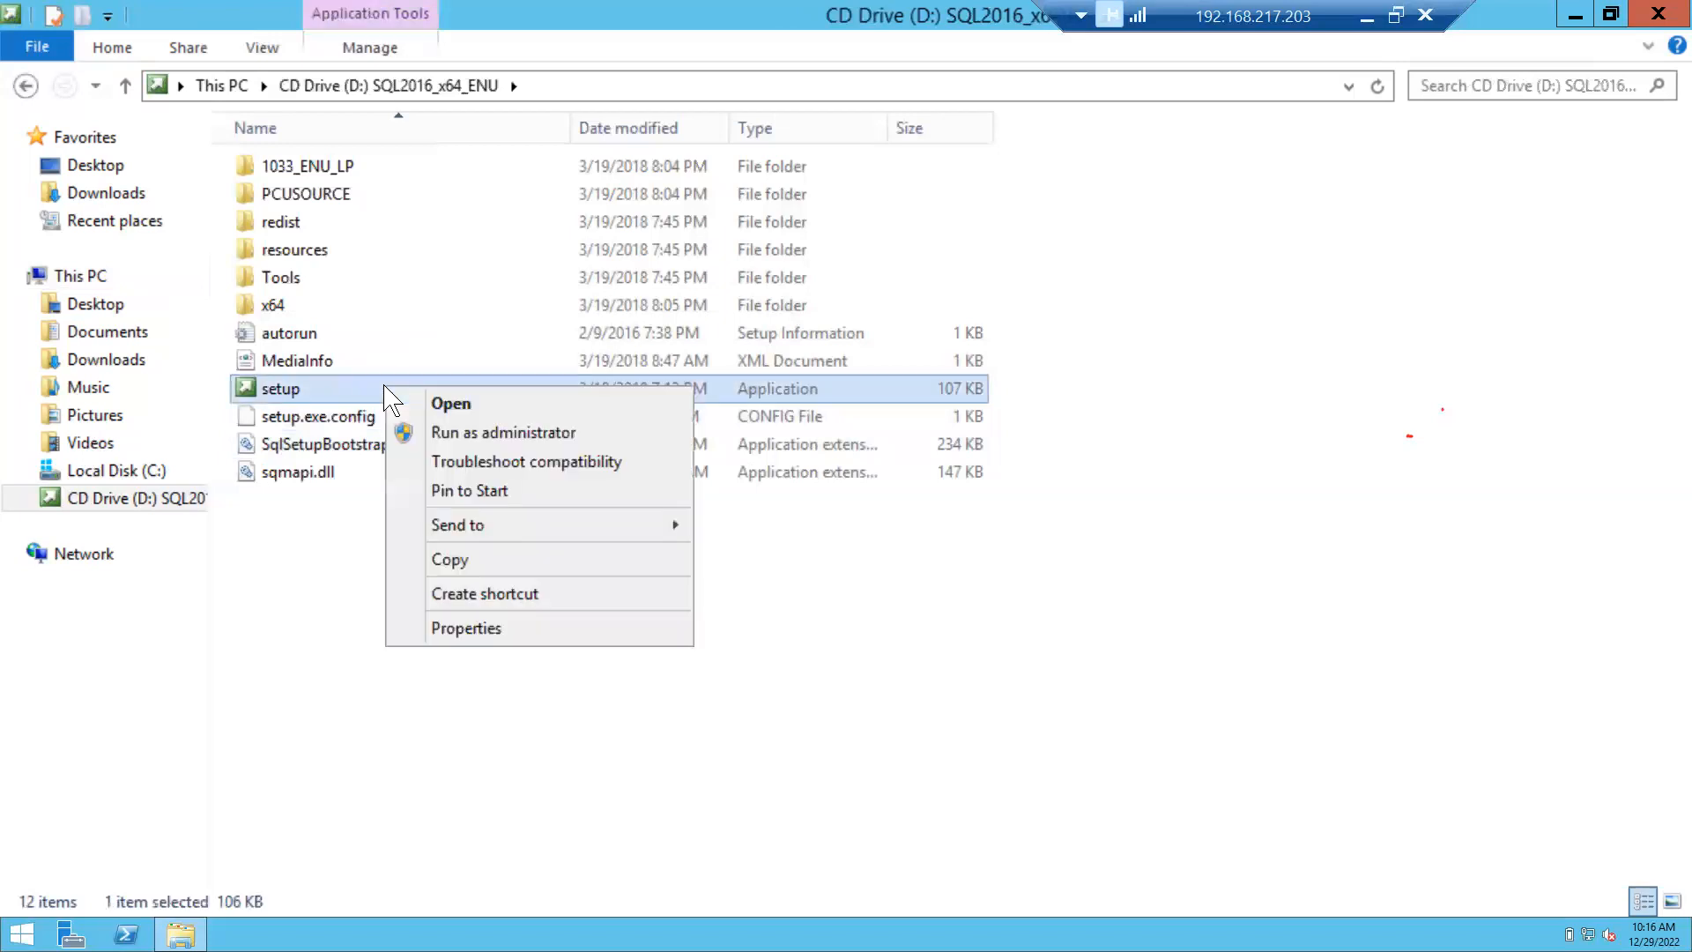
left_click(480, 431)
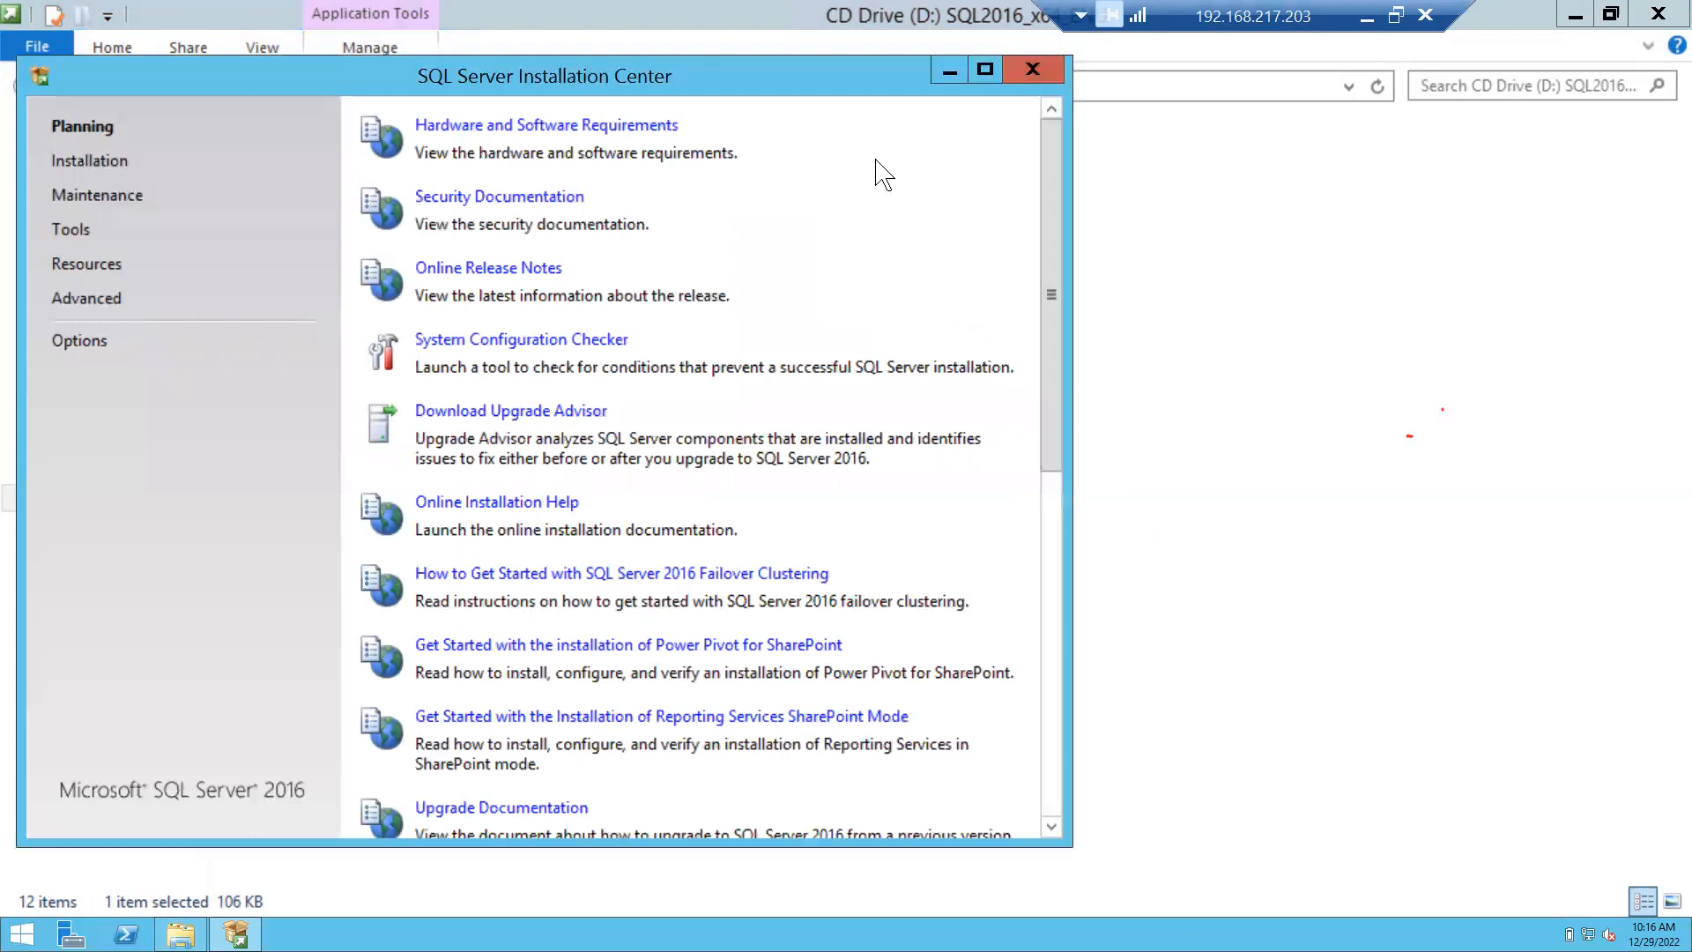
From the Installation page, start 'New SQL Server stand-alone installation or add features to an existing installation'.
left_click(94, 168)
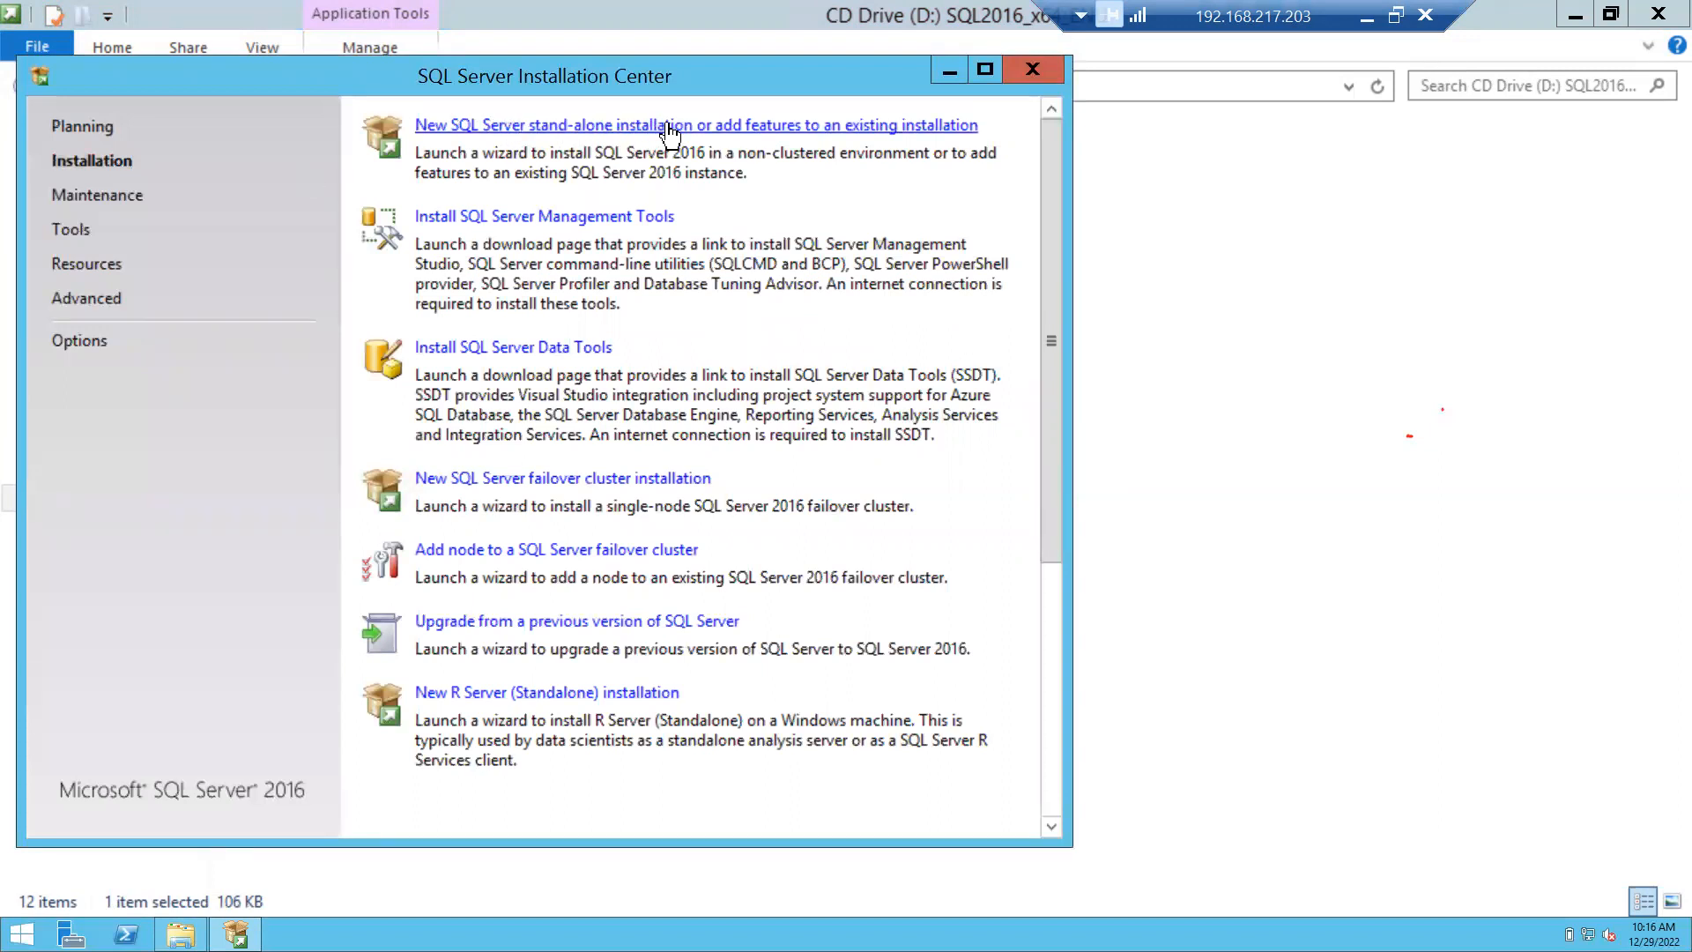
left_click(727, 128)
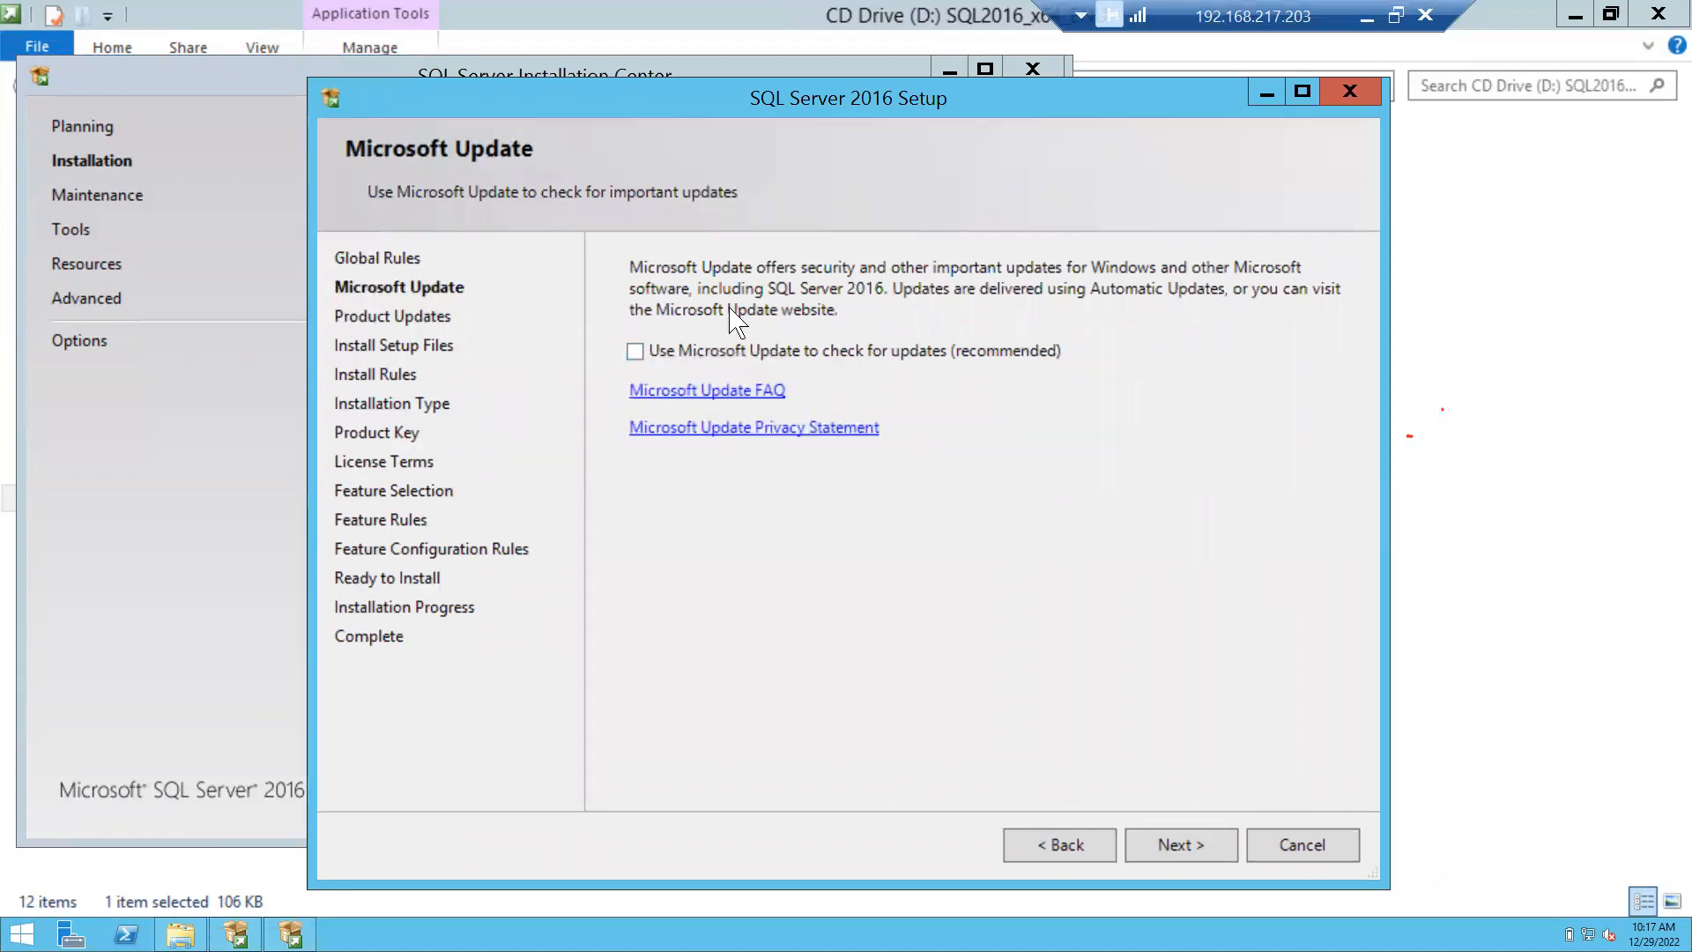
Skip Microsoft Update and accept the Install Rules results despite the Windows Firewall warning.
left_click(1157, 846)
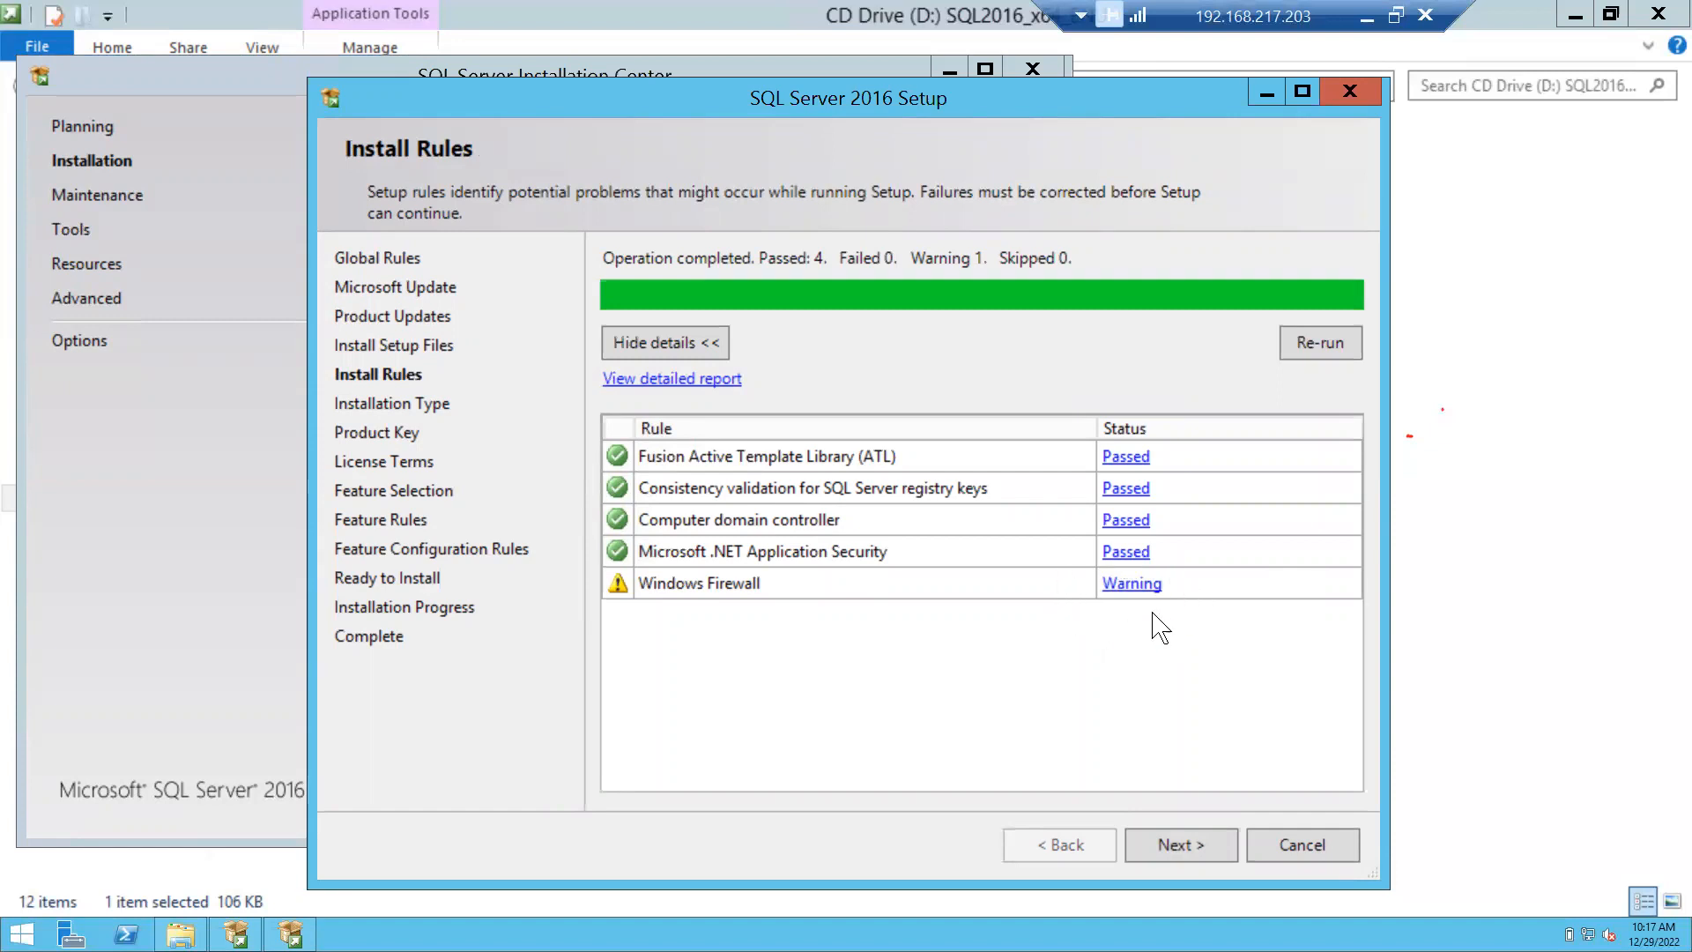
left_click(1182, 844)
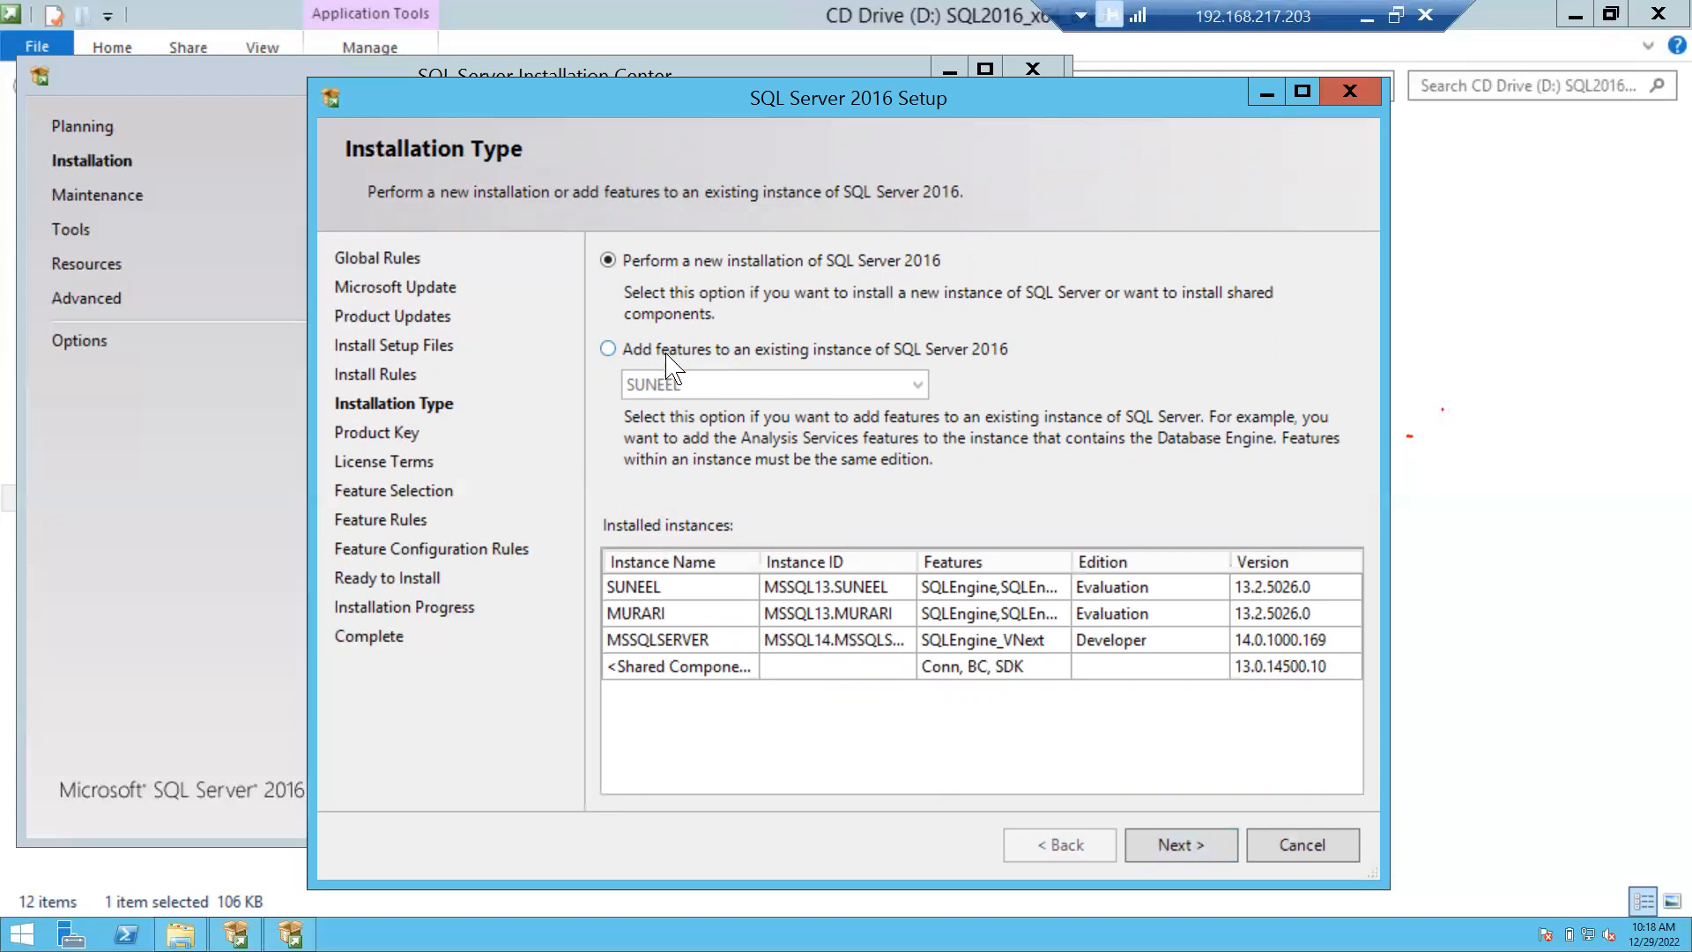
Keep a new SQL Server installation on Installation Type after checking the existing instances list.
left_click(617, 354)
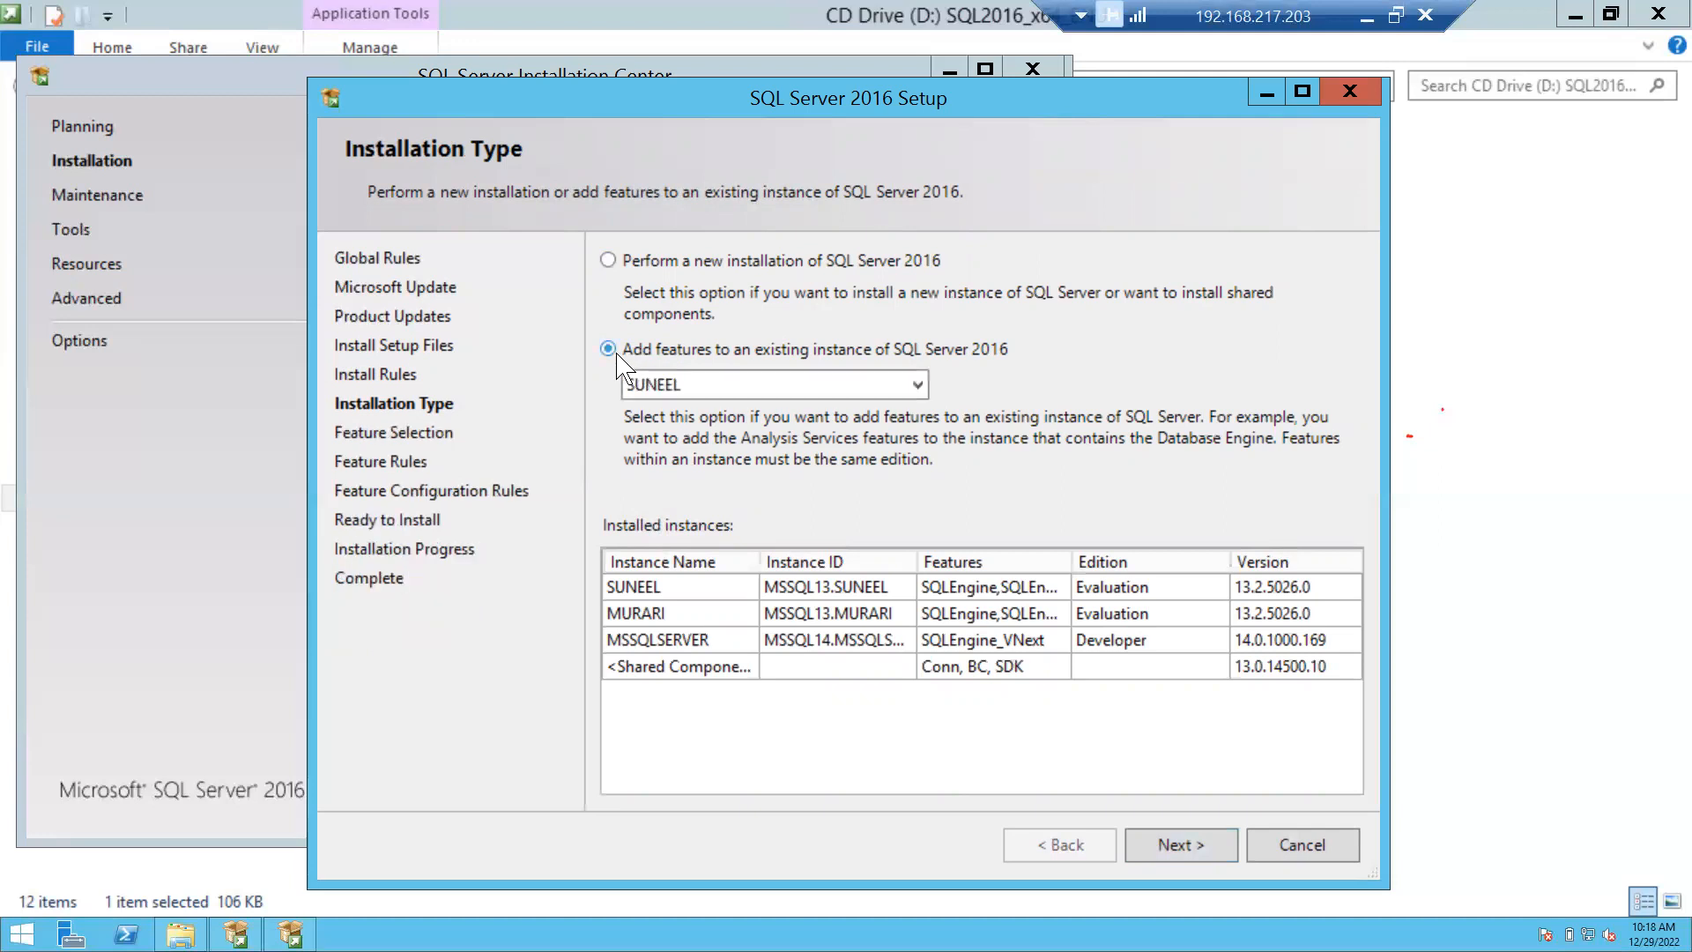
left_click(913, 390)
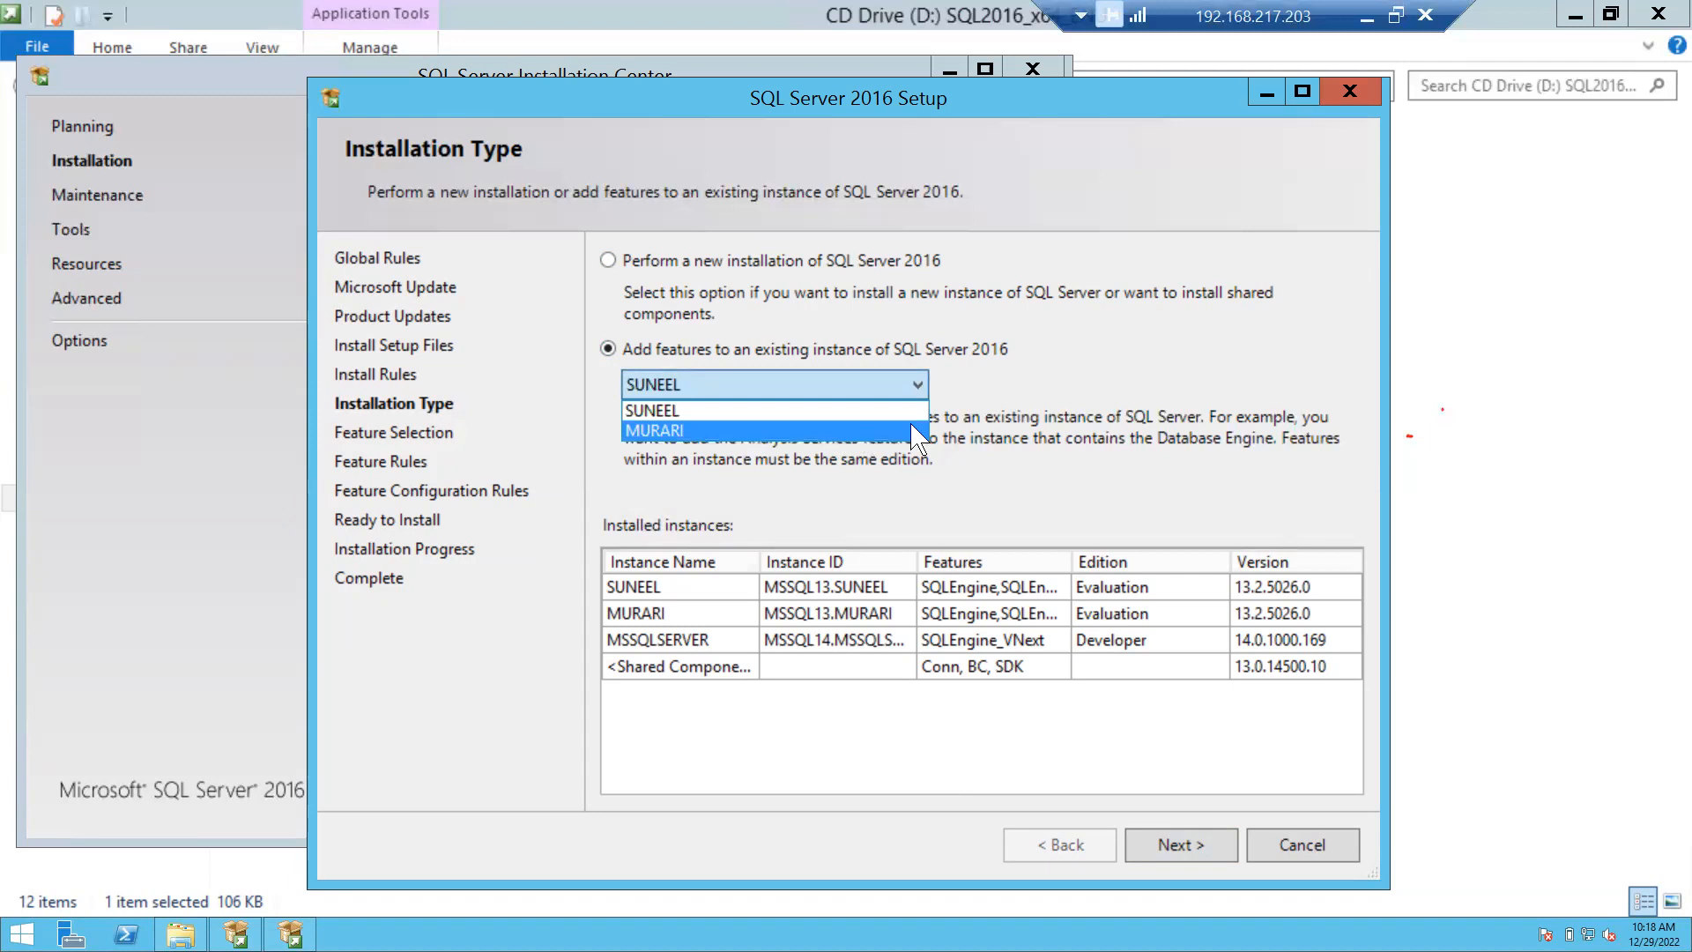
left_click(718, 308)
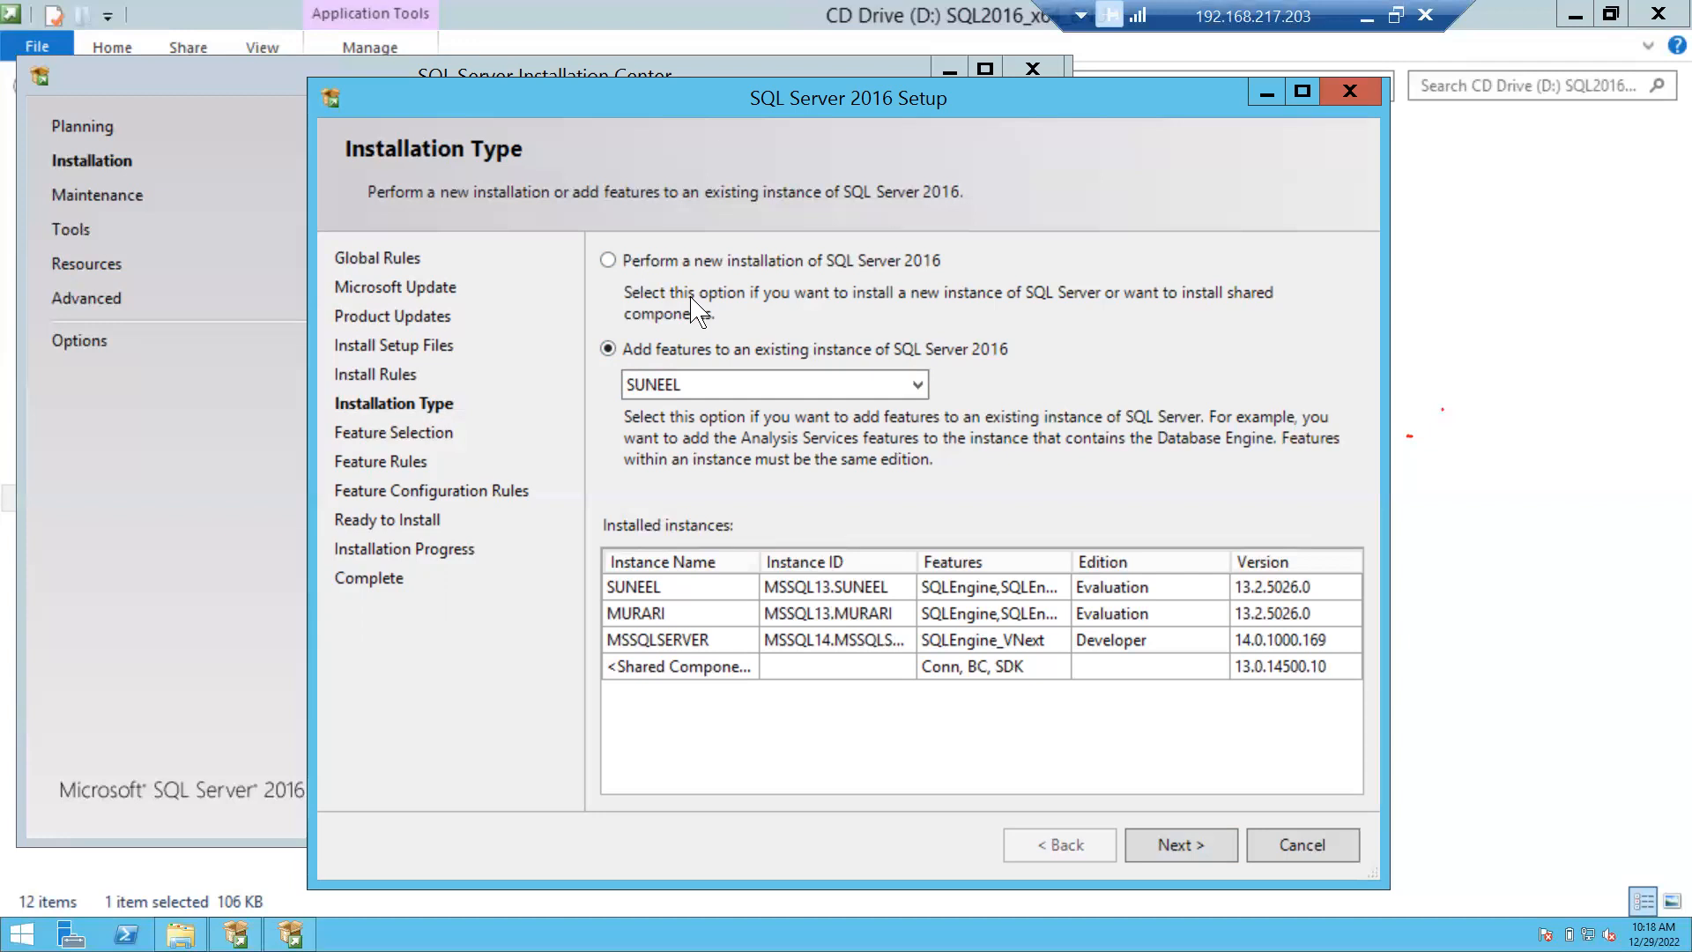
left_click(638, 261)
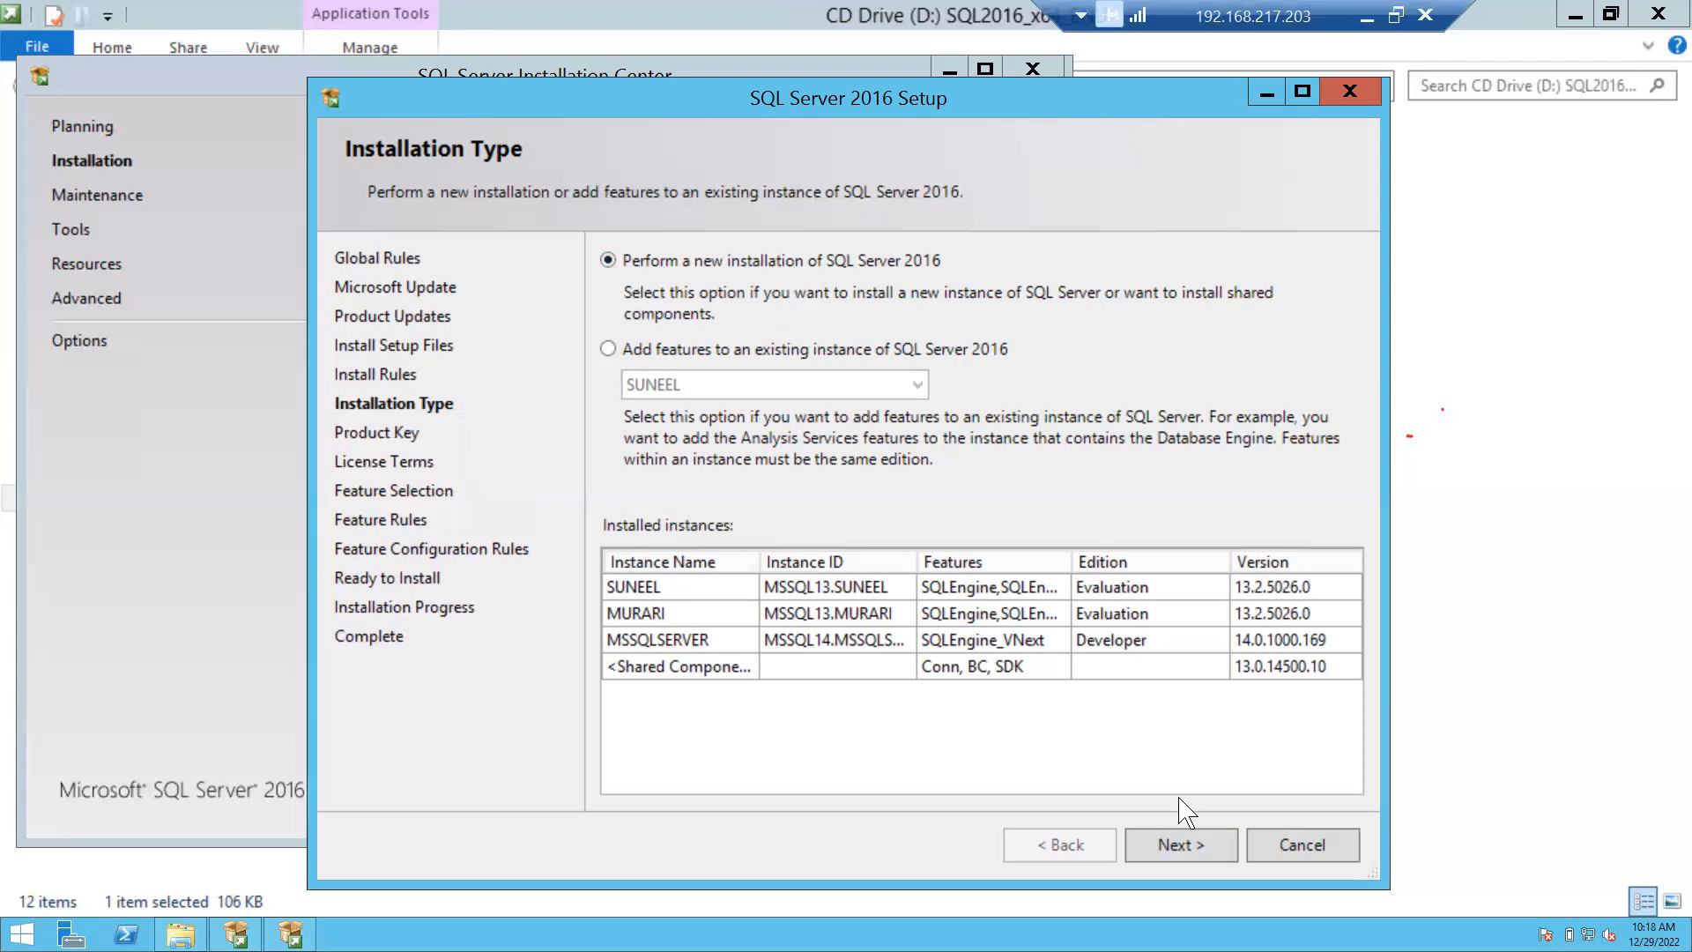
left_click(1181, 845)
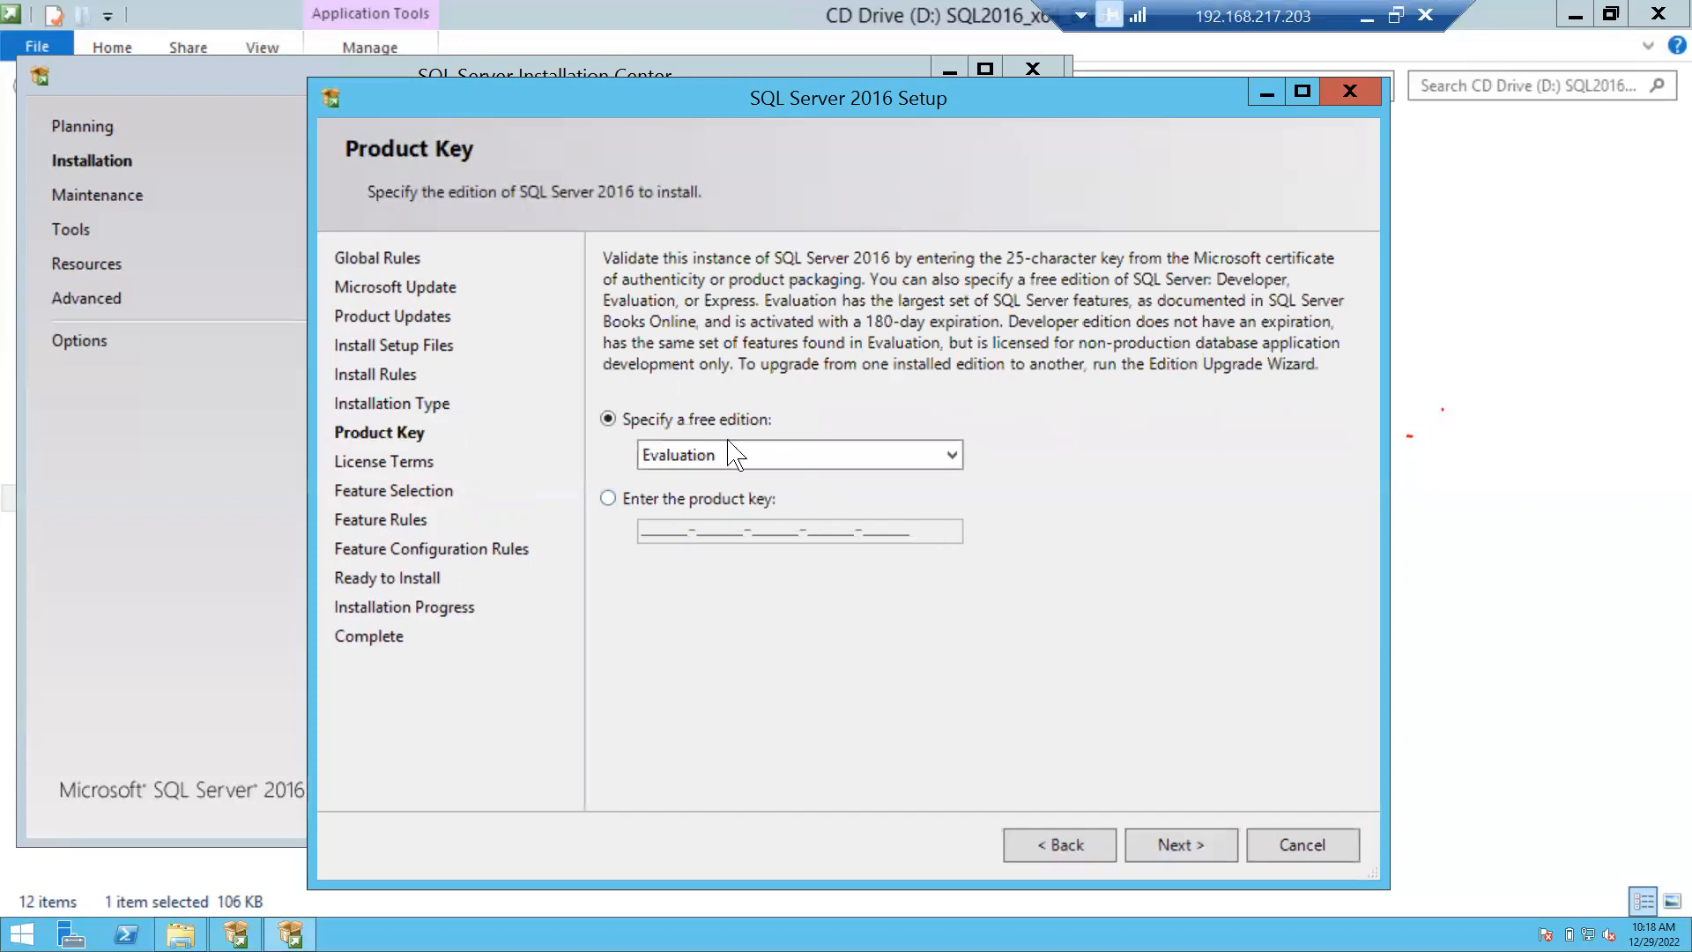
Keep the free Evaluation edition on the Product Key page and continue.
left_click(956, 458)
left_click(952, 457)
left_click(1189, 838)
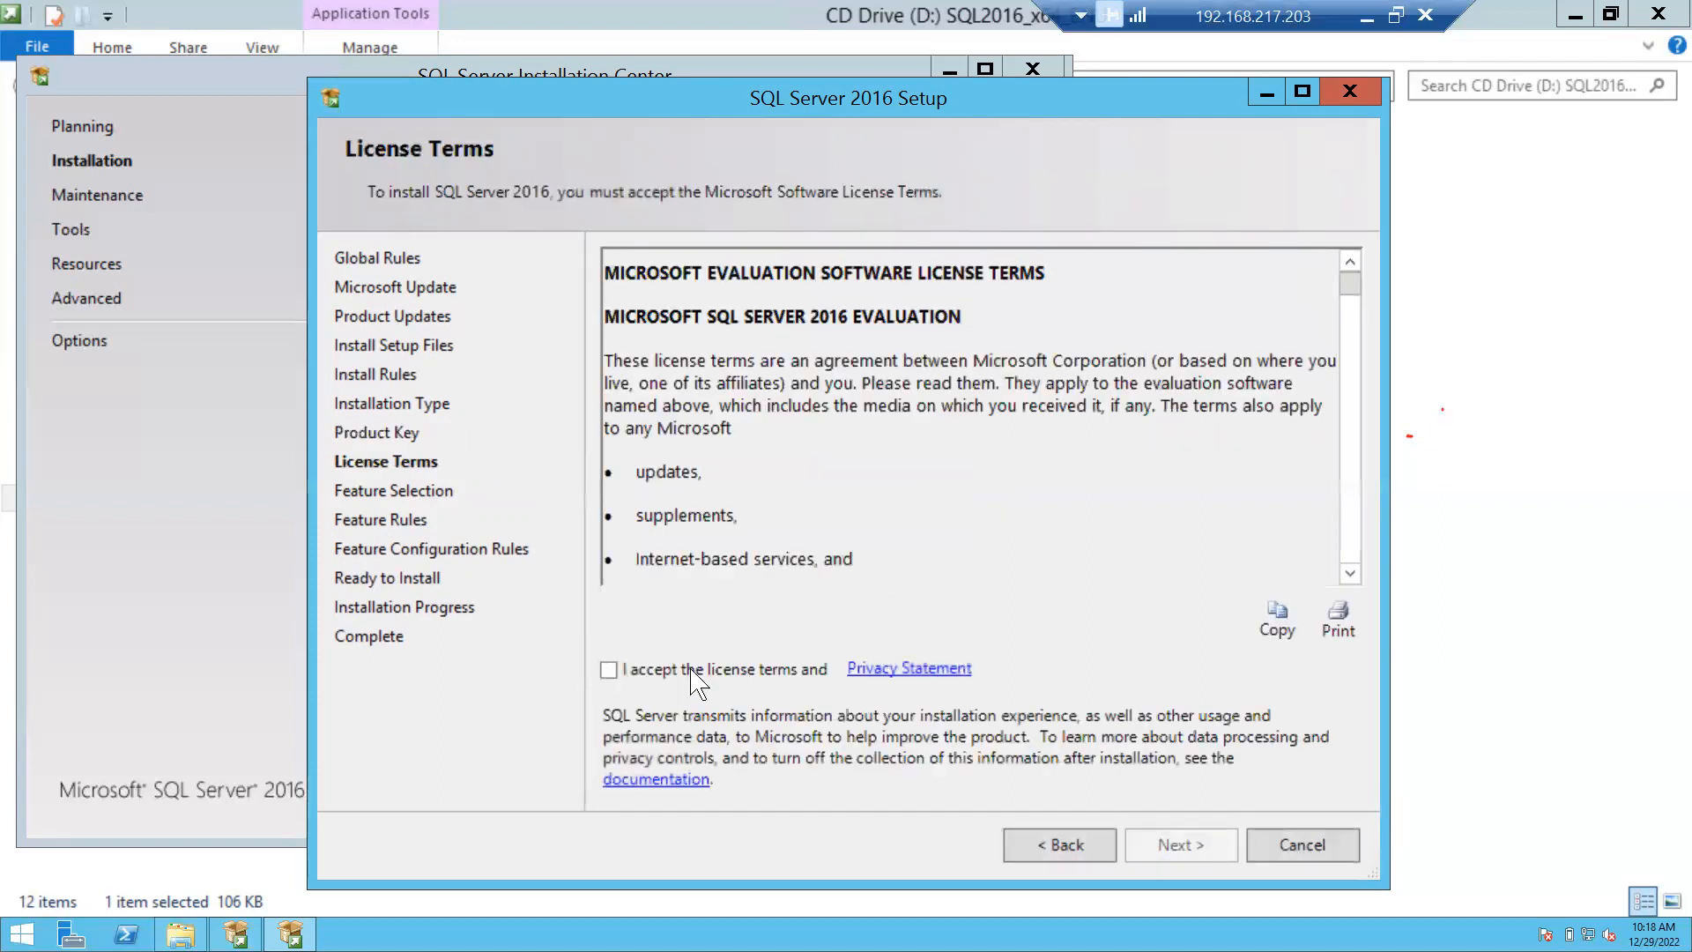
Tick 'I accept the license terms' and continue to Feature Selection.
left_click(648, 674)
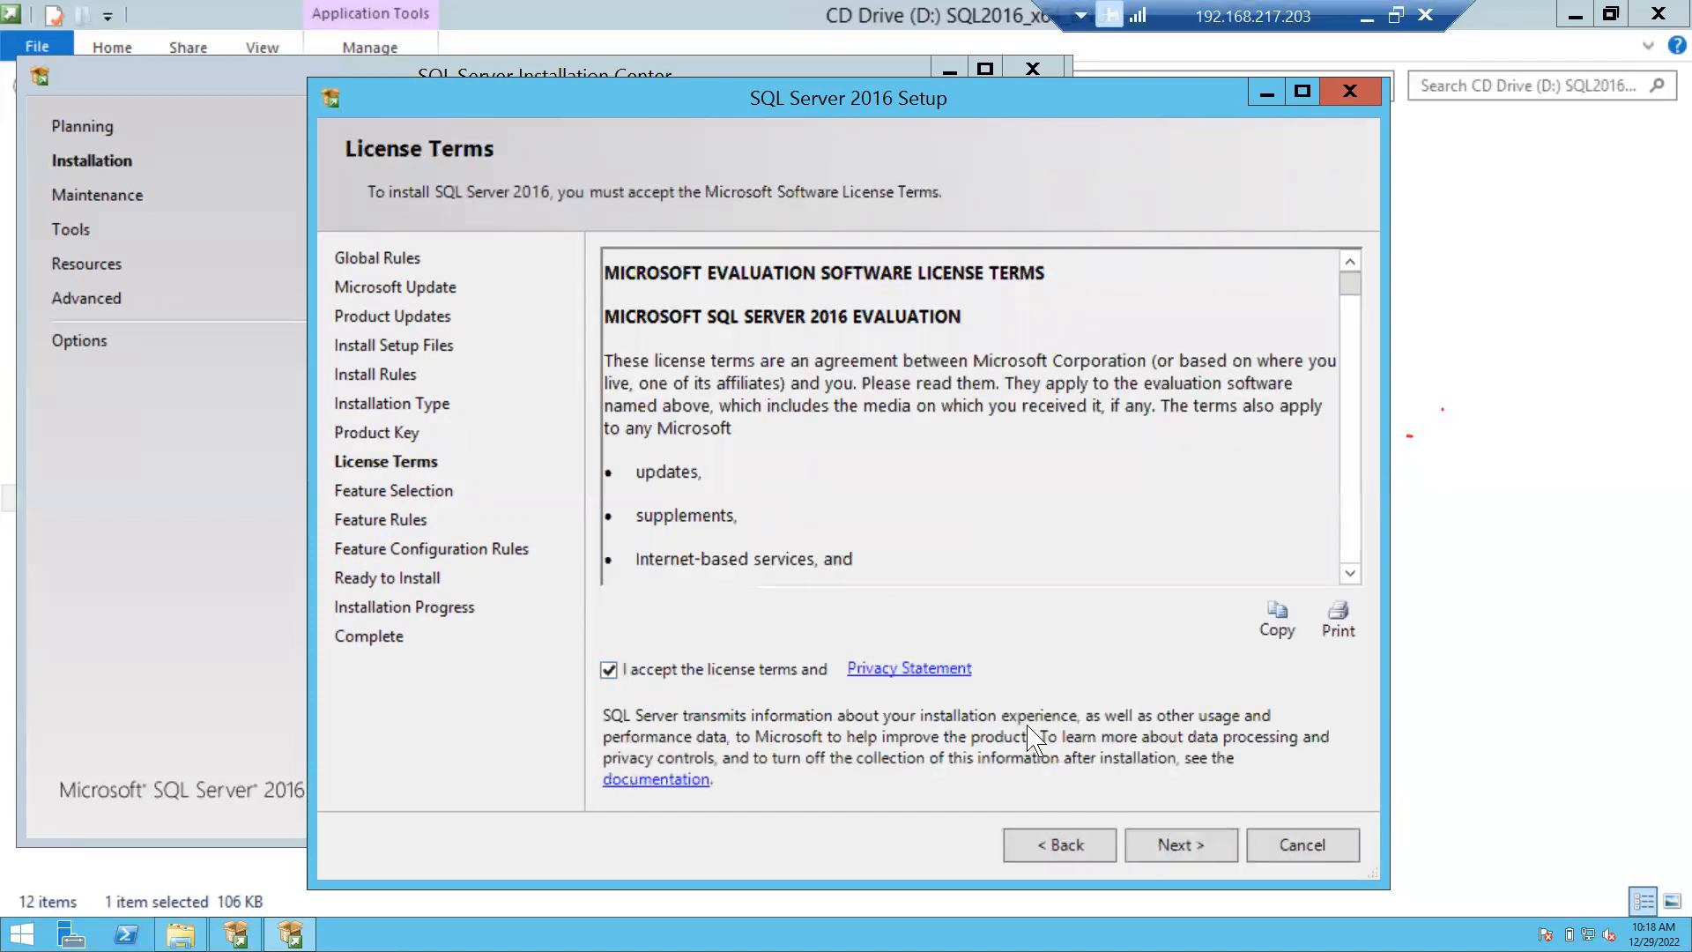
left_click(1203, 848)
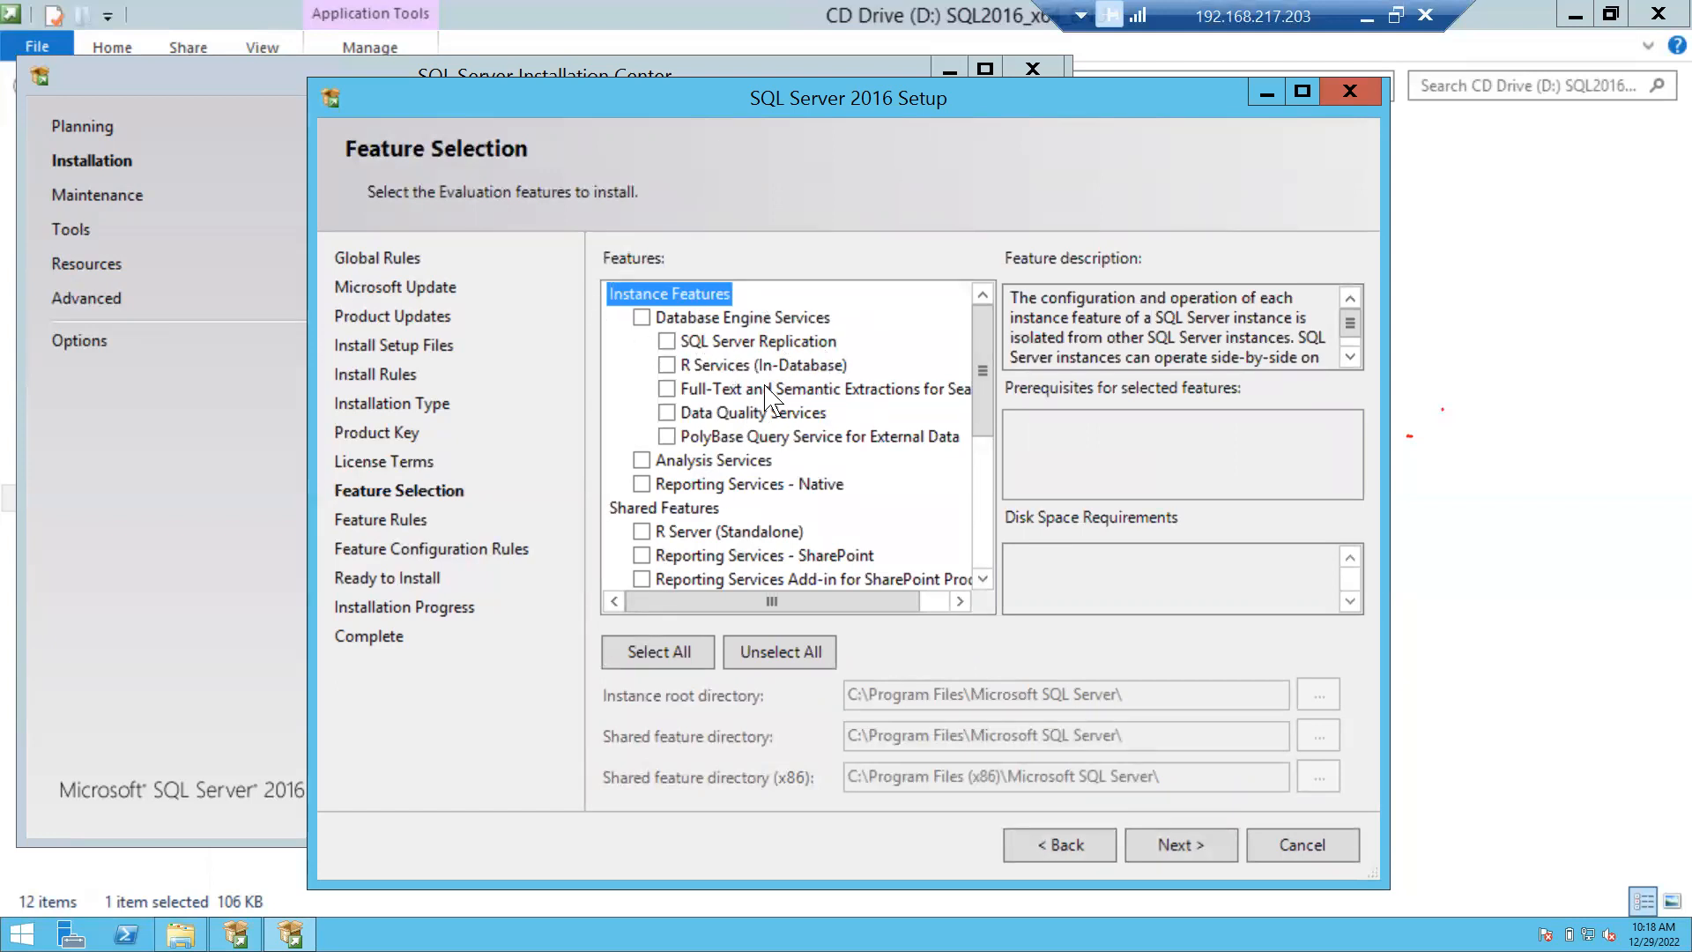
left_click(680, 512)
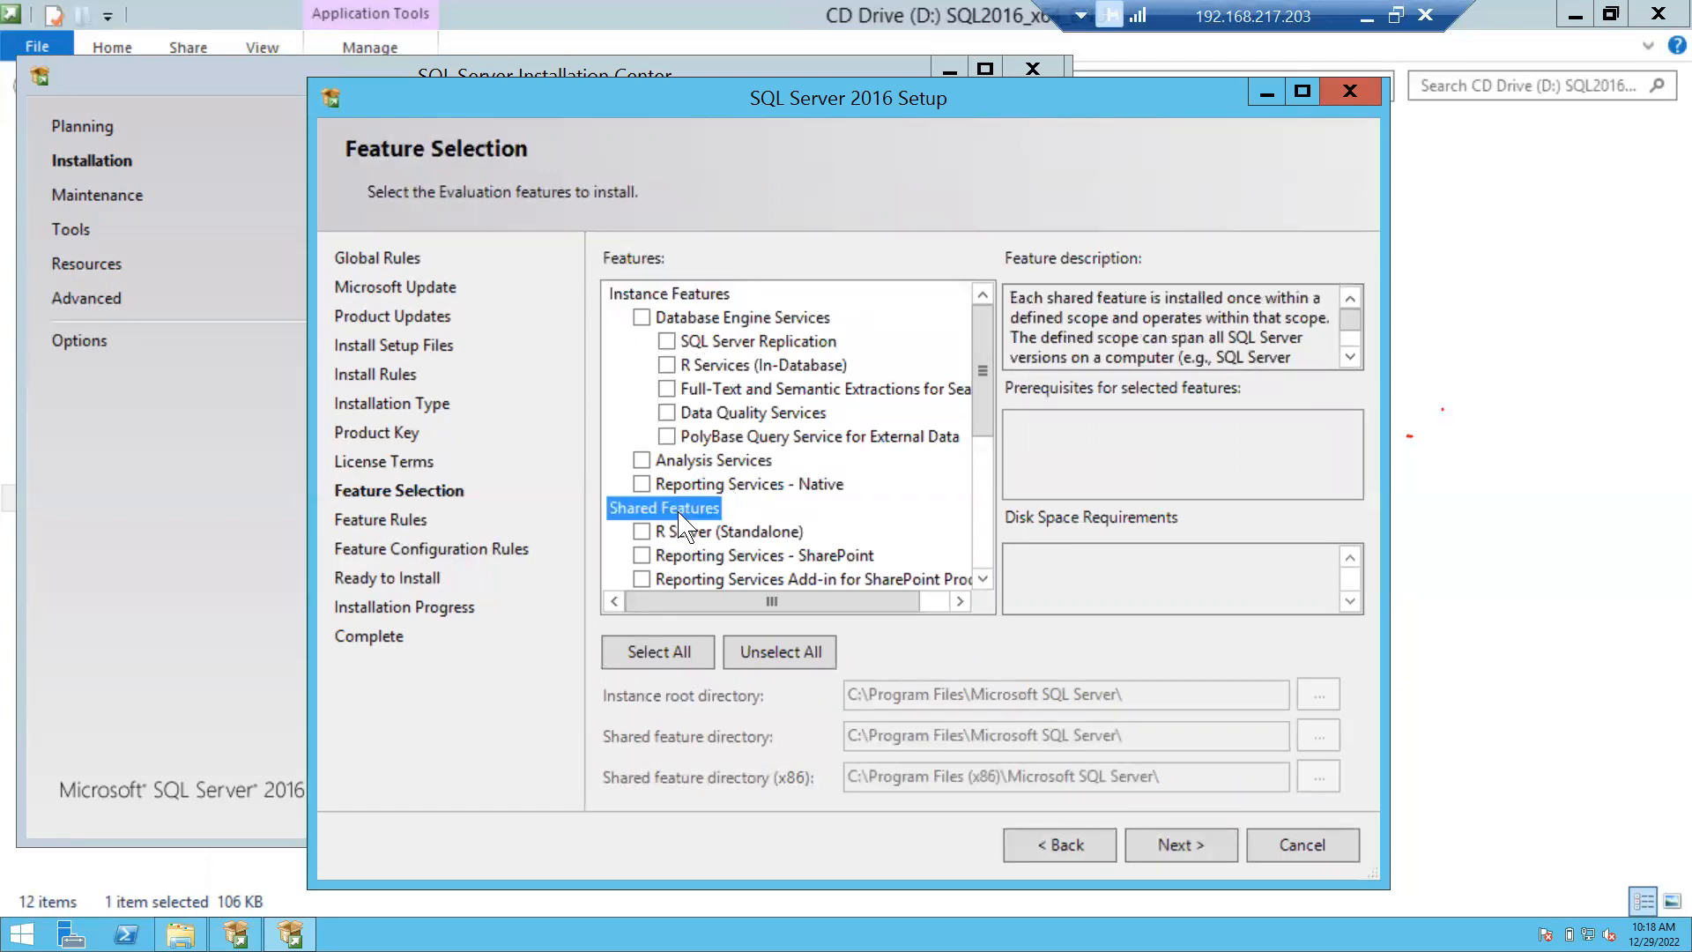
left_click(670, 297)
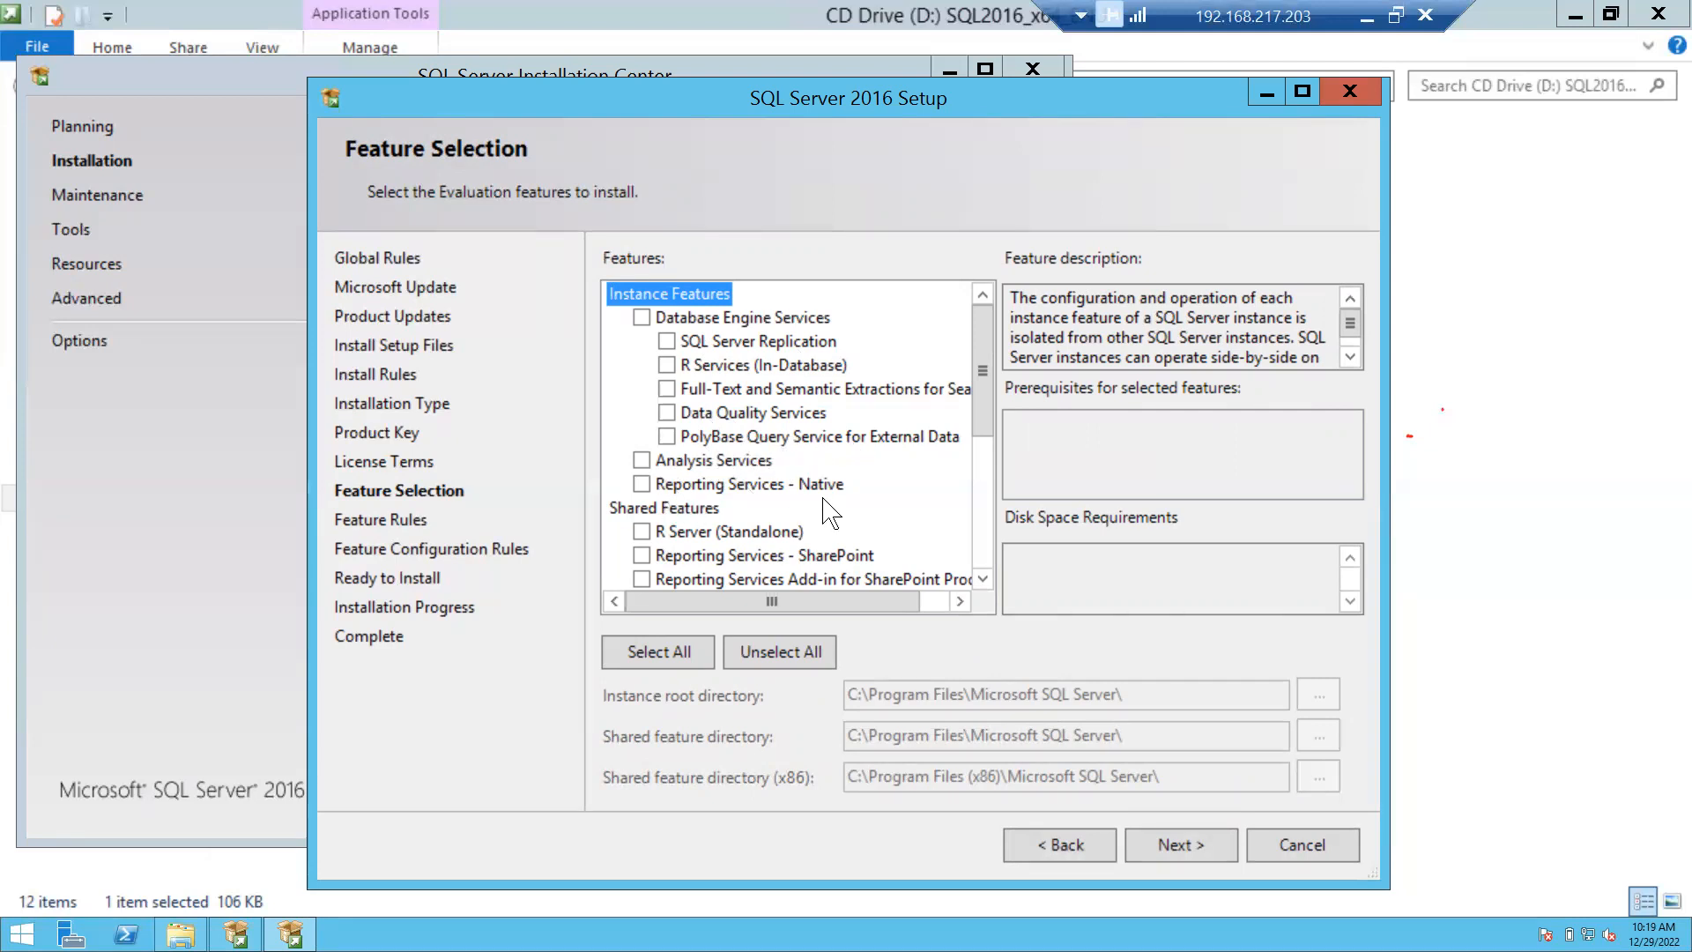
scroll(833, 503, "down", 2)
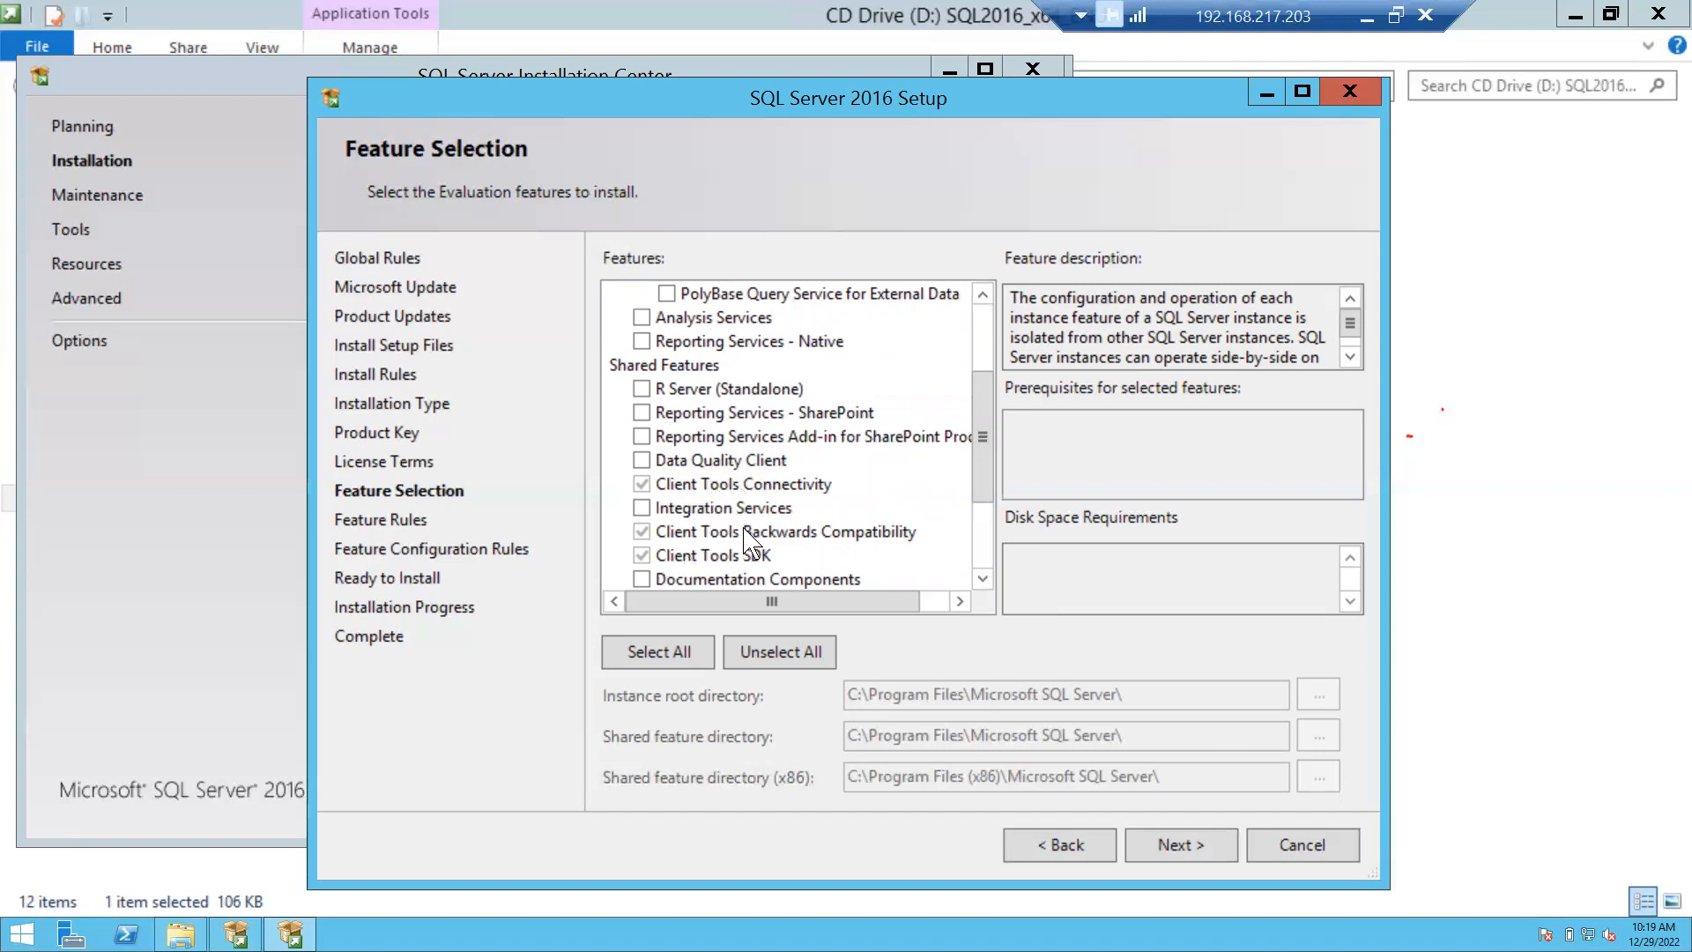
scroll(748, 535, "down", 2)
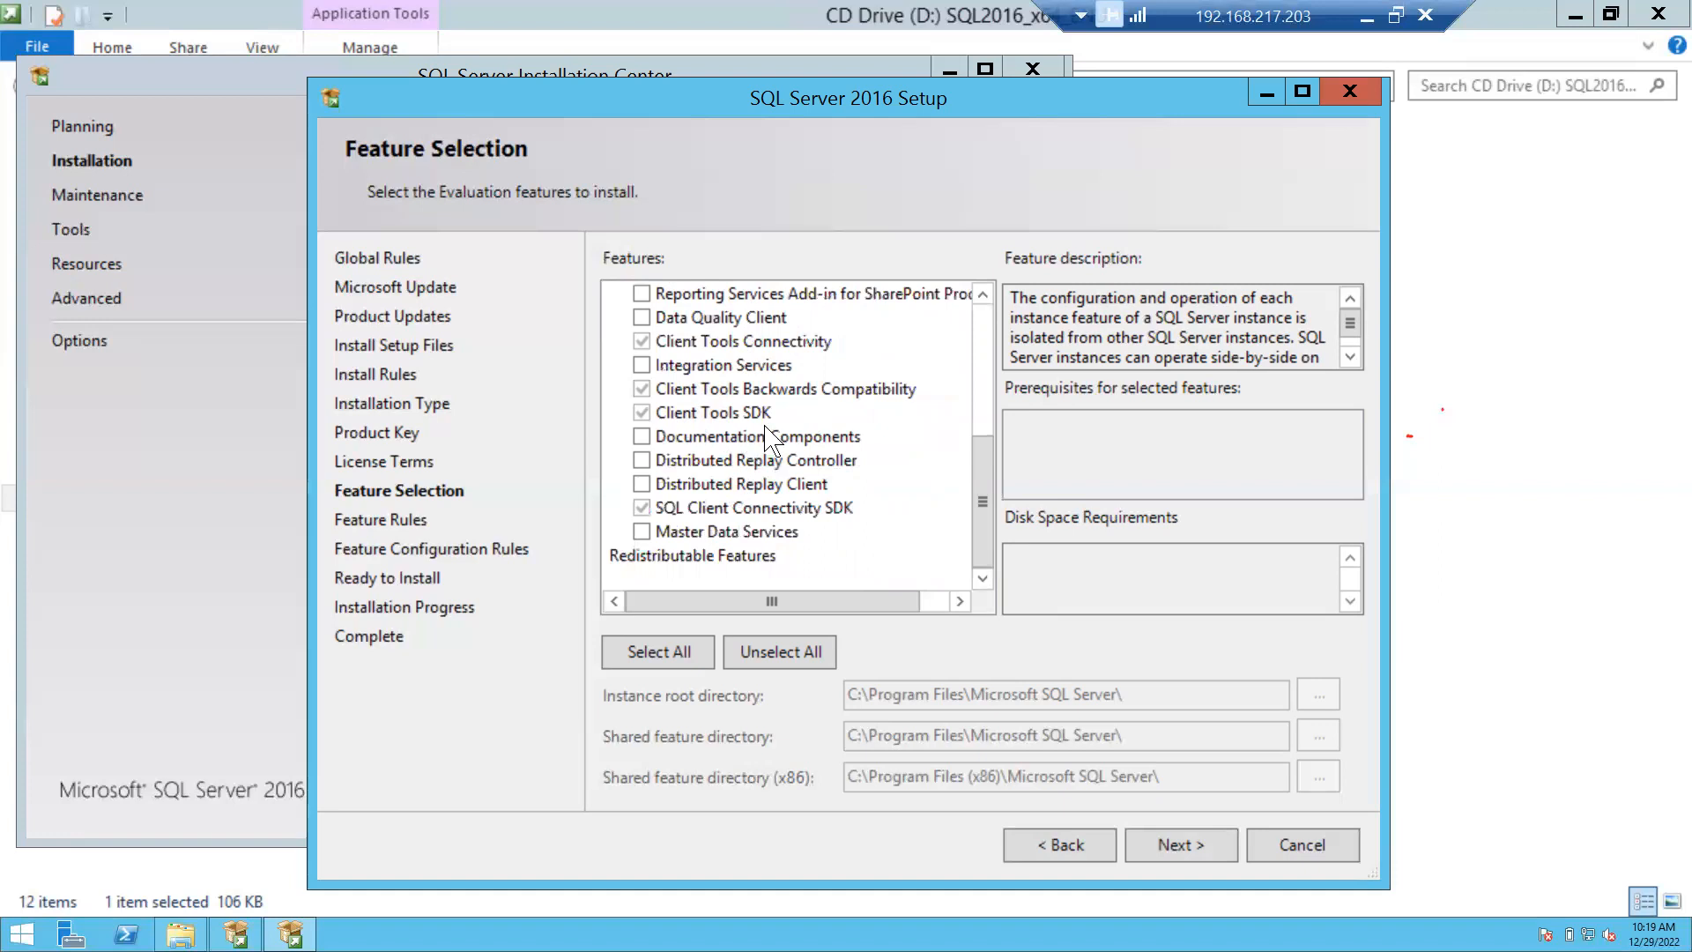
scroll(765, 430, "up", 1)
scroll(767, 433, "up", 3)
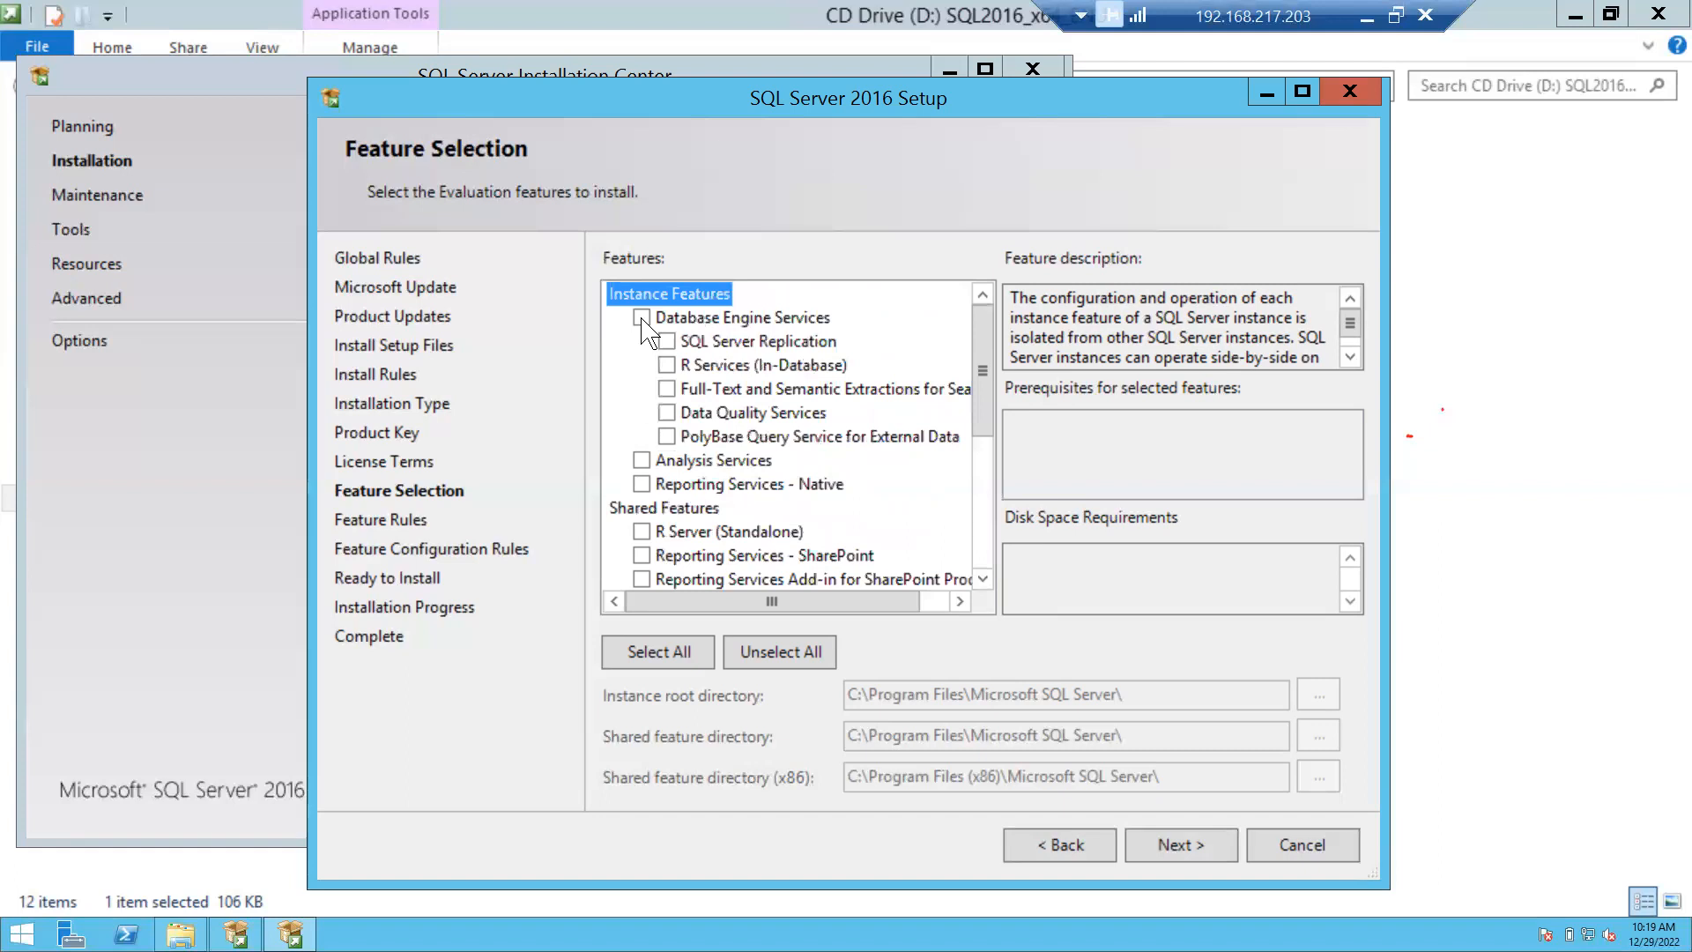
Tick Database Engine Services, SQL Server Replication, and Full-Text and Semantic Extractions for Search.
left_click(642, 318)
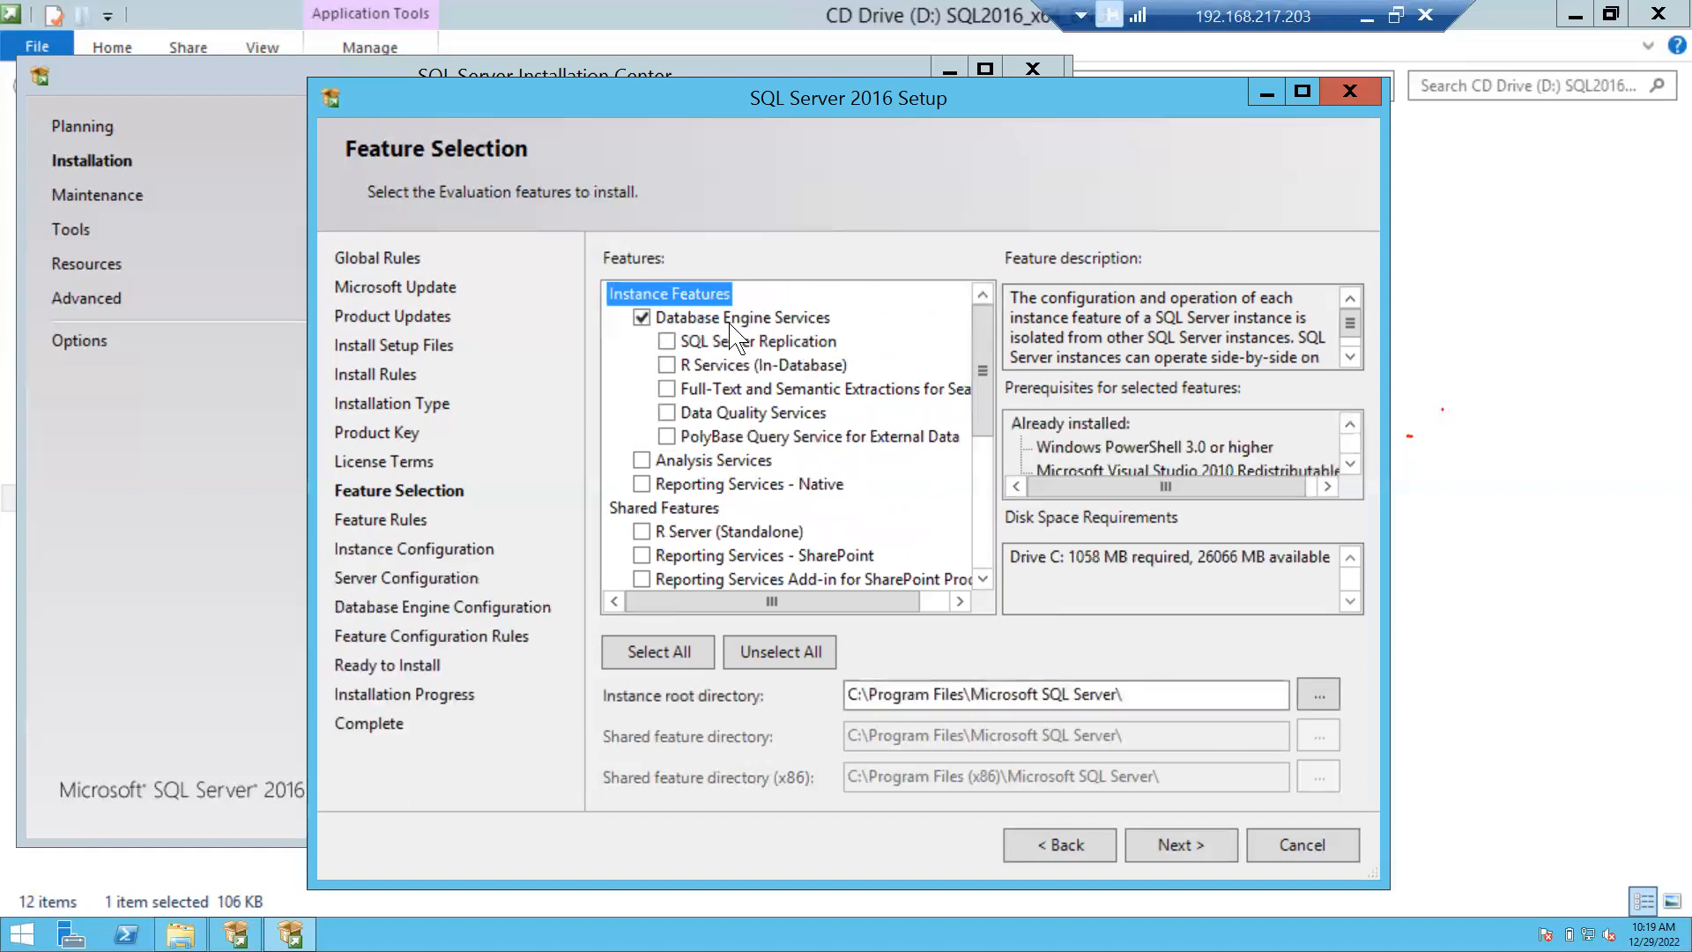
left_click(667, 341)
left_click(667, 389)
scroll(846, 480, "down", 1)
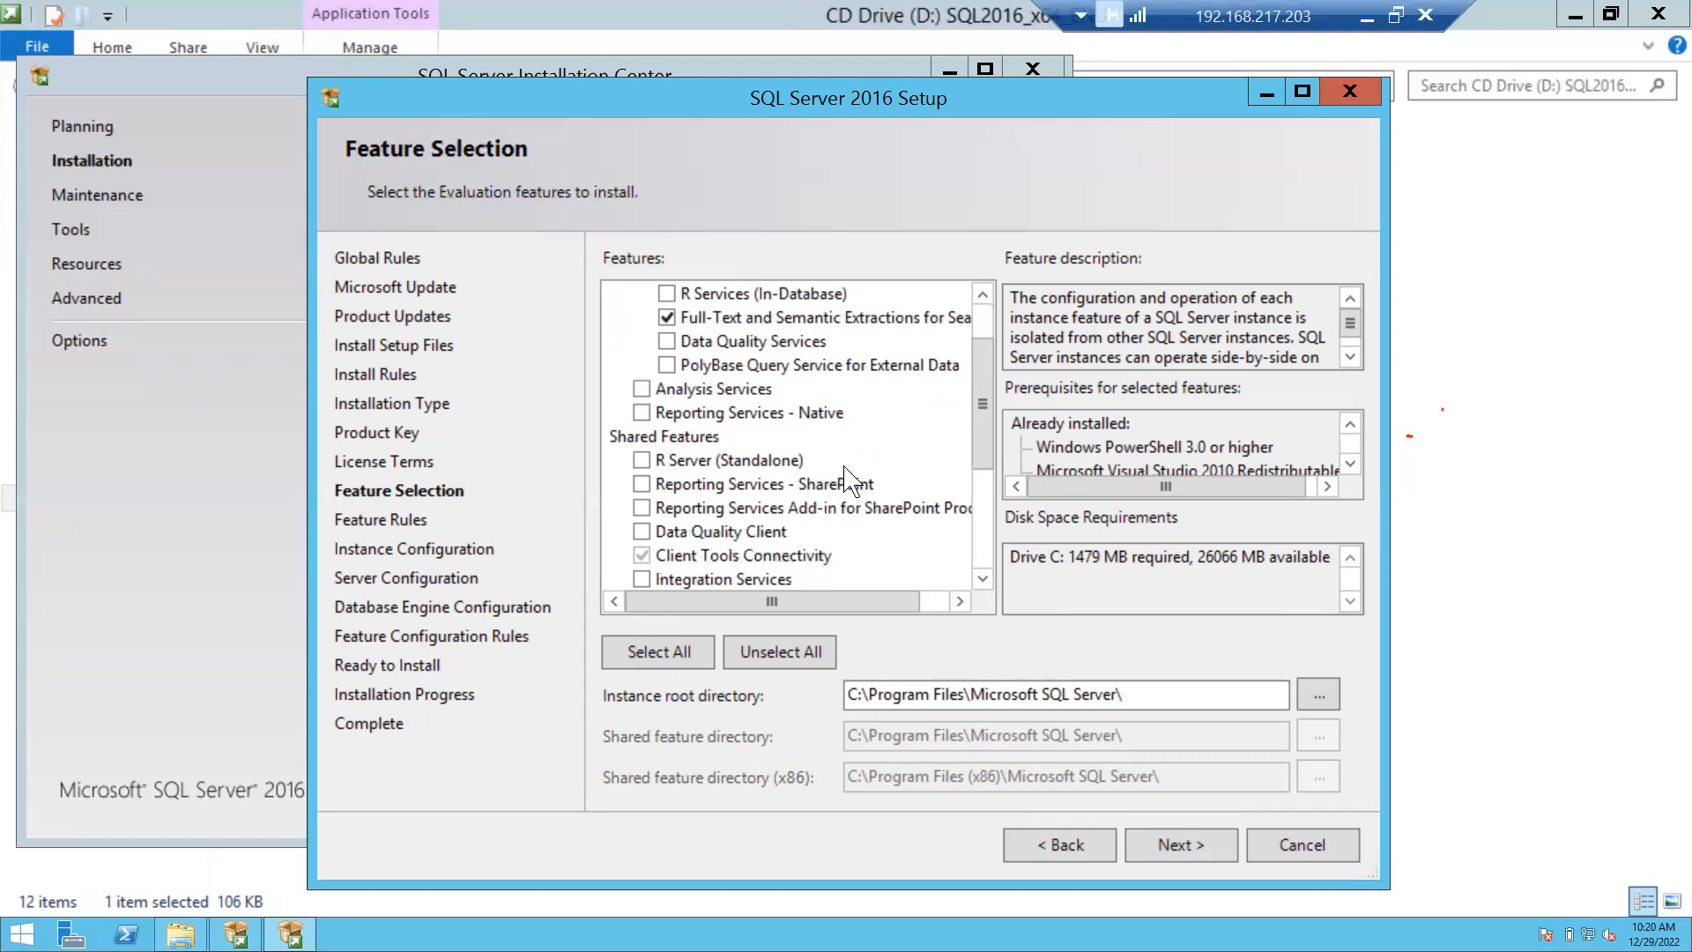
scroll(843, 480, "down", 2)
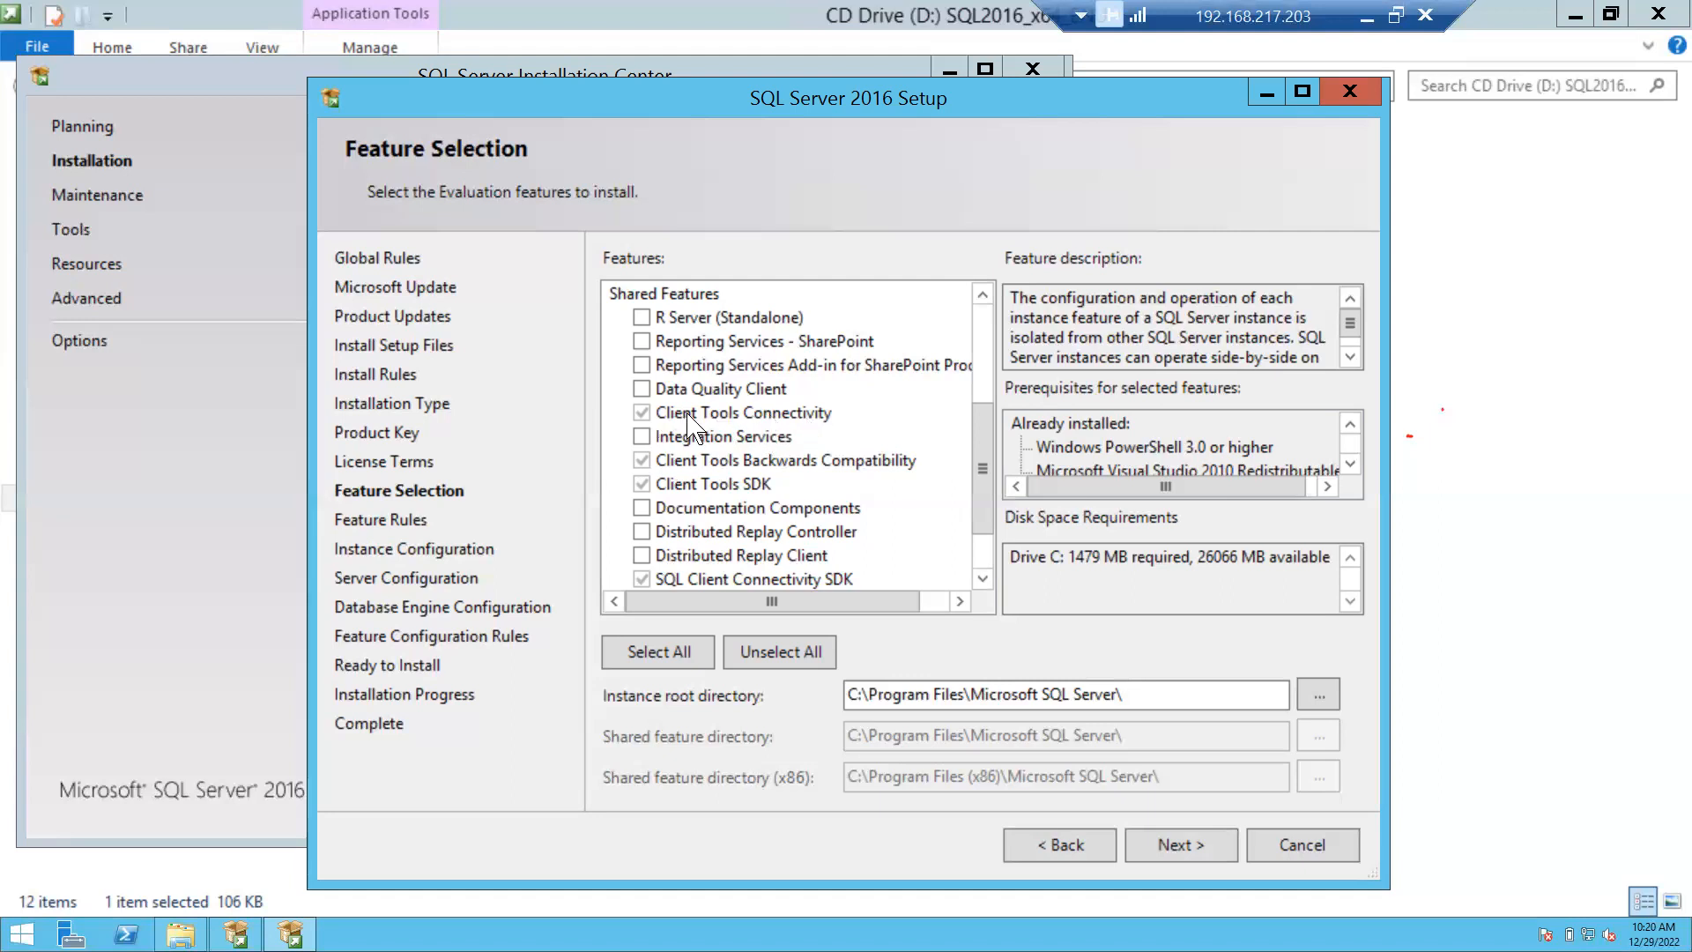
left_click(639, 298)
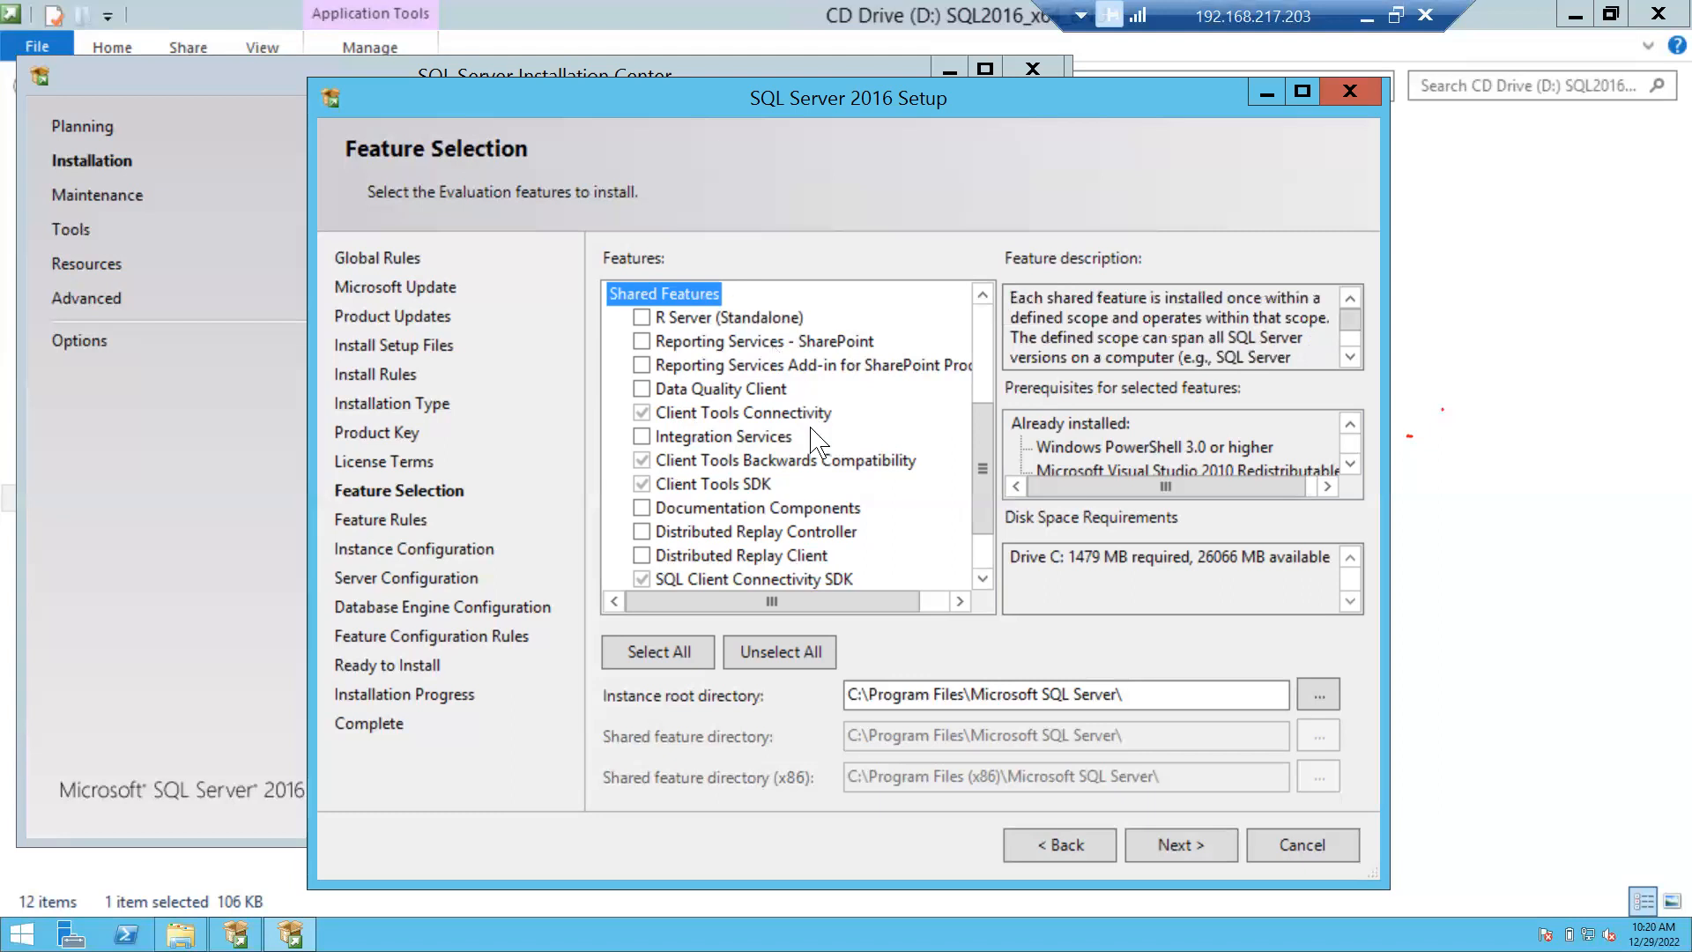
scroll(743, 495, "down", 1)
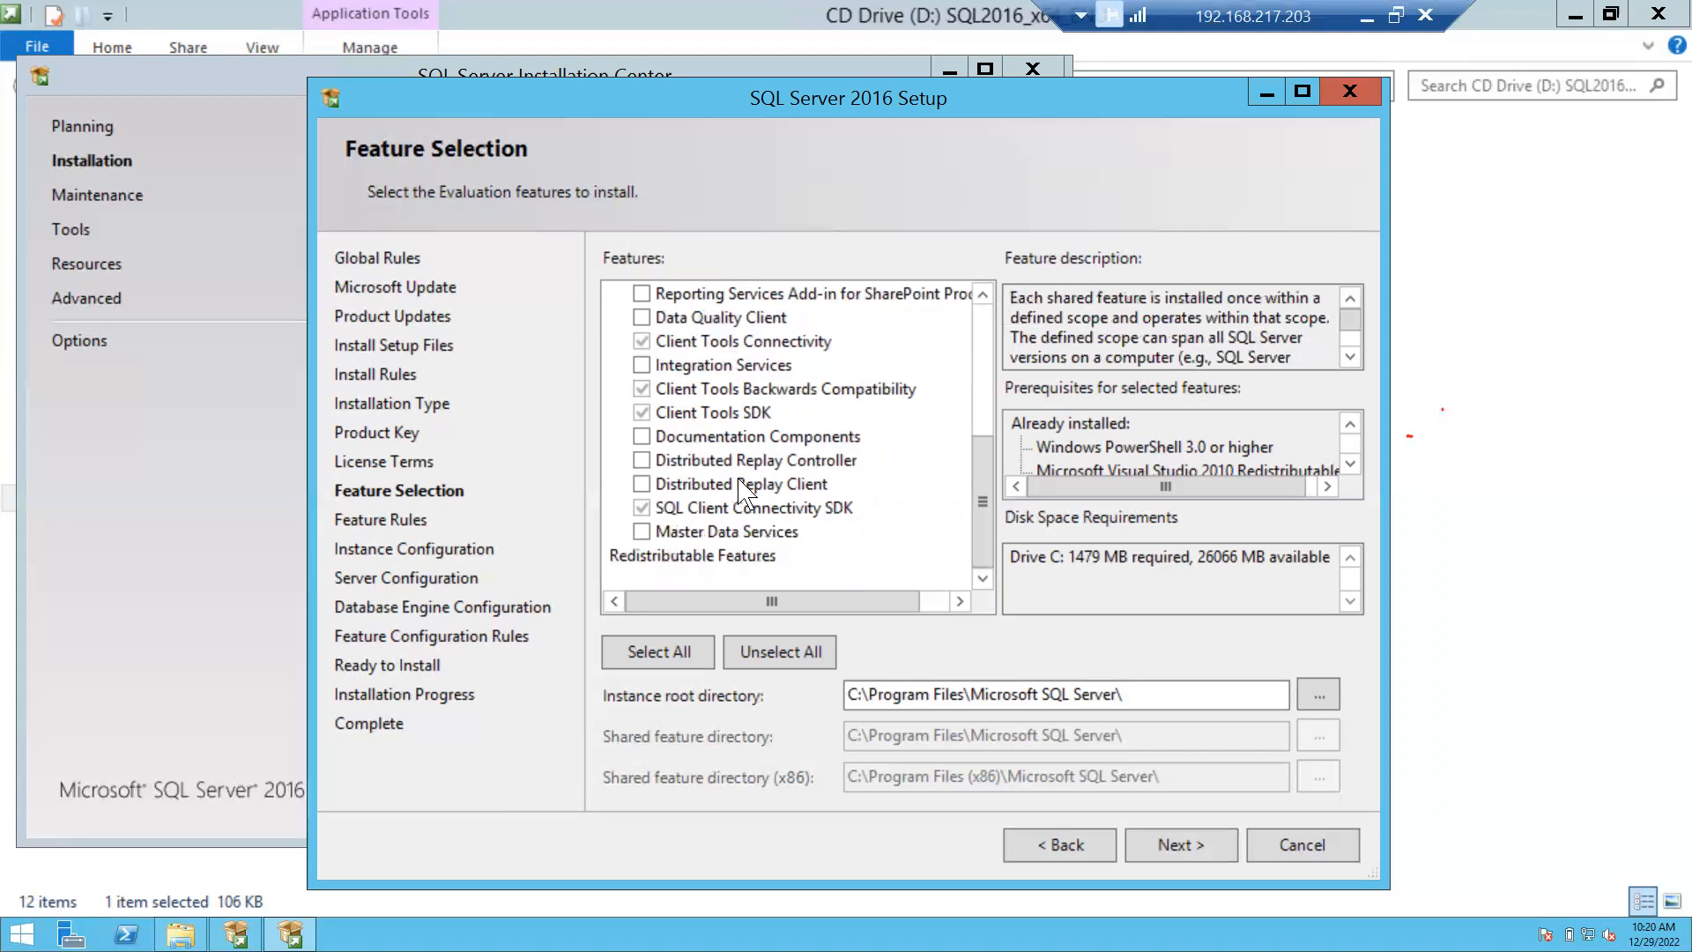
scroll(743, 494, "up", 3)
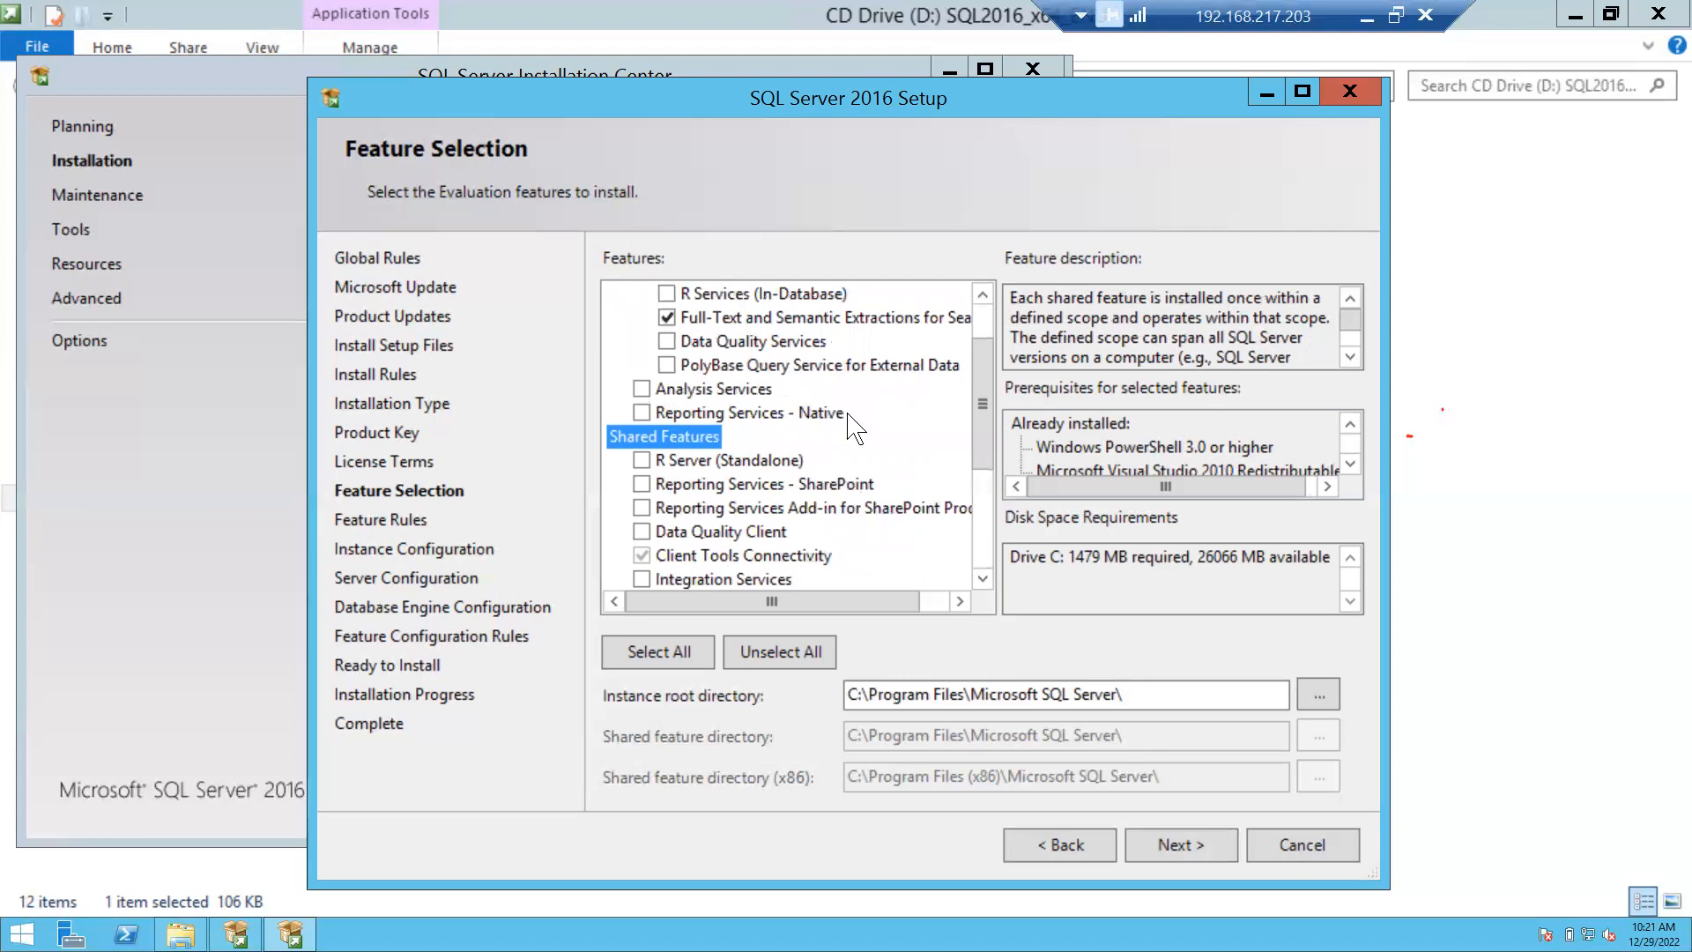
scroll(771, 489, "down", 2)
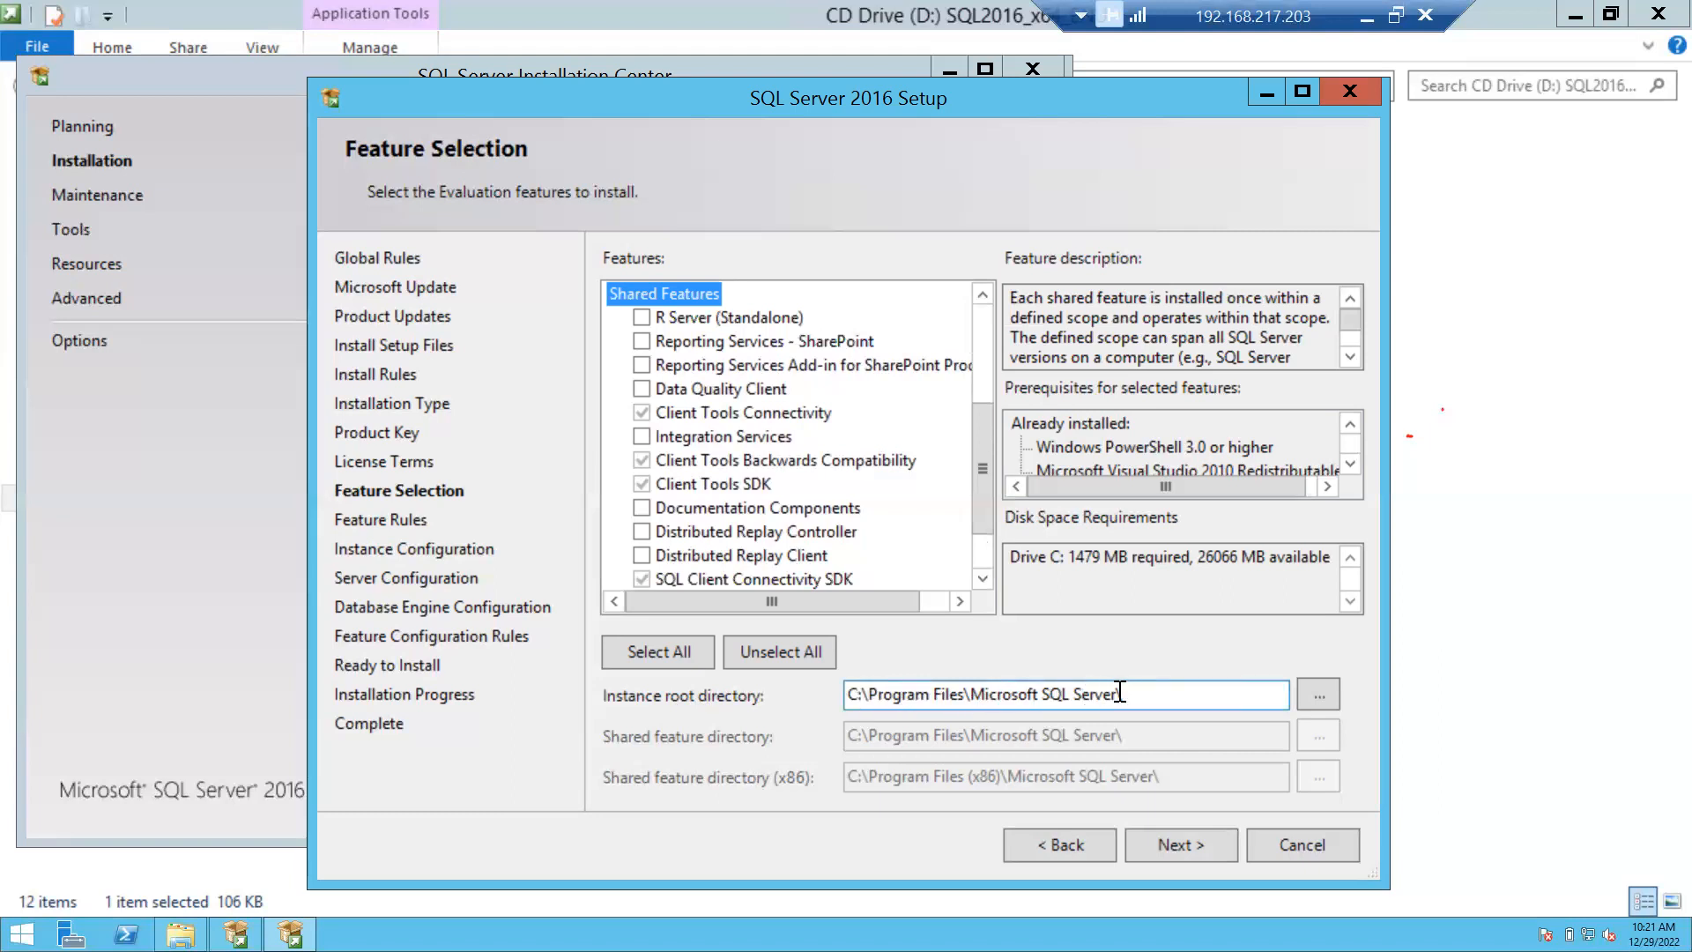
left_click(1319, 697)
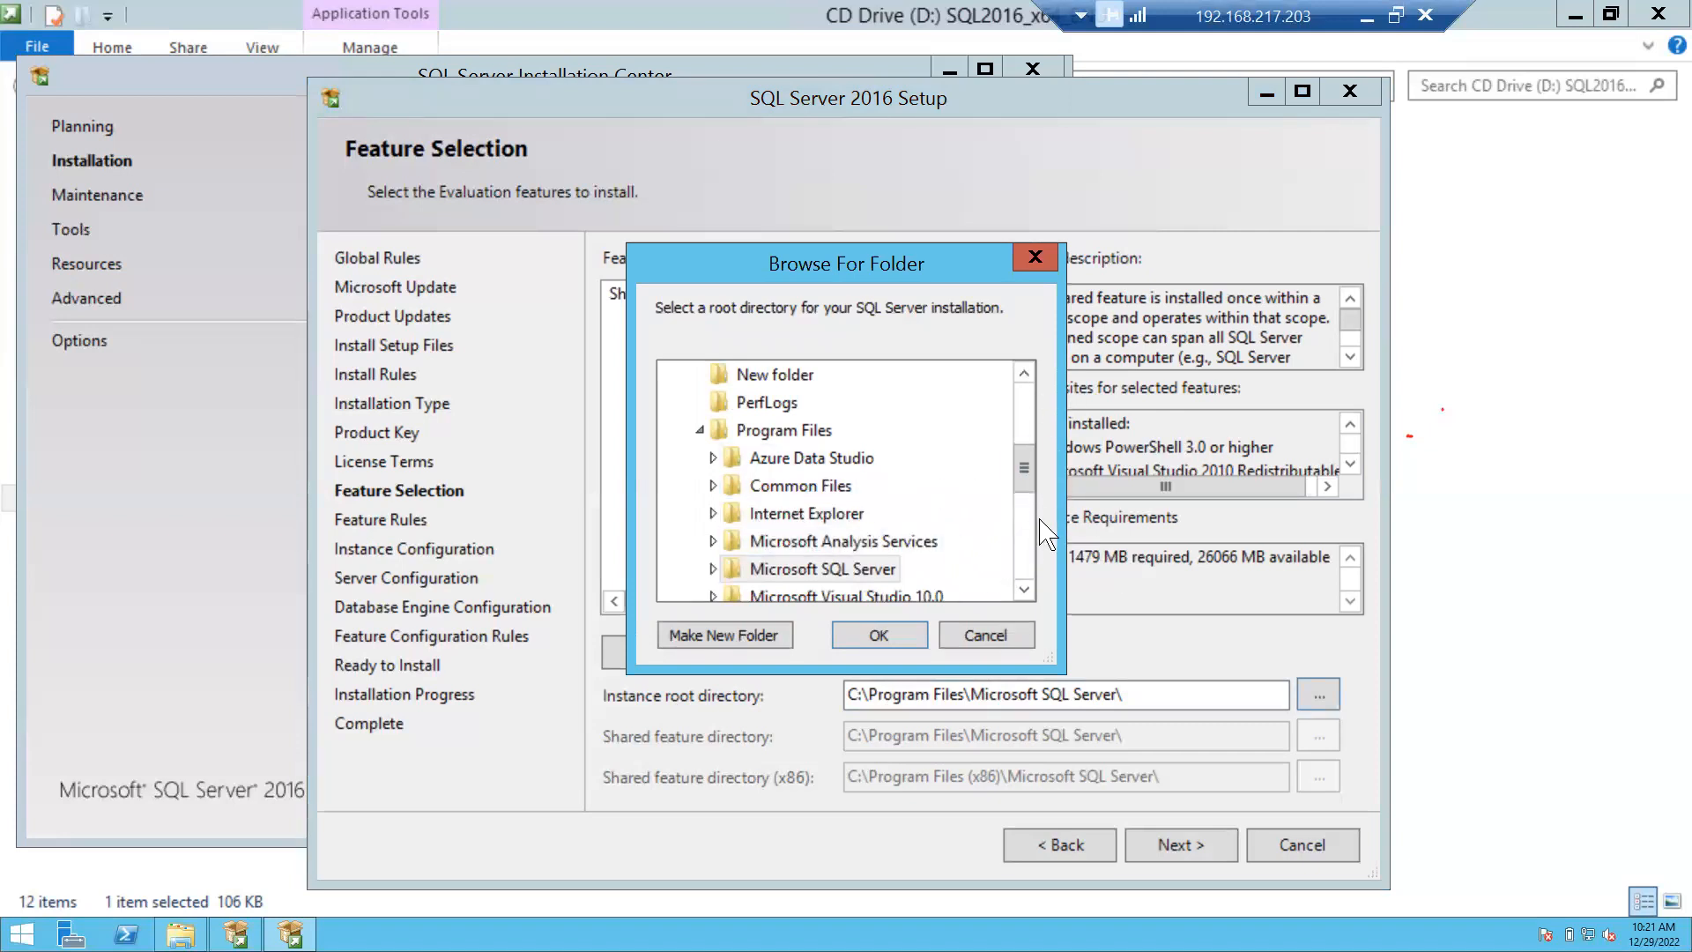
left_click(991, 629)
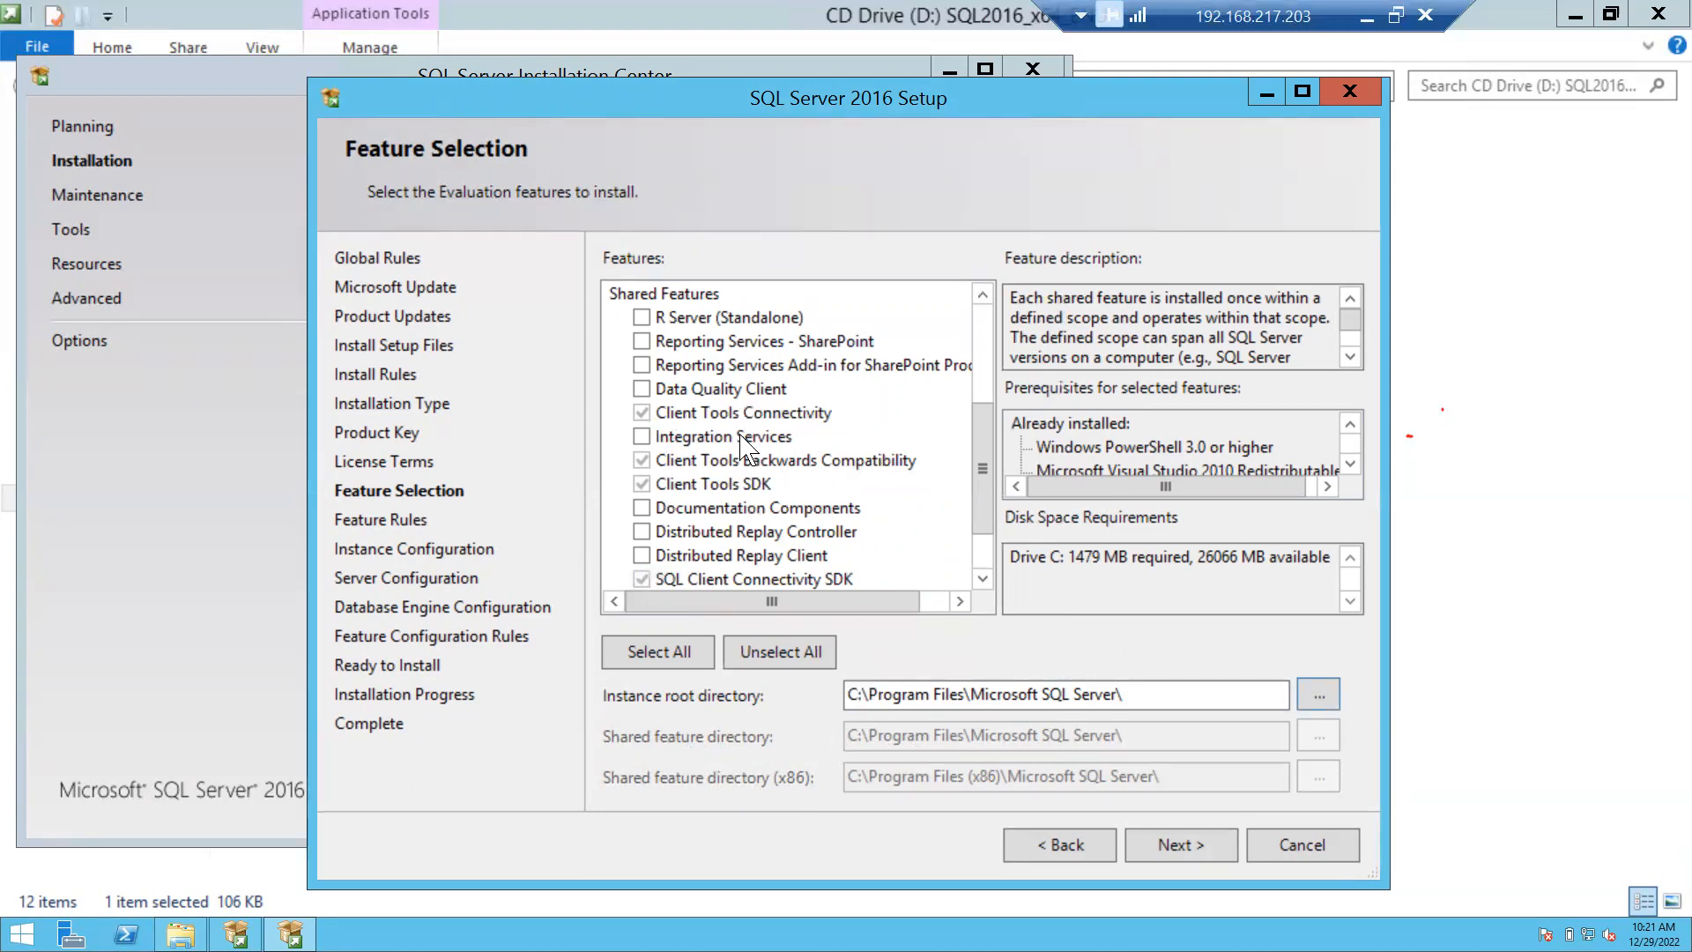
left_click(980, 369)
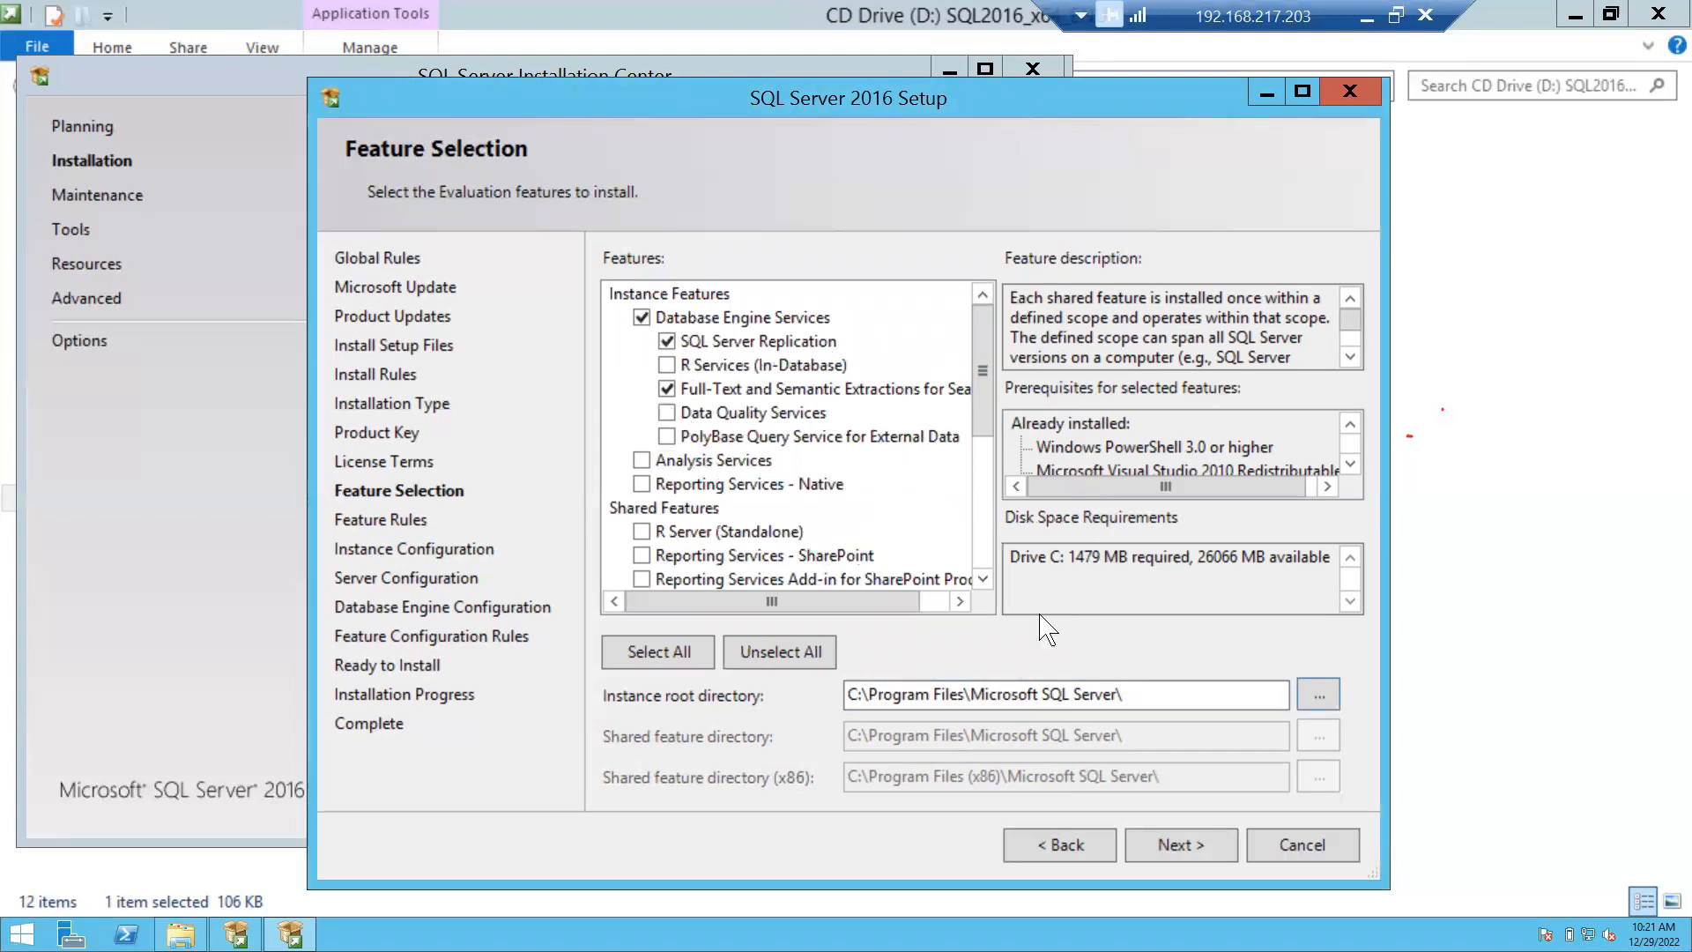
Confirm the three selected features and proceed to Instance Configuration.
left_click(1177, 848)
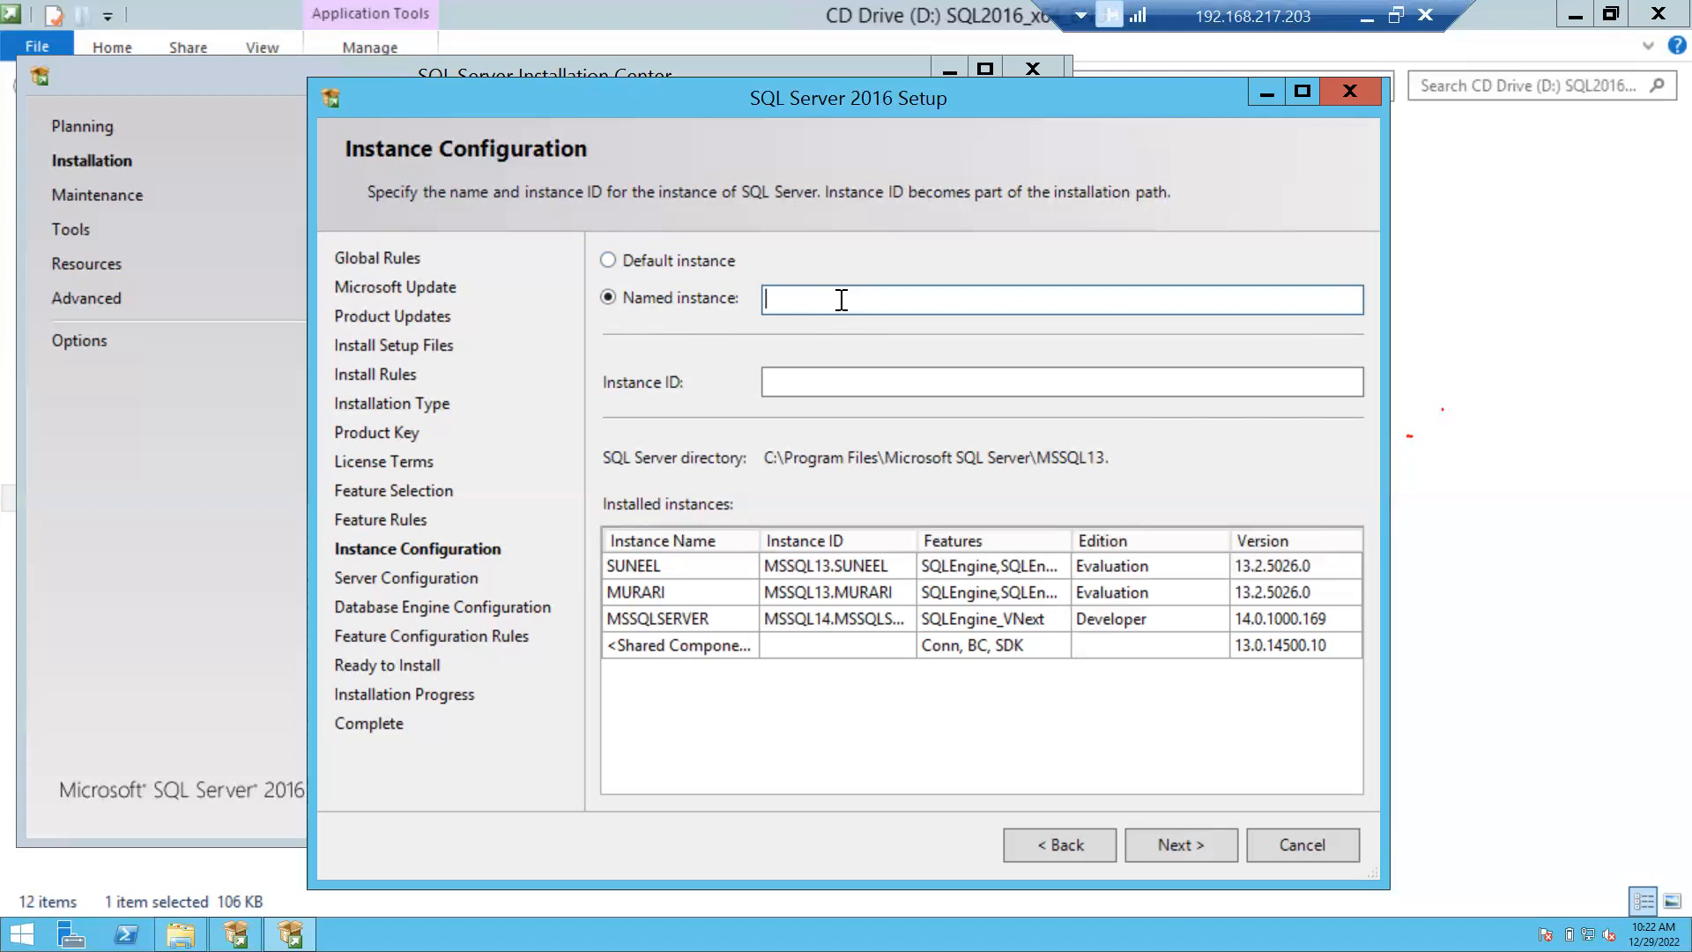
Enter 'abc' as the named instance so the instance ID becomes ABC, and continue.
type("aba")
key("BackSpace")
type("c")
left_click(1008, 382)
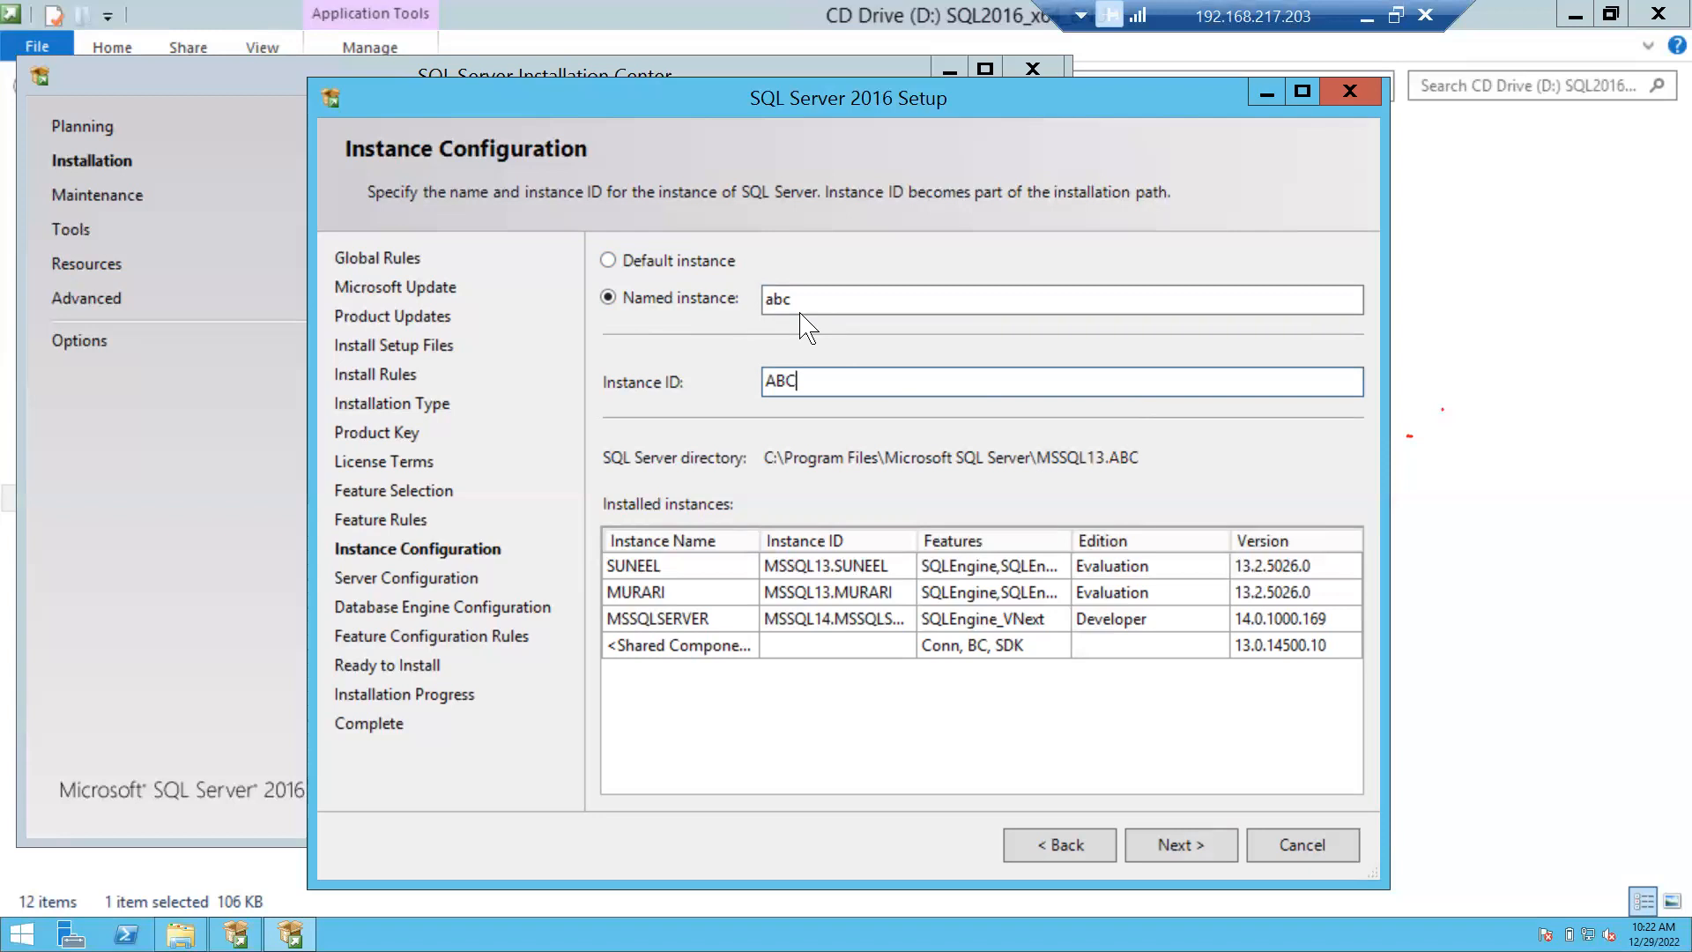
left_click(1181, 844)
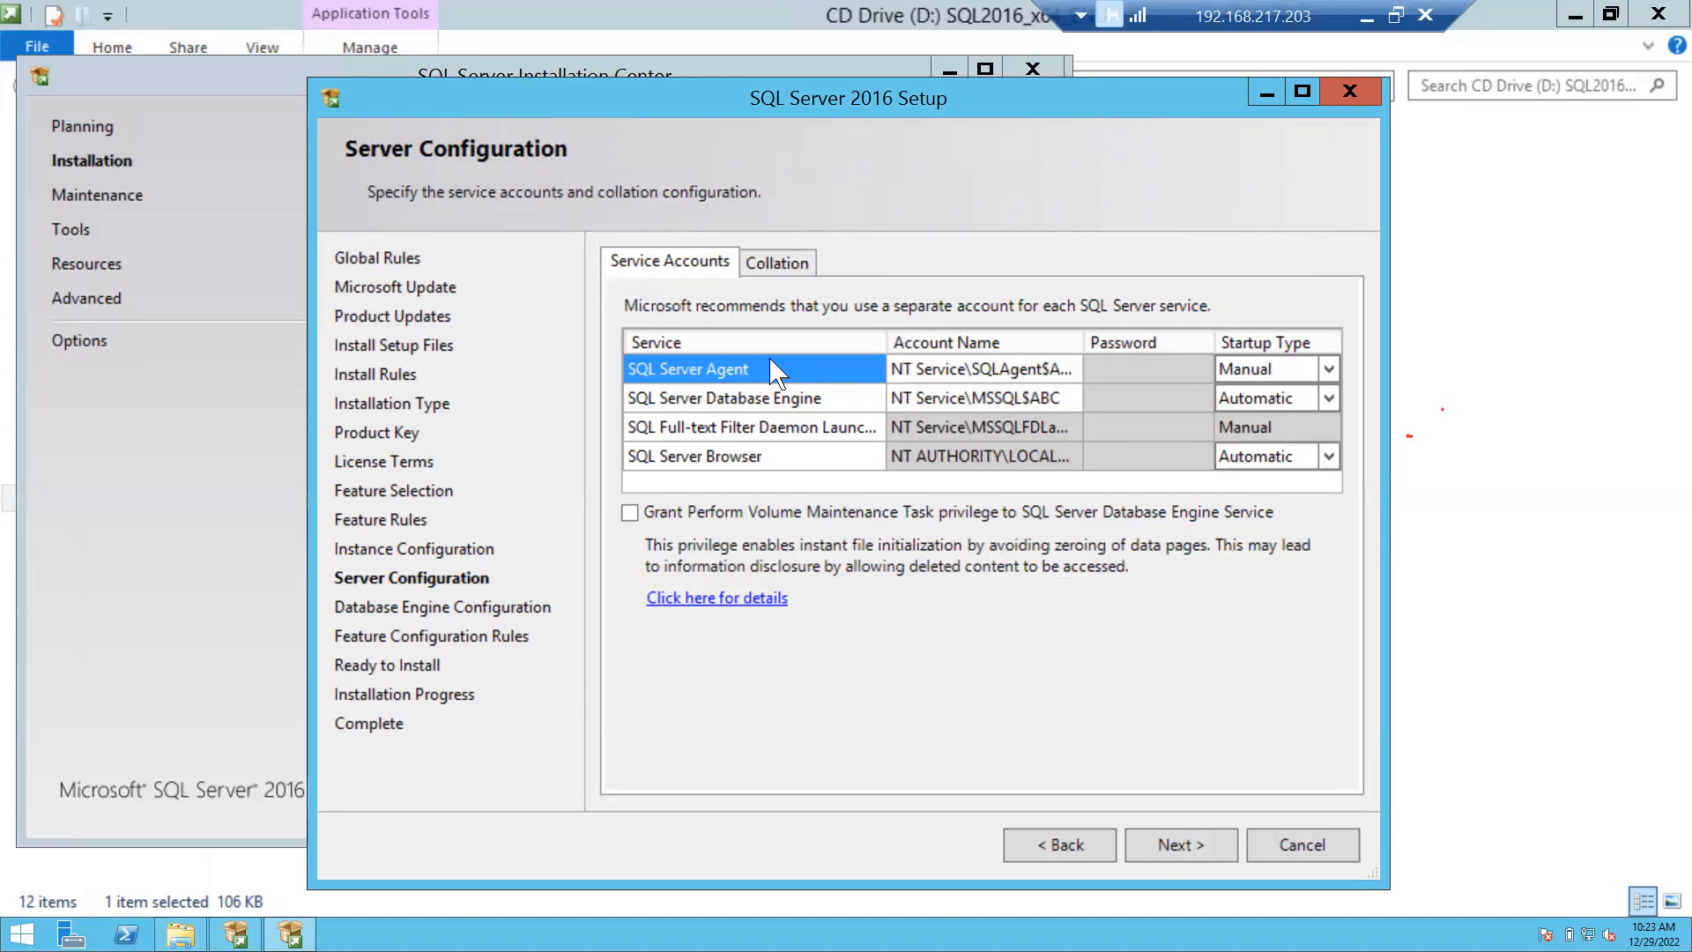
Review the Database Engine and SQL Server Agent service accounts, keeping the default accounts.
left_click(679, 399)
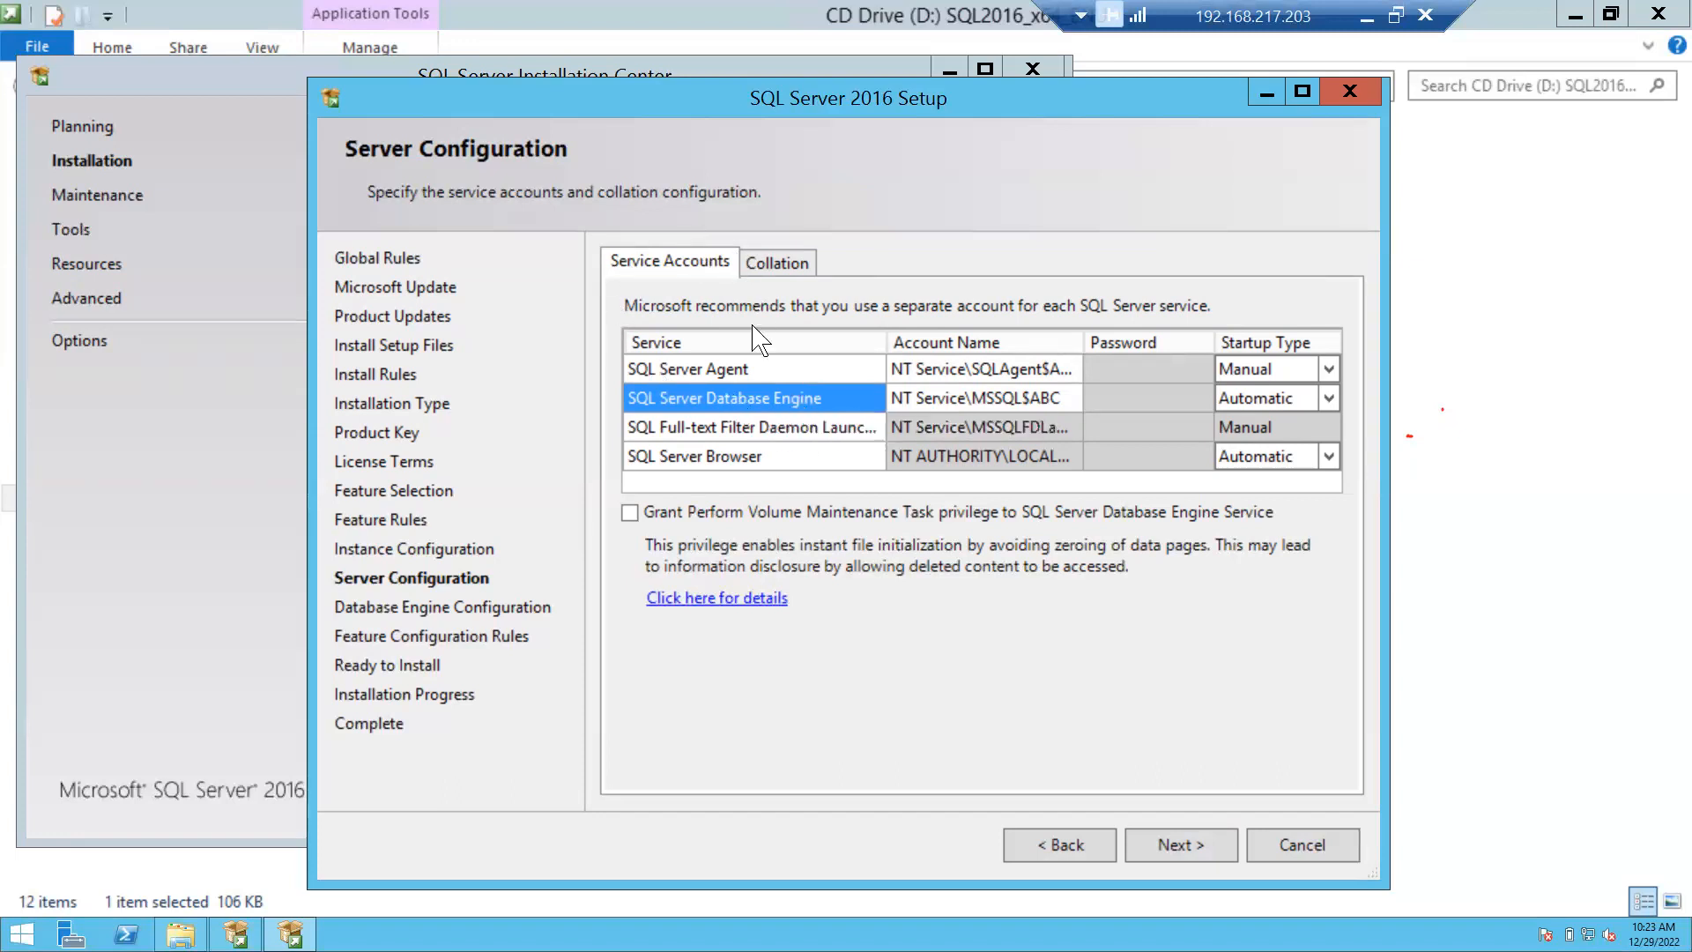
left_click(706, 368)
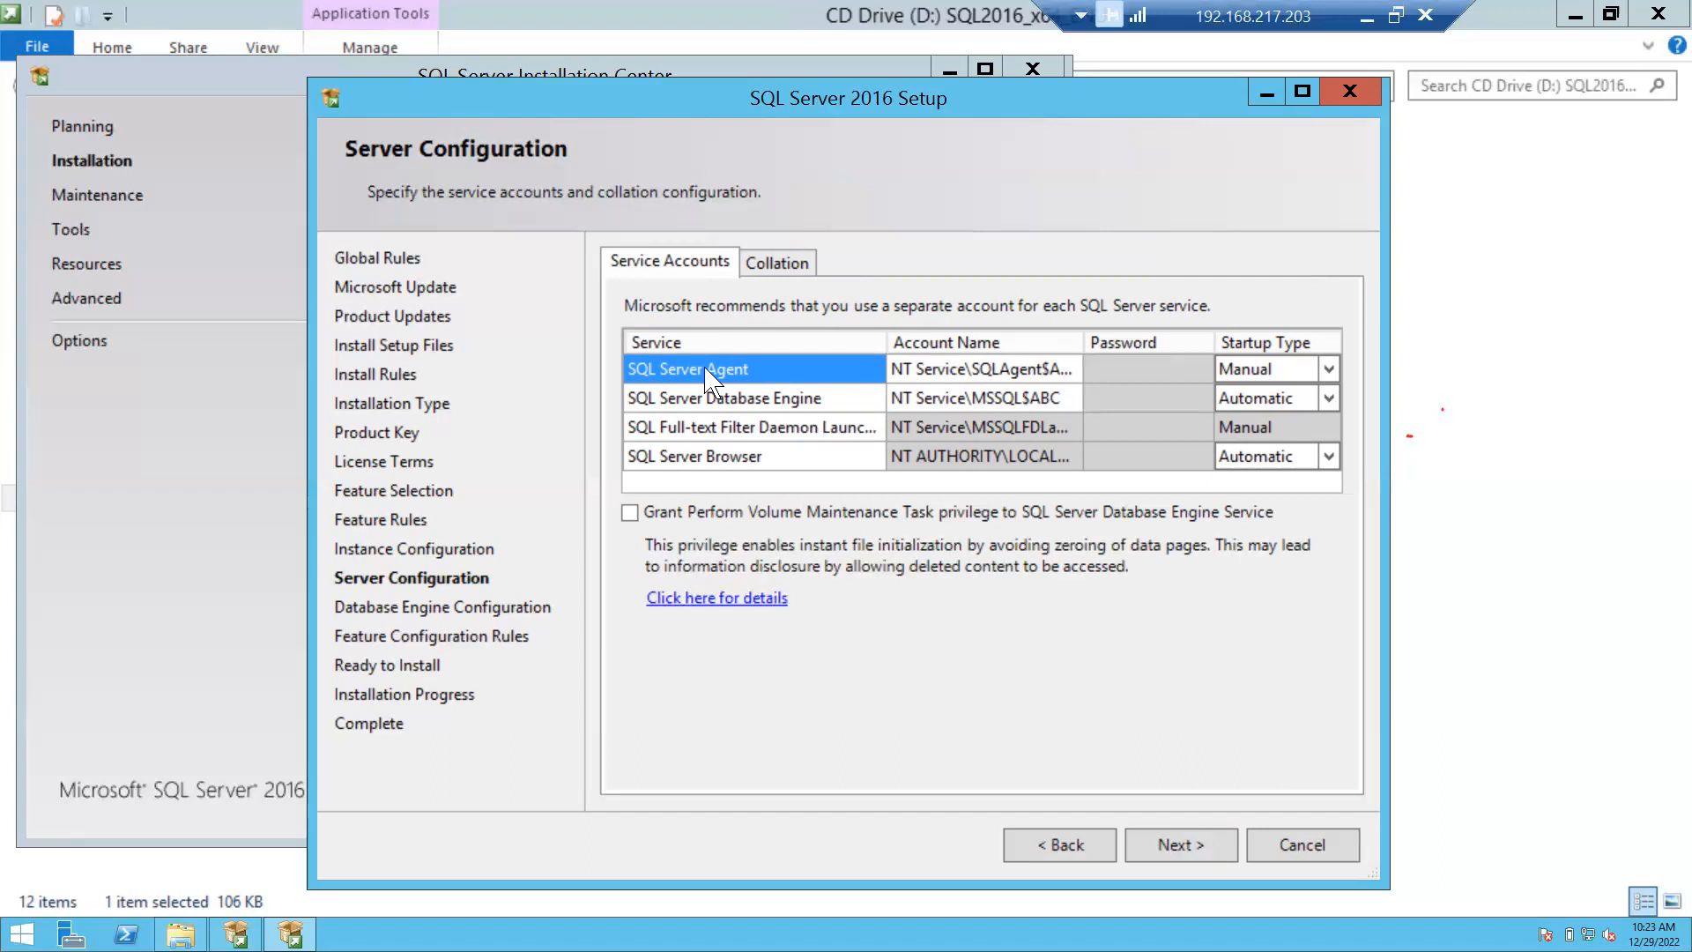
left_click(897, 375)
left_click(792, 377)
left_click(957, 375)
left_click(700, 377)
left_click(953, 369)
left_click(956, 371)
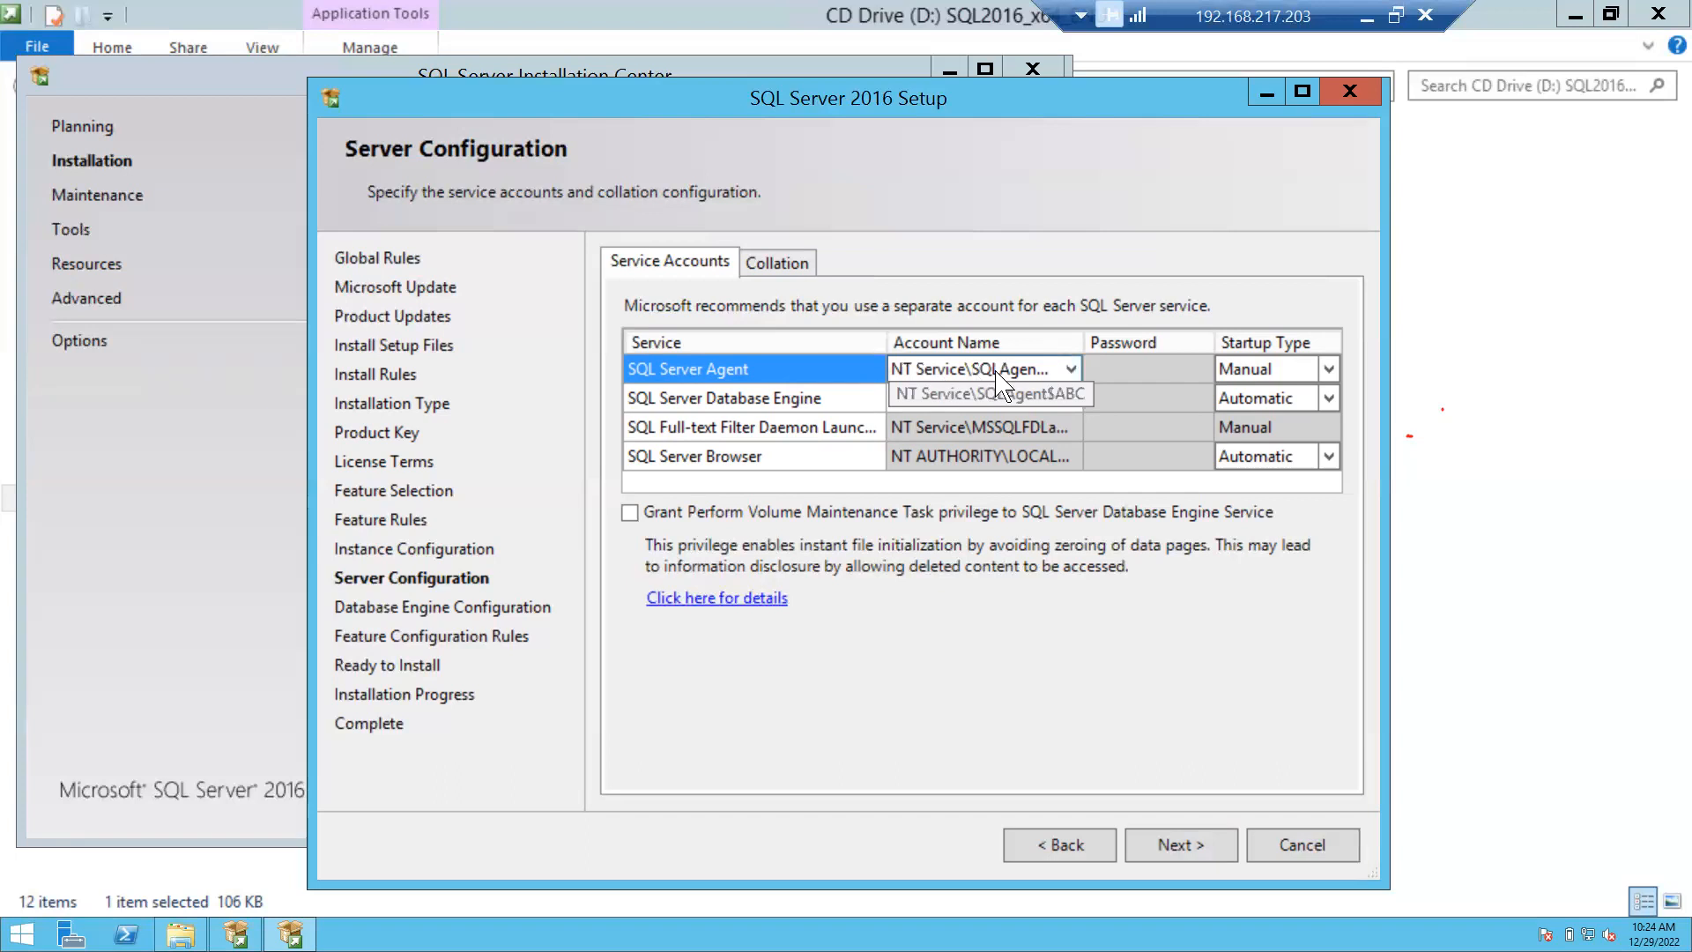
left_click(1074, 369)
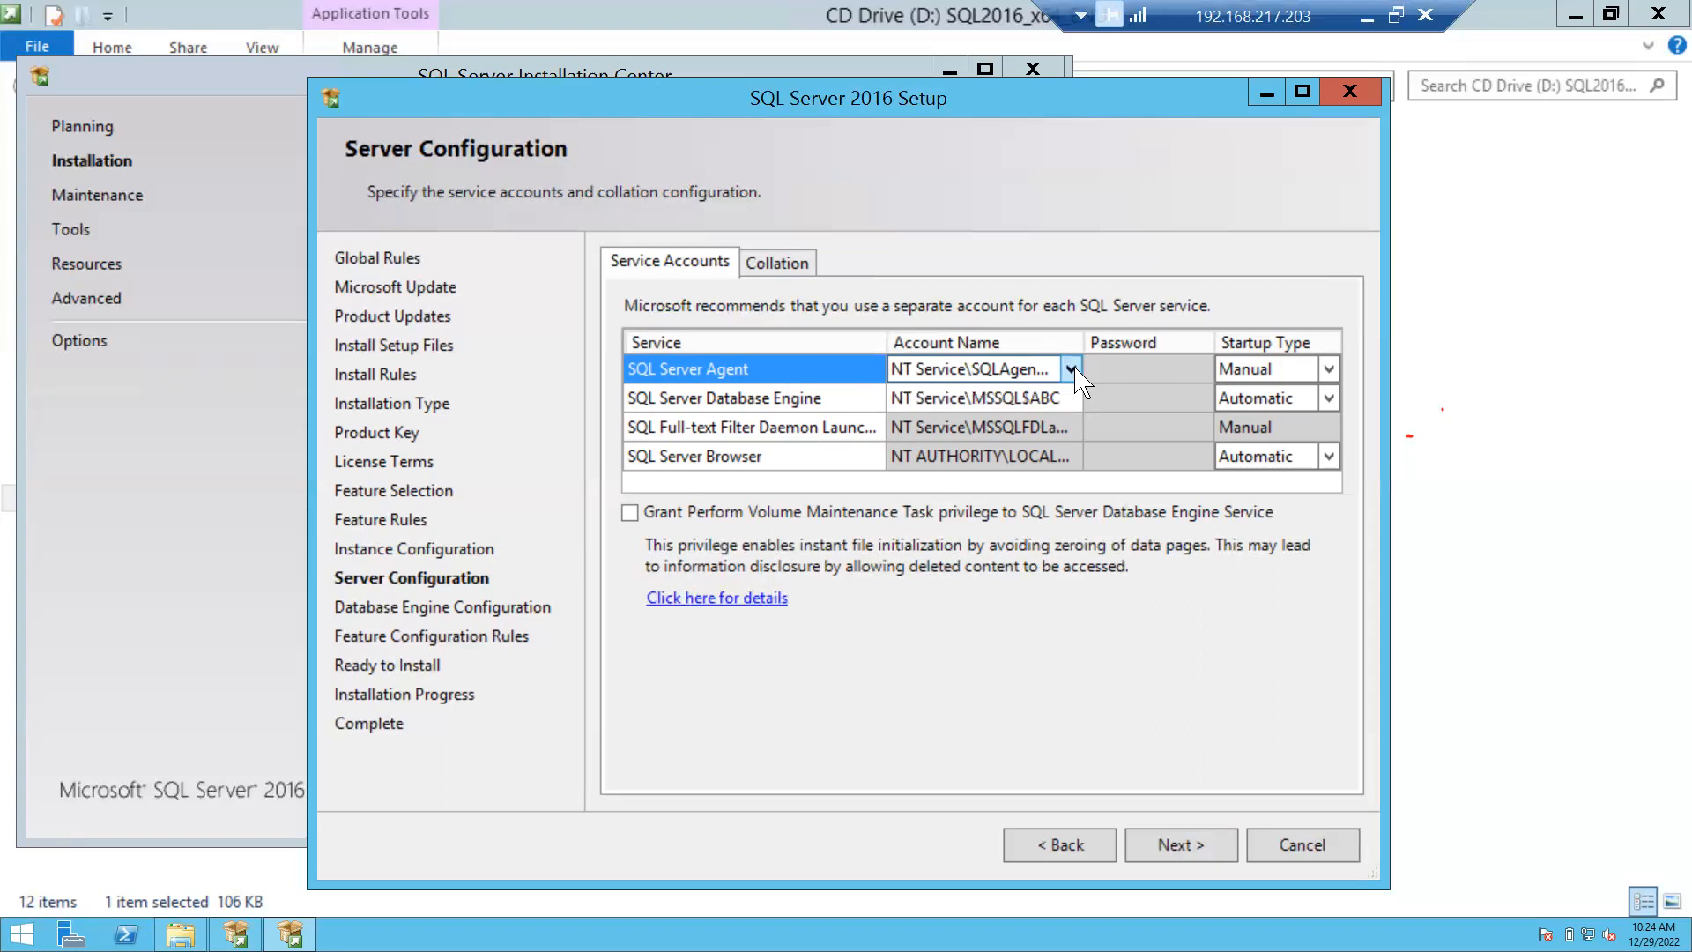
left_click(938, 388)
left_click(1049, 370)
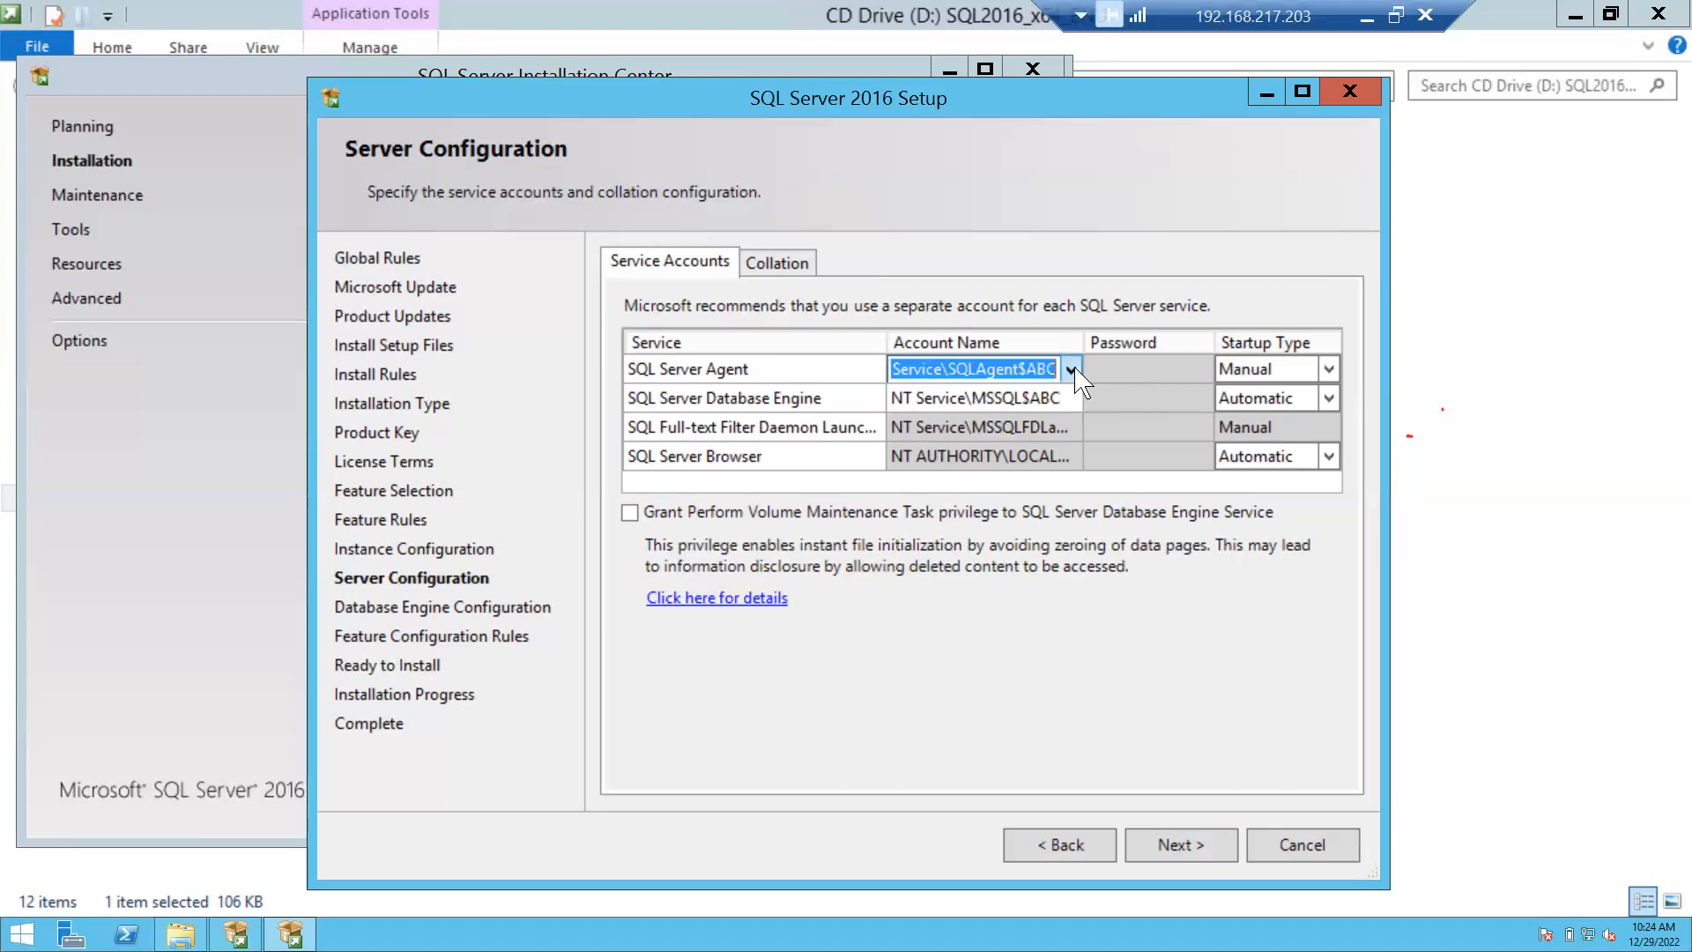
left_click(1072, 371)
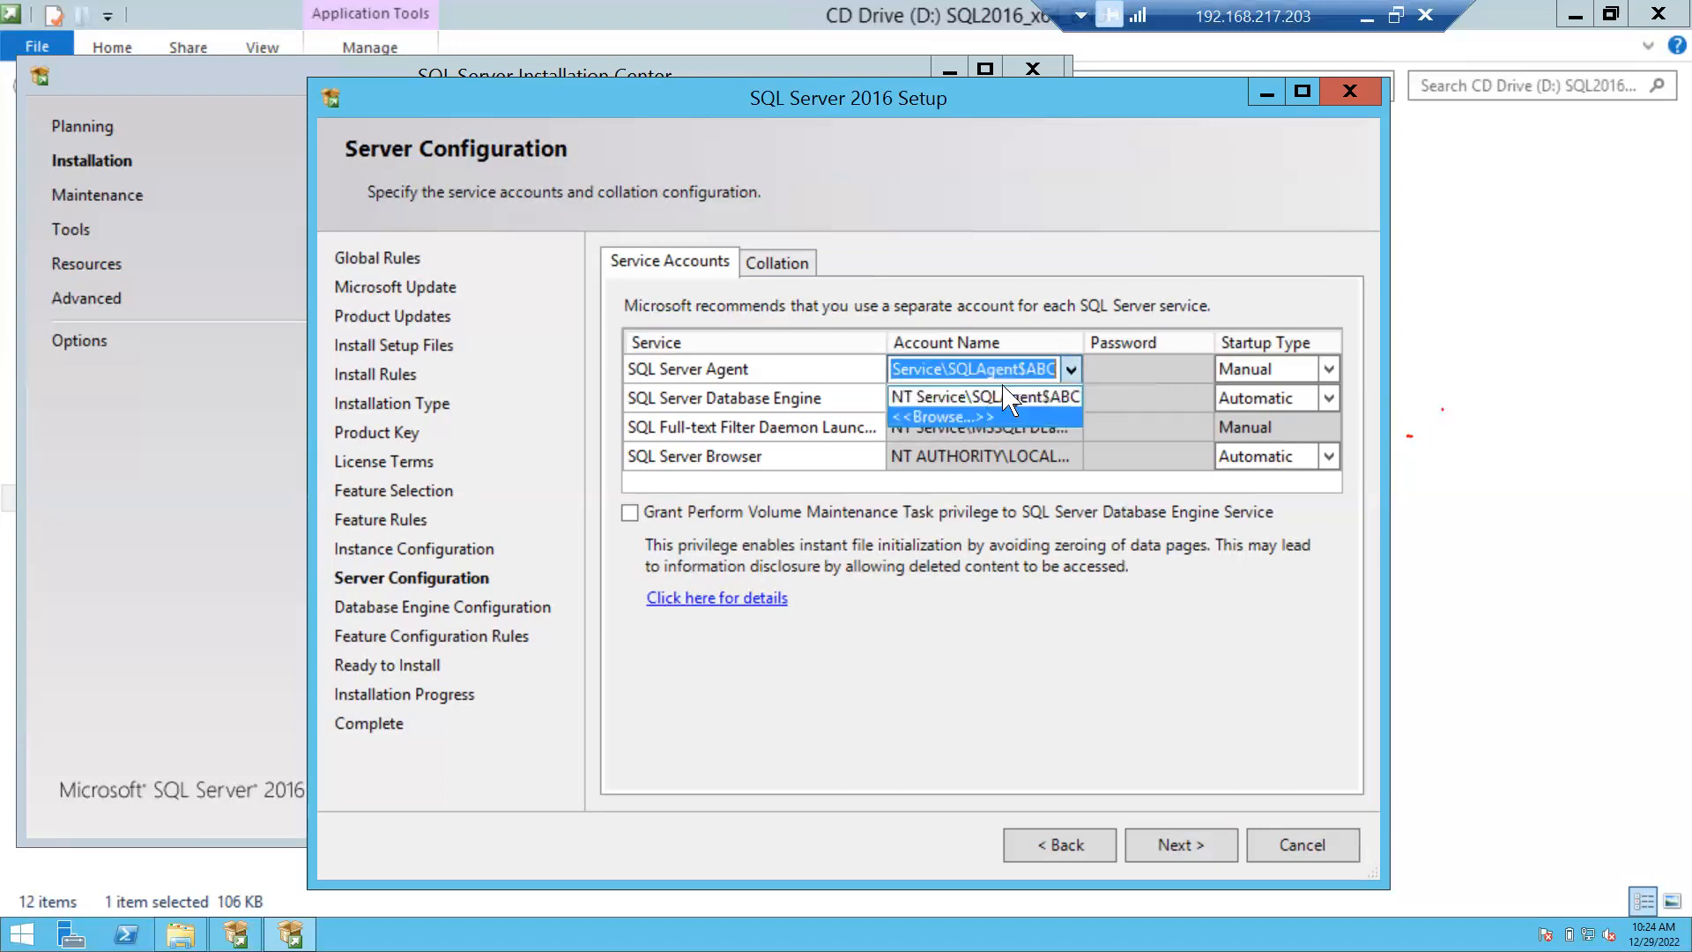
left_click(1083, 281)
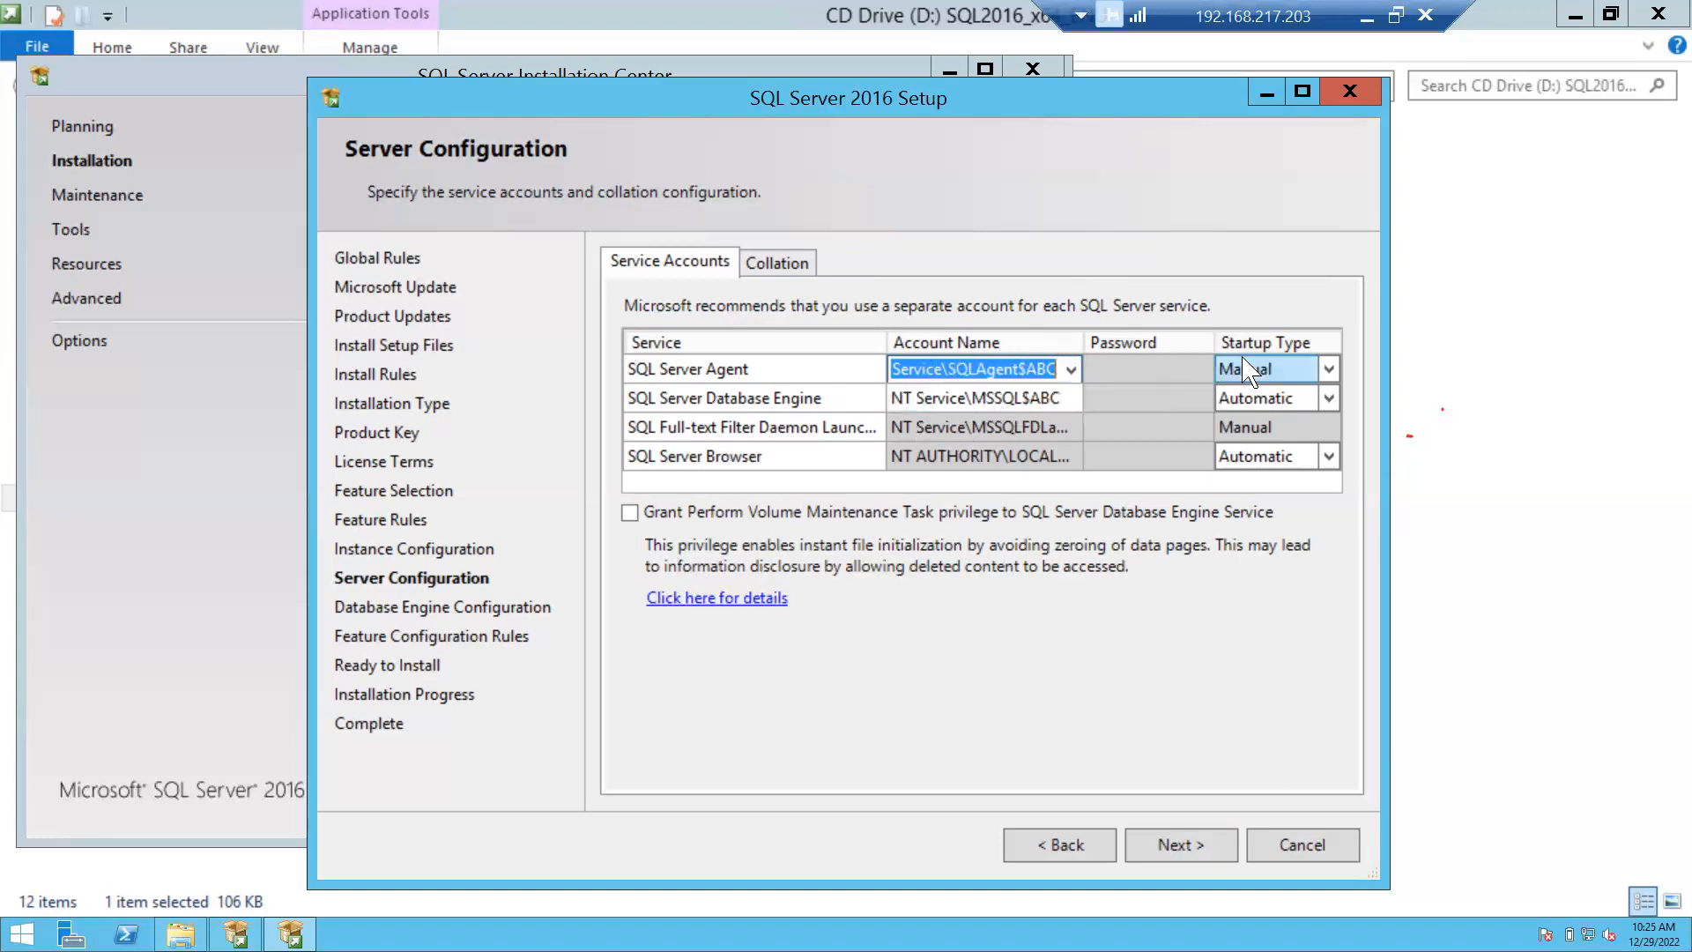
Change the SQL Server Agent startup type from Manual to Automatic.
left_click(1329, 378)
left_click(1329, 377)
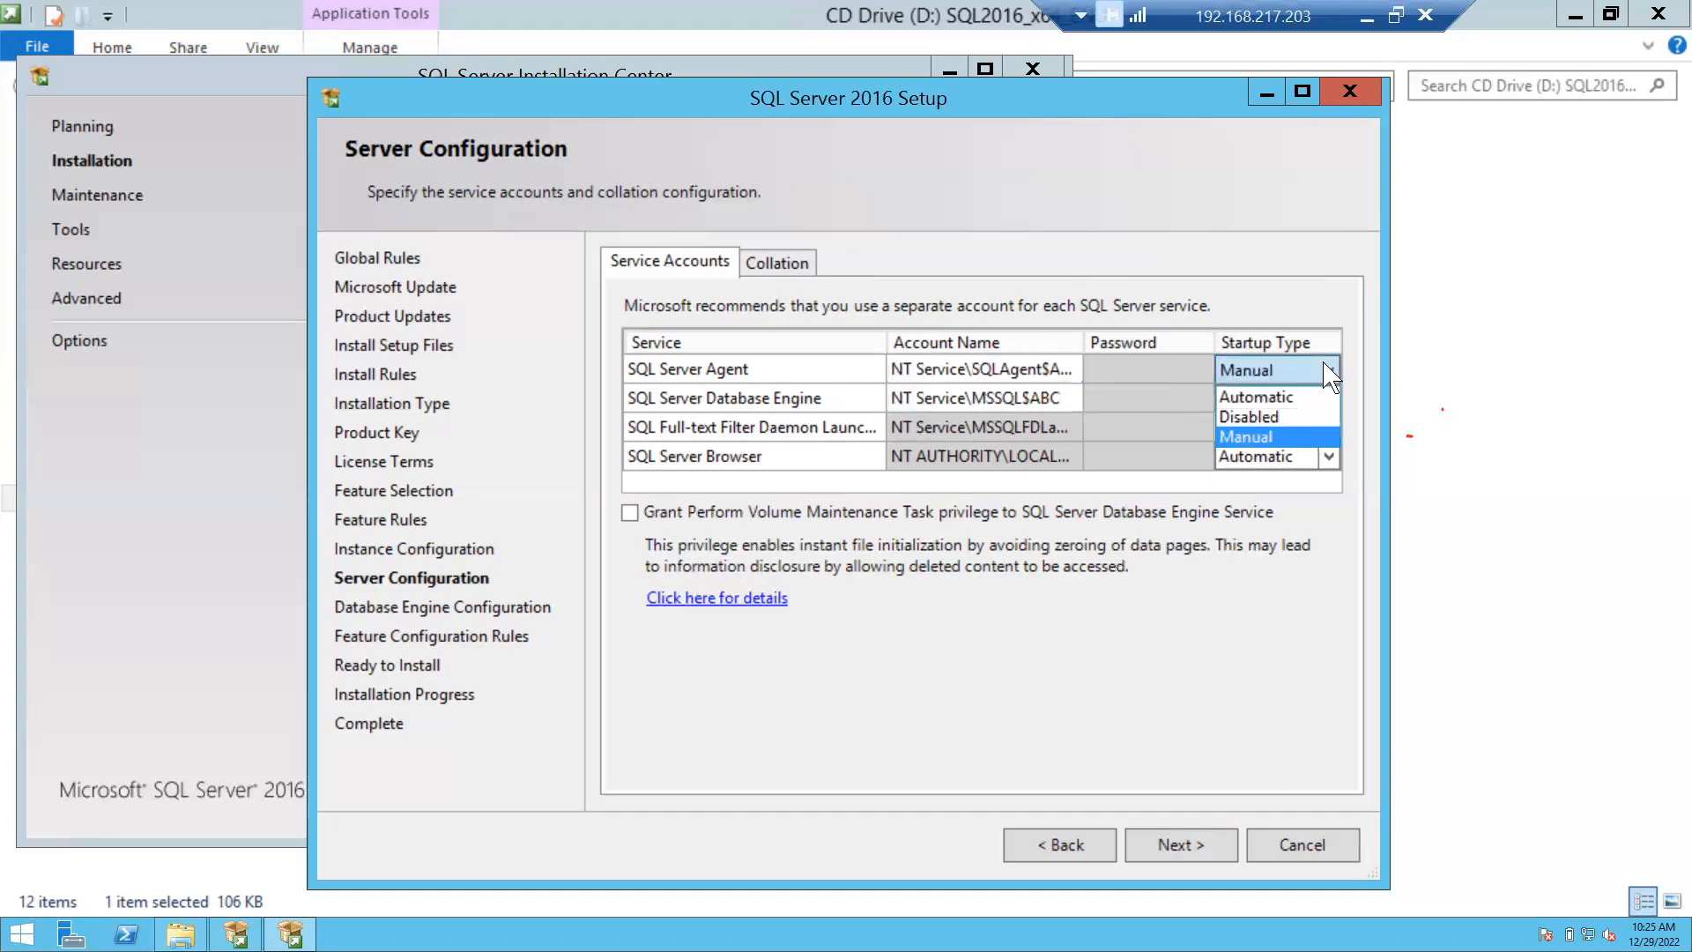
left_click(1287, 398)
left_click(1278, 372)
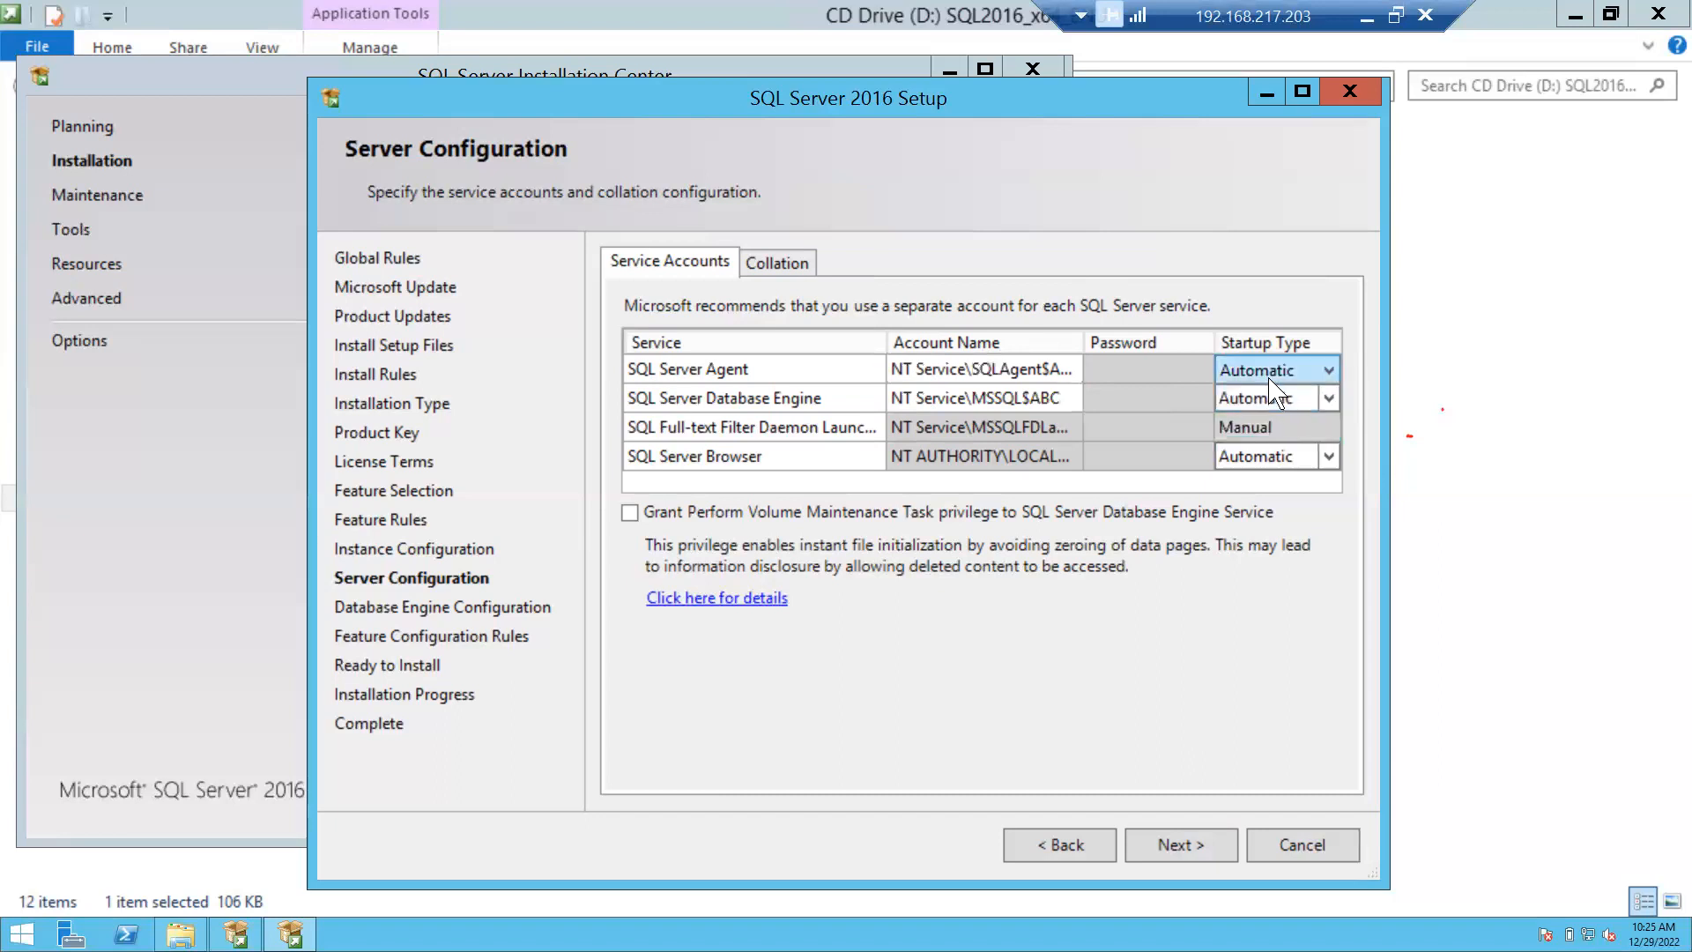
left_click(1070, 372)
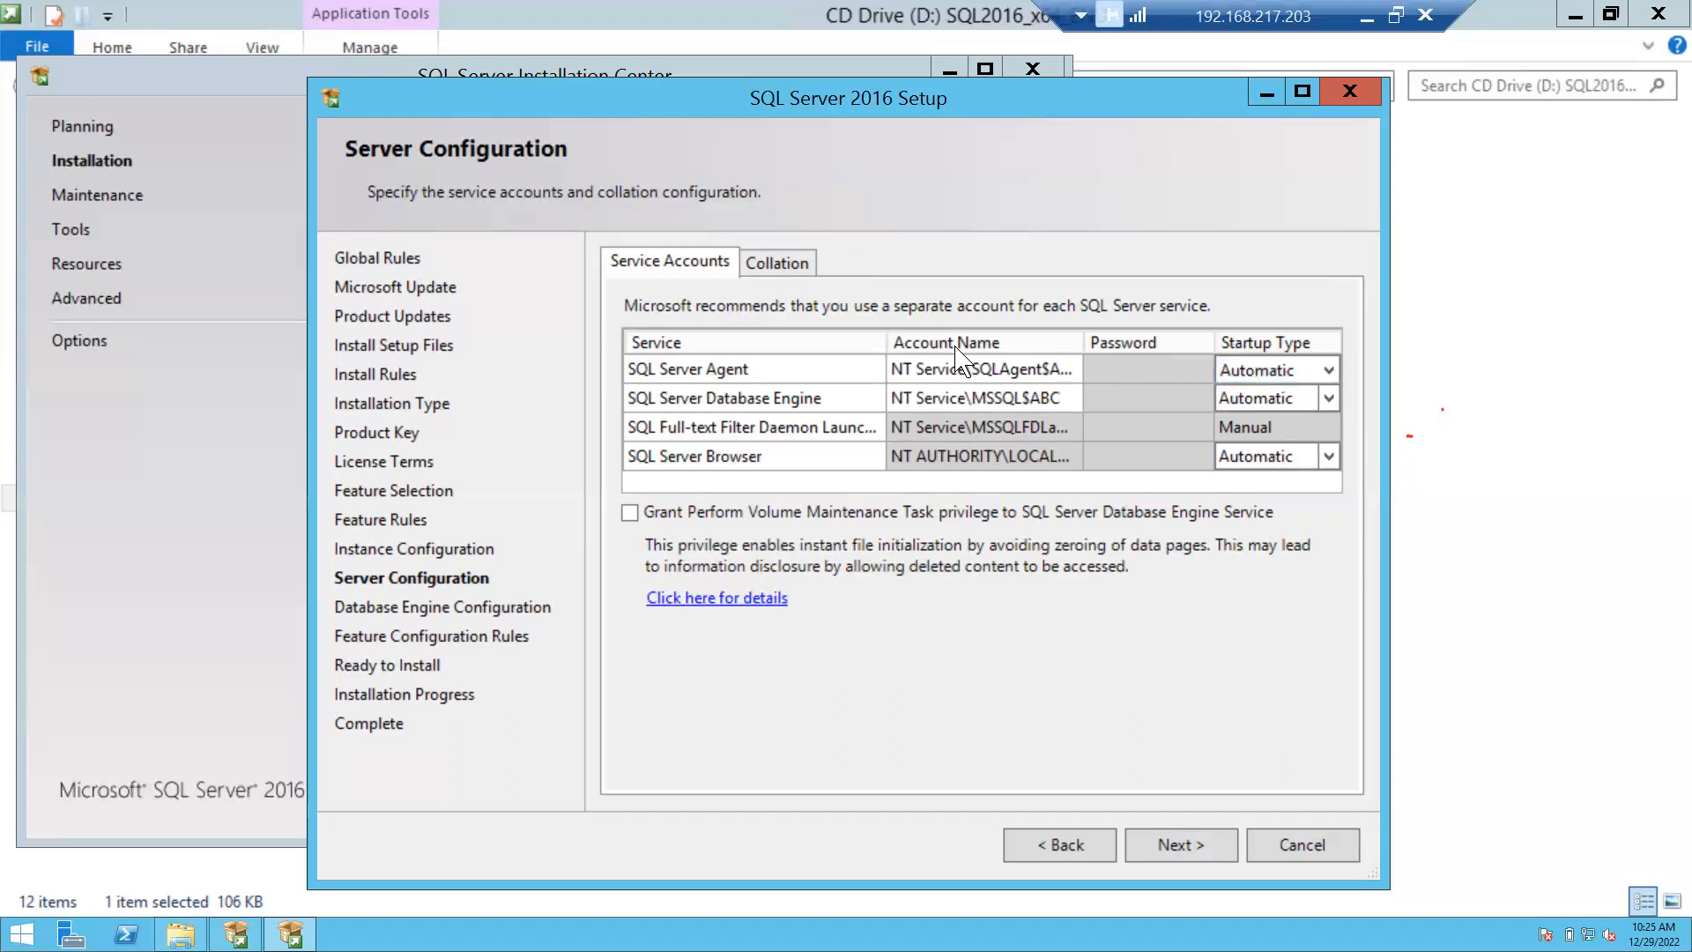
left_click(1027, 398)
Browse the collation customization list, then dismiss it keeping SQL_Latin1_General_CP1_CI_AS.
left_click(773, 262)
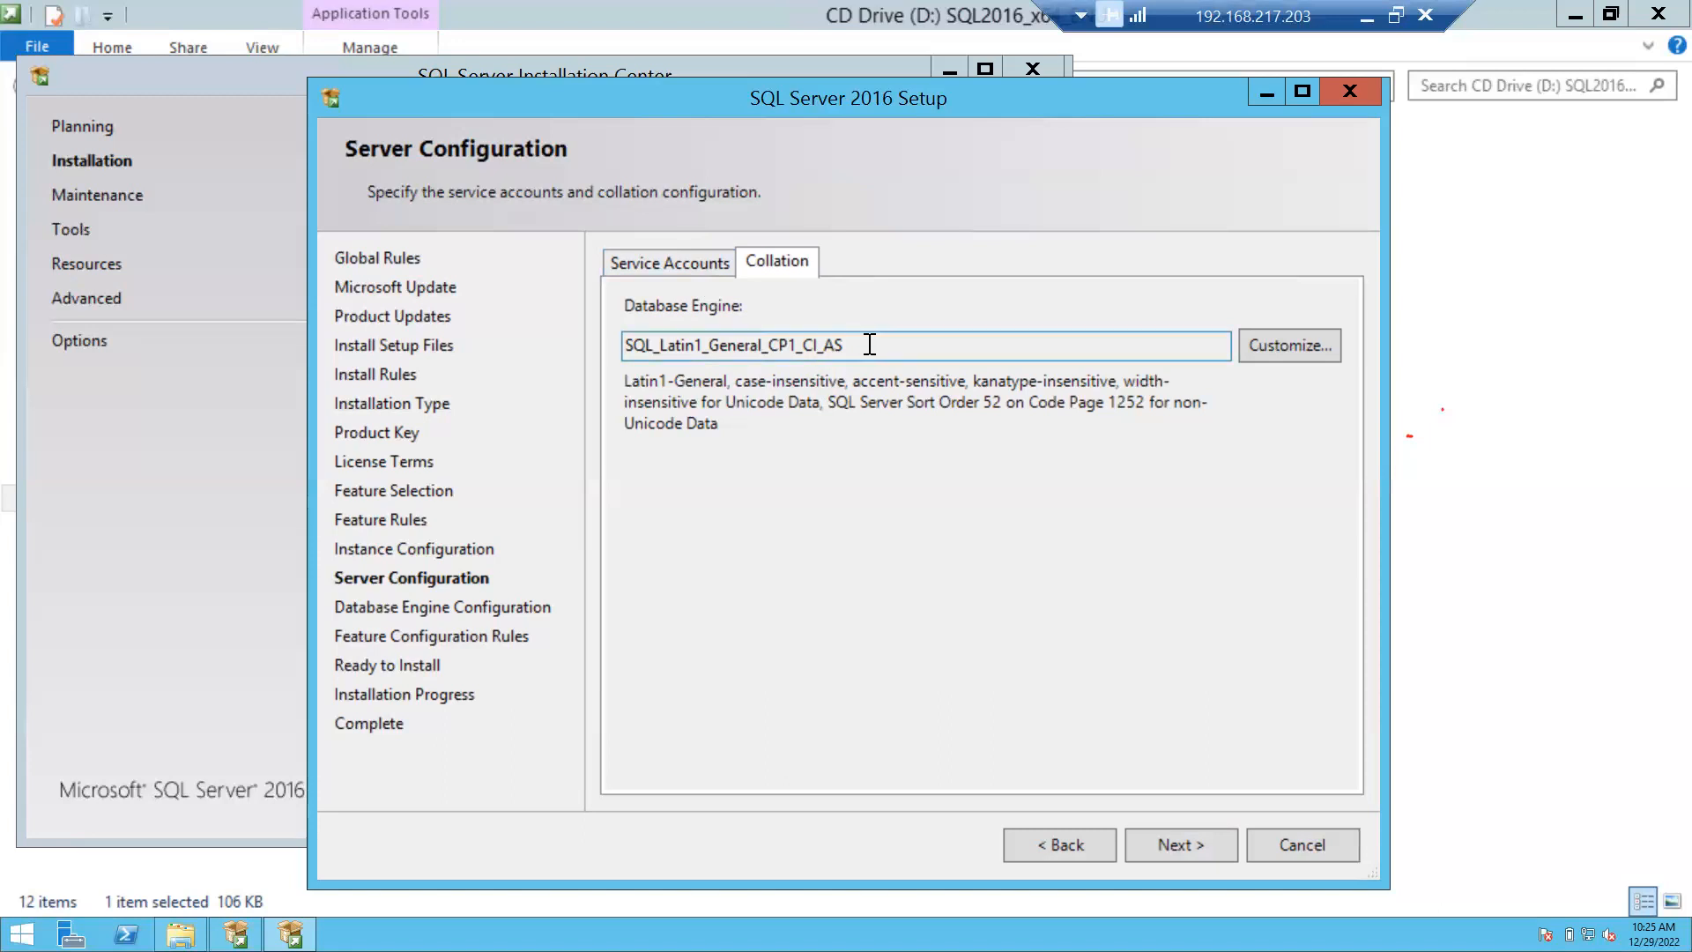
left_click(1322, 361)
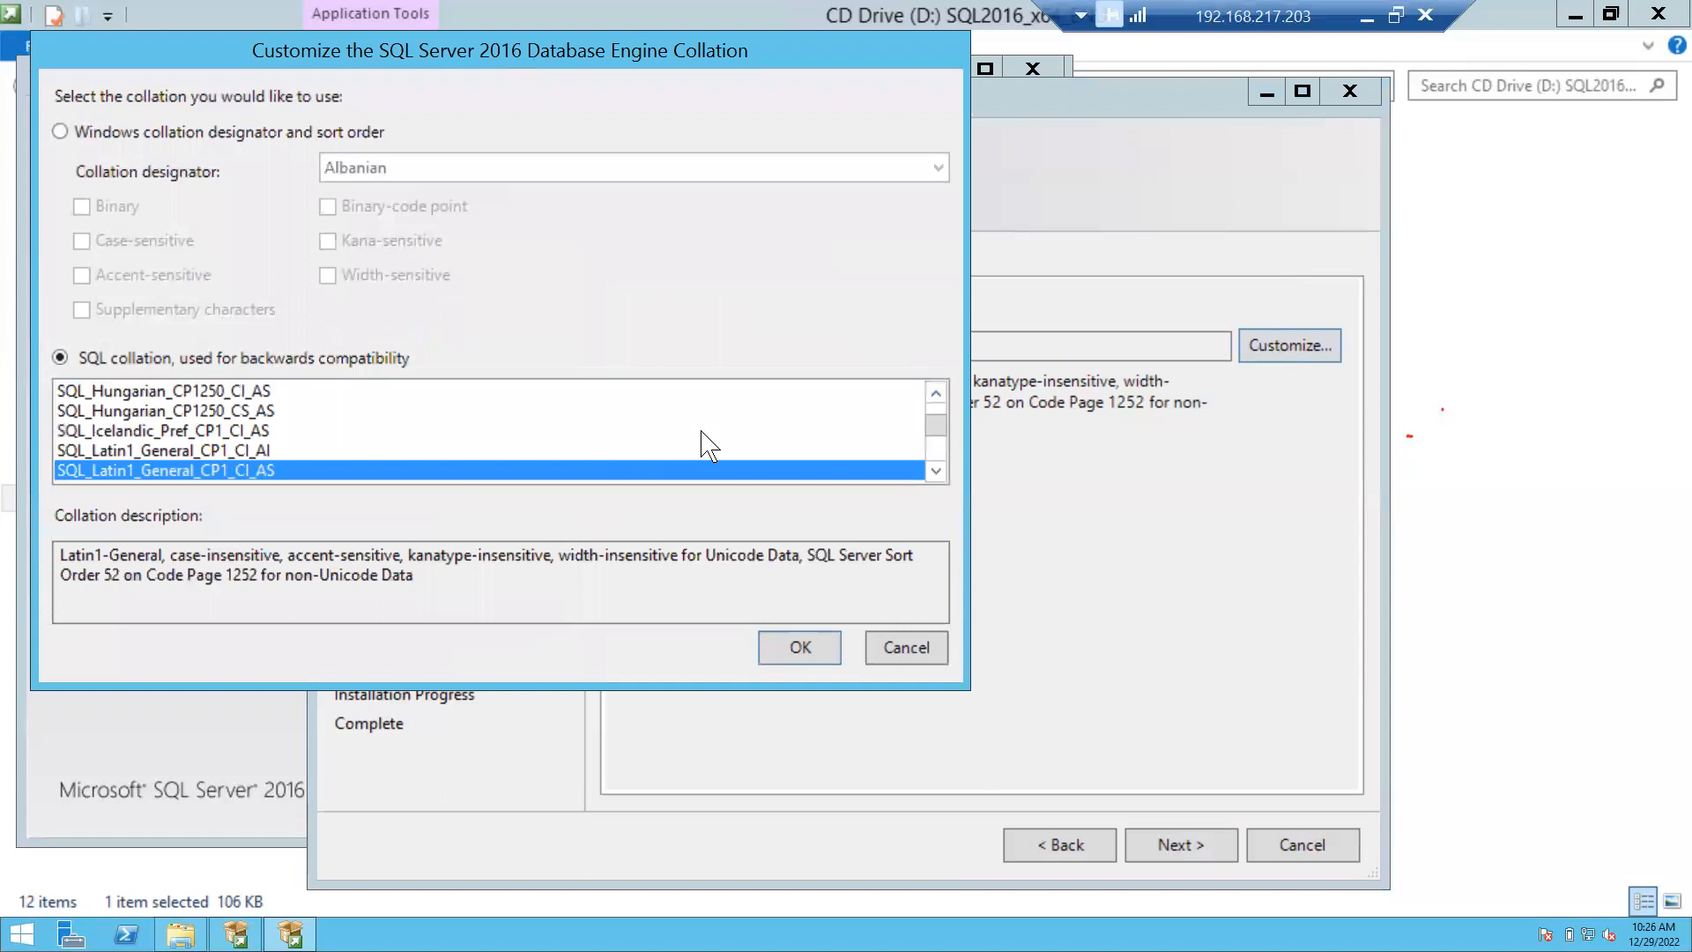
left_click(936, 470)
left_click(936, 471)
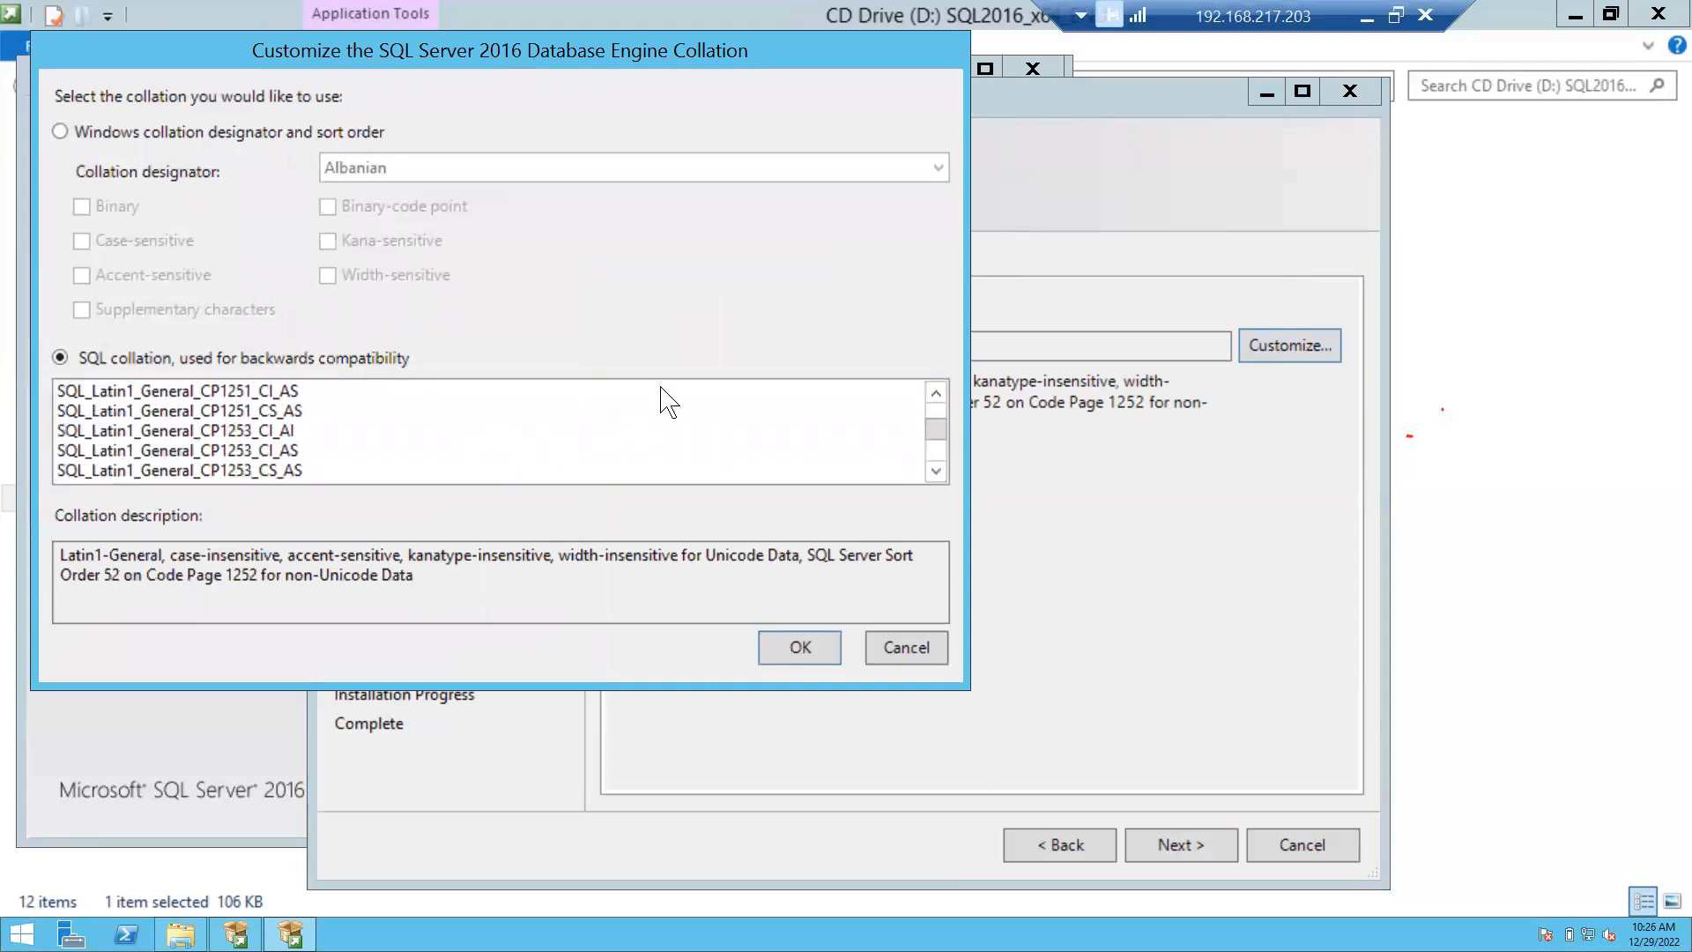
left_click(897, 651)
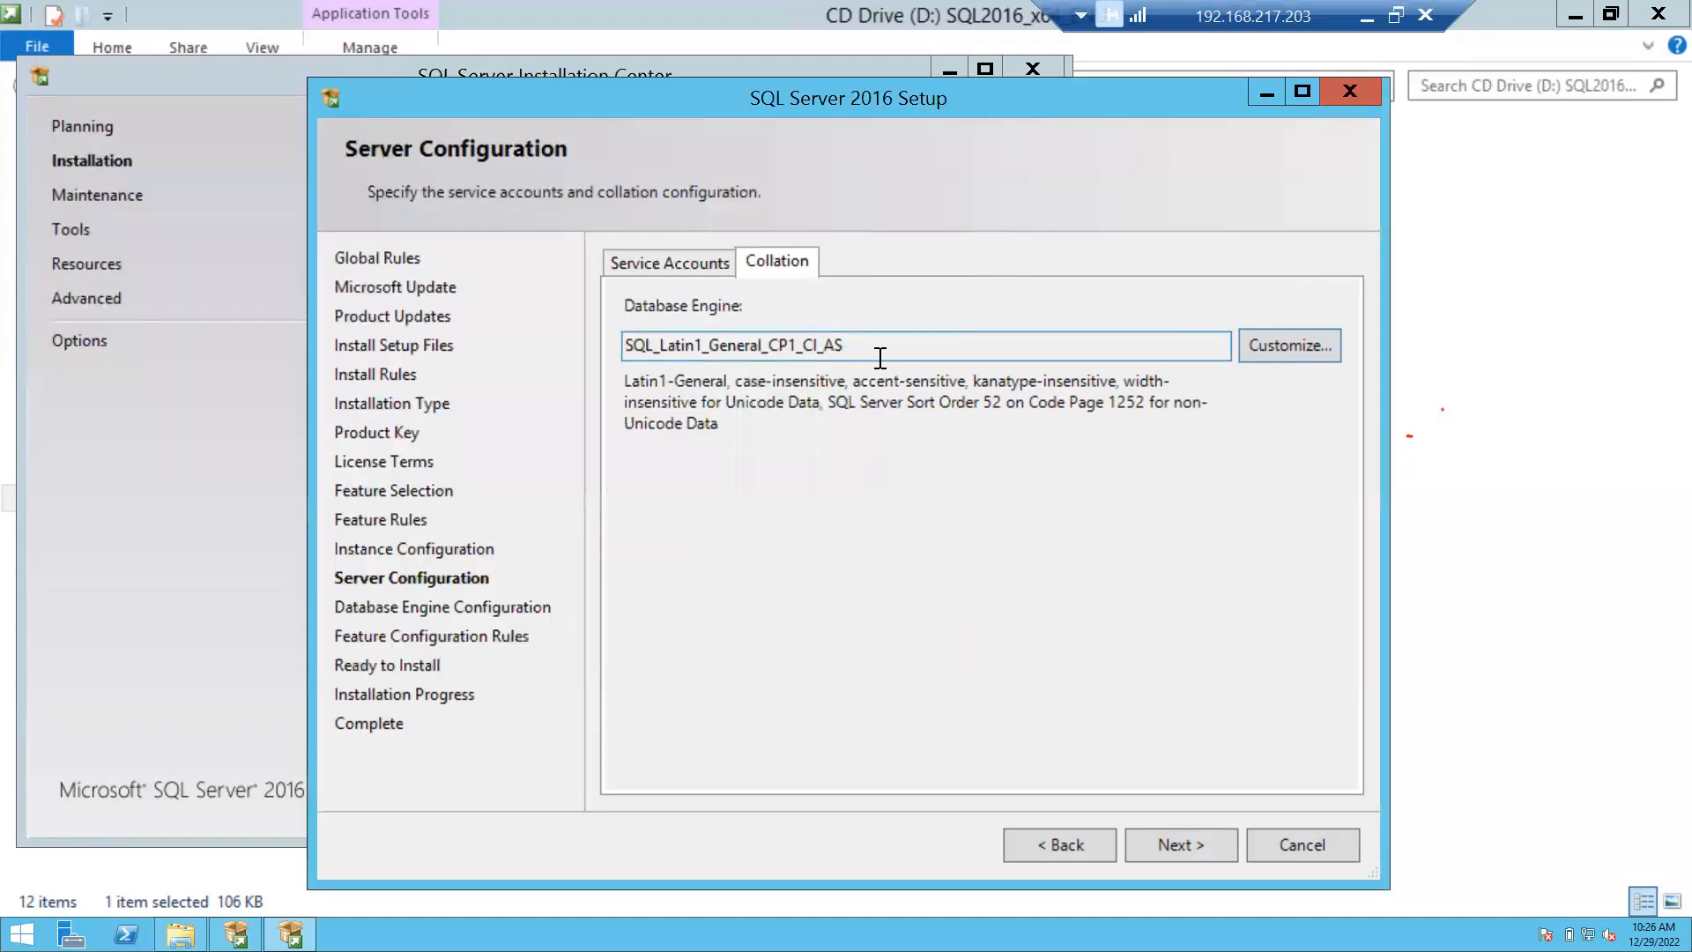
Go back to Service Accounts to grant the Perform Volume Maintenance Task privilege.
left_click(684, 266)
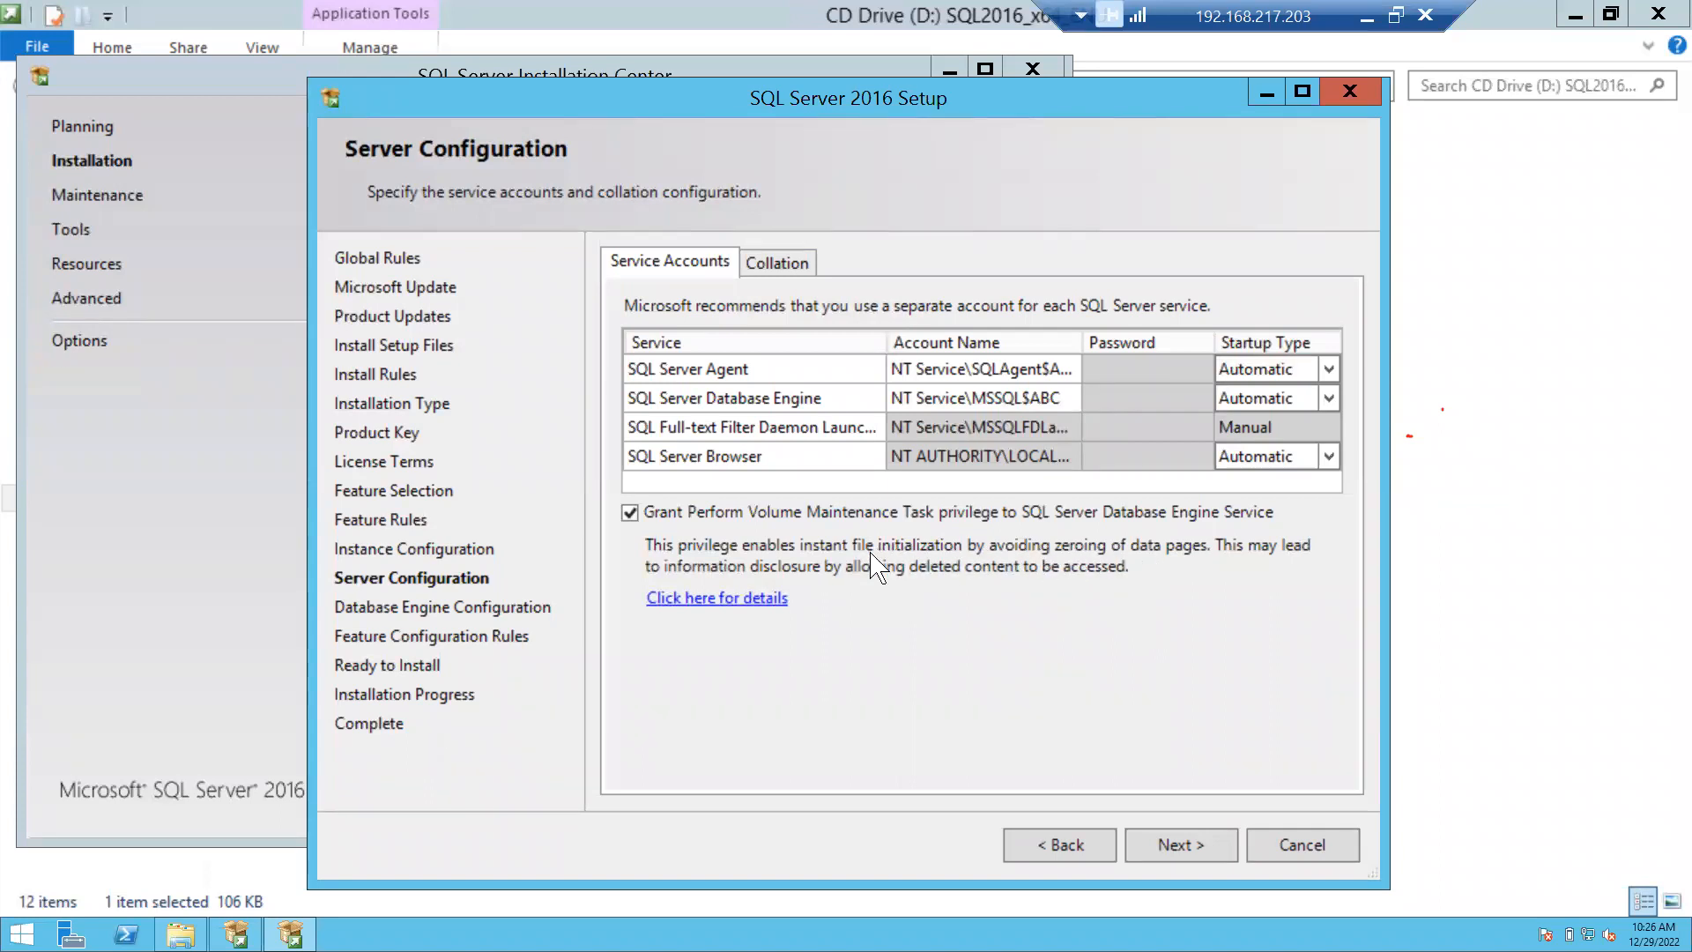
On Database Engine Configuration, add the current user as administrator and select Mixed Mode.
left_click(1200, 848)
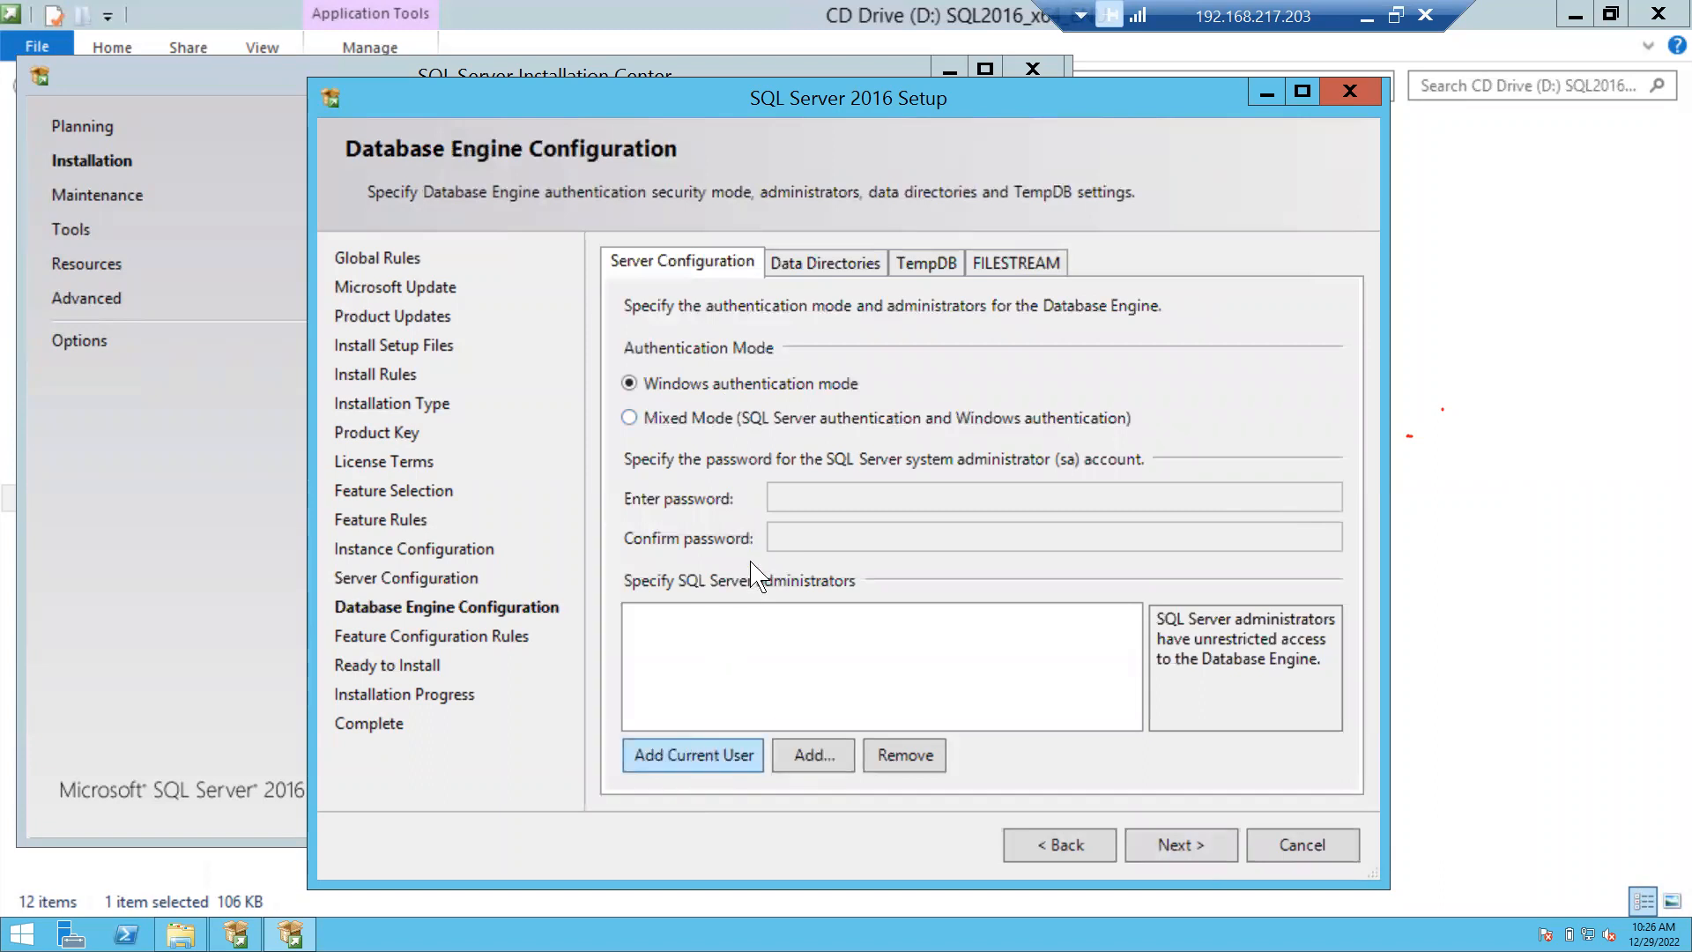
left_click(677, 757)
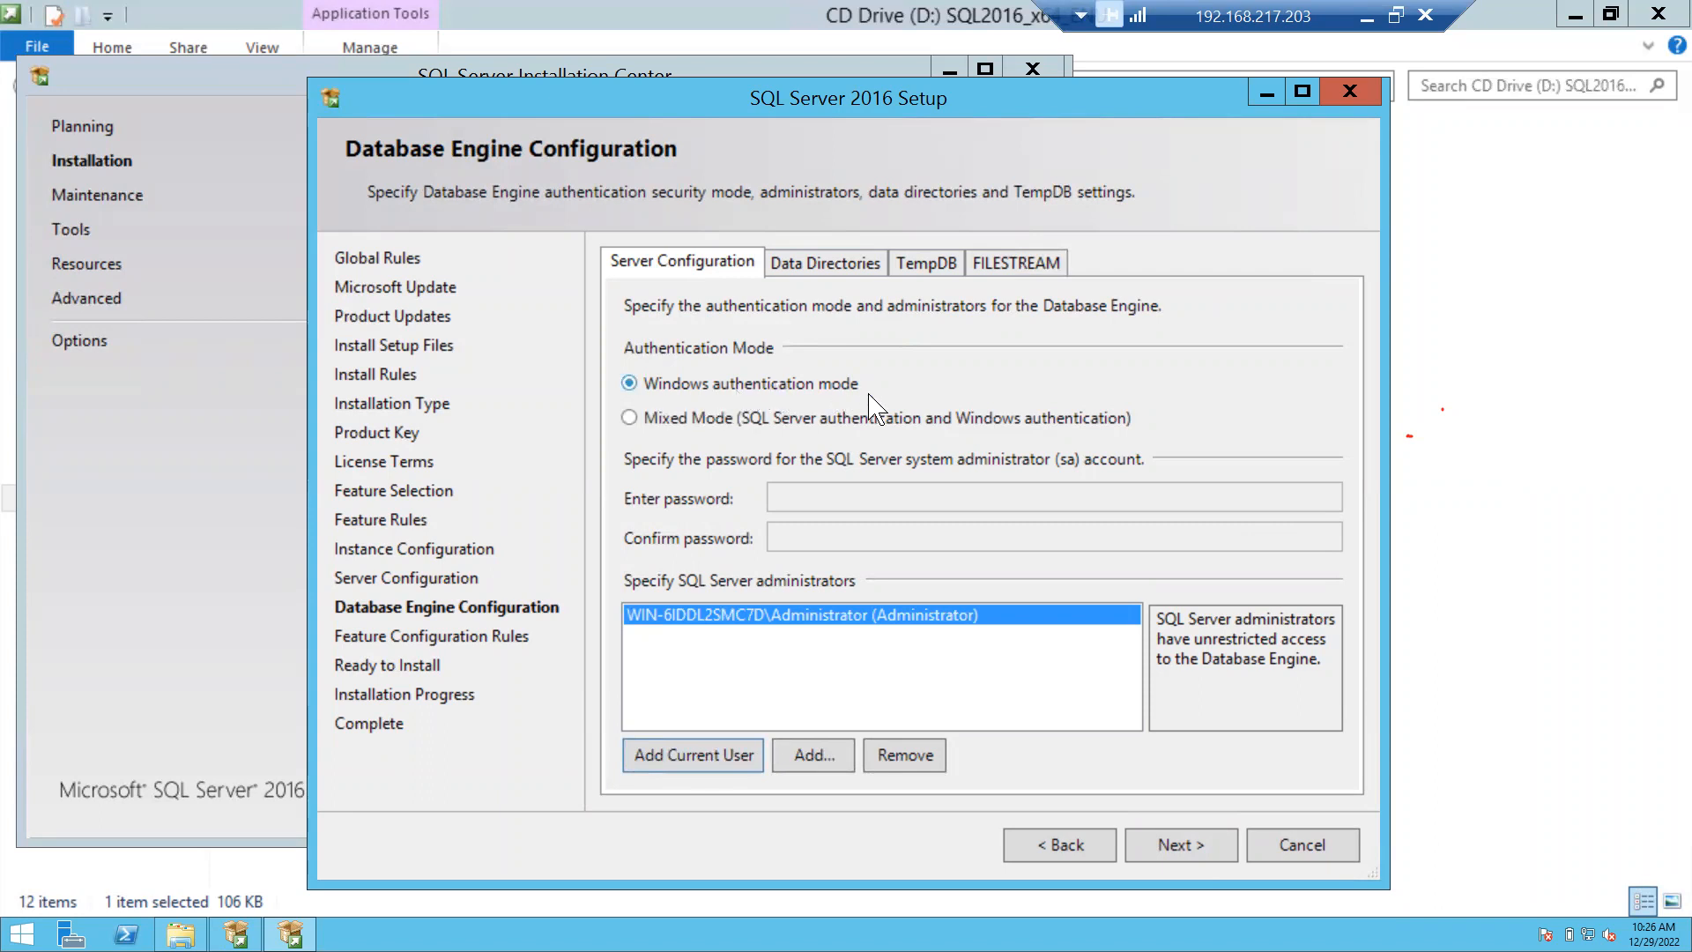
left_click(651, 421)
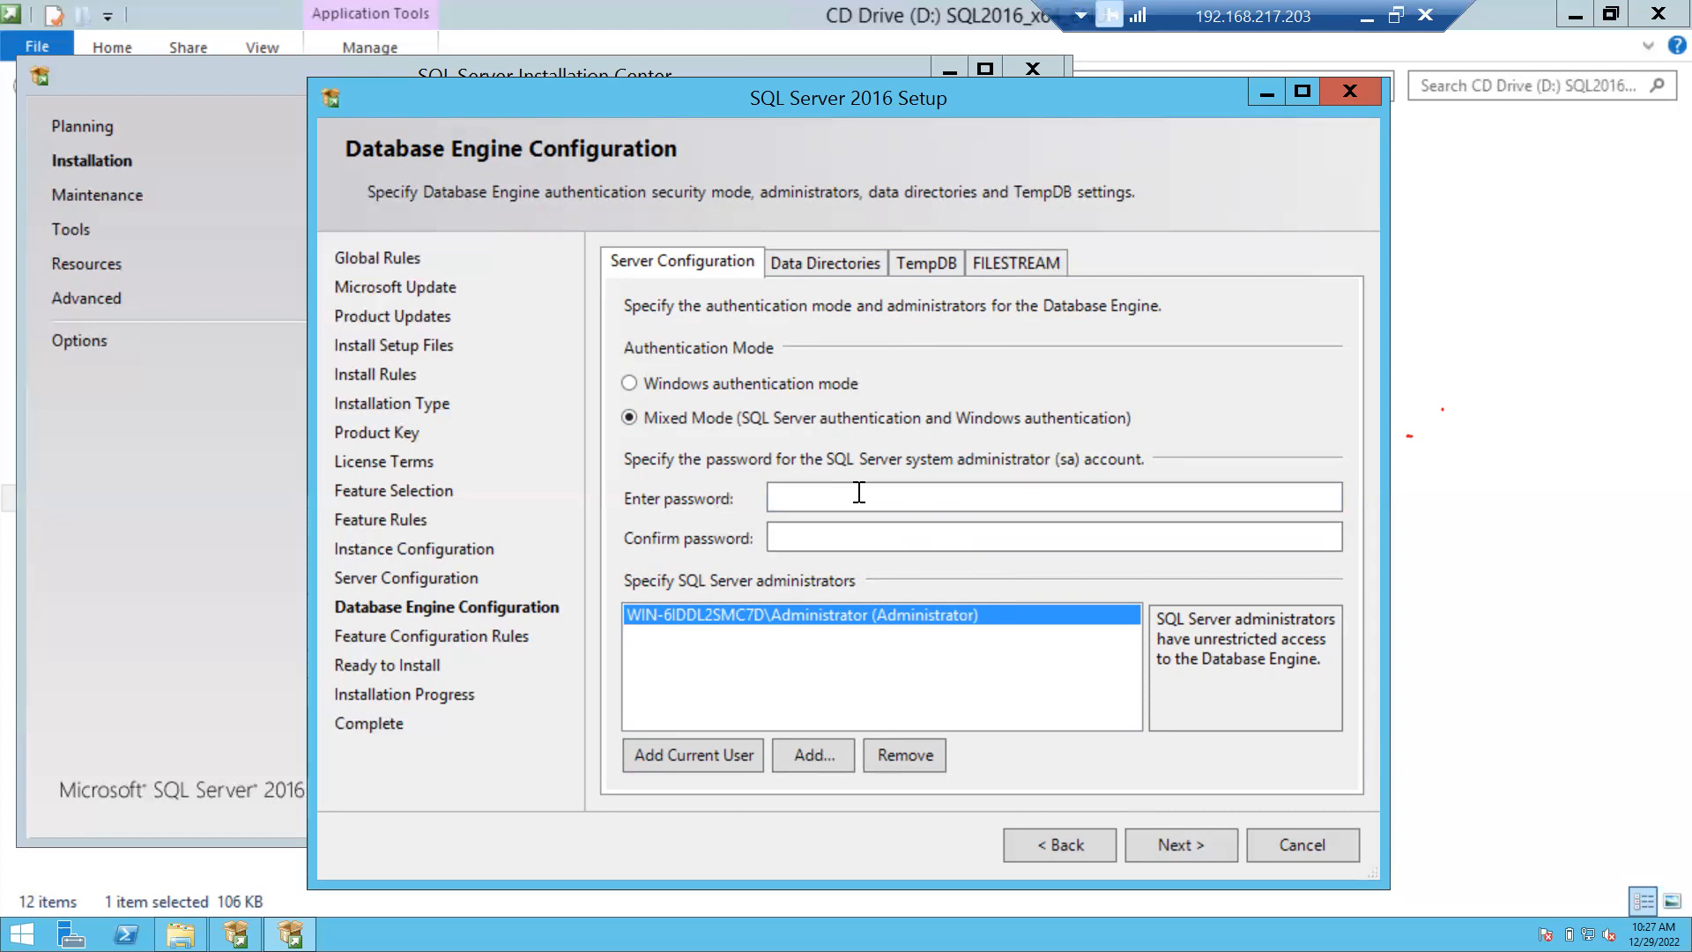
Switch back to Windows authentication mode and view the default Data Directories paths.
left_click(677, 389)
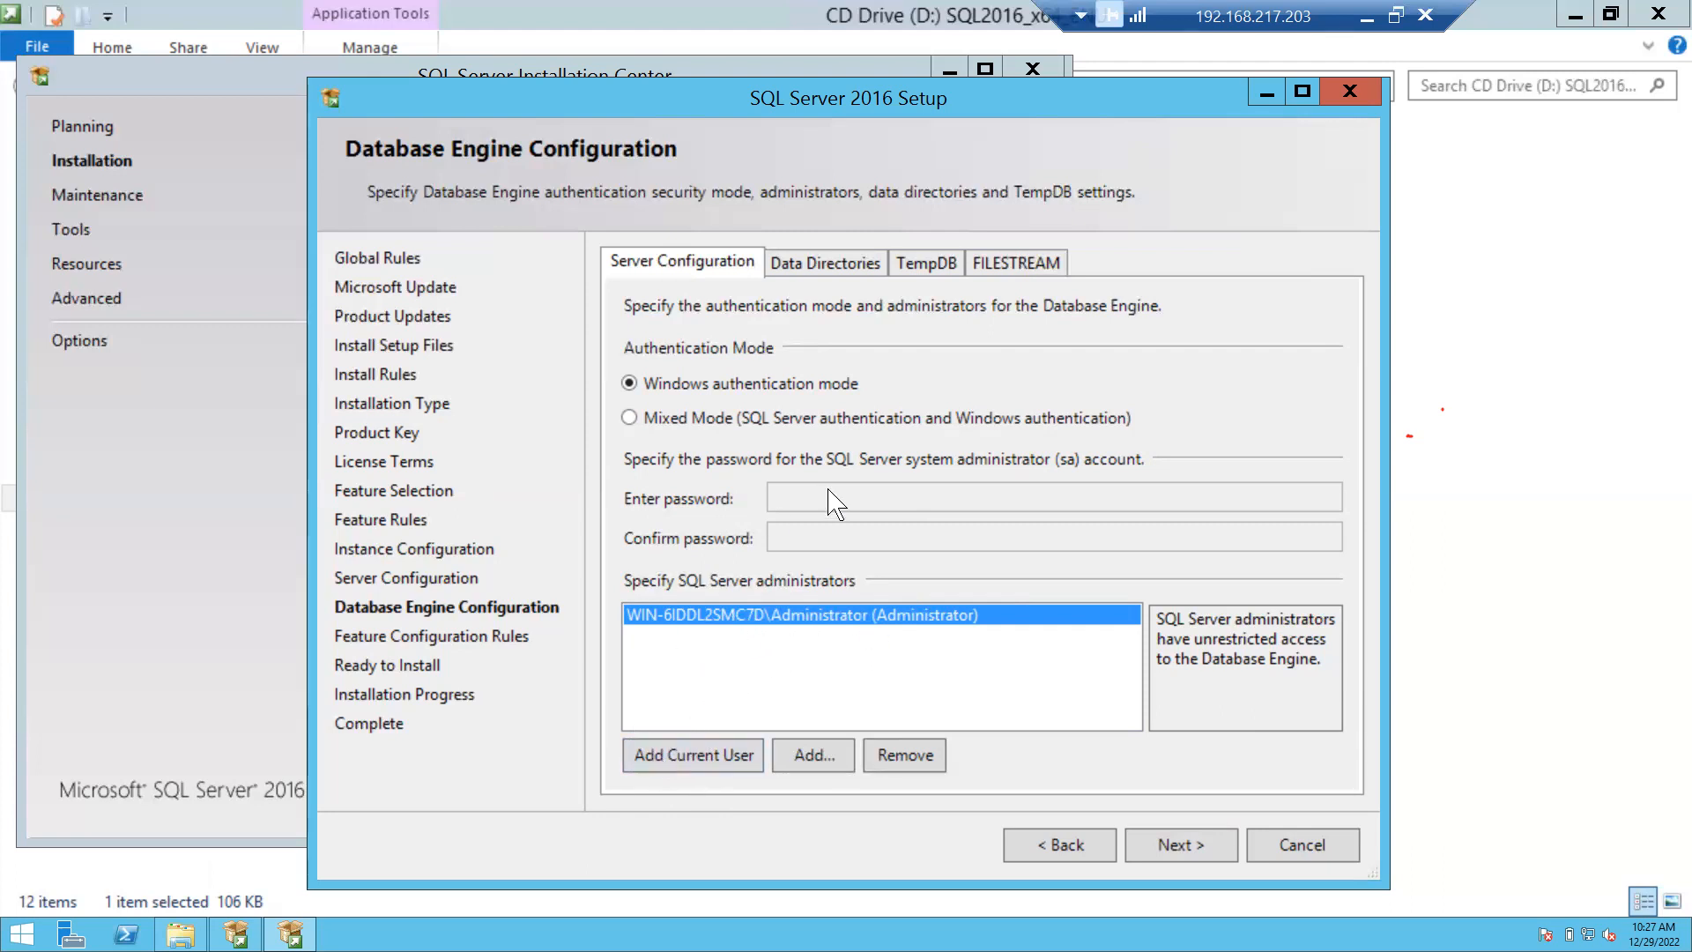
left_click(844, 264)
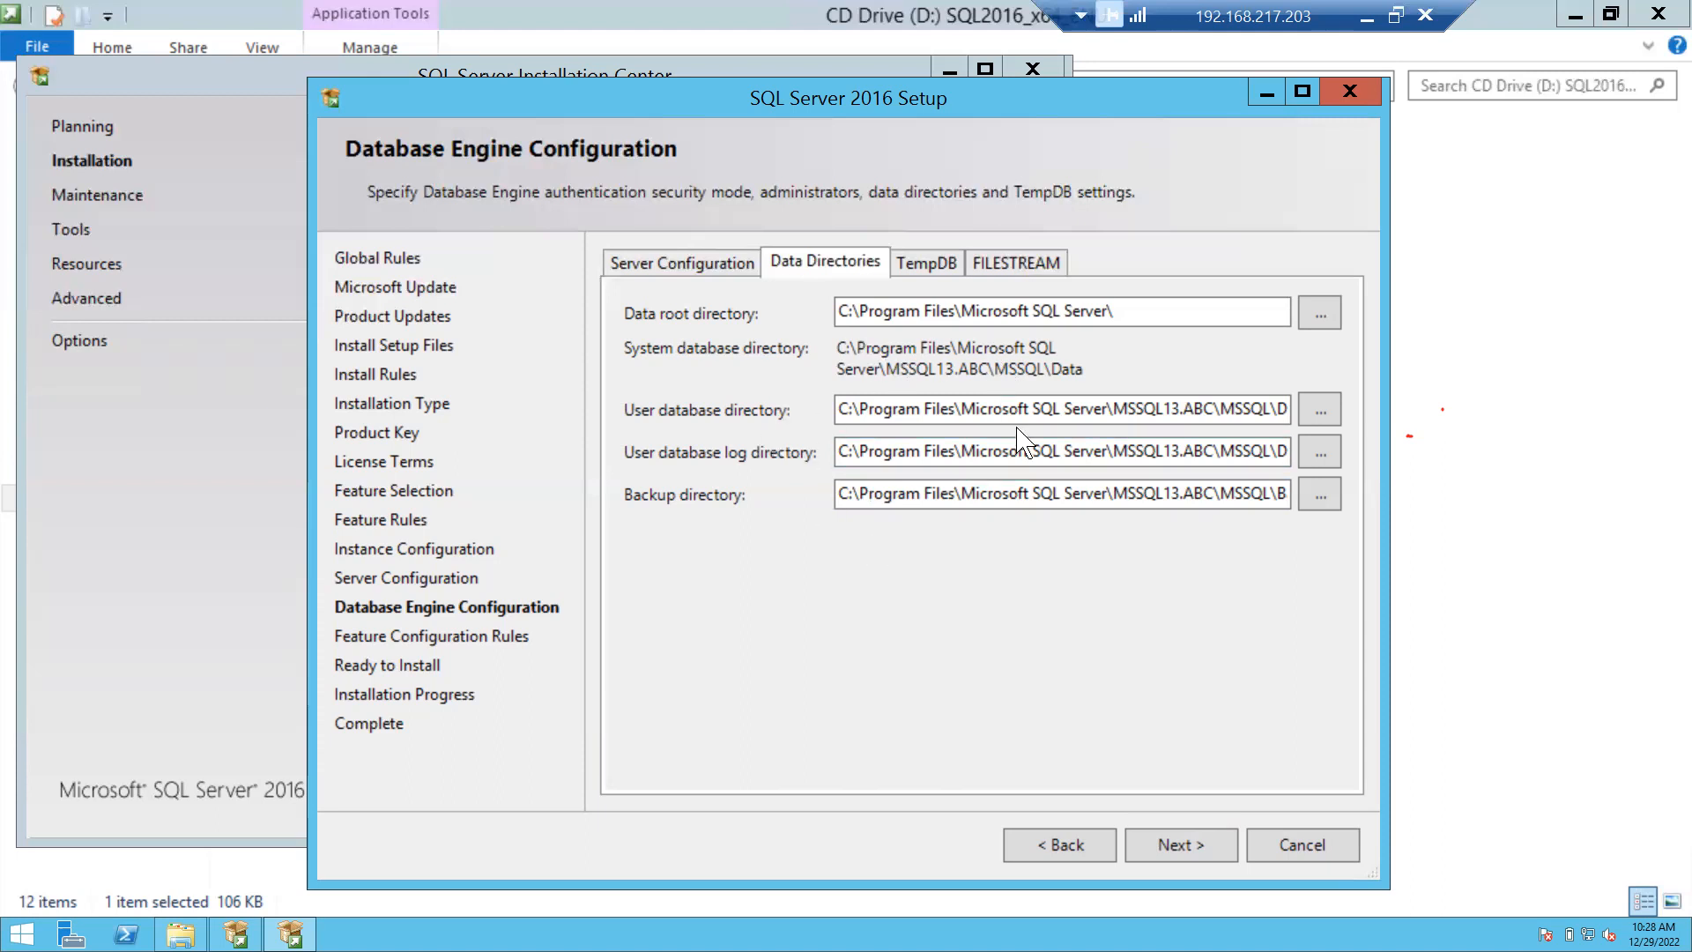
Check the TempDB defaults: one 8 MB tempdb.mdf file with 64 MB autogrowth.
left_click(912, 262)
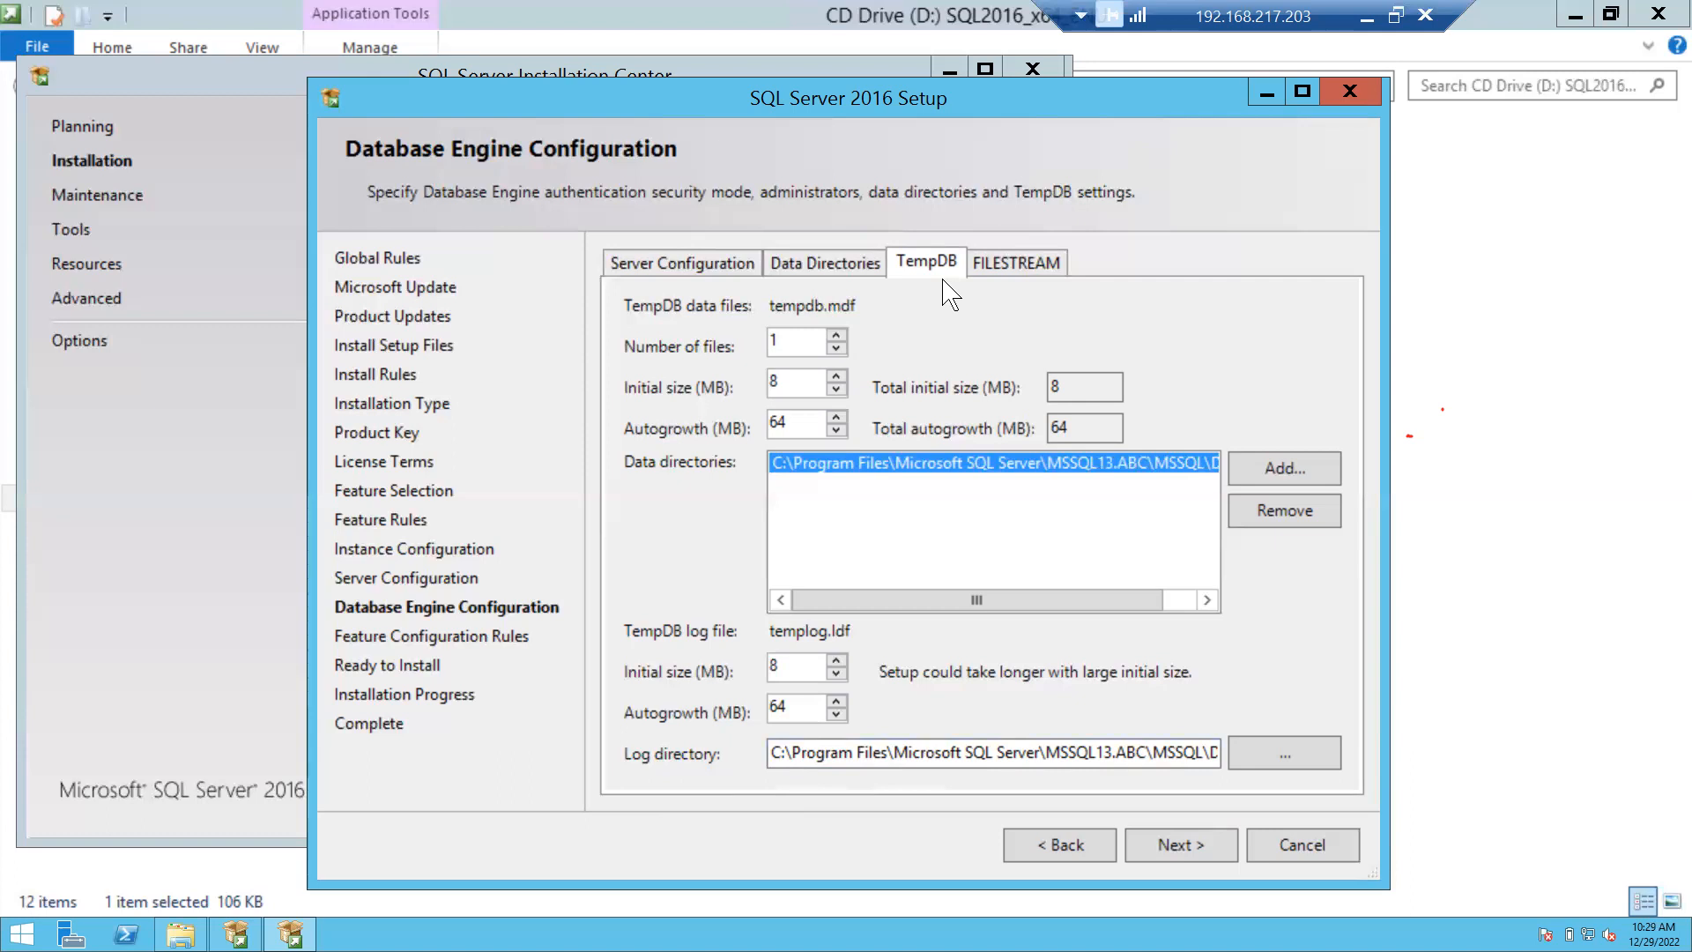
Check the FILESTREAM settings, leaving Transact-SQL access disabled.
left_click(1031, 263)
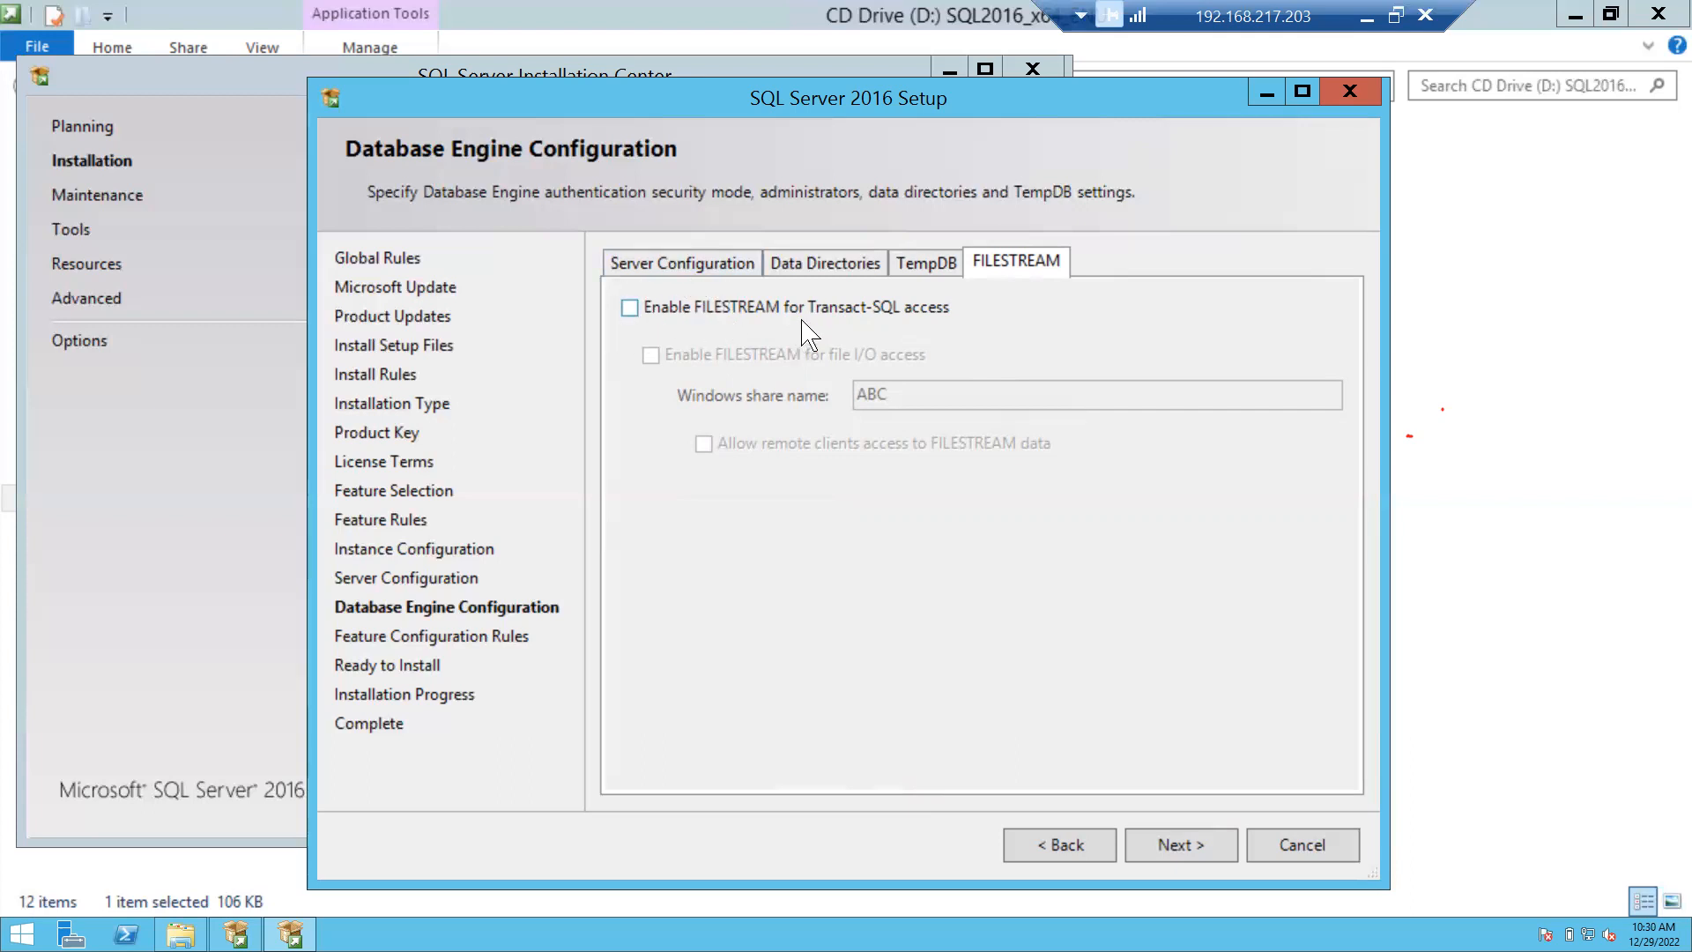
Return to the Server Configuration tab, then advance to the Ready to Install summary.
left_click(681, 260)
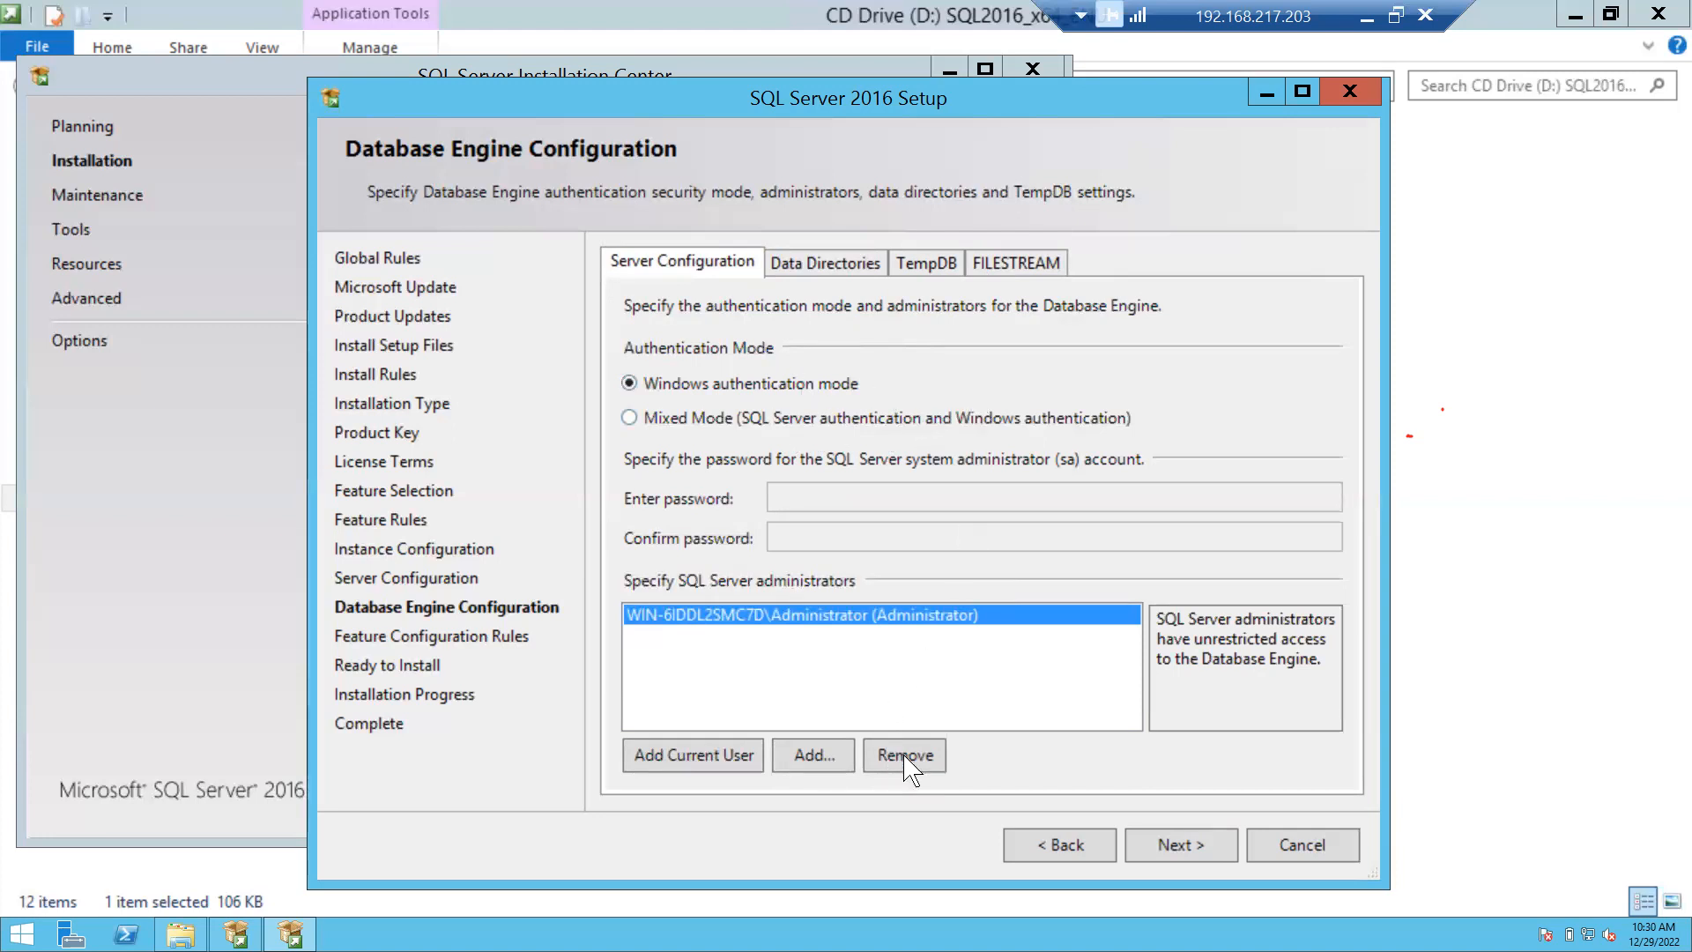
left_click(1186, 842)
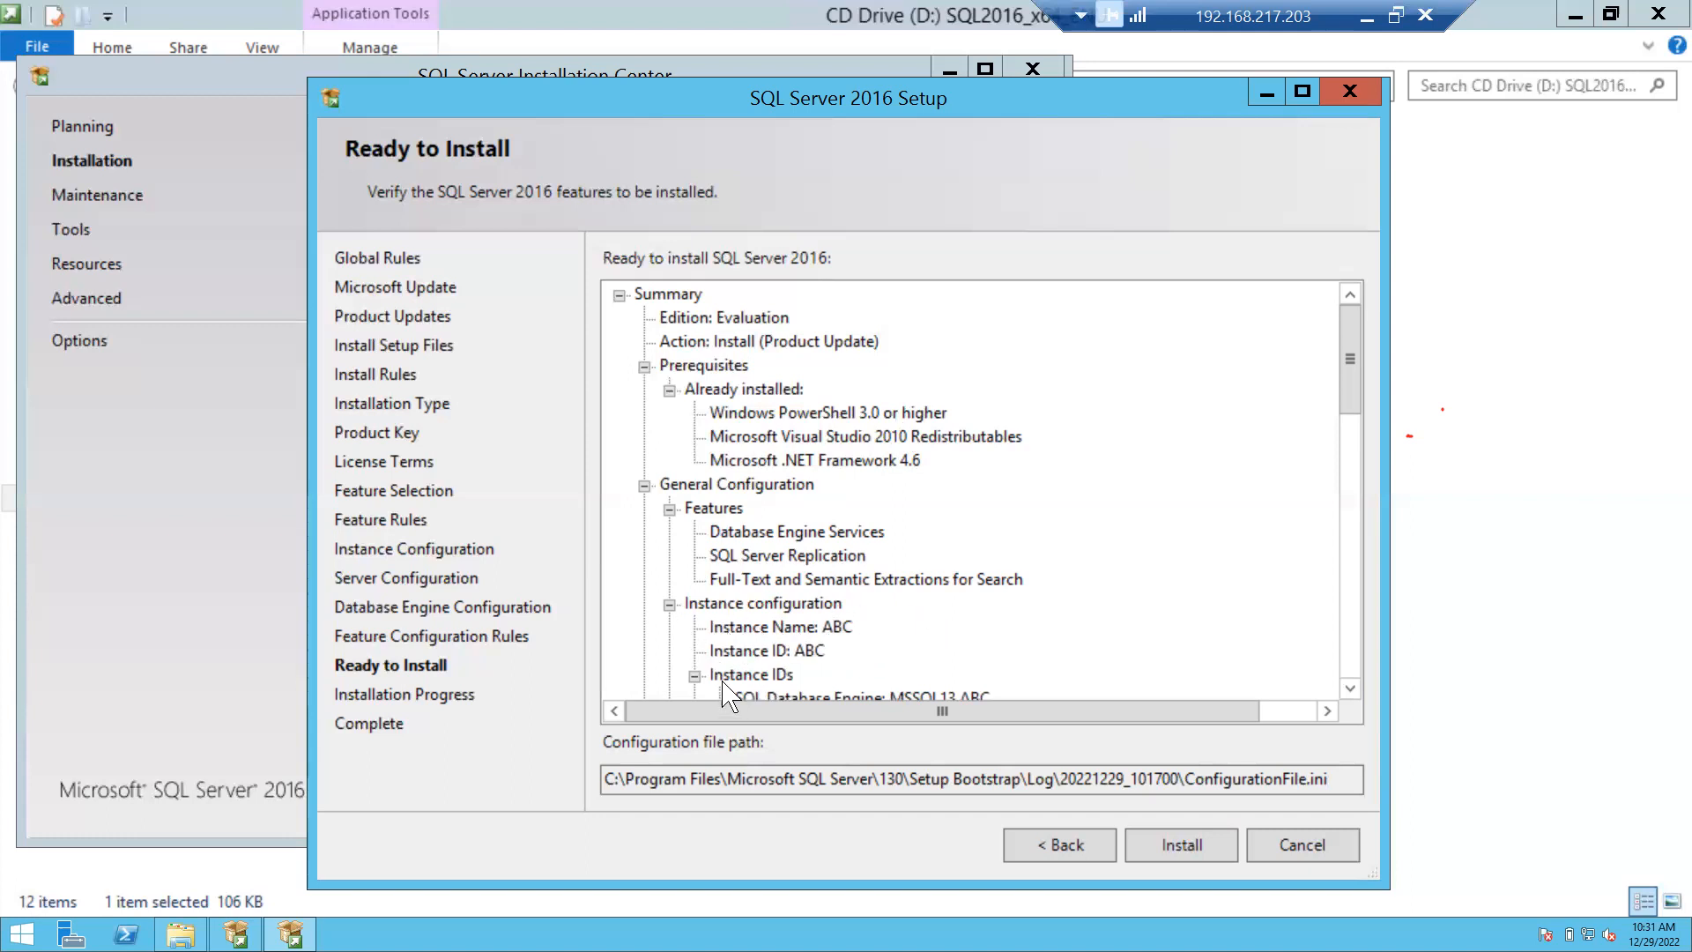
left_click(860, 557)
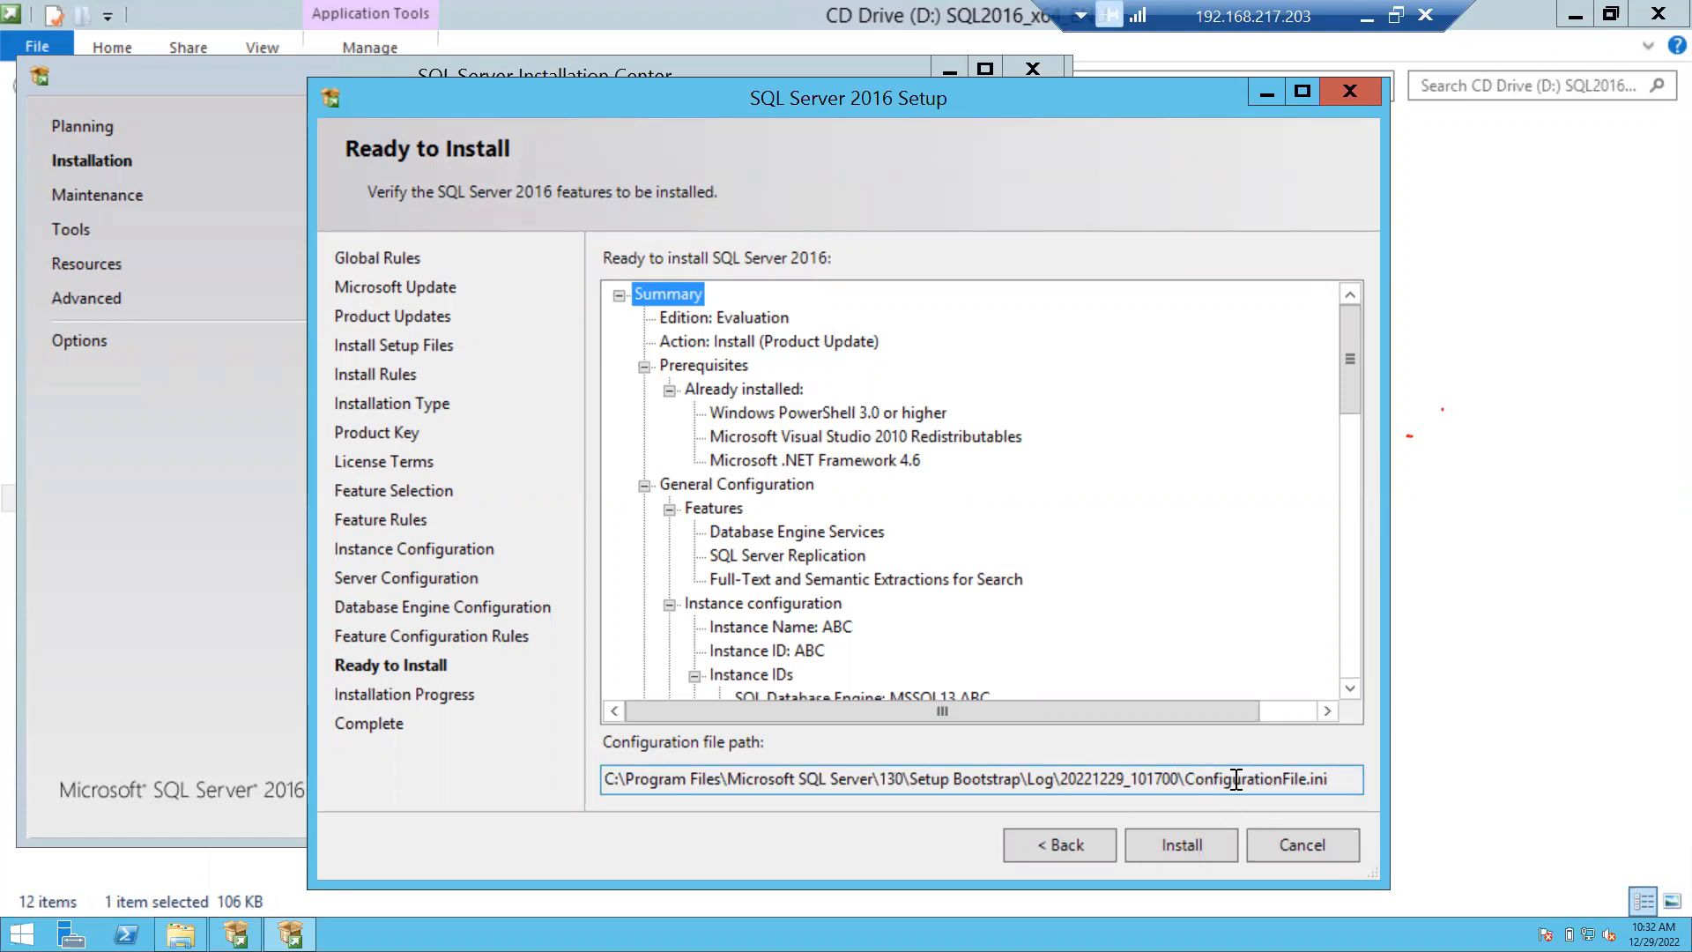
left_click(1111, 781)
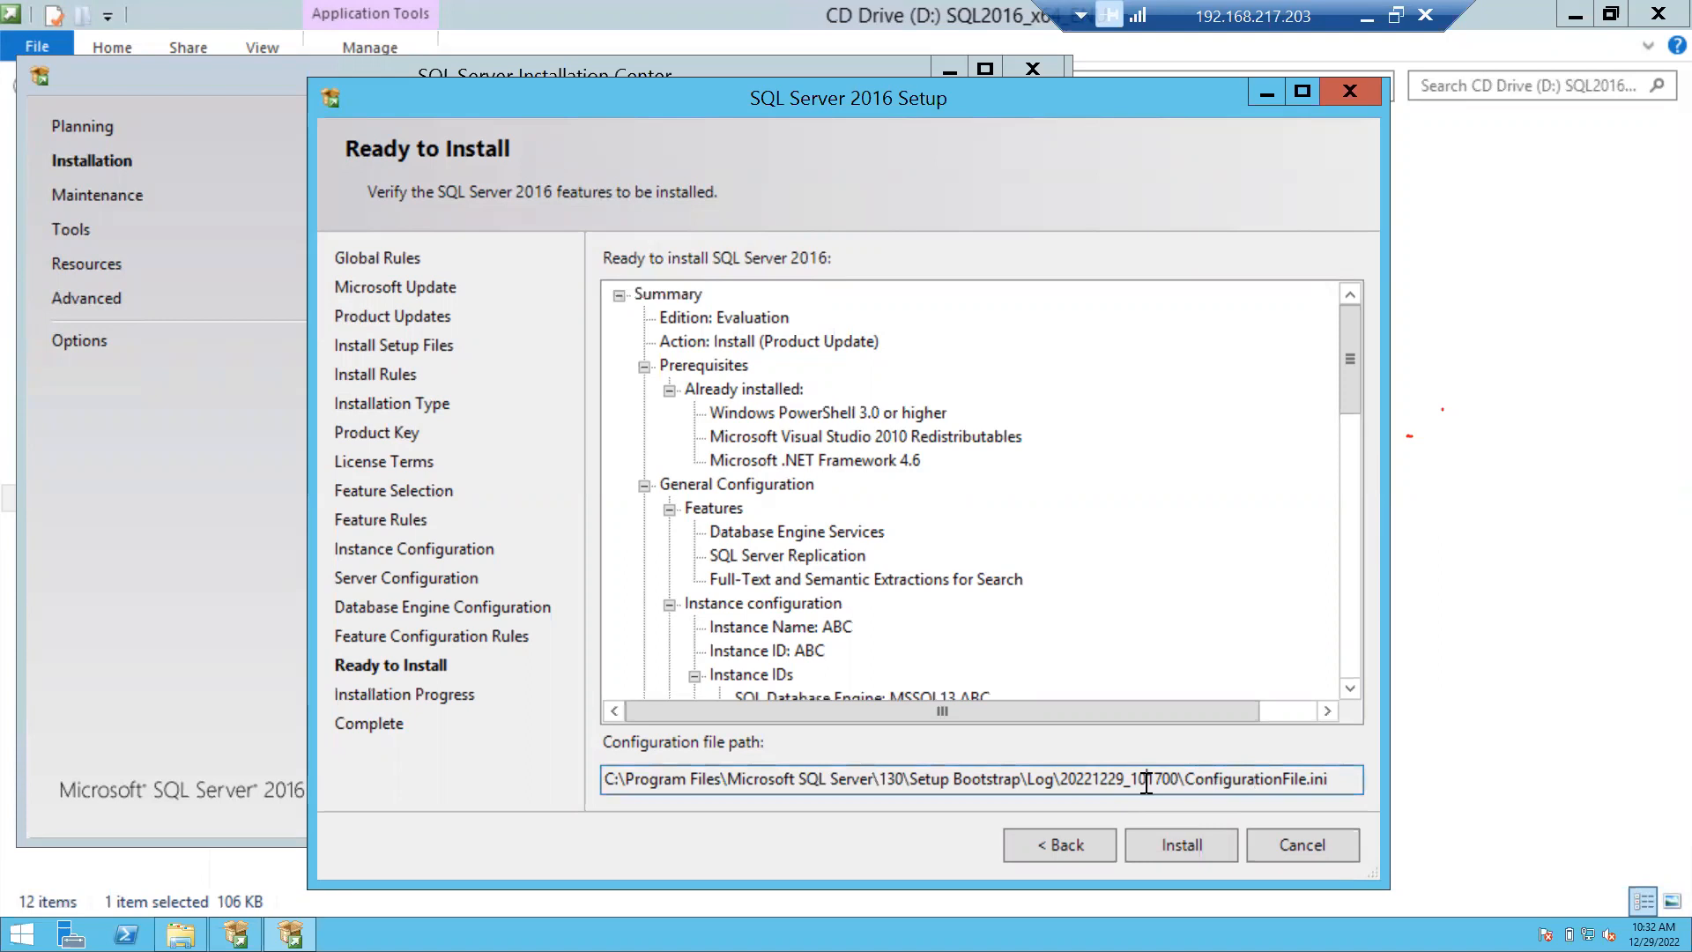
left_click(1249, 779)
Install instance ABC and close setup once every feature shows Succeeded.
left_click(1197, 850)
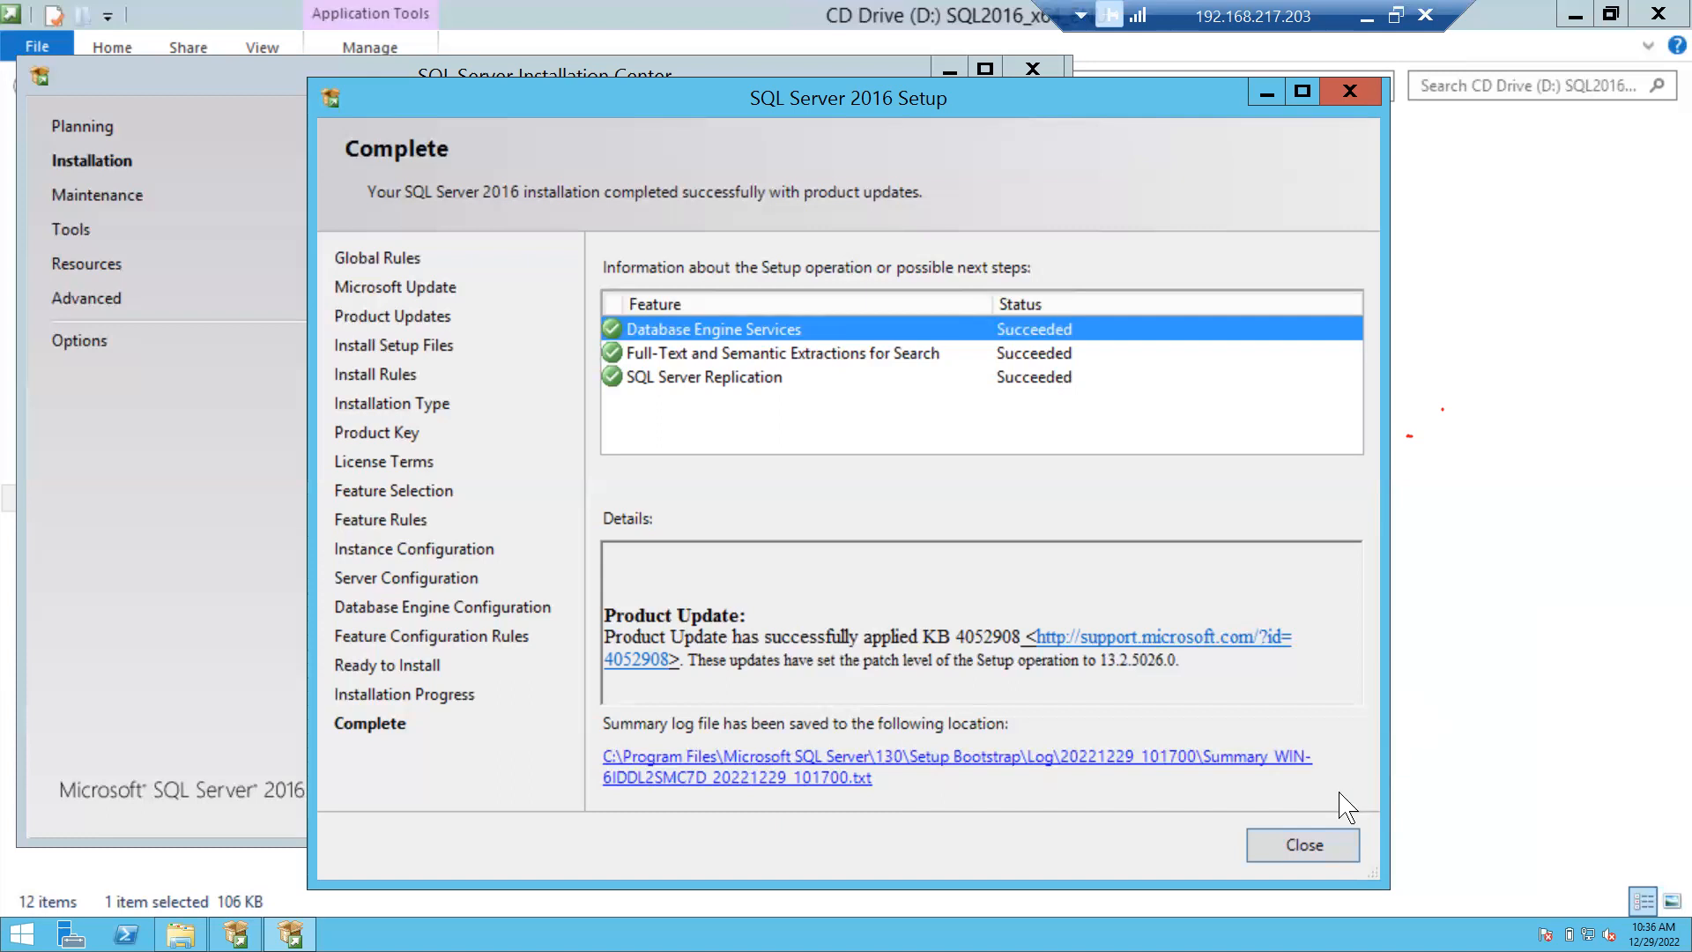
left_click(1311, 850)
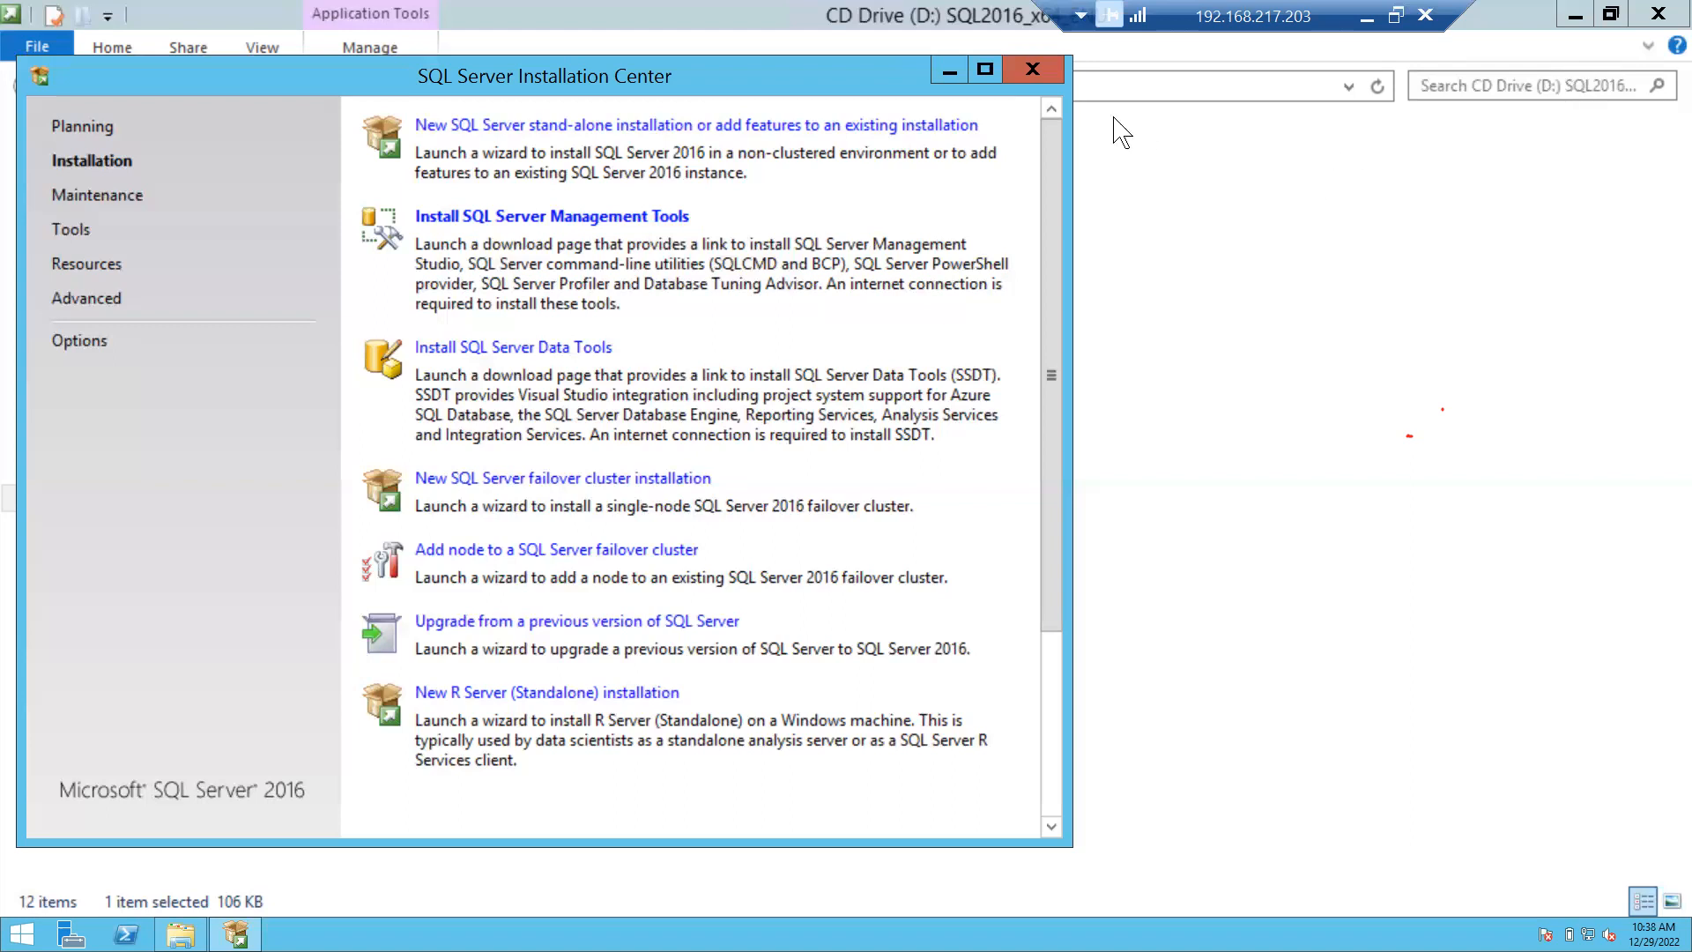
Minimize the drive Explorer and Installation Center, then launch SQL Server Management Studio 18 via a Start search for ssms.
left_click(652, 125)
left_click(1576, 15)
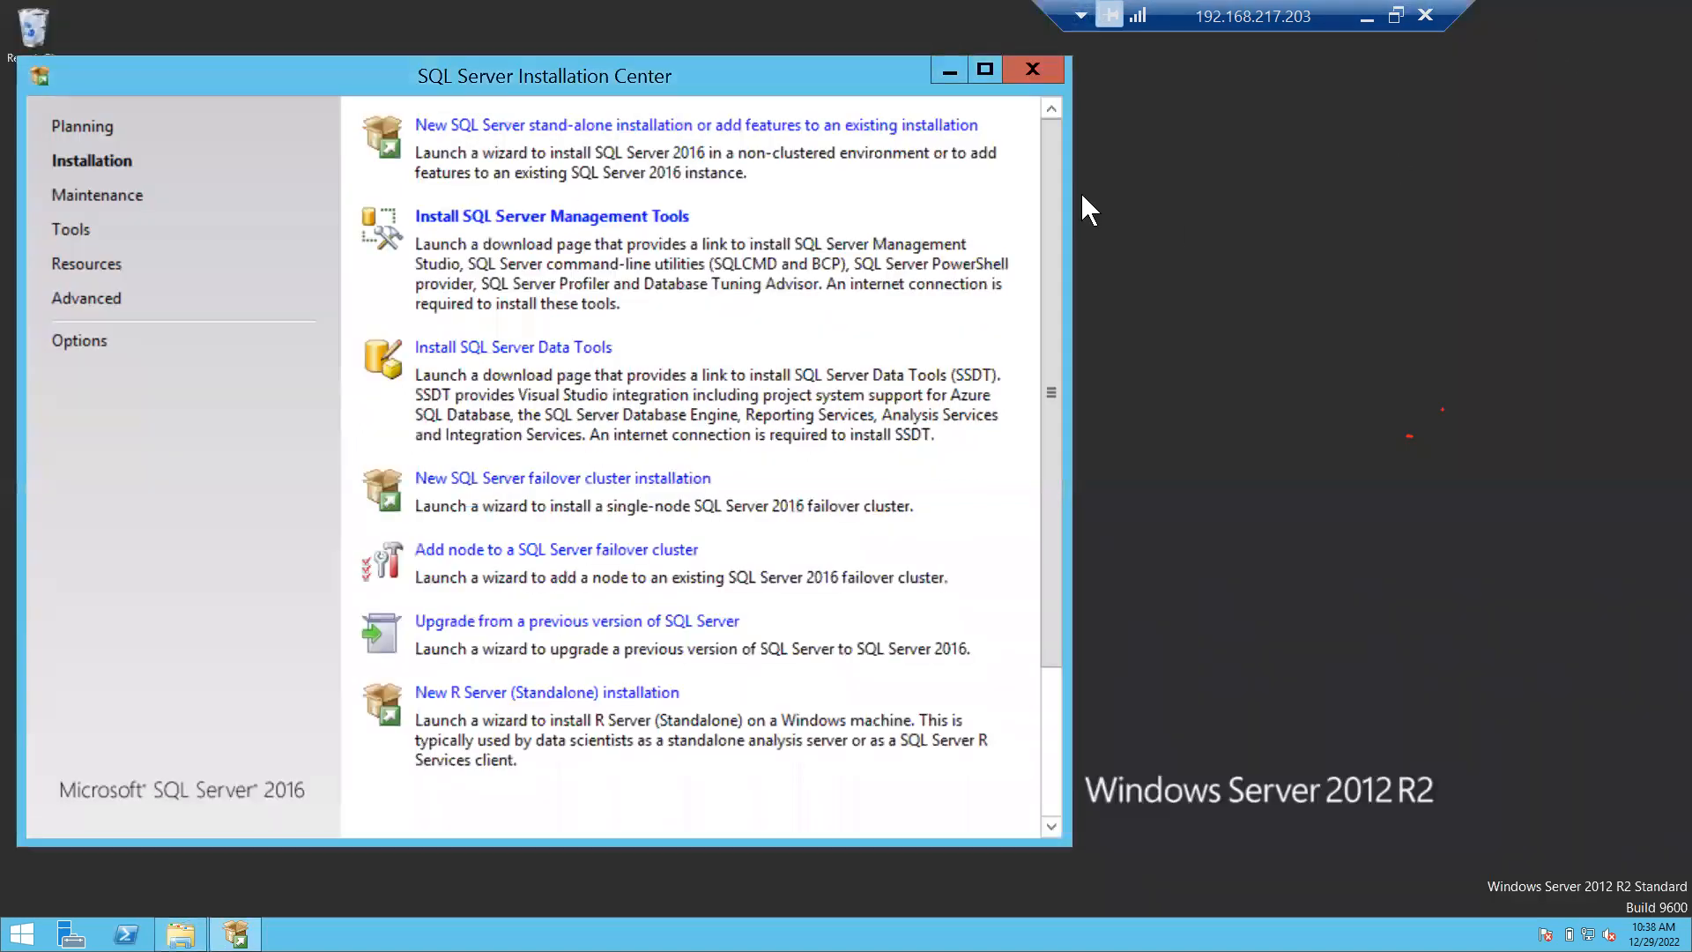
left_click(949, 72)
key("super")
type("ssm")
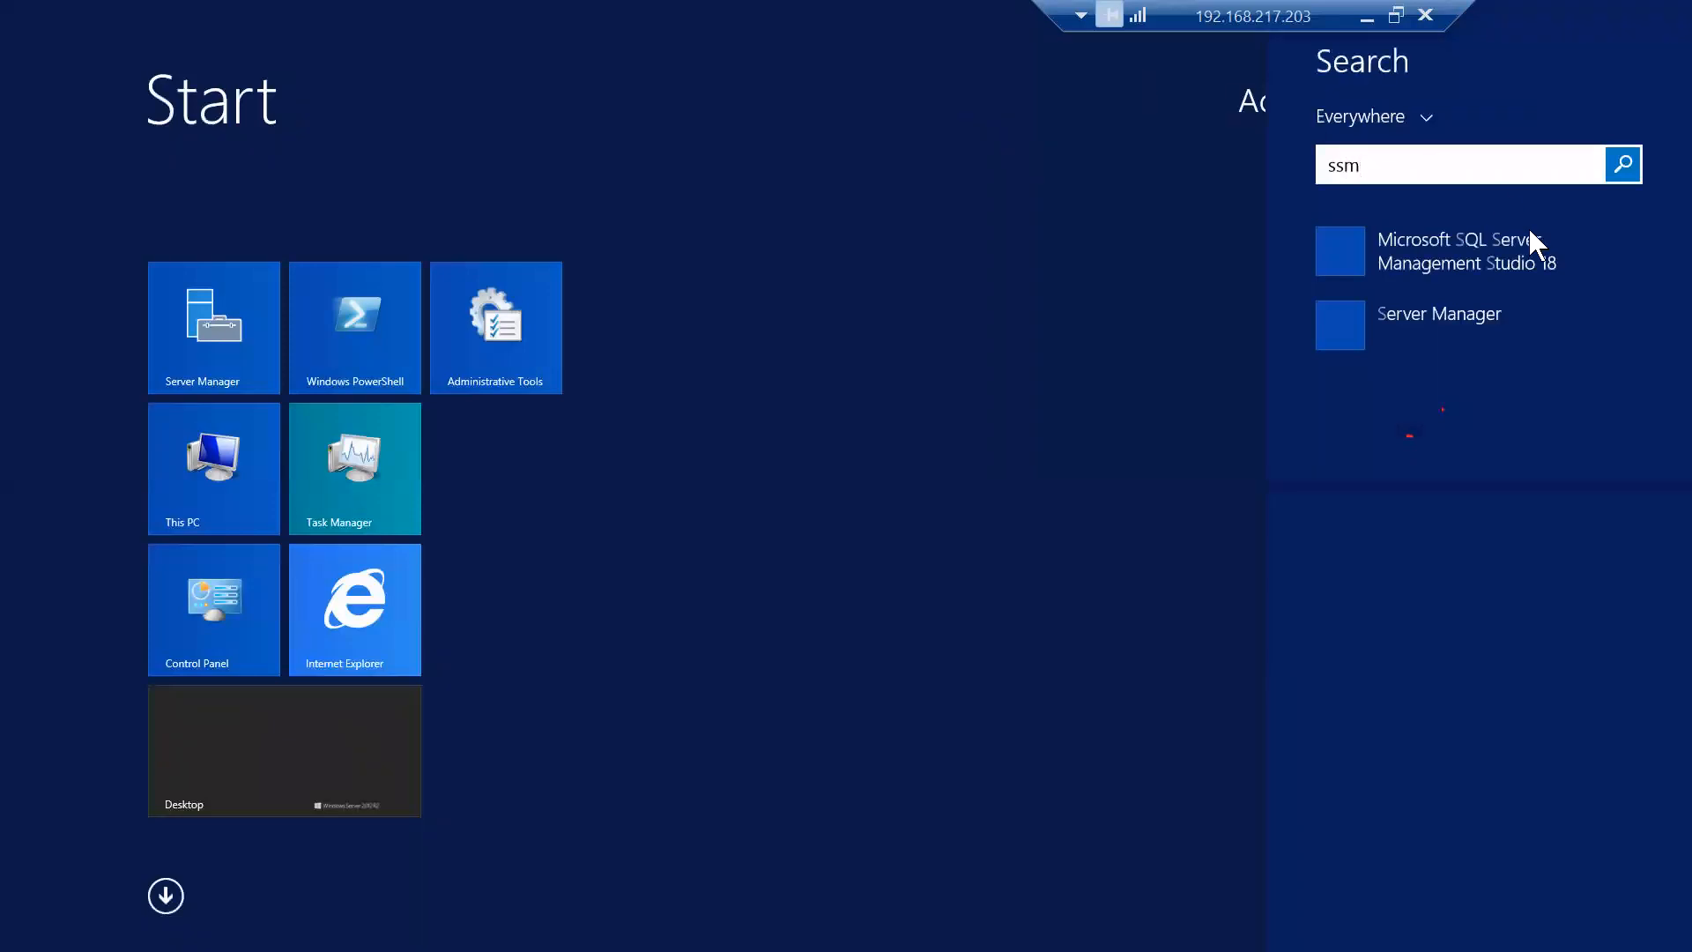
type("s")
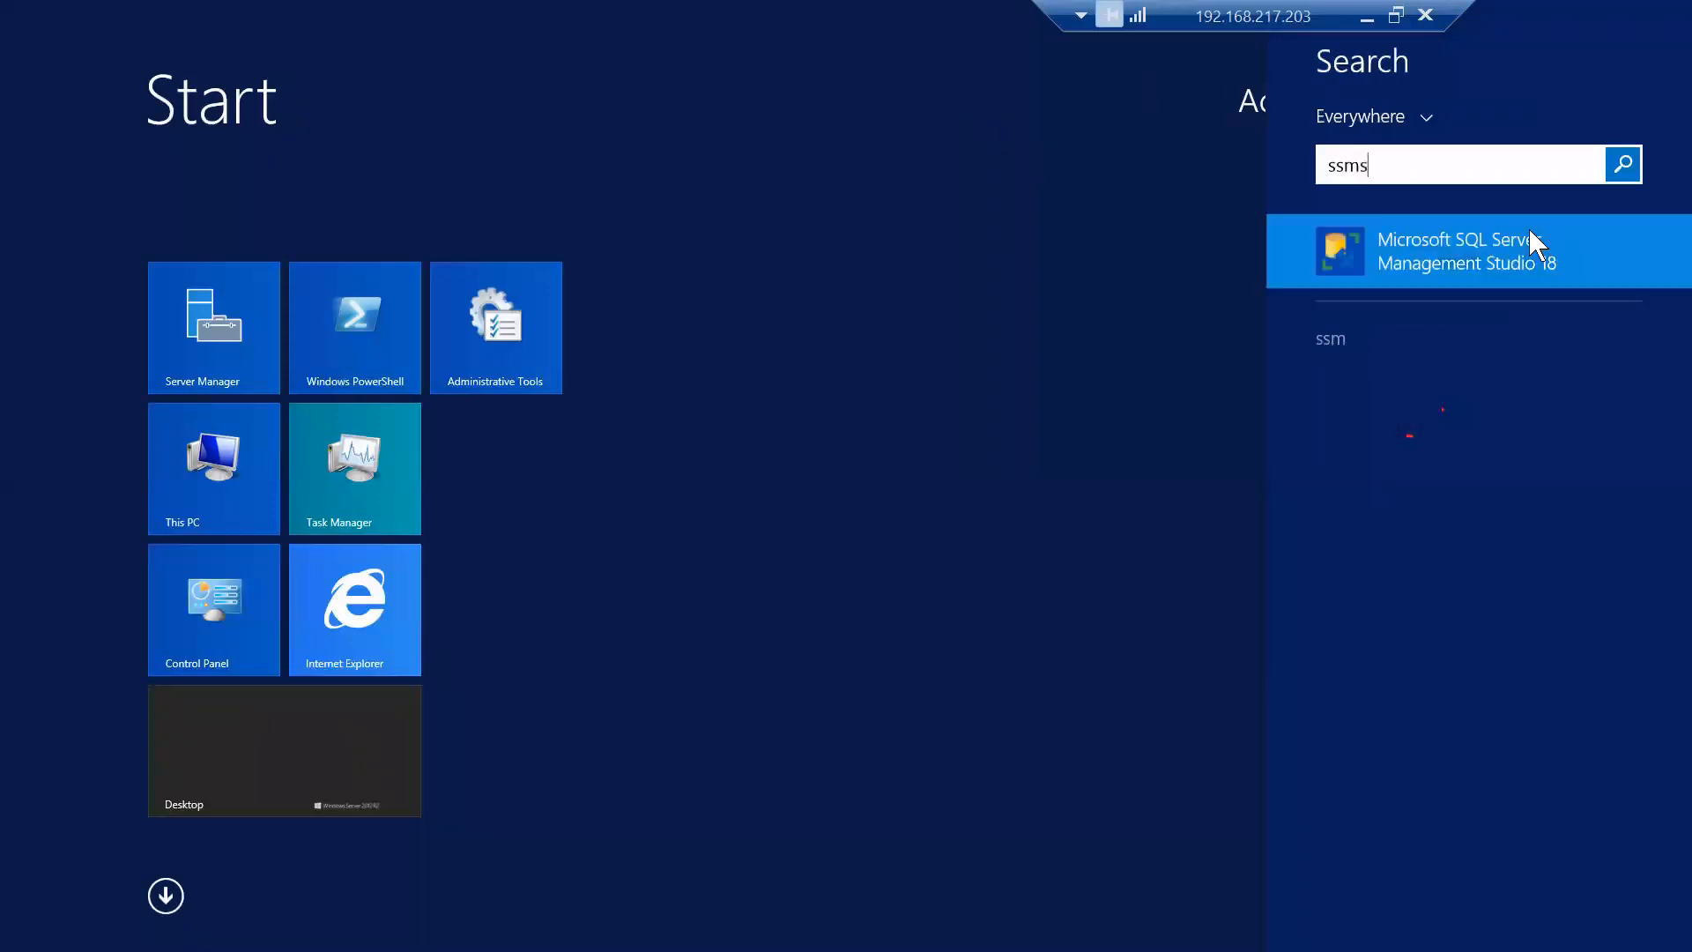
left_click(1506, 256)
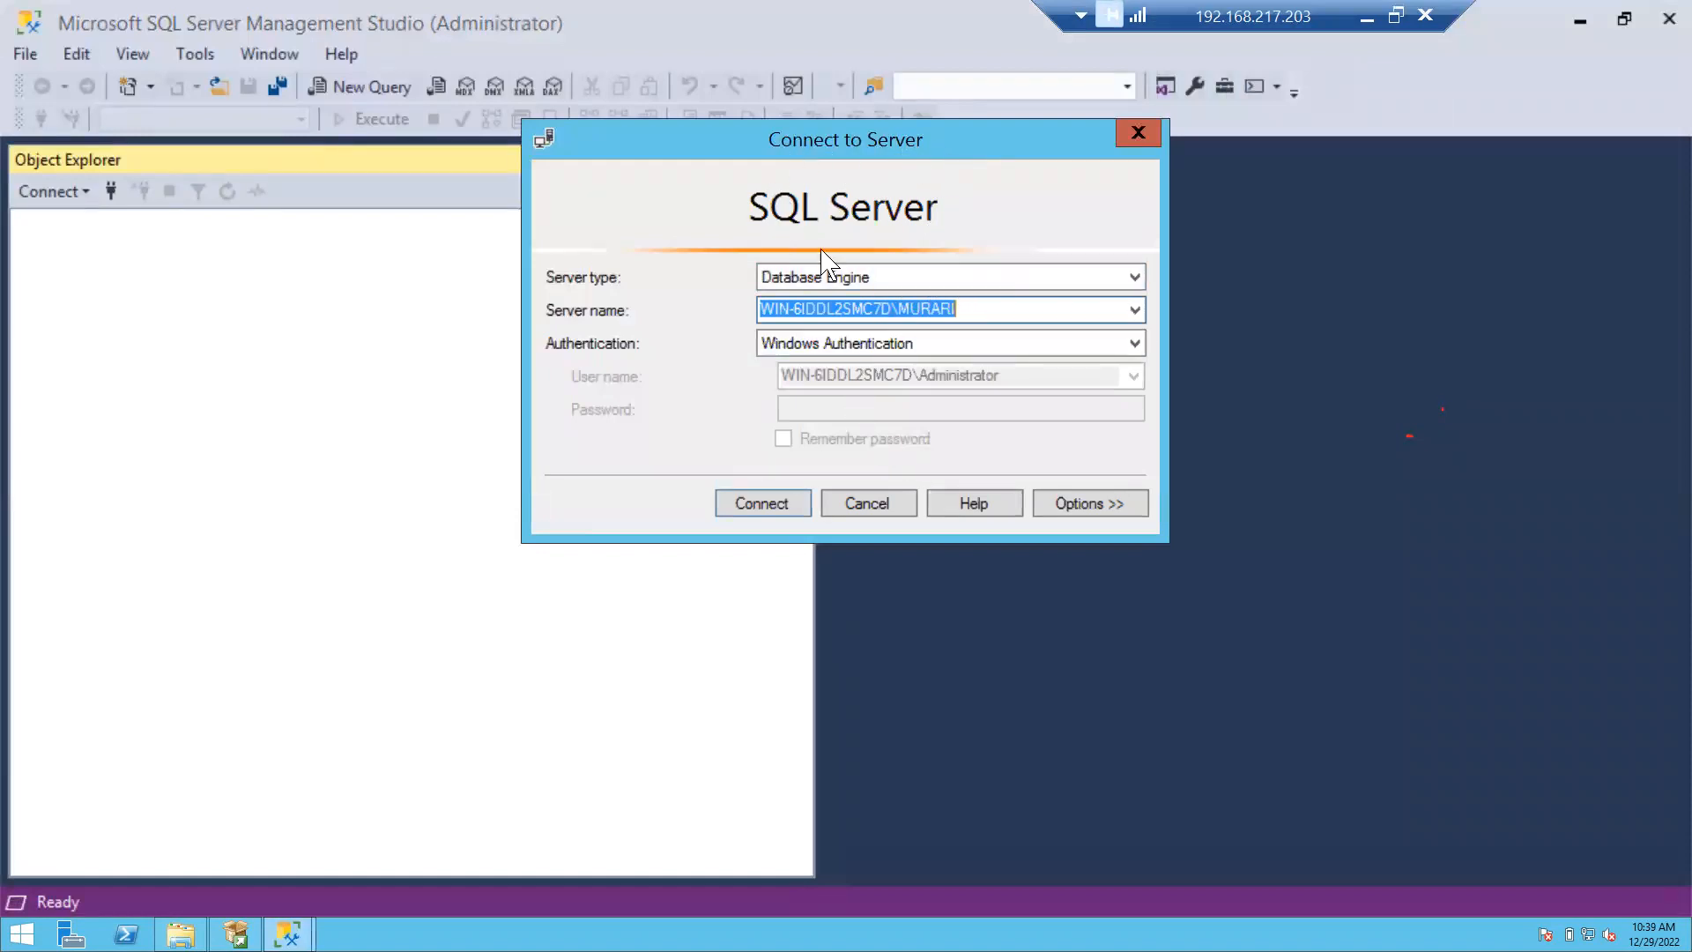
Keep Database Engine as the server type and drop down the Server name list.
left_click(1136, 281)
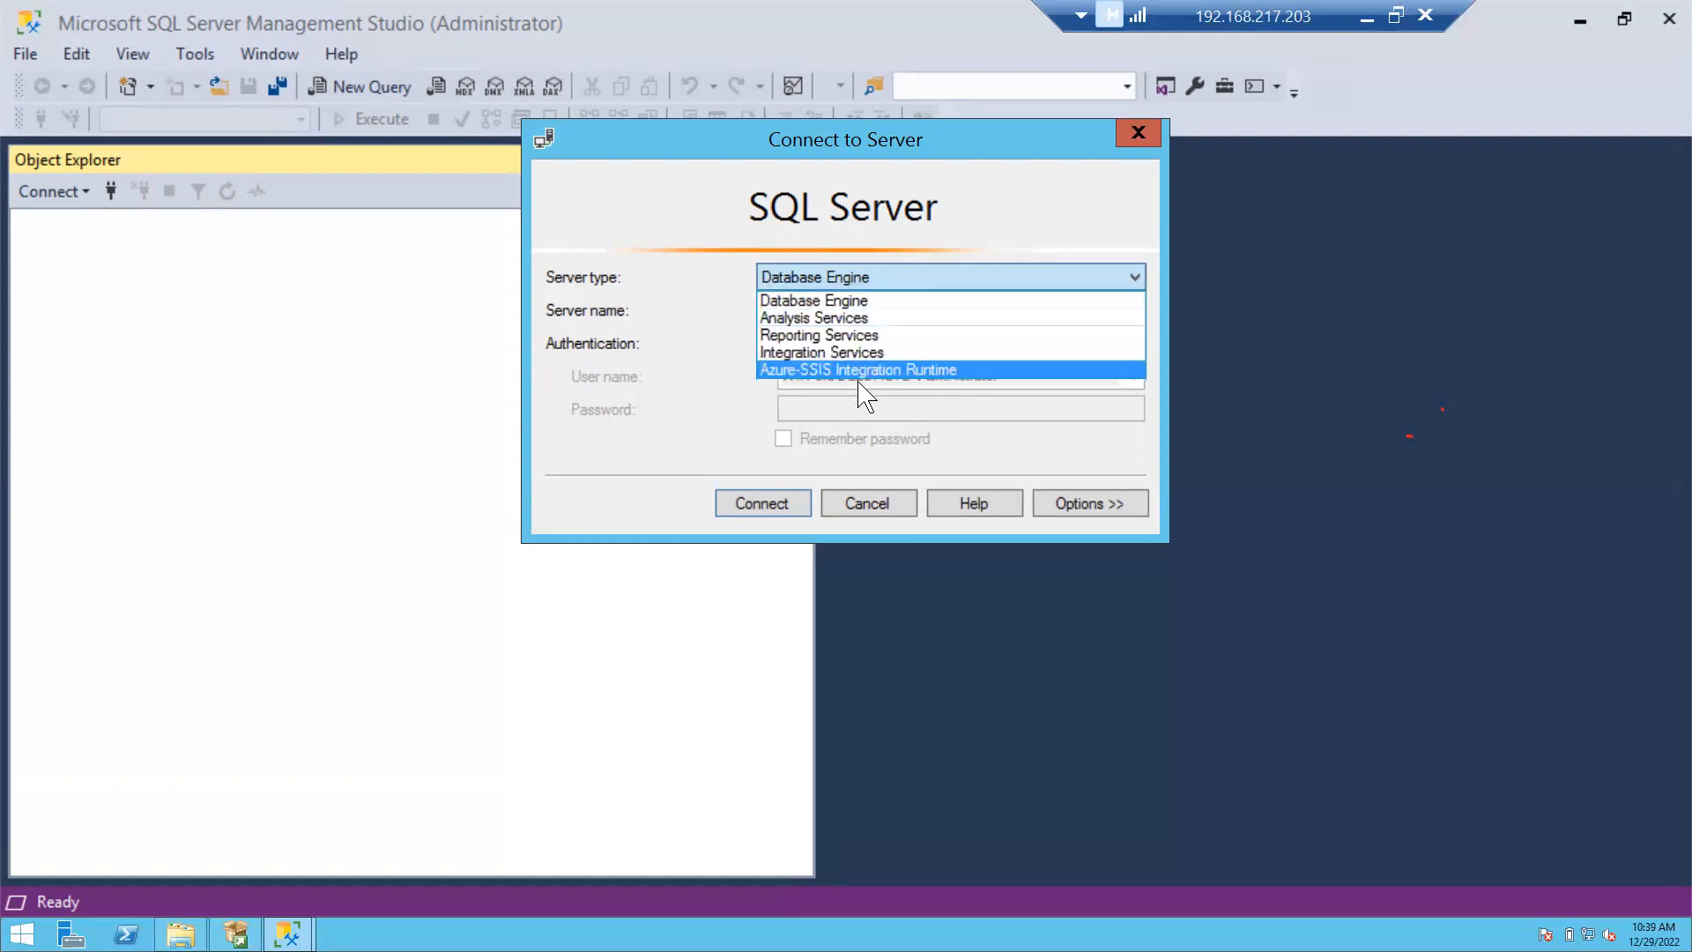
left_click(857, 300)
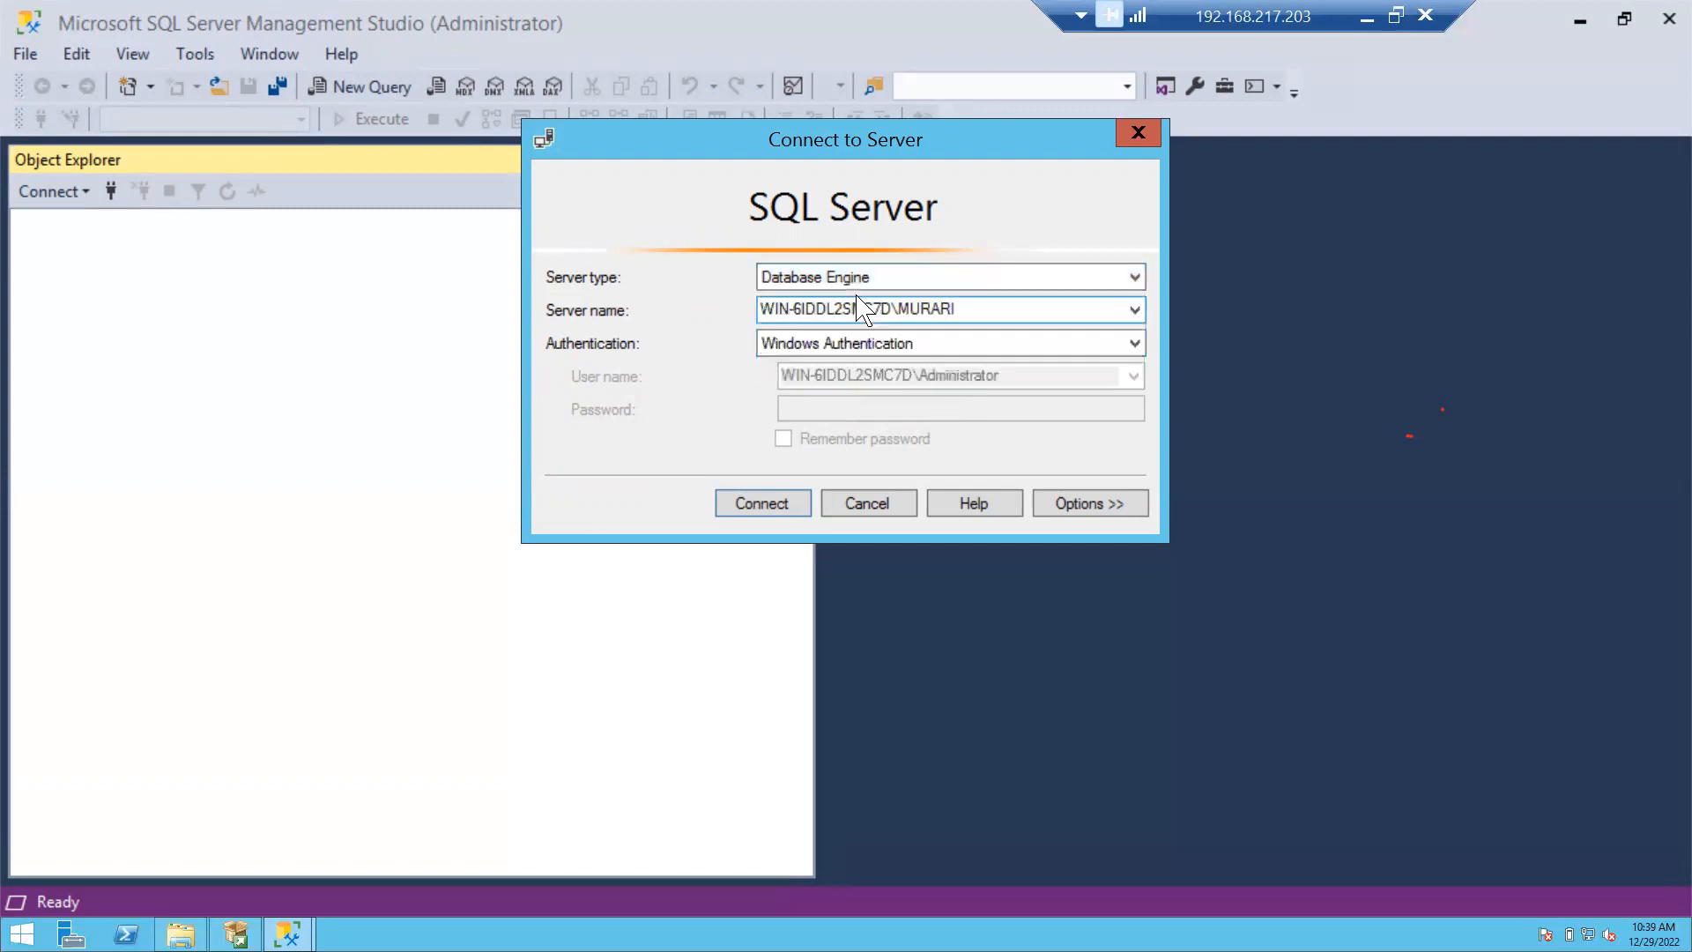
left_click(1135, 309)
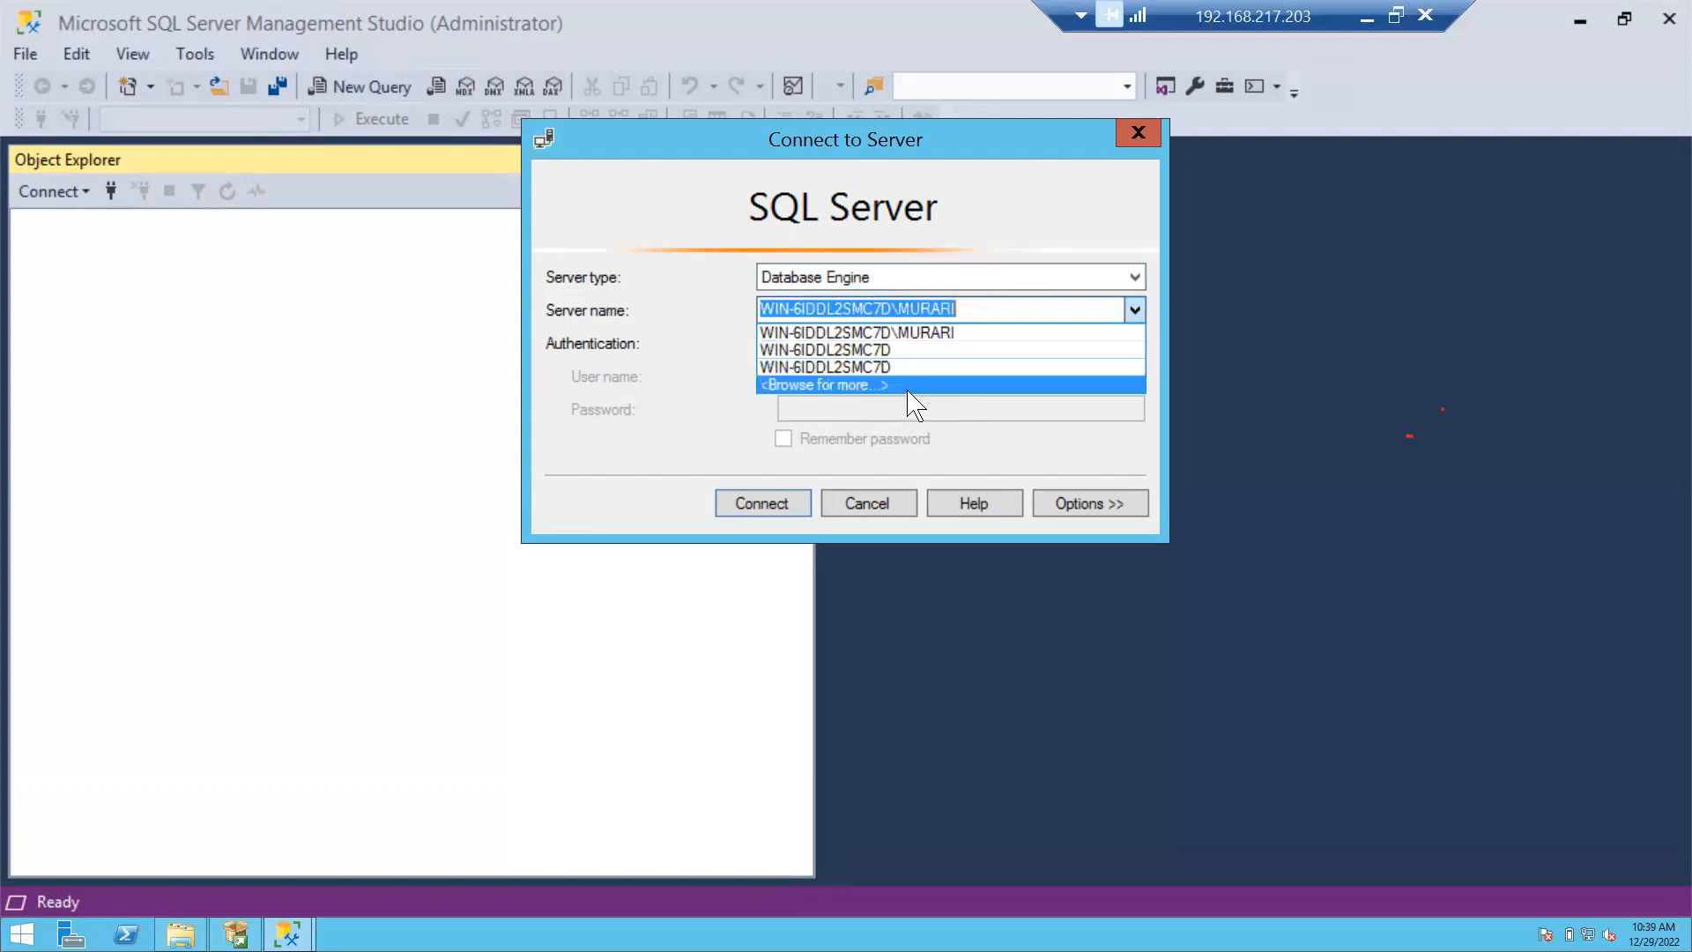
Browse local Database Engine instances, pick WIN-6IDDL2SMC7D\ABC and connect with Windows Authentication.
left_click(840, 386)
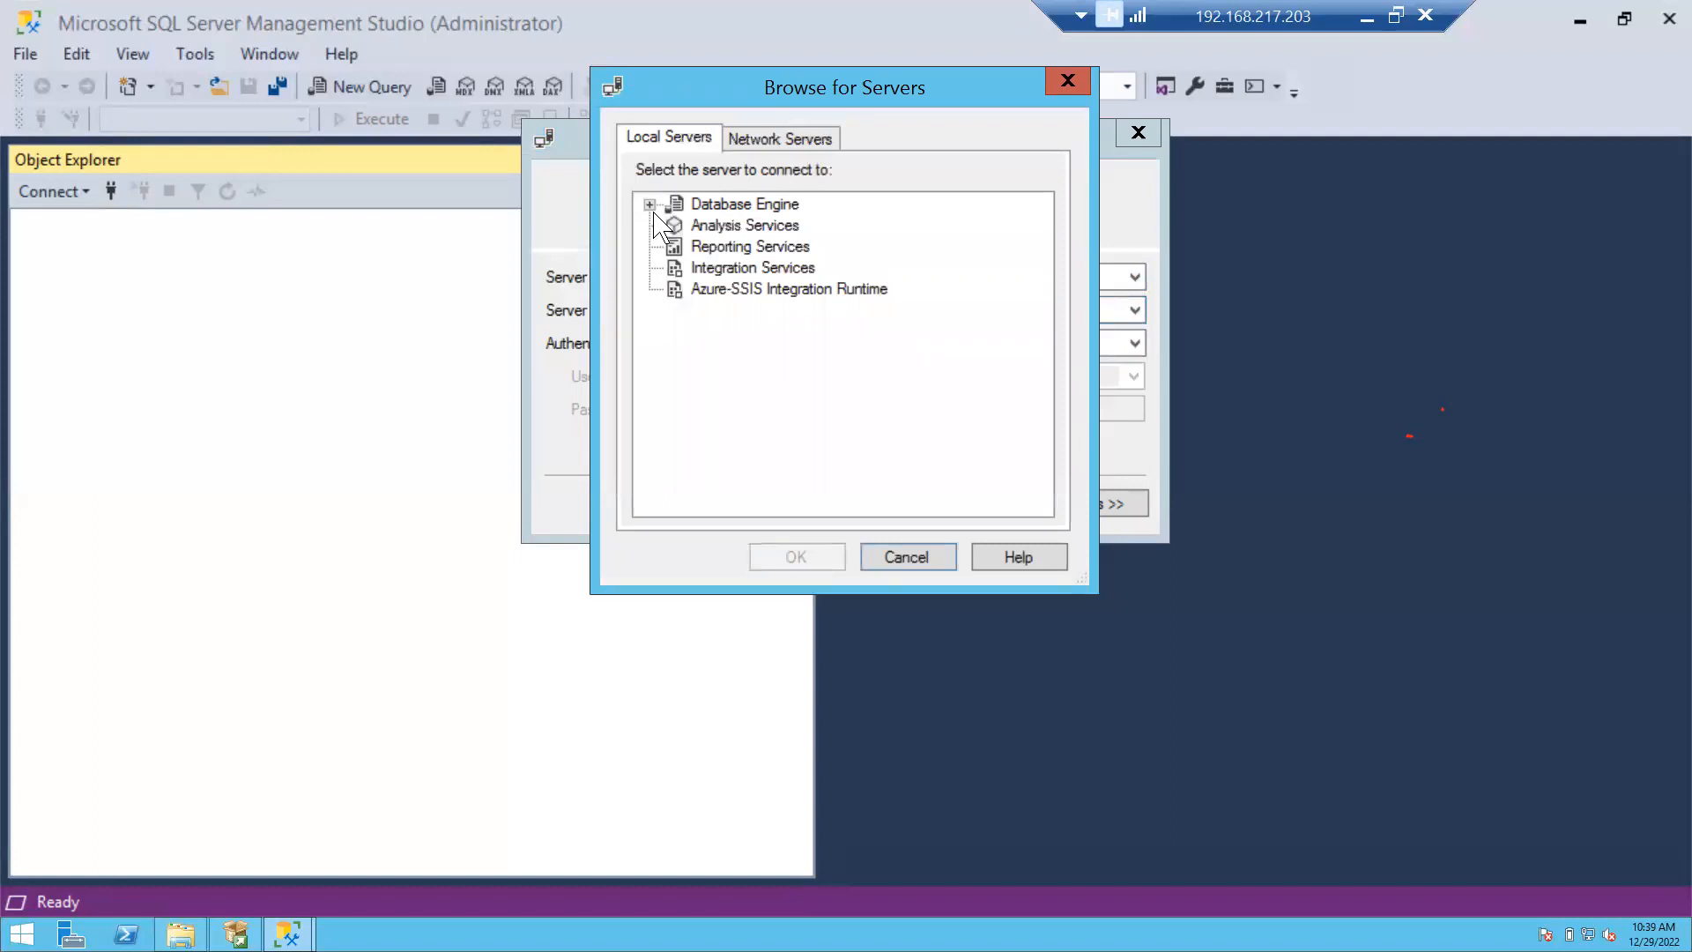
left_click(649, 204)
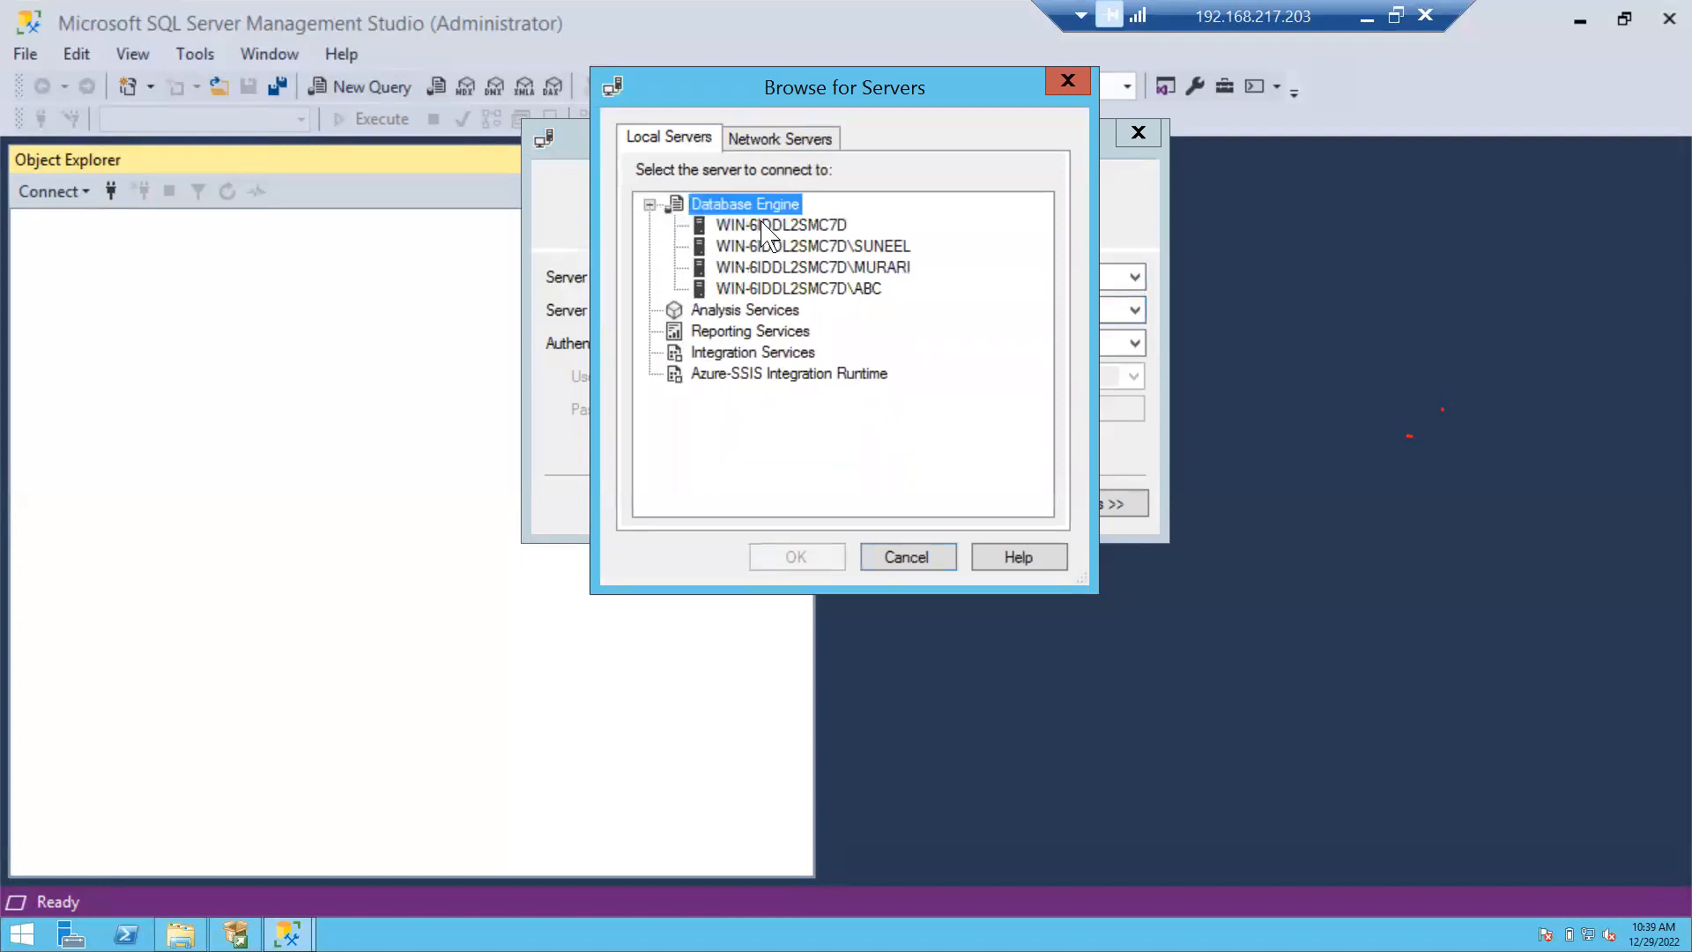
left_click(821, 289)
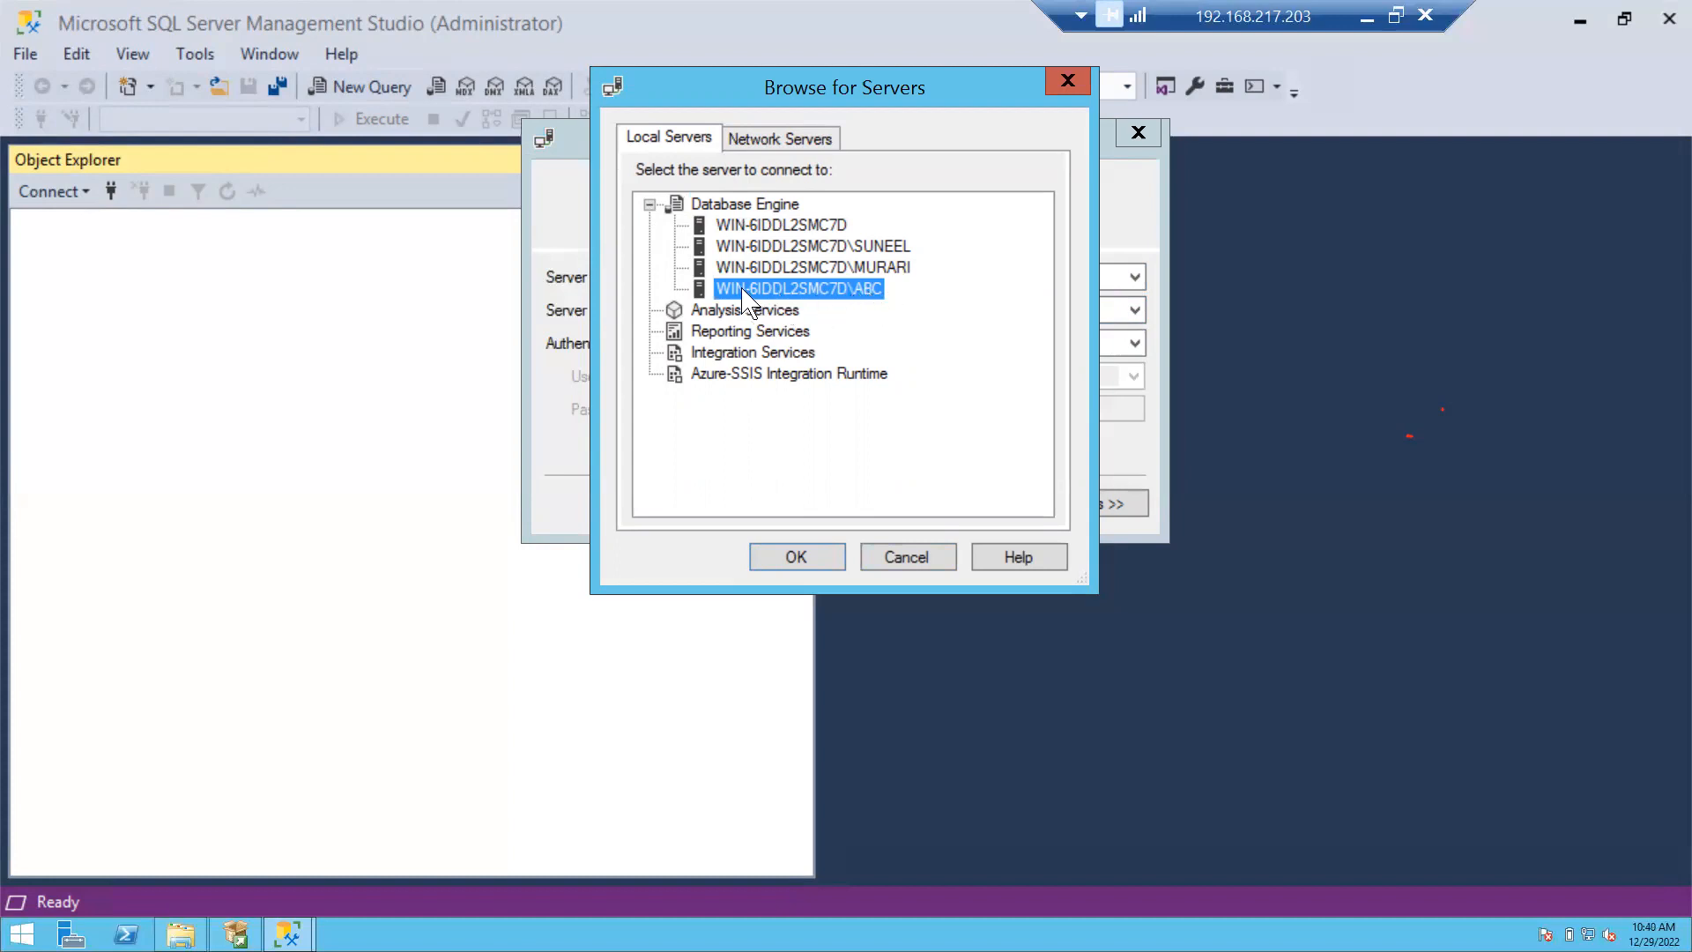
left_click(797, 557)
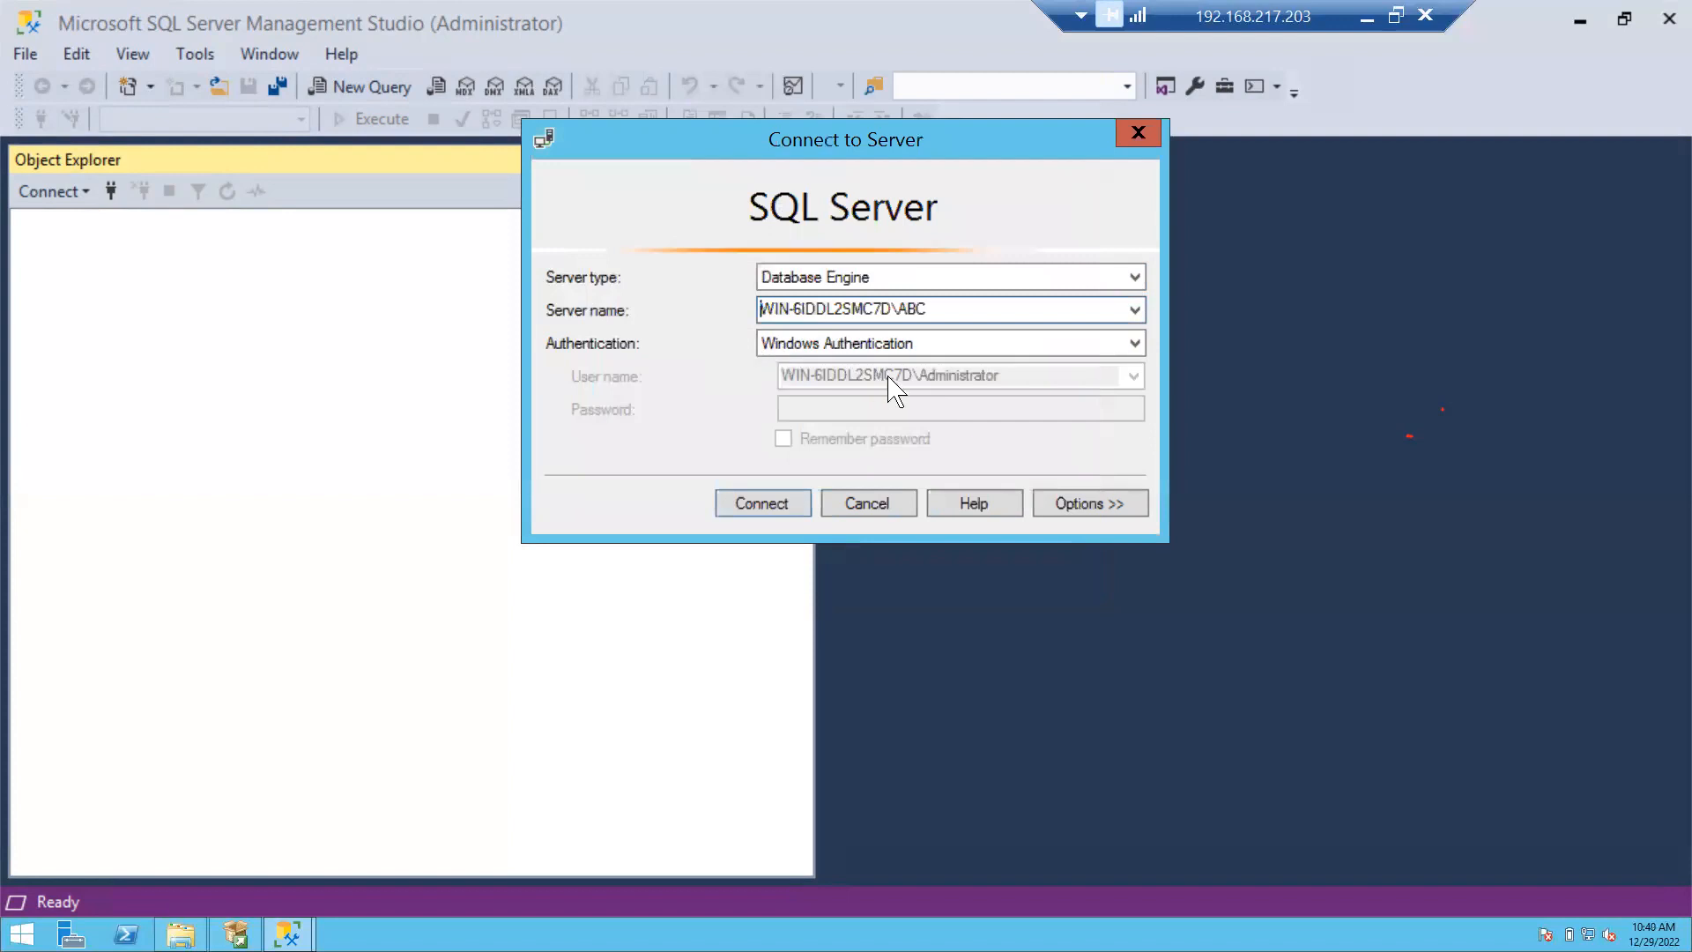
left_click(765, 506)
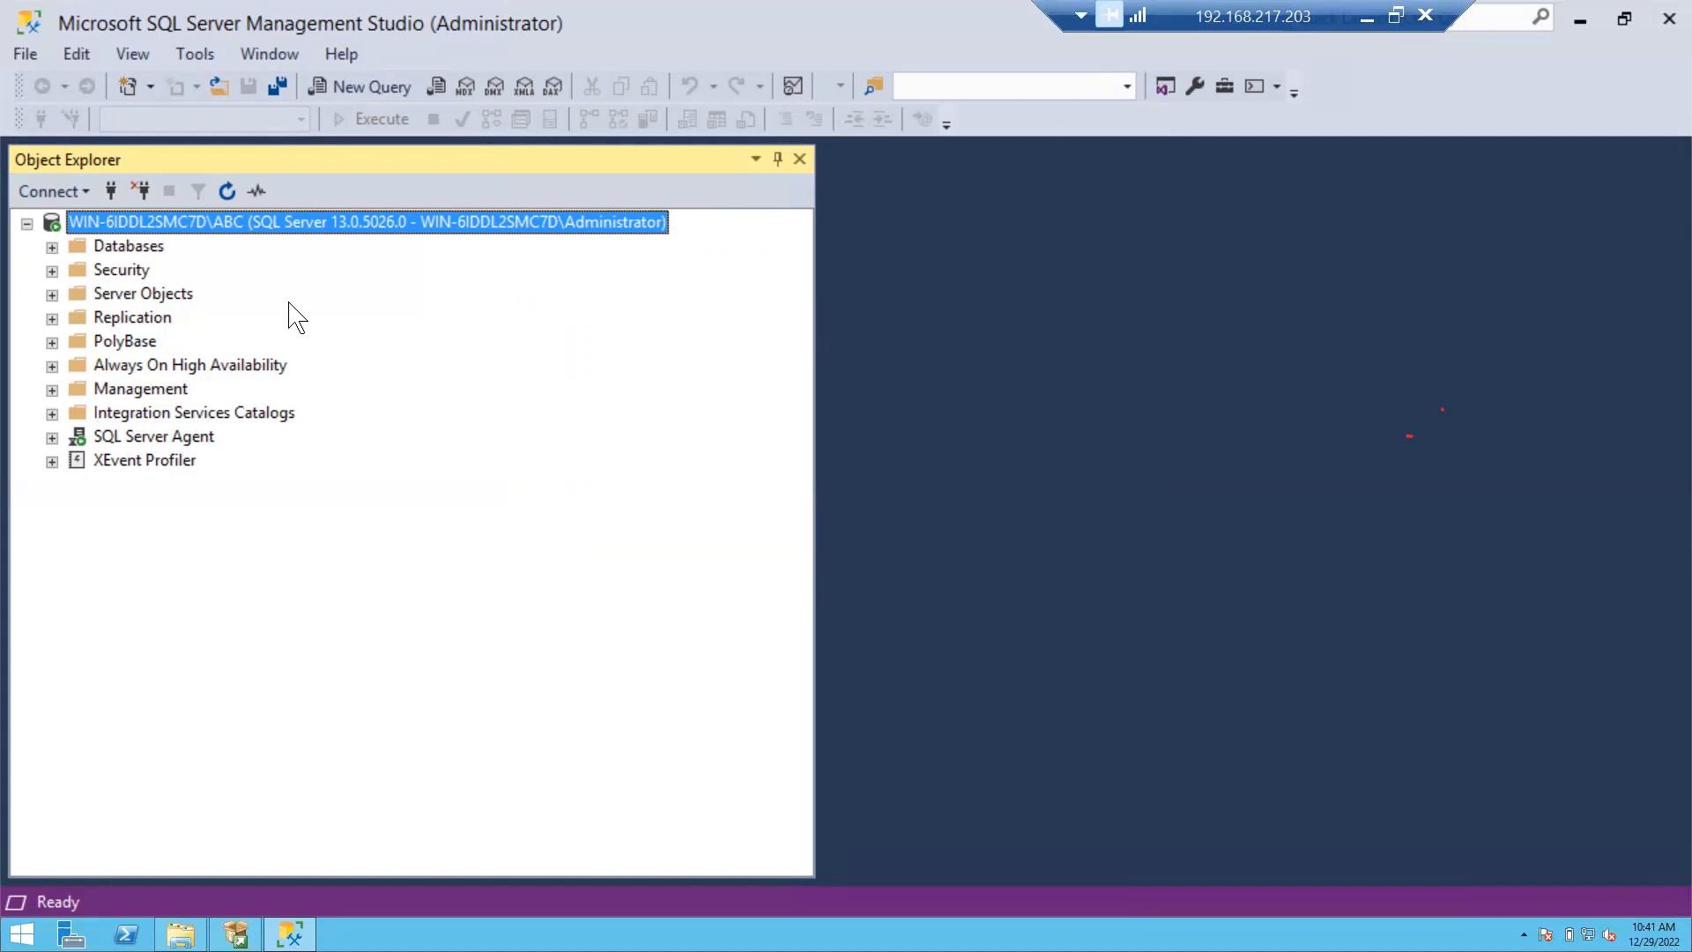
Expand Security > Logins on the ABC server and inspect the logins, including sa.
left_click(52, 272)
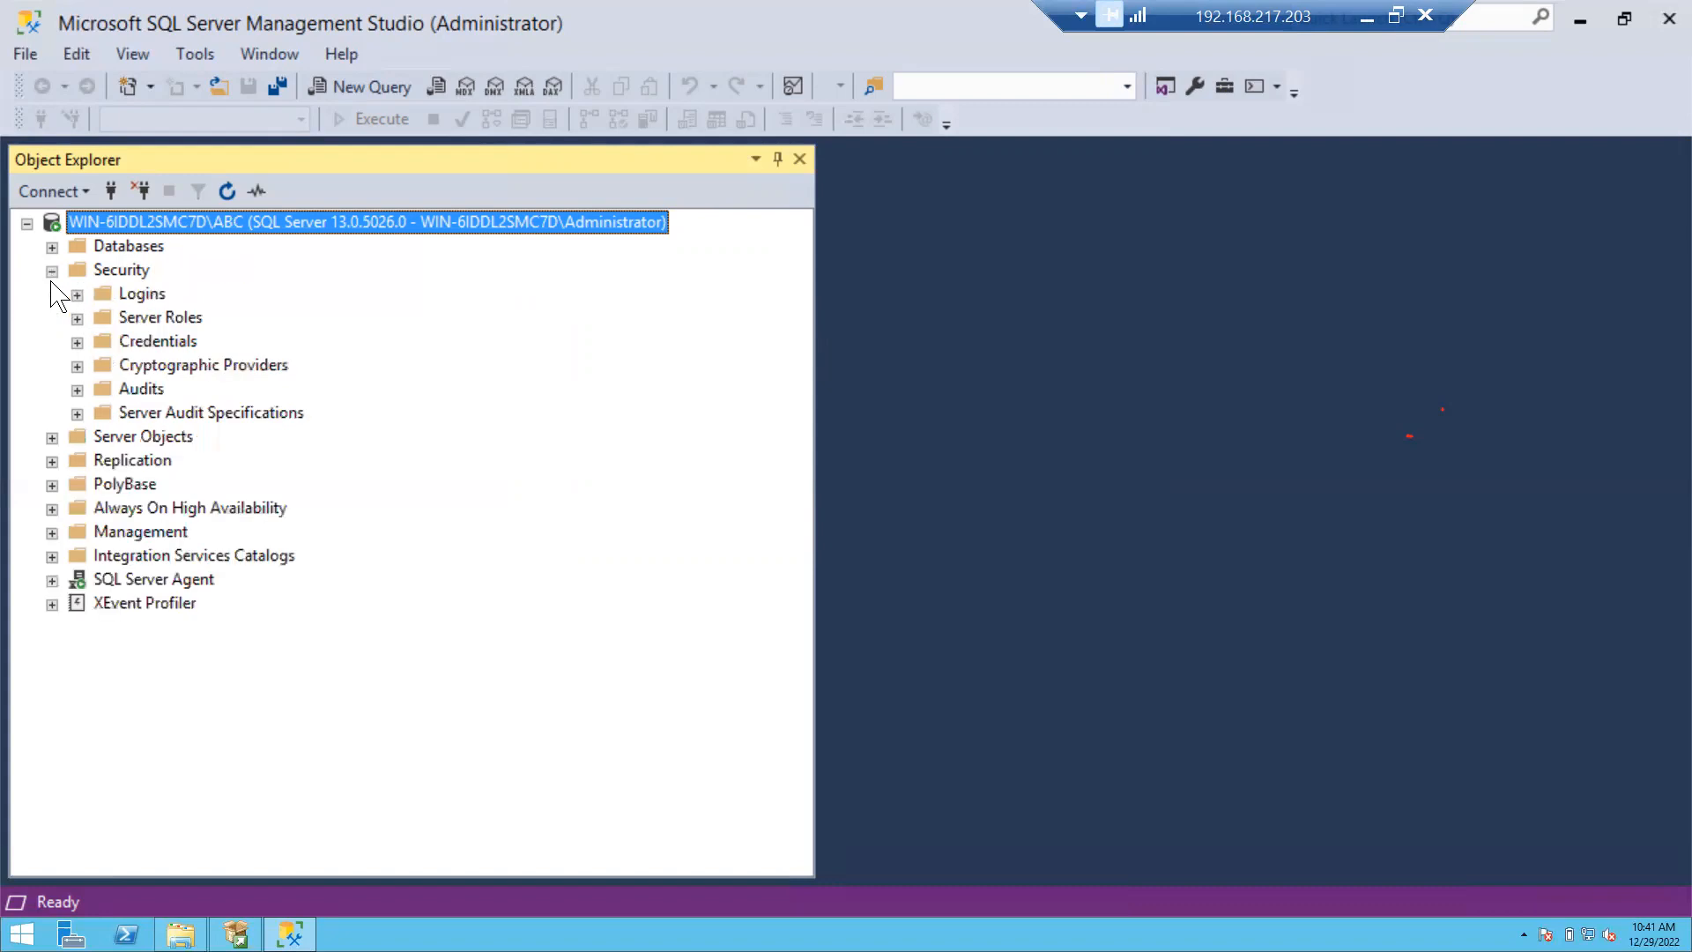
left_click(146, 293)
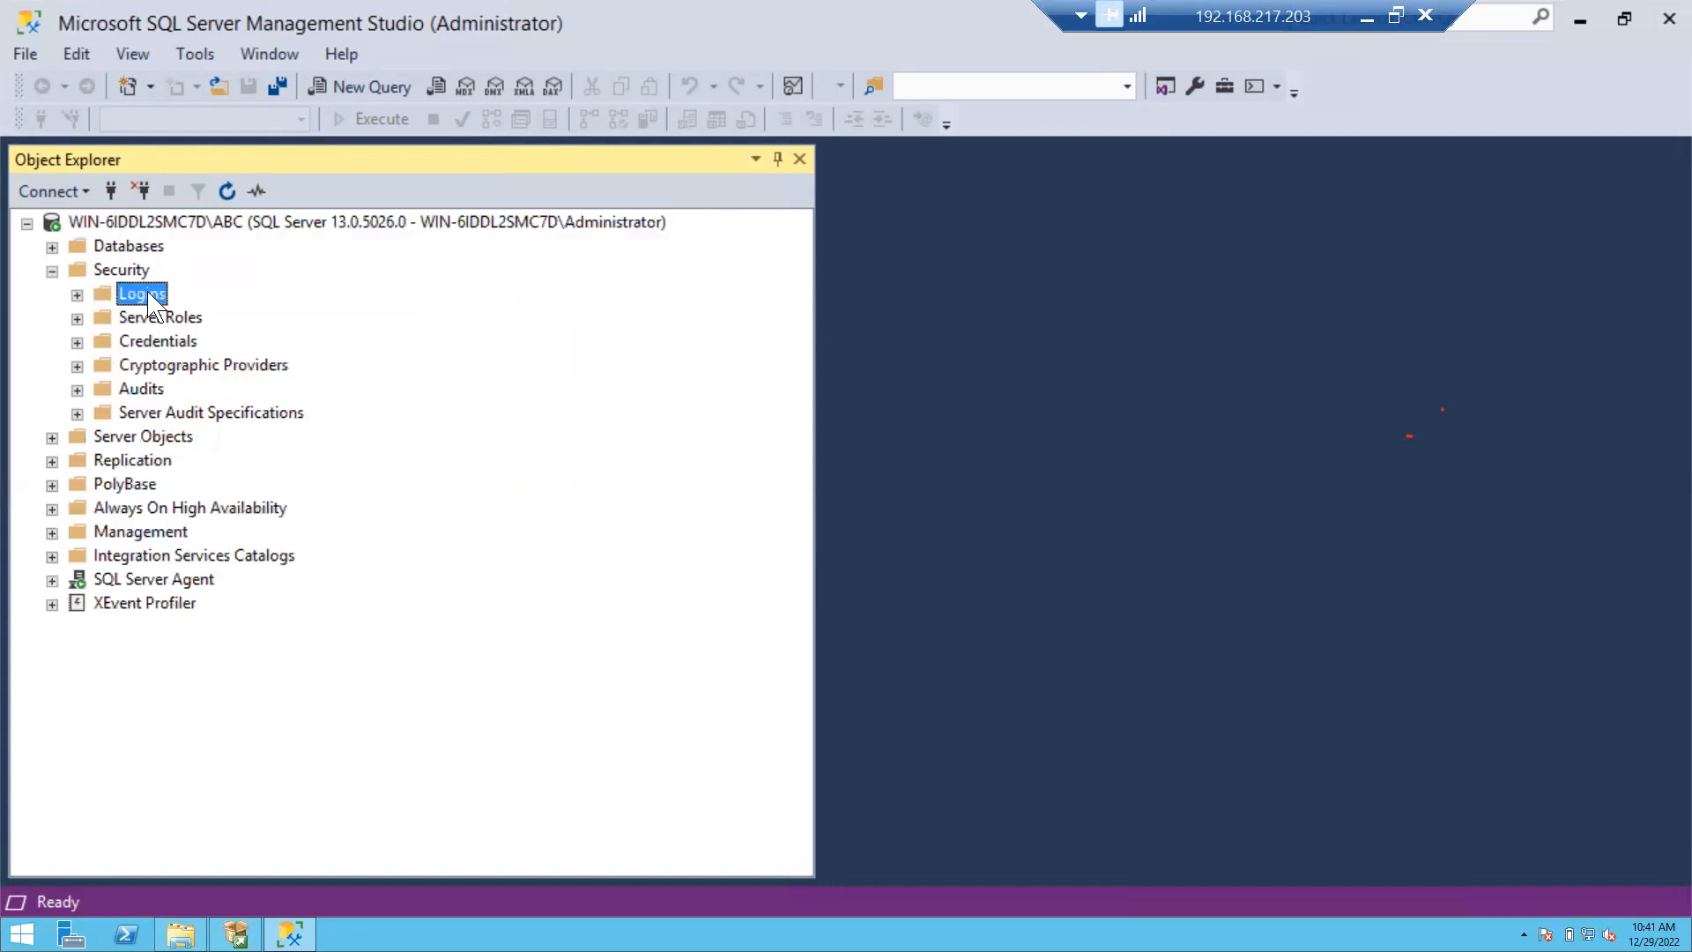
left_click(78, 295)
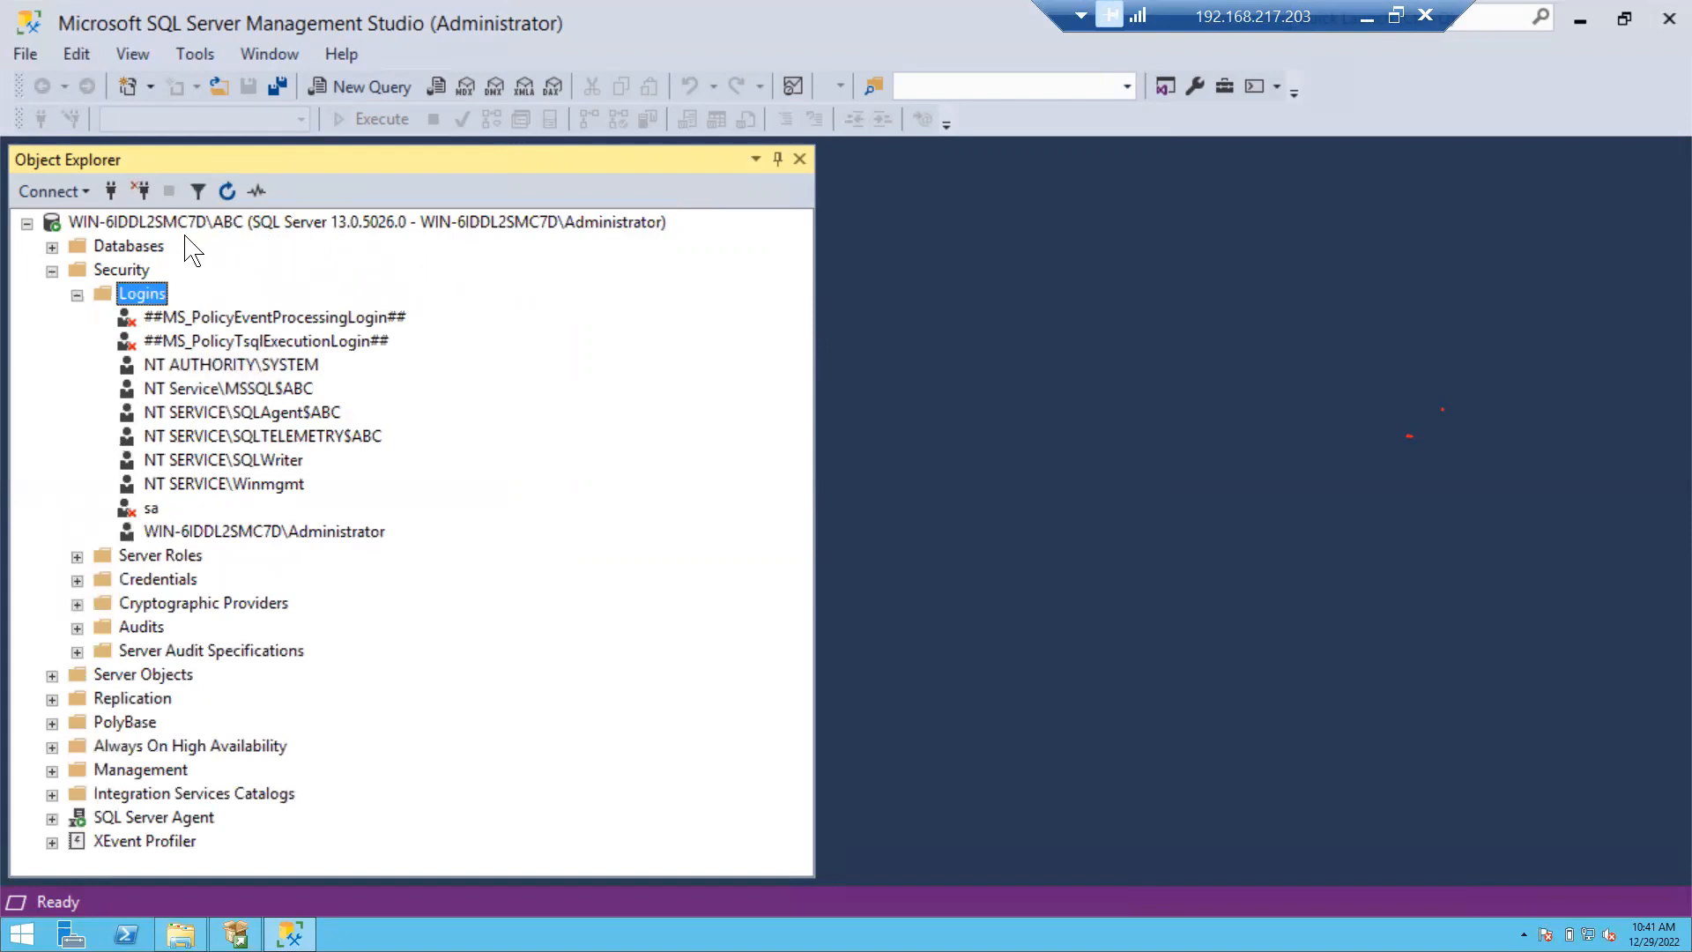
left_click(332, 222)
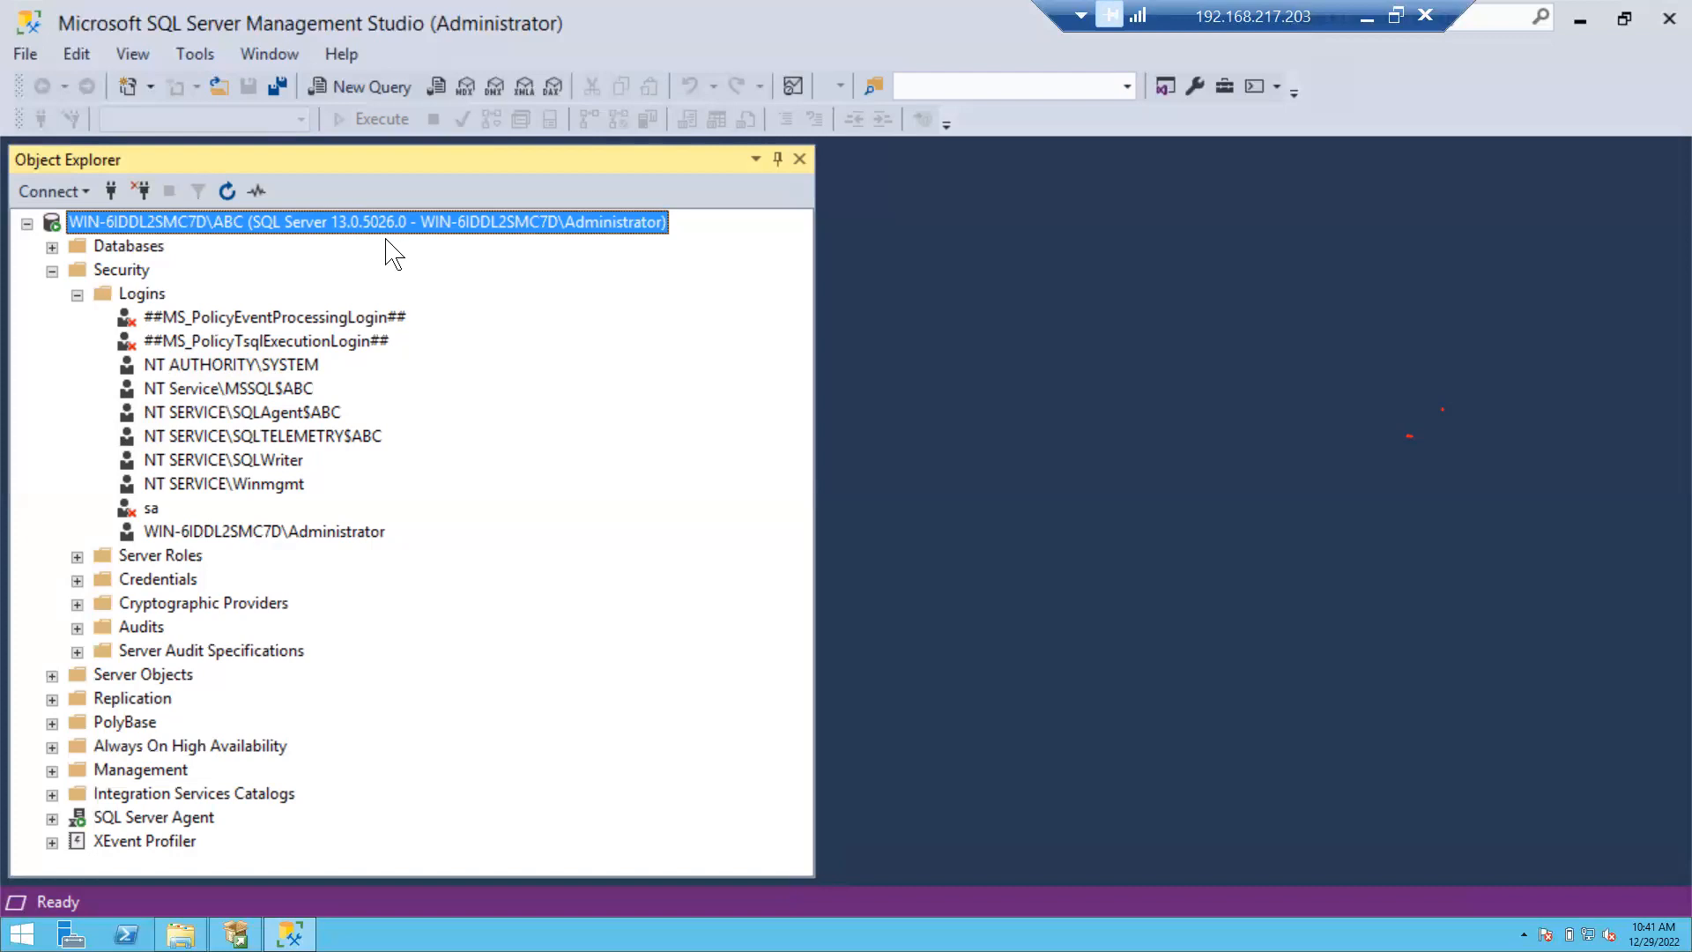
left_click(151, 513)
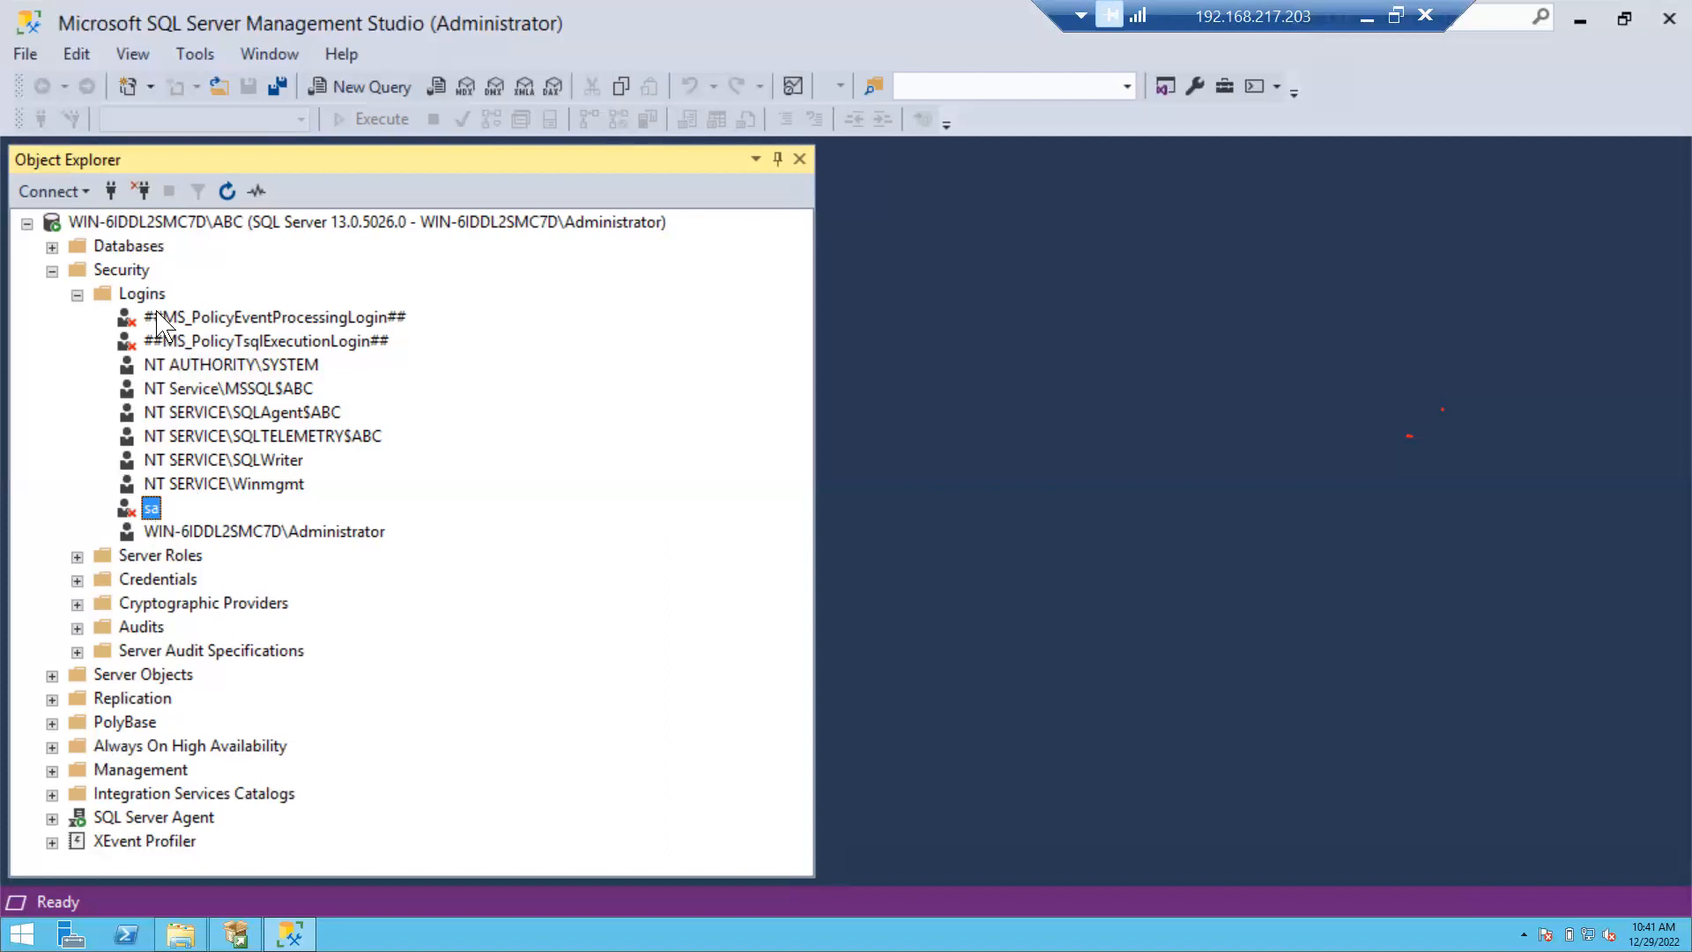
left_click(77, 297)
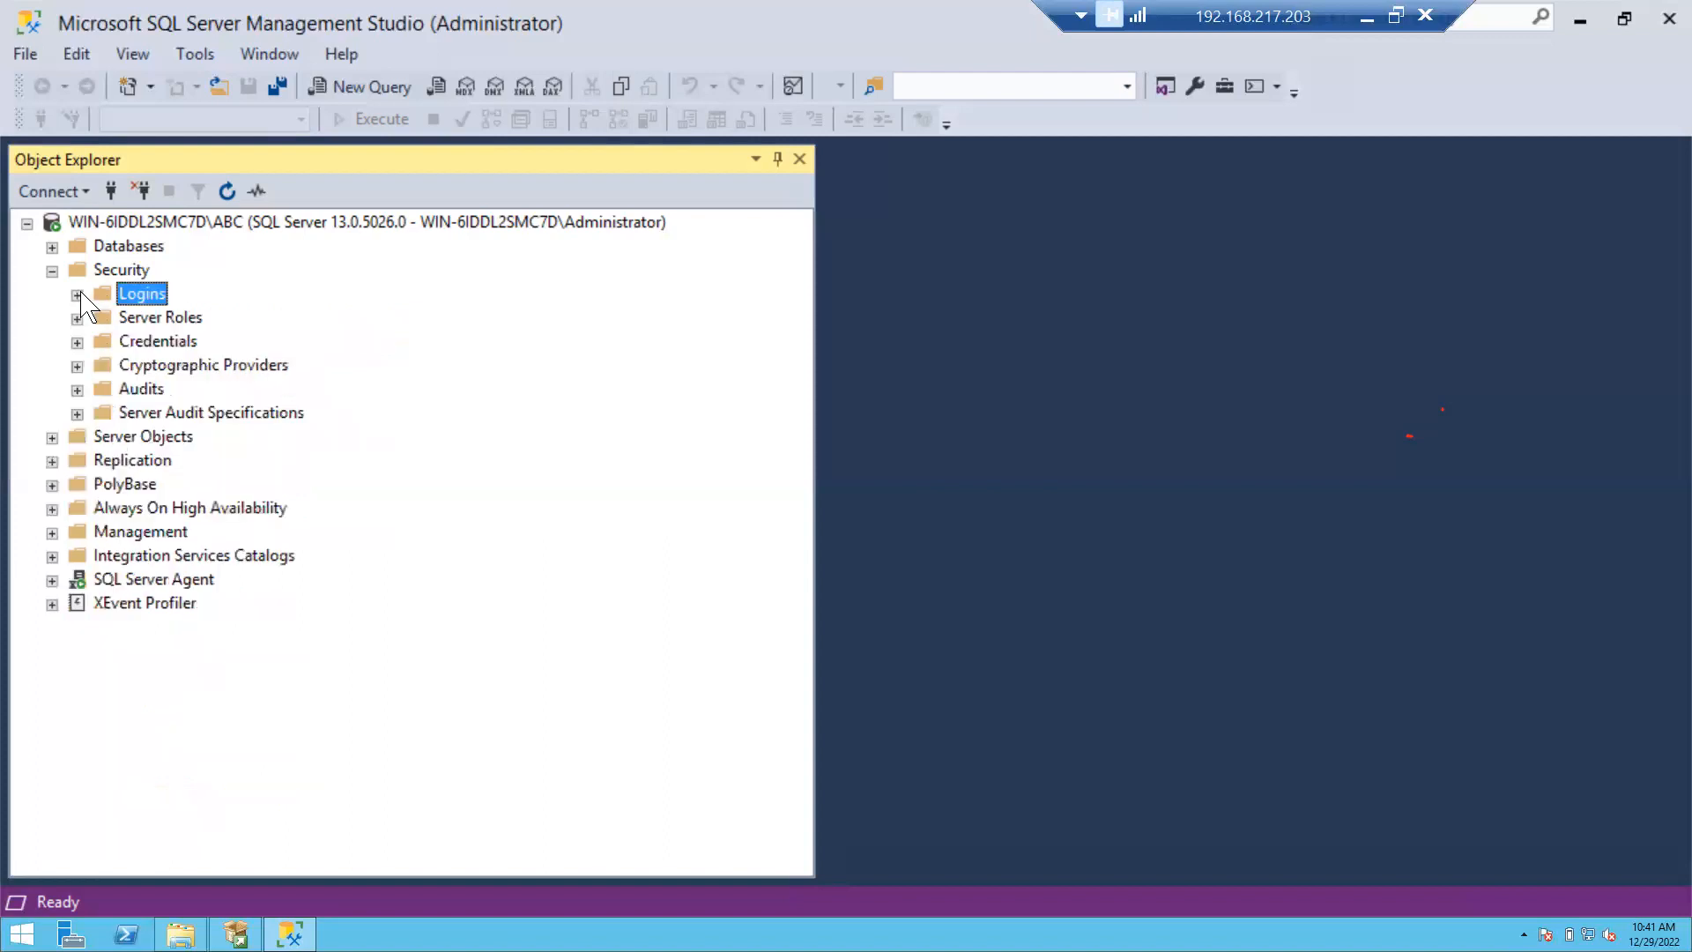
Open Server Properties for WIN-6IDDL2SMC7D\ABC from the server node's context menu.
right_click(246, 228)
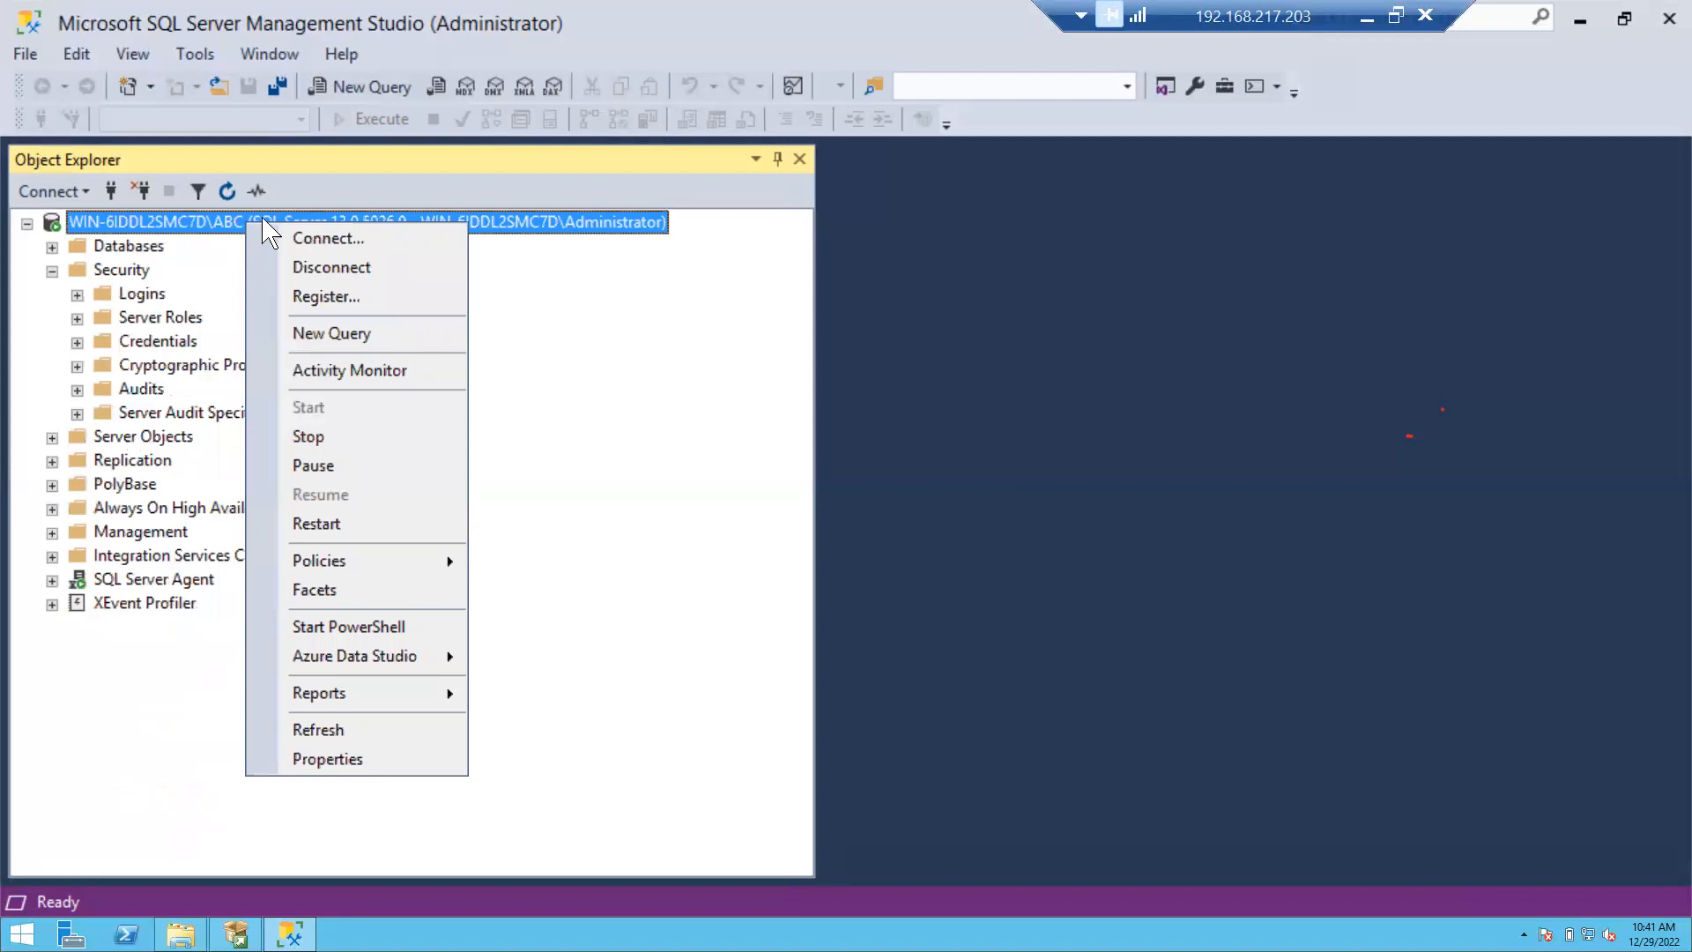
left_click(209, 233)
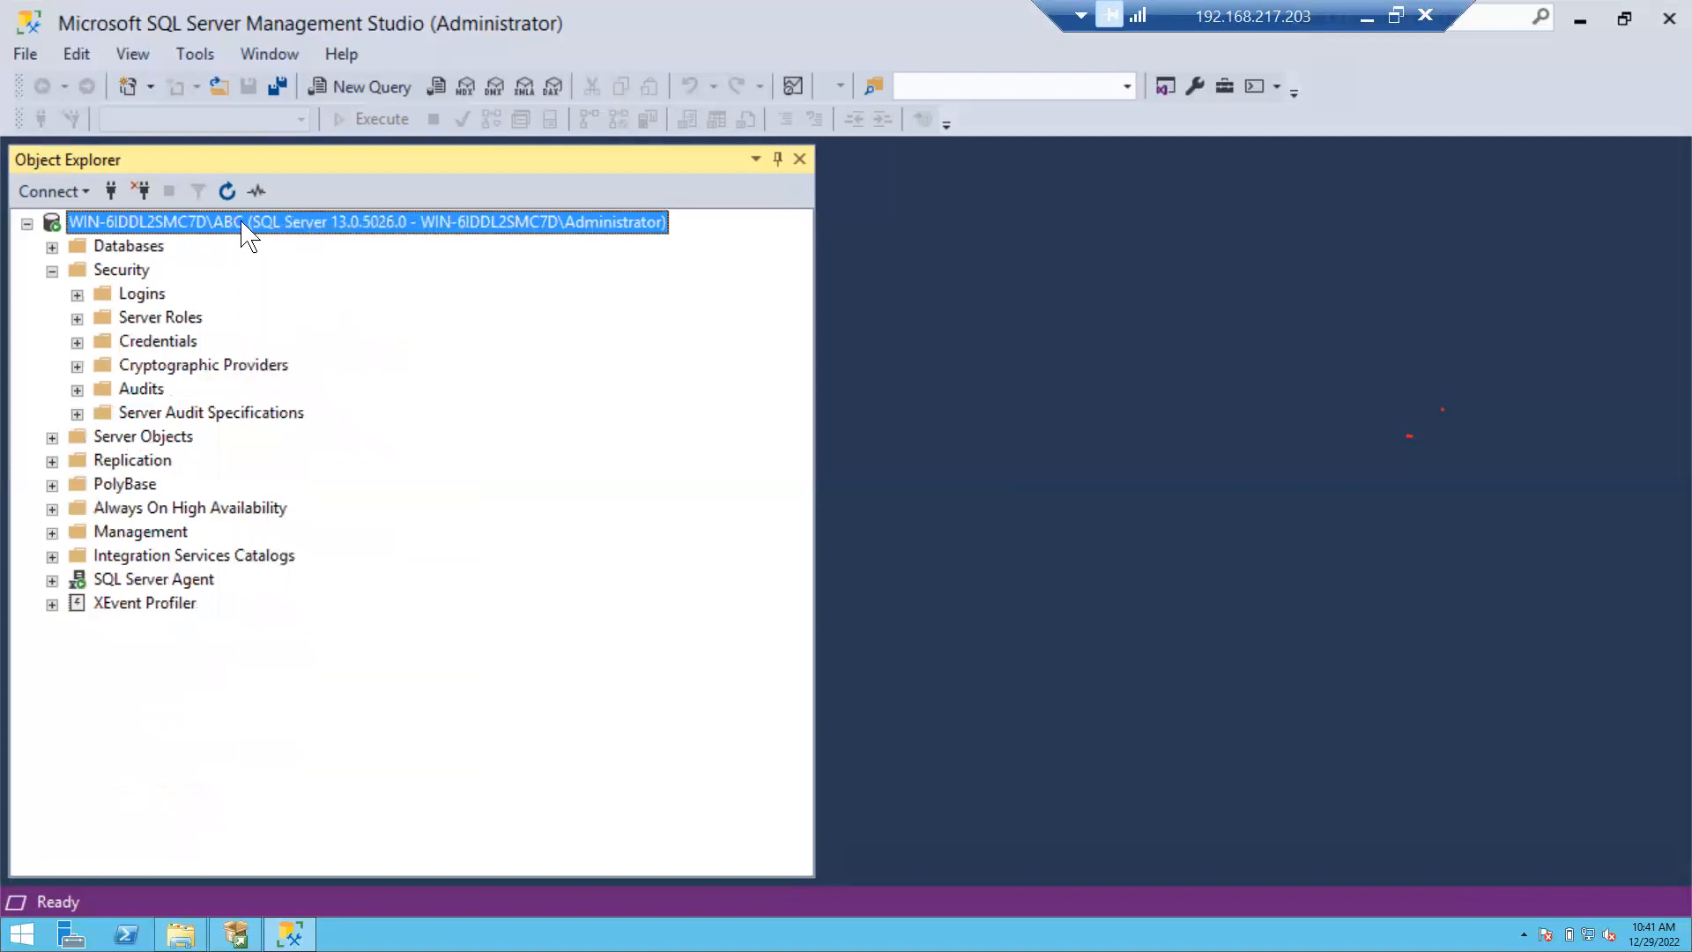
right_click(243, 226)
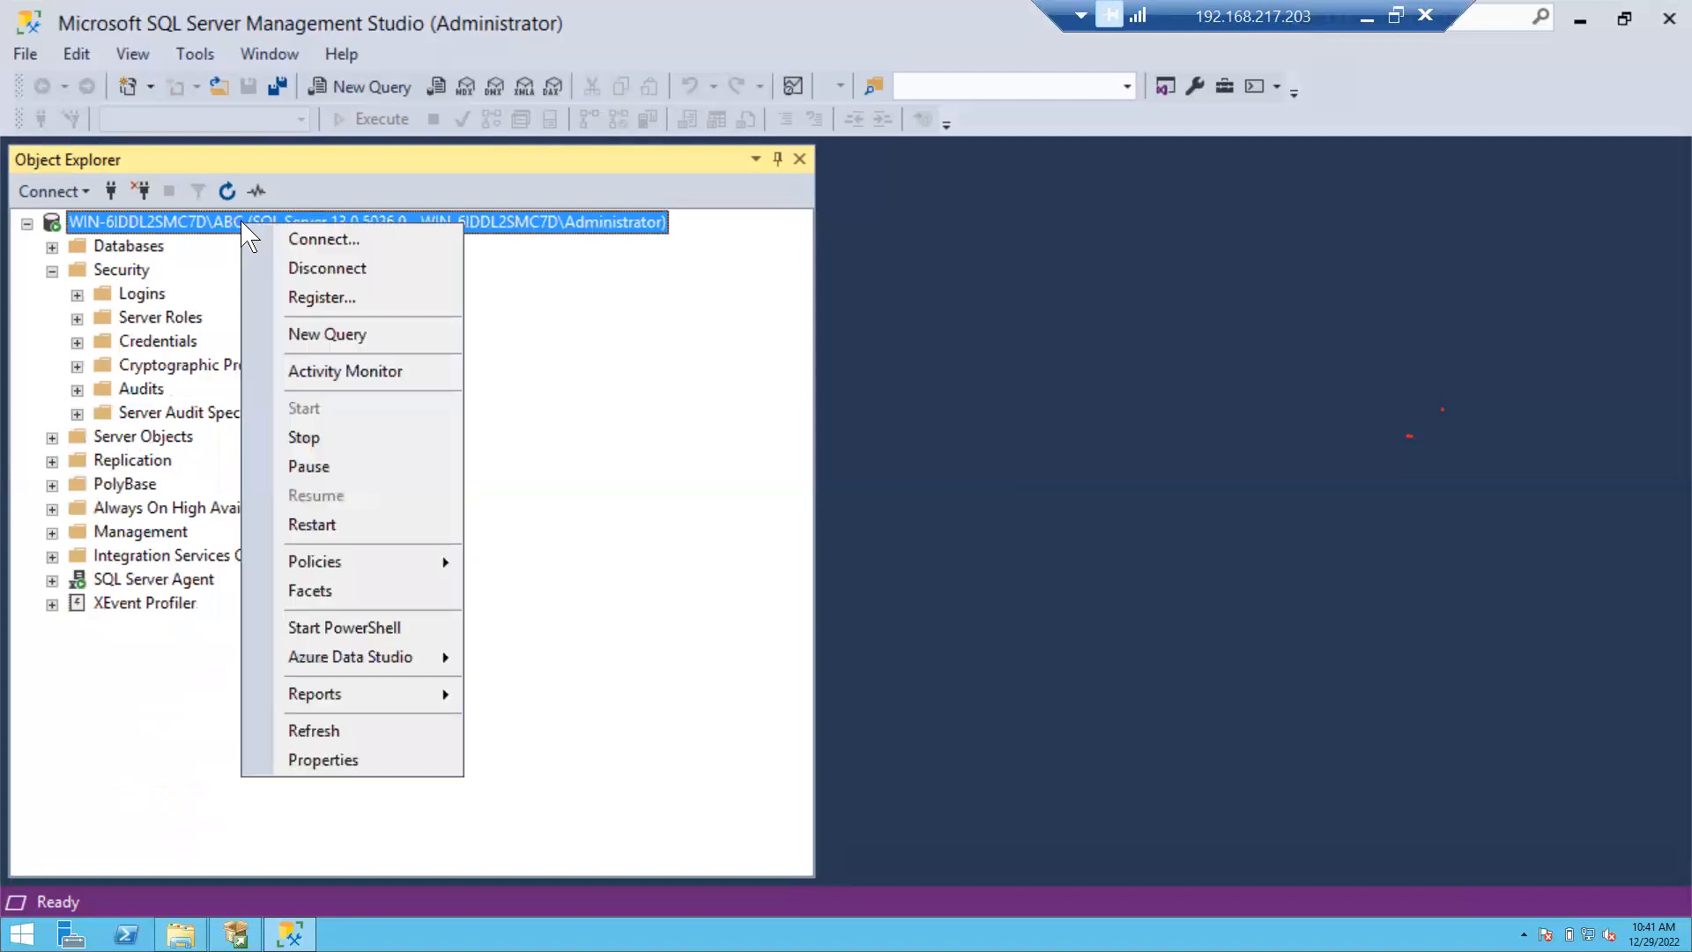
left_click(323, 759)
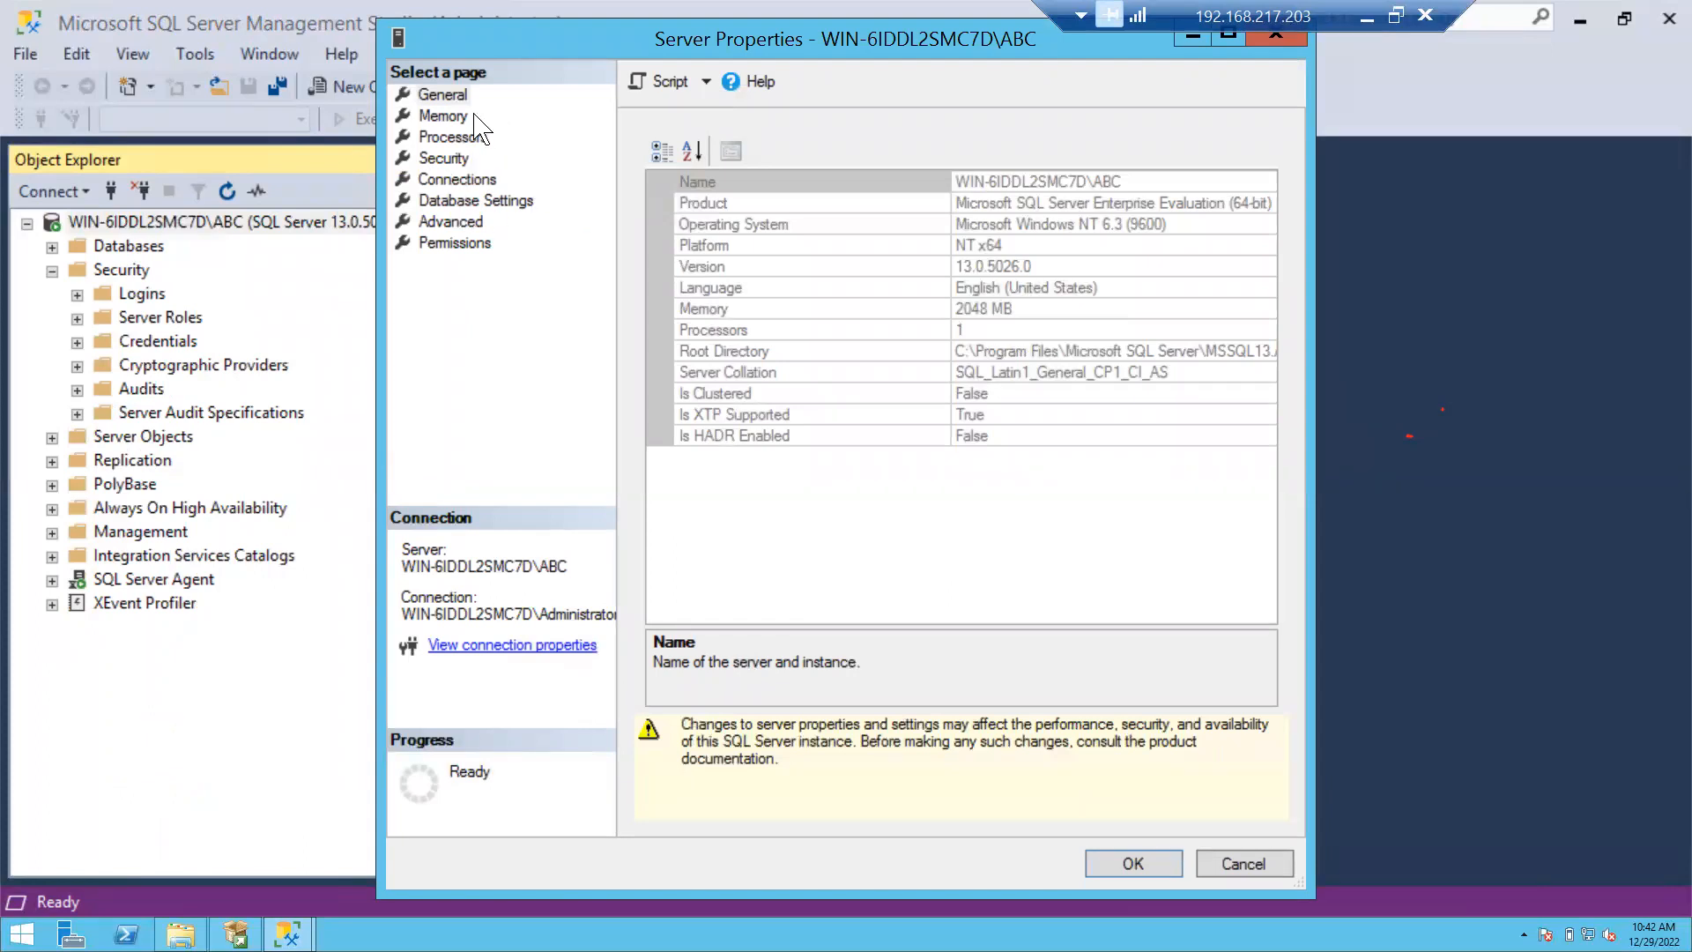
Move through the Advanced page to the Security page, showing Windows Authentication mode currently set.
left_click(466, 223)
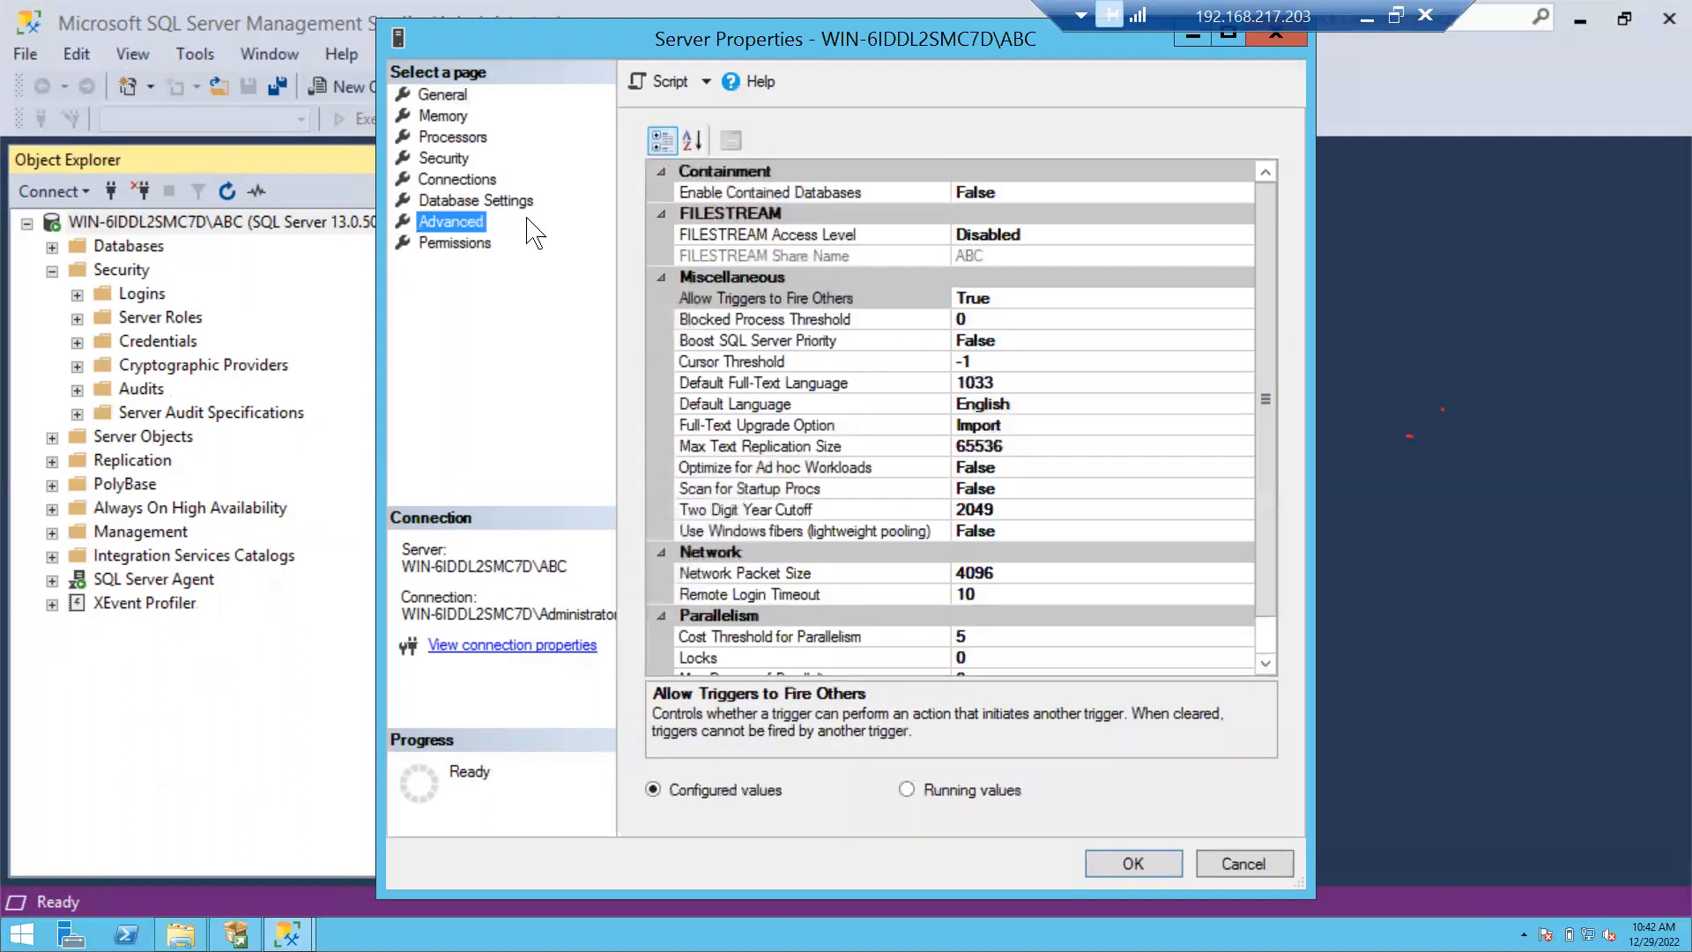
left_click(445, 158)
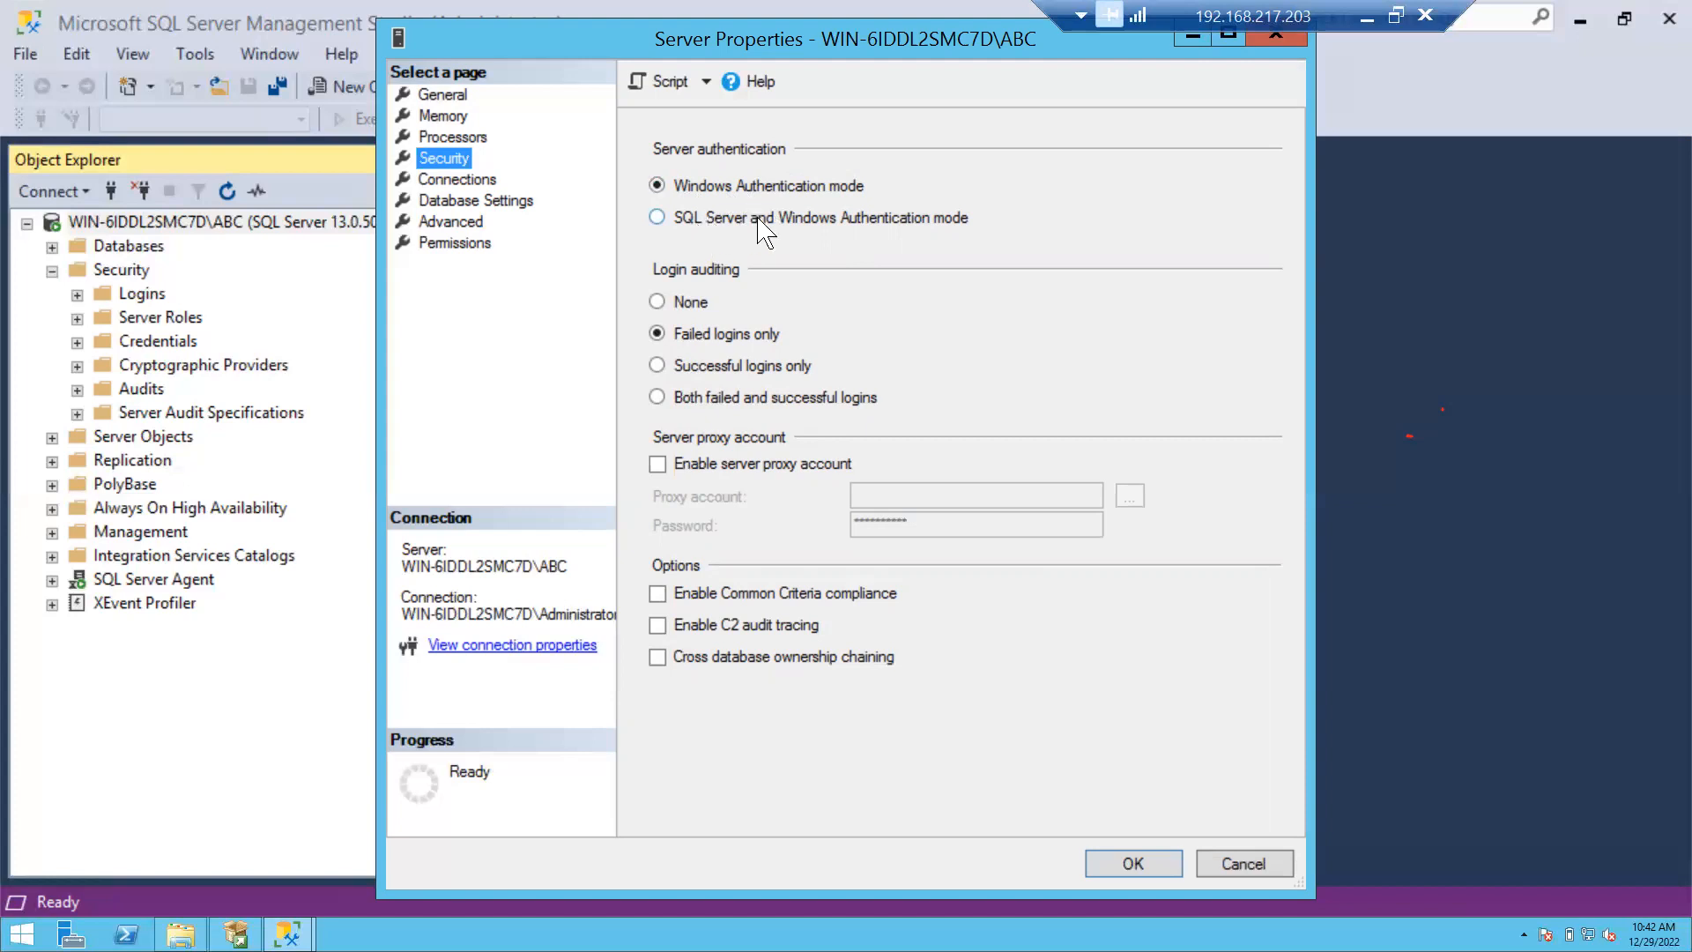
Select SQL Server and Windows Authentication mode, ending with it chosen over Windows-only.
left_click(660, 220)
left_click(696, 191)
left_click(683, 221)
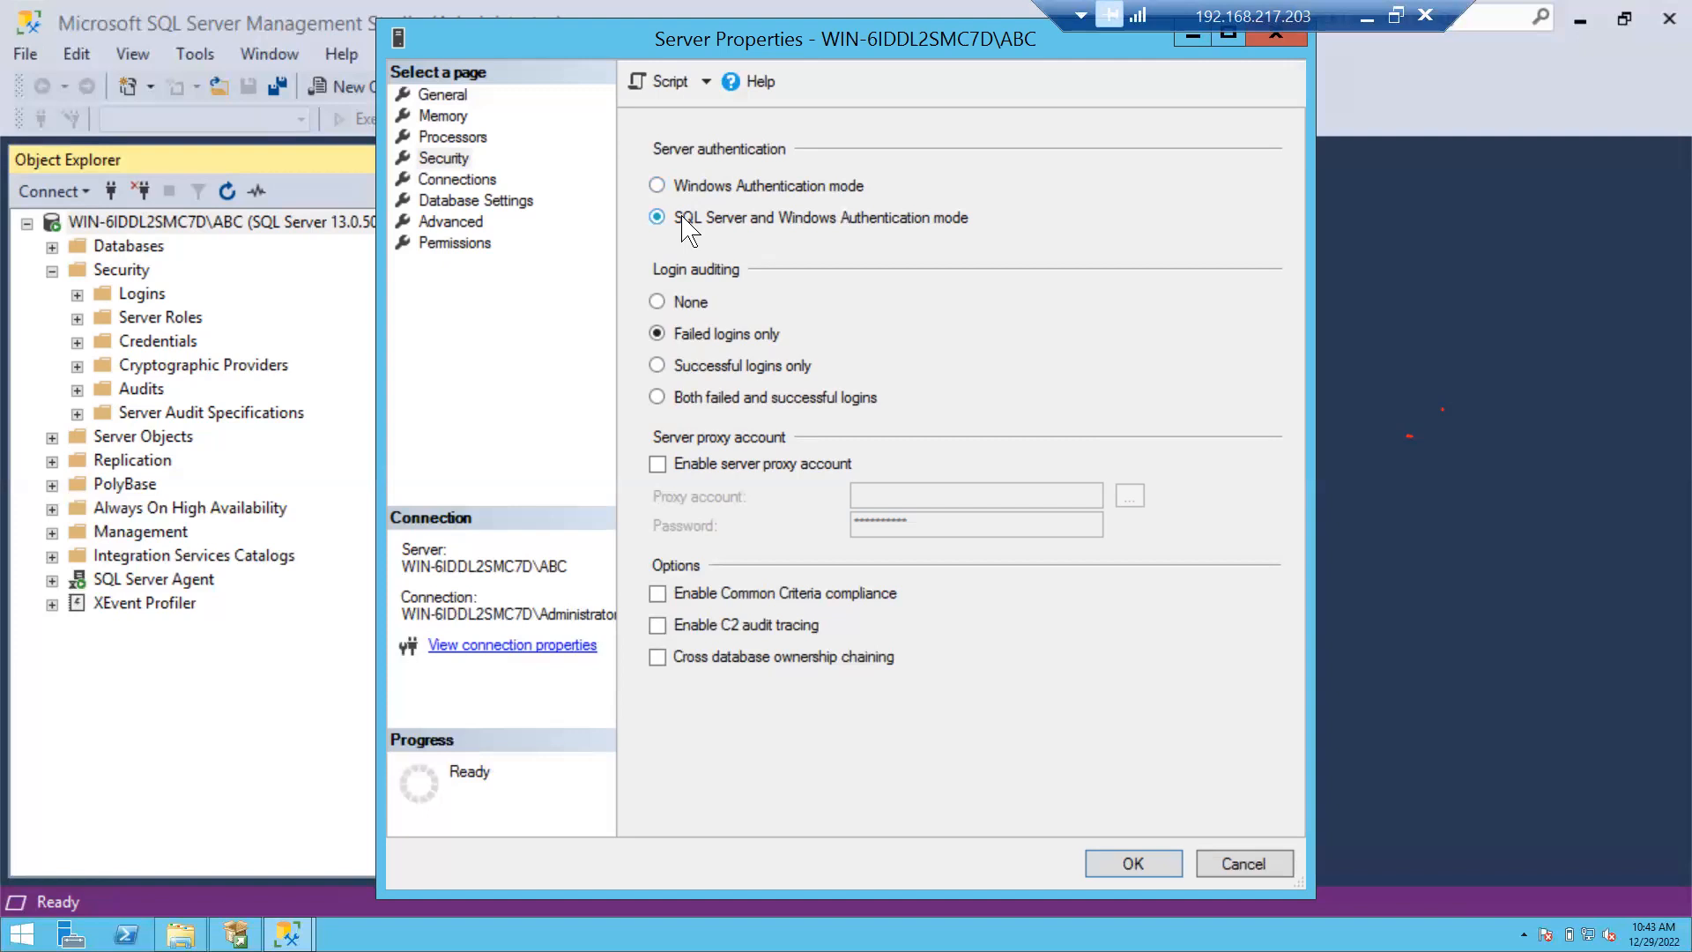